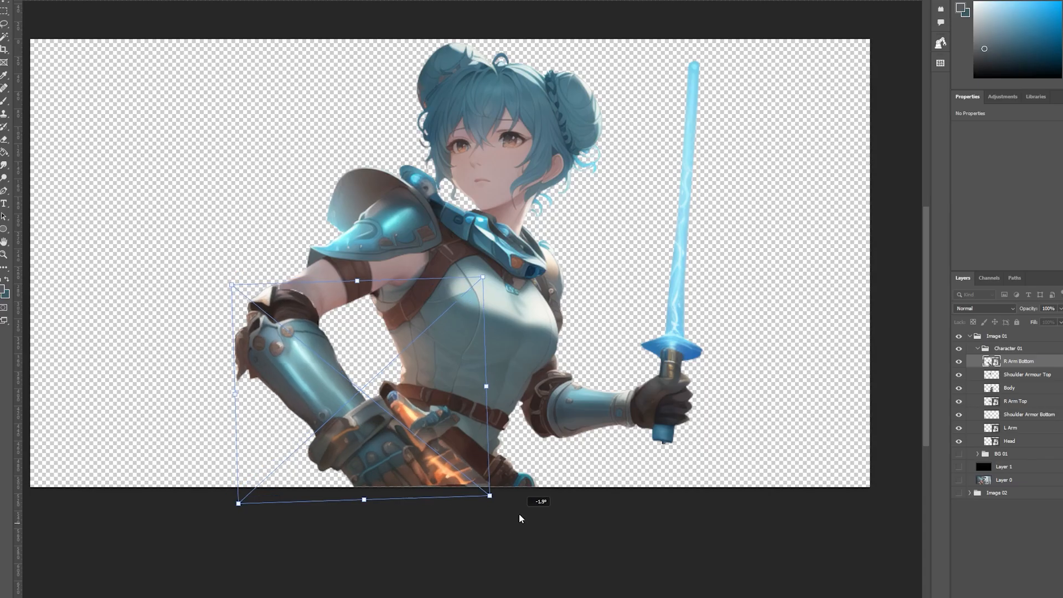
Try to rotate the character's lower right arm on the R Arm Bottom layer
drag(541, 500, 495, 542)
key(ctrl+z)
key(Escape)
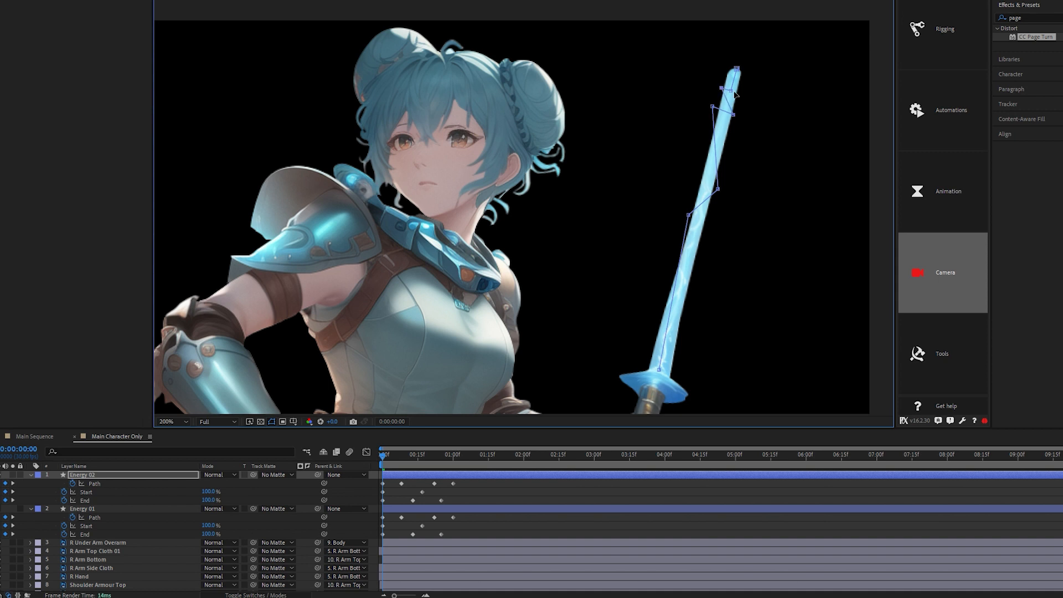
Switch to After Effects and scrub the Main Character Only timeline to preview the sword energy animation
drag(384, 457, 402, 464)
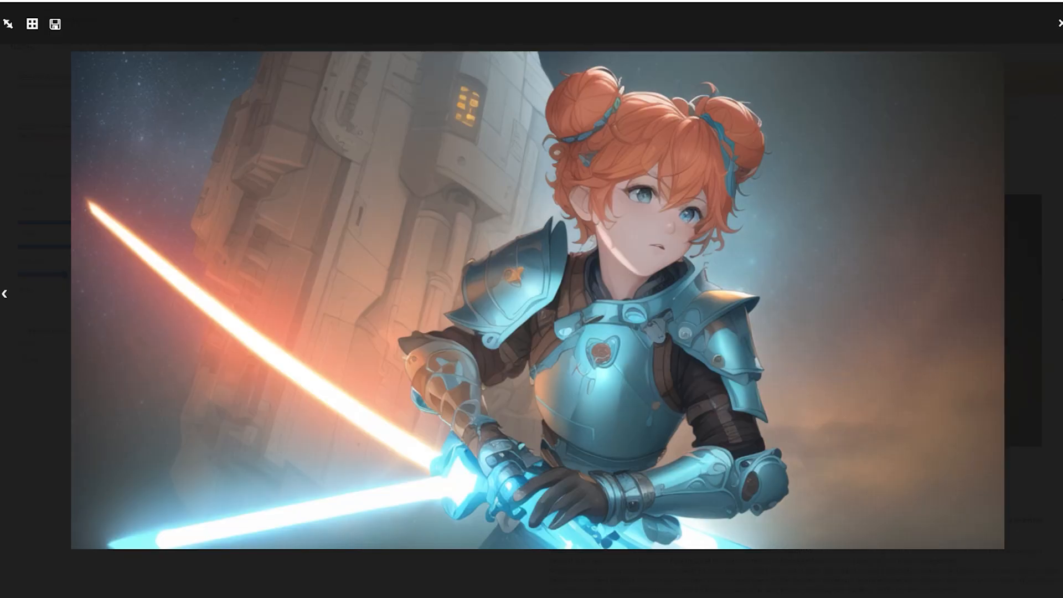
Examine the generated character images one after another, comparing the armour, hair and light sabers
click(1055, 308)
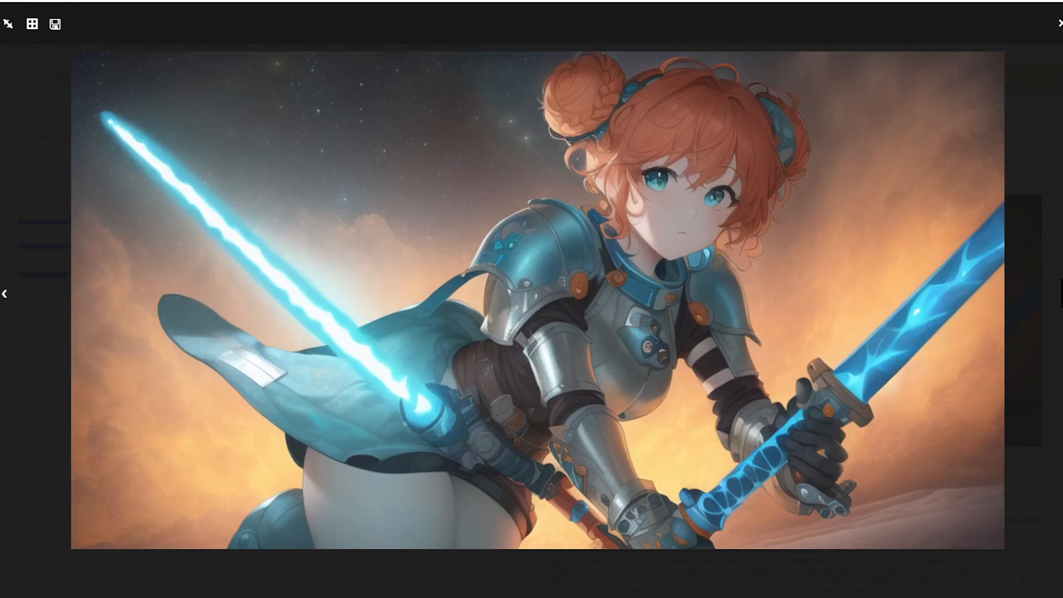
key(Right)
key(Right)
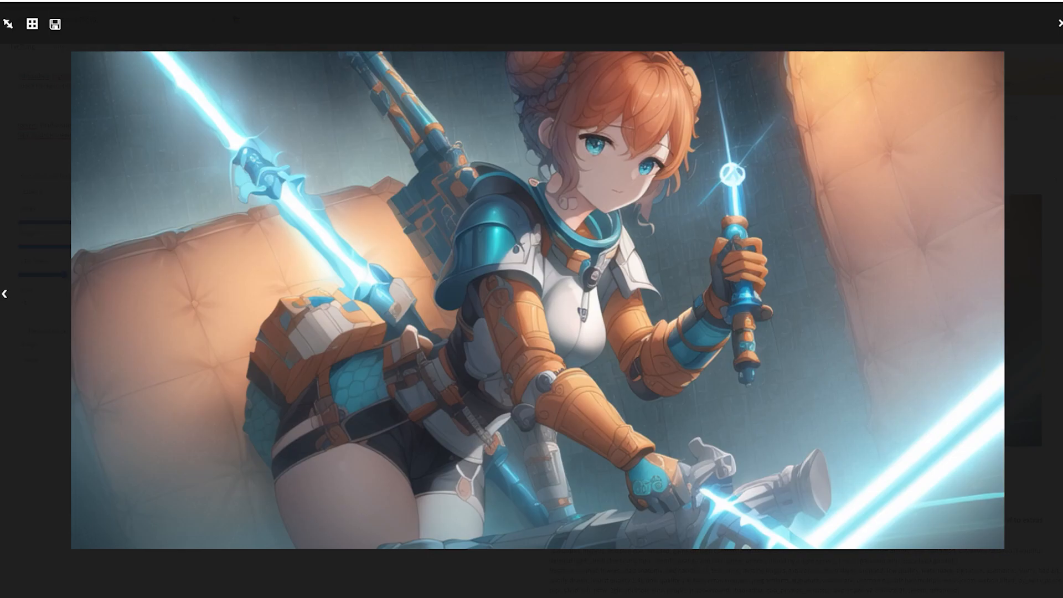
click(1062, 294)
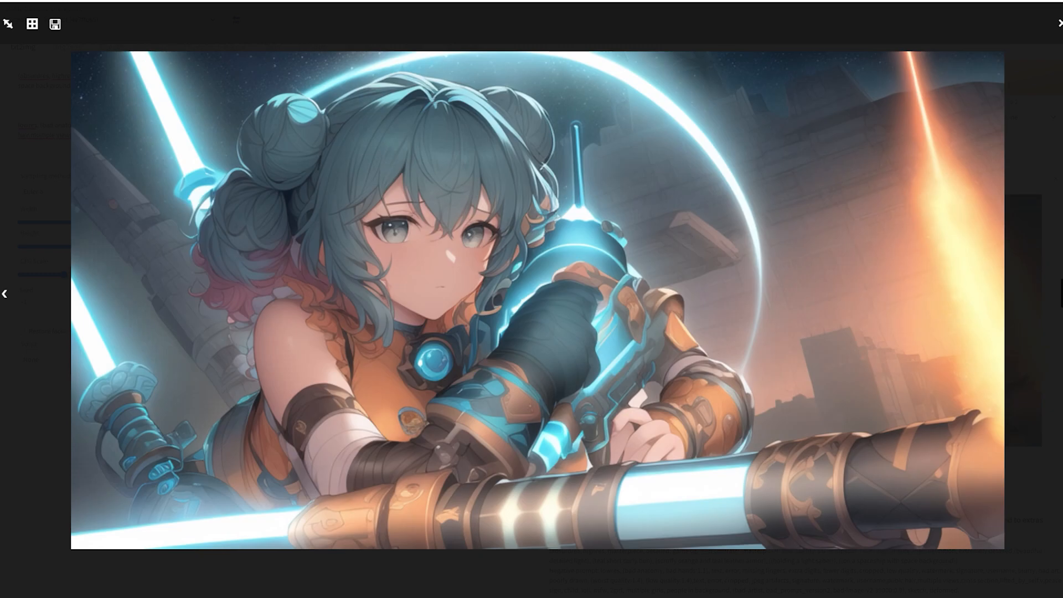
click(1062, 294)
click(1062, 293)
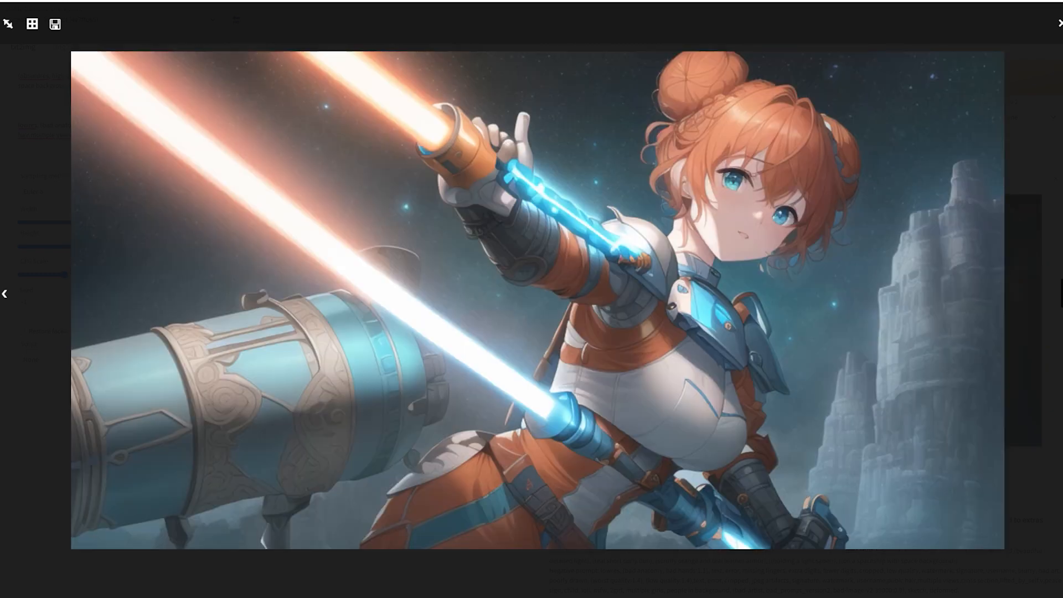
click(1062, 293)
click(1062, 294)
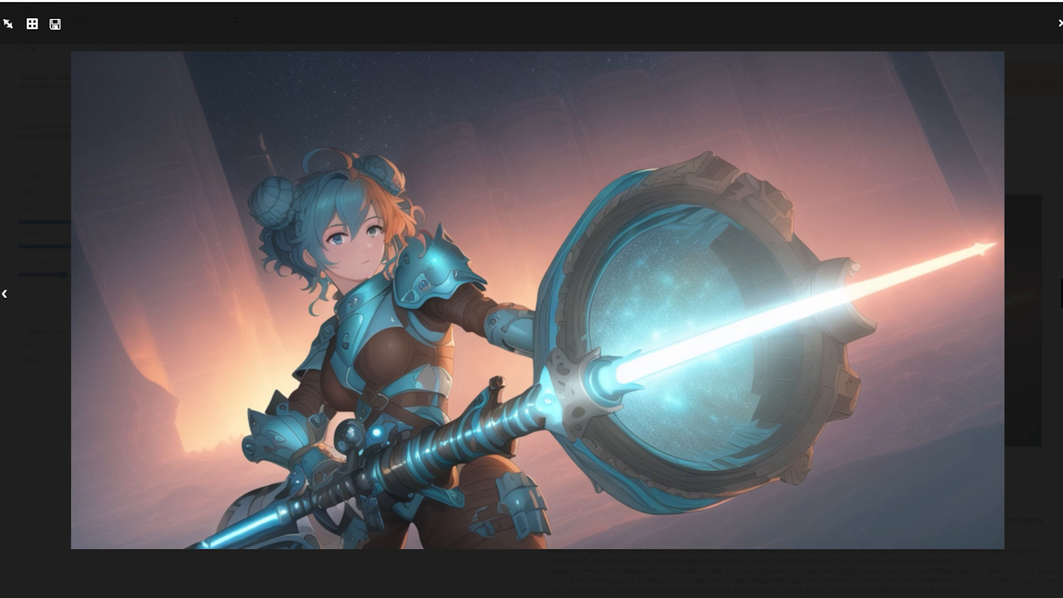
click(1062, 293)
click(1062, 294)
click(1062, 294)
click(1062, 294)
click(1062, 294)
click(1062, 293)
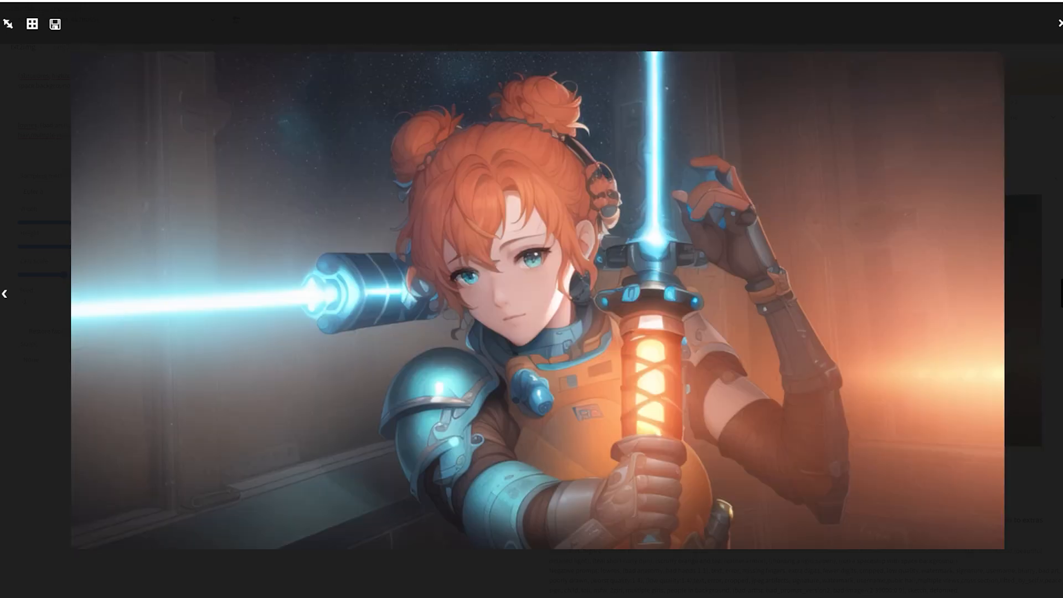
Save the generated image of the teal-haired armoured girl holding a blue sword as the PNG file Image 01
right_click(704, 303)
click(745, 326)
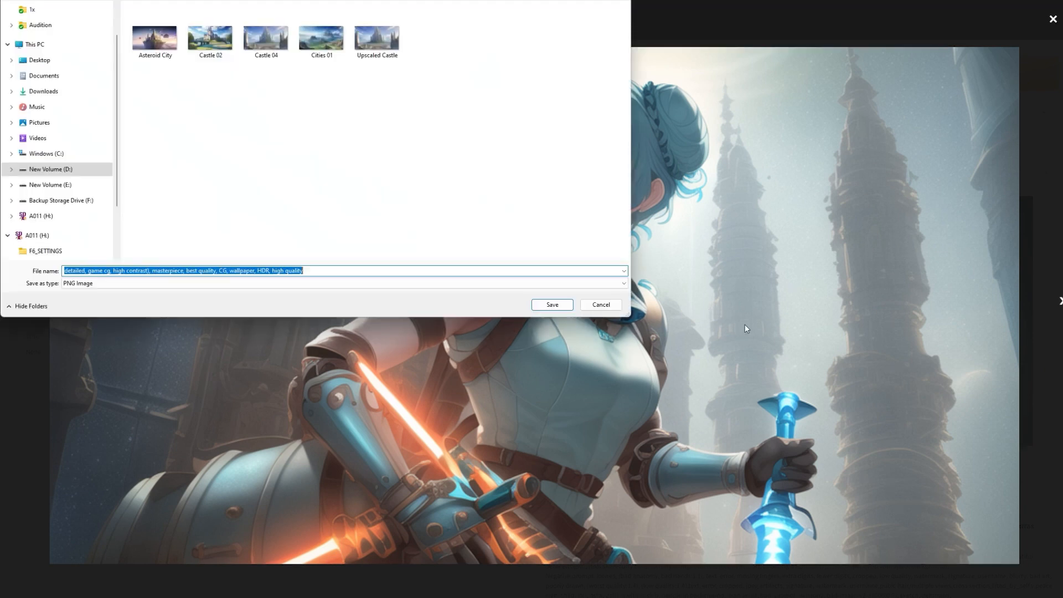
key(Return)
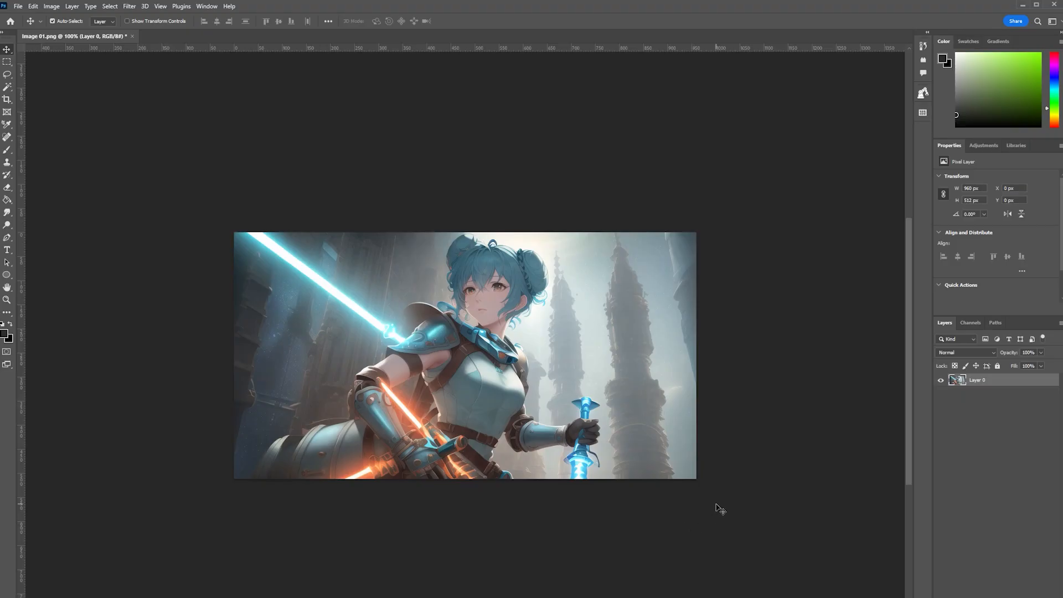
Set the foreground colour in Photoshop to the light blue #69e2fa
scroll(515, 292, up, 5)
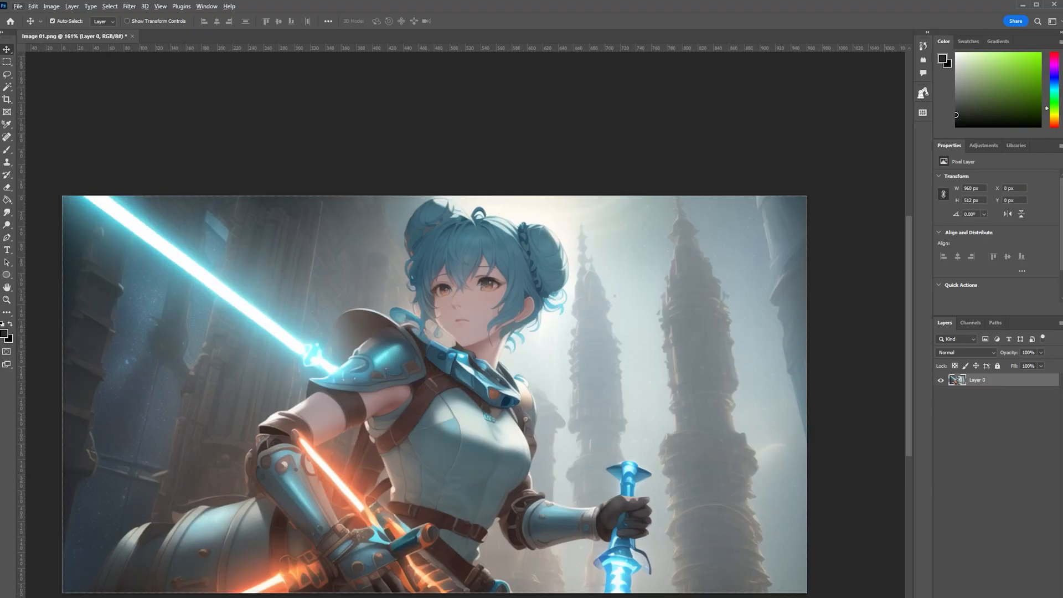
click(4, 334)
click(655, 500)
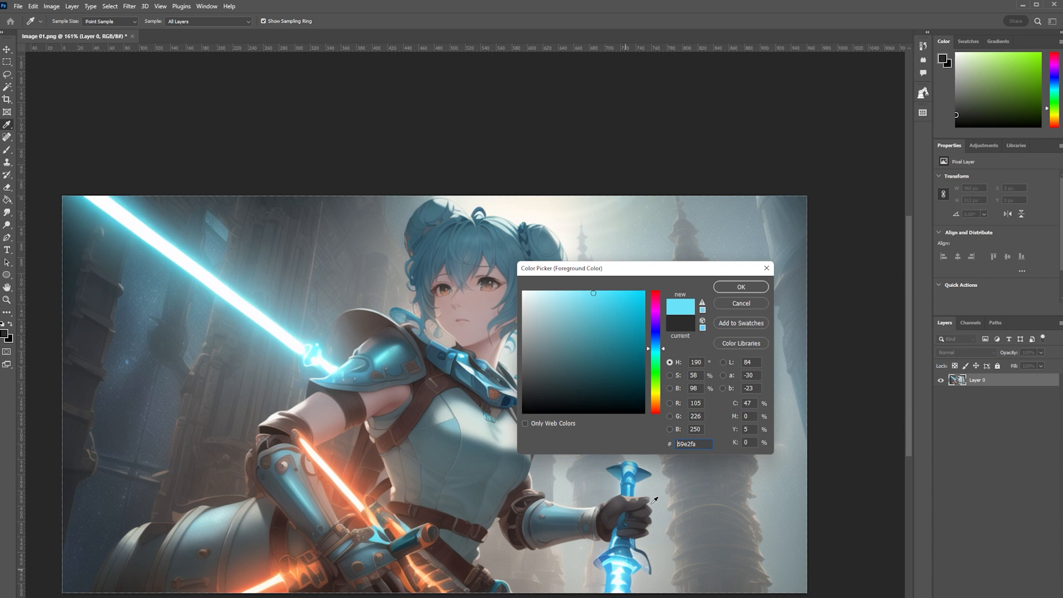
click(748, 289)
key(v)
Paint a straight light blue blade rising from the sword hilt in the gloved hand, using a soft round brush
key(b)
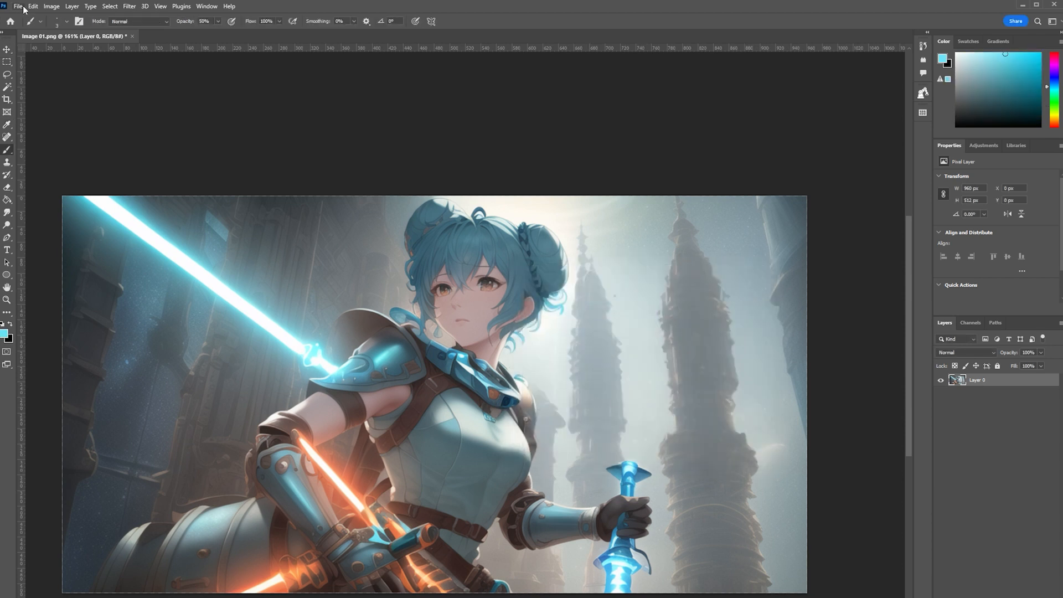
click(60, 21)
click(33, 110)
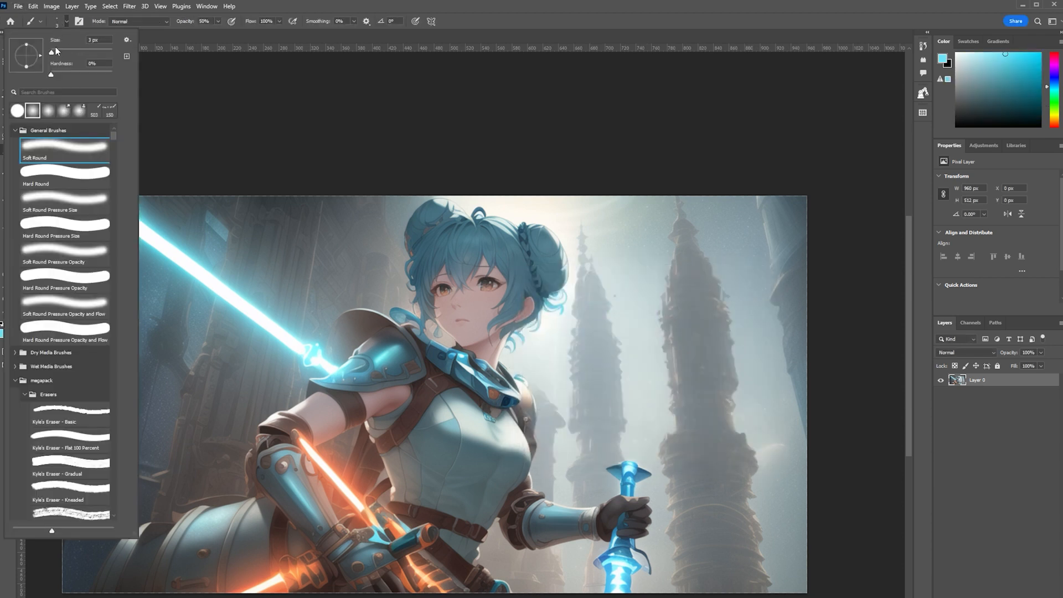
click(631, 462)
drag(643, 268, 631, 462)
shift+click(650, 221)
click(630, 464)
shift+click(651, 226)
Reduce the brush size and set the foreground colour to near-white #f9fcfd sampled from the glowing sword
key([)
key([)
key([)
key([)
key([)
key([)
key([)
click(5, 334)
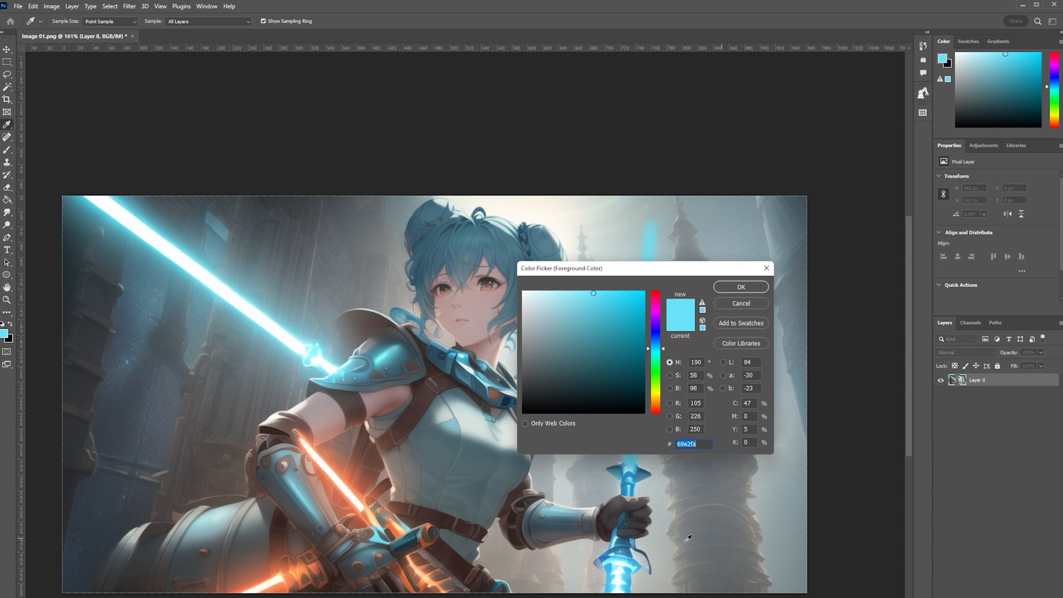
click(621, 577)
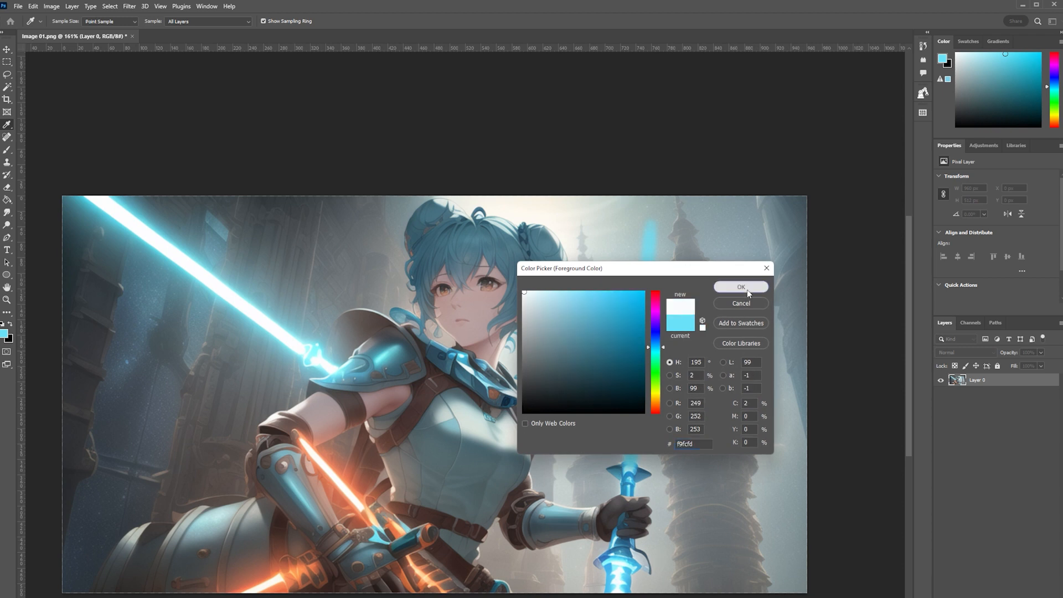
click(743, 288)
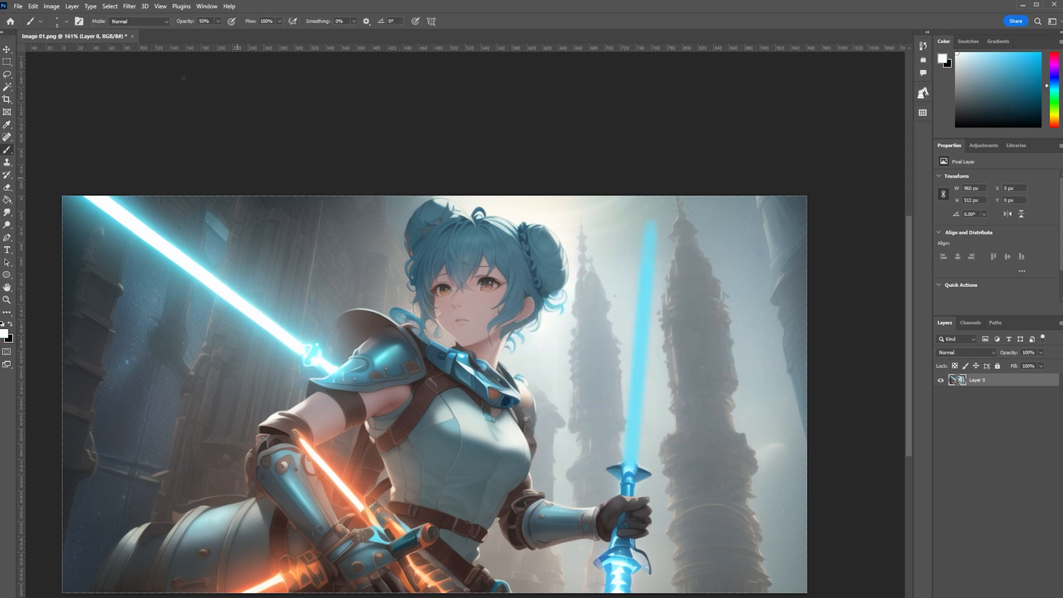
Paint a thin near-white core along the centre of the blue blade, ending at its tip
click(61, 22)
click(266, 123)
shift+click(652, 224)
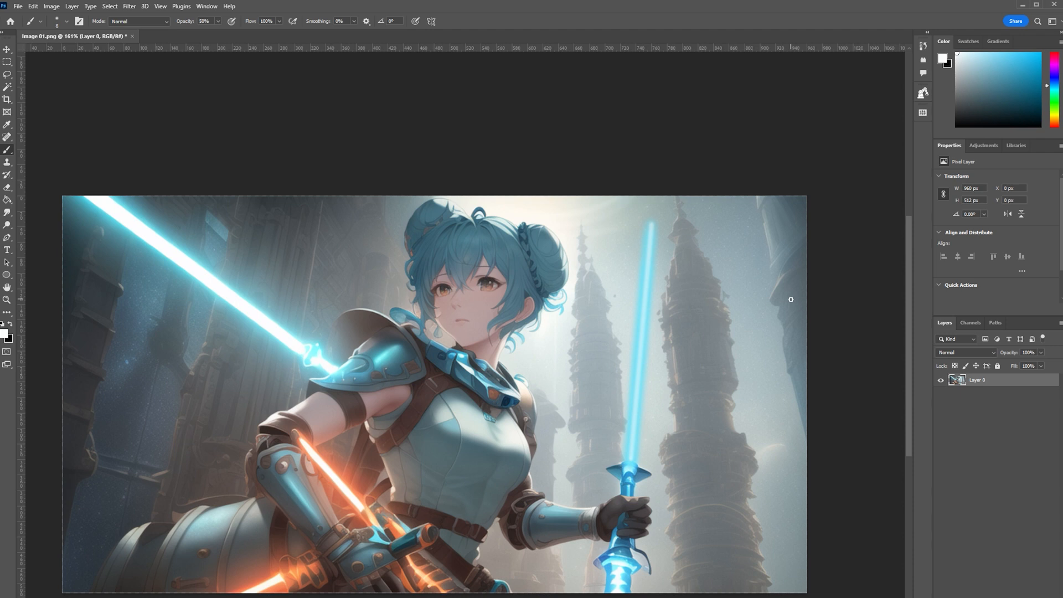
Lasso the large blue beam behind the character's shoulder, replace it with a Content-Aware fill, and clear the selection
key(l)
scroll(280, 364, up, 7)
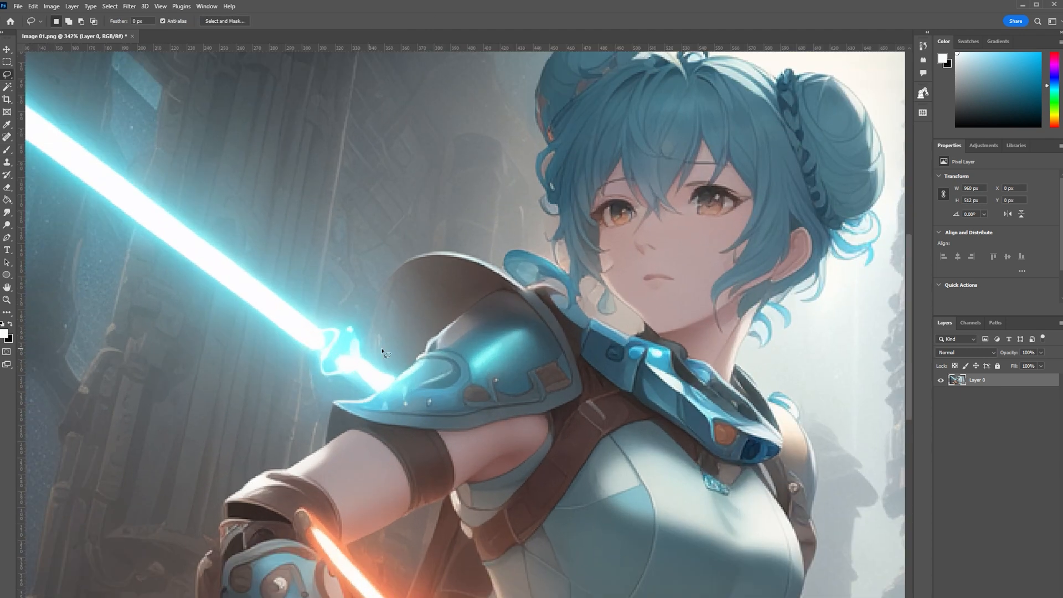
scroll(439, 367, down, 3)
scroll(244, 259, left, 5)
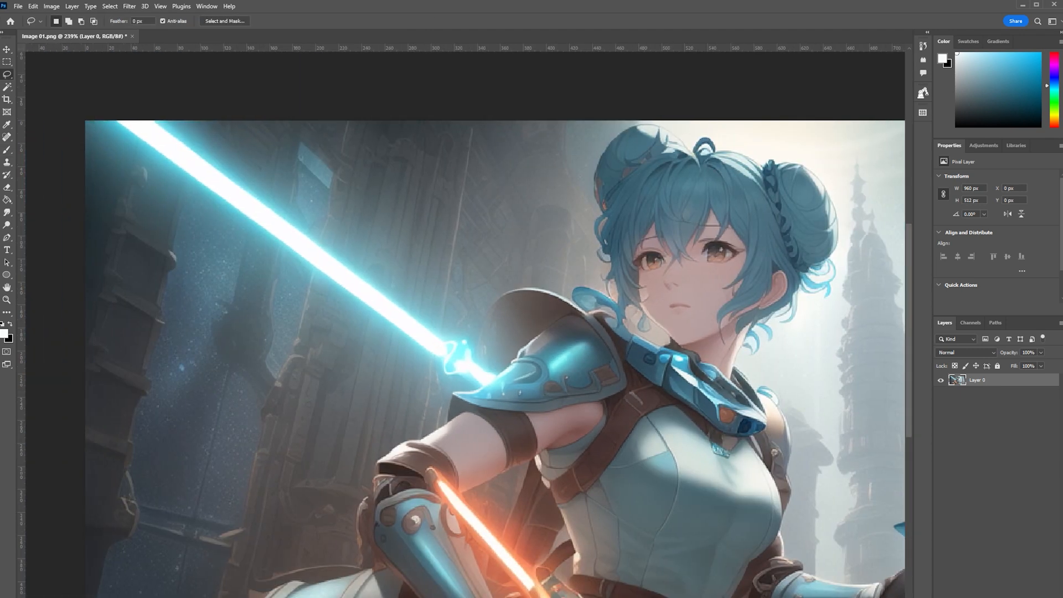
mouse_move(217, 100)
mouse_down()
mouse_move(447, 279)
mouse_move(541, 379)
mouse_move(127, 144)
mouse_up()
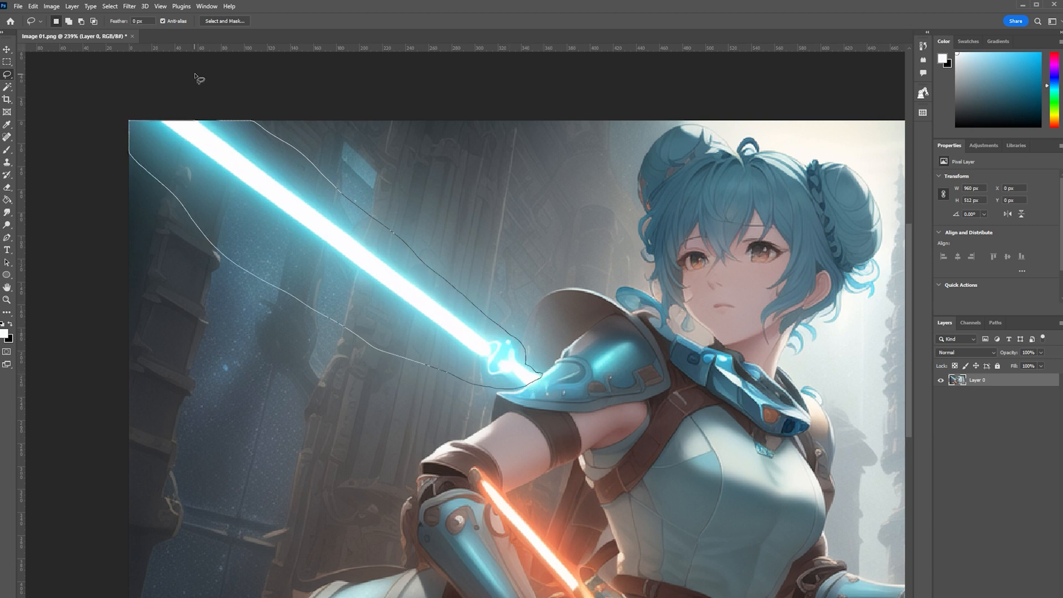
right_click(272, 199)
click(332, 310)
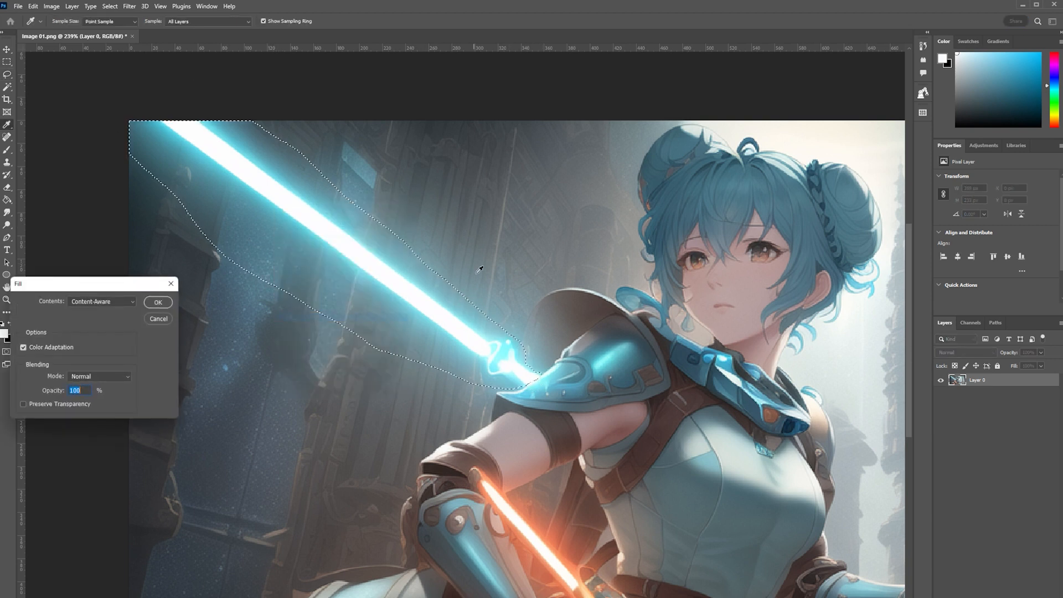
click(169, 306)
key(ctrl+d)
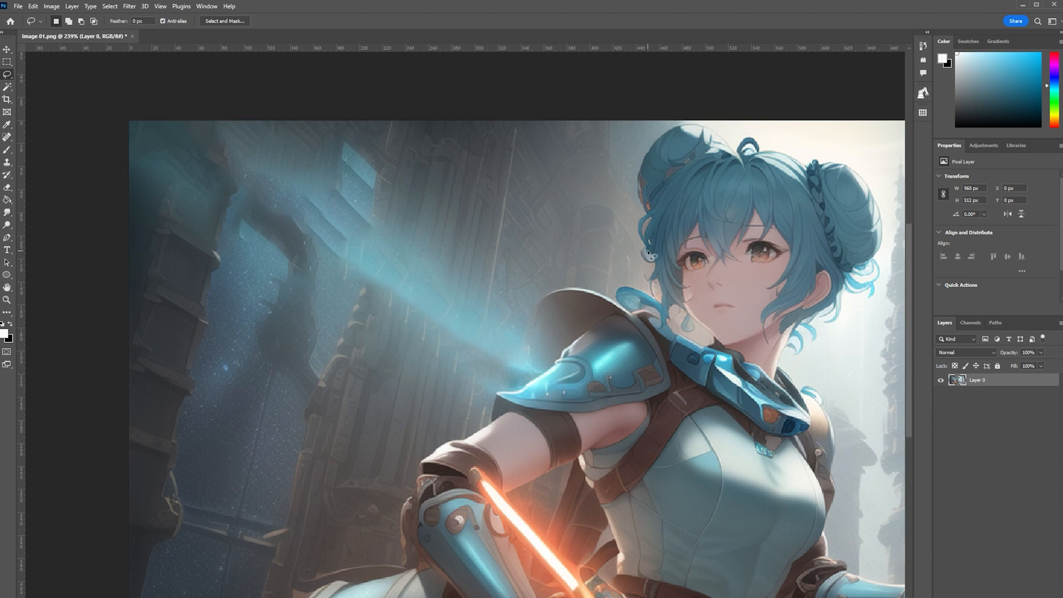
Lasso the orange blade beside the armoured forearm, replace it with a Content-Aware fill, and clear the selection
scroll(648, 256, down, 5)
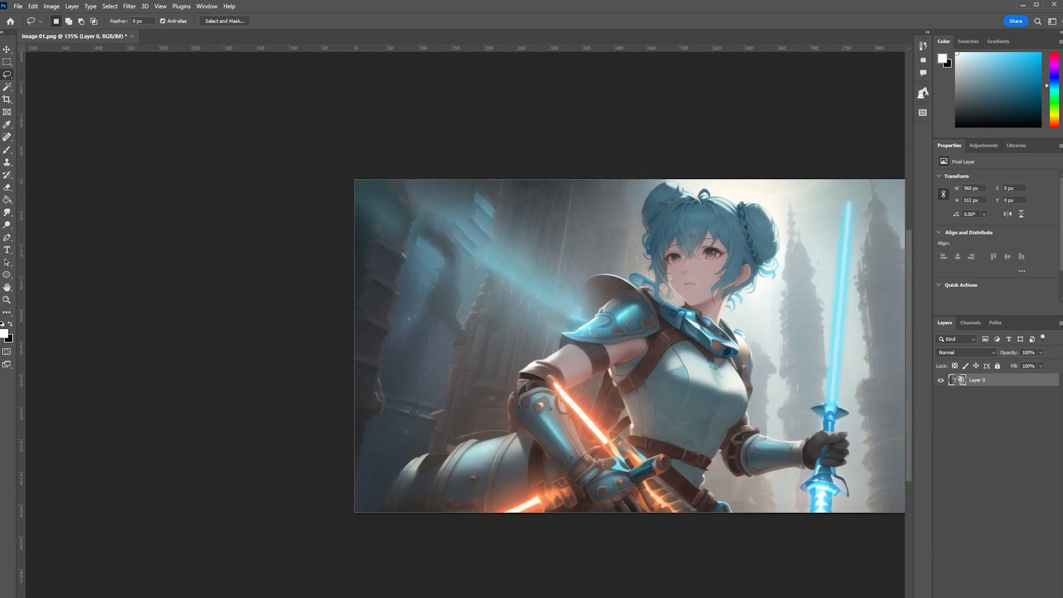
scroll(541, 343, right, 6)
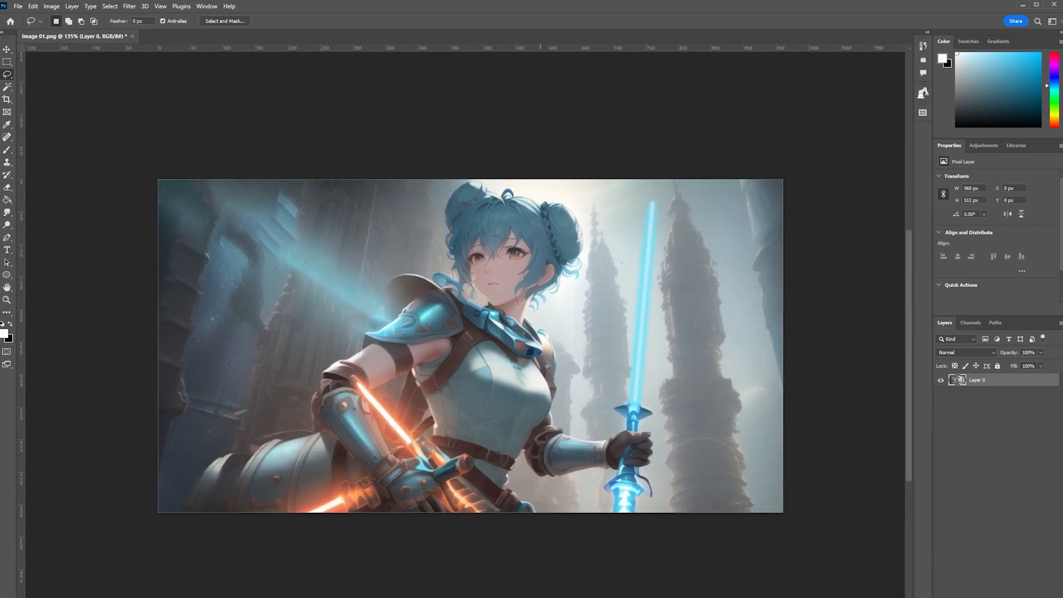
scroll(388, 457, up, 6)
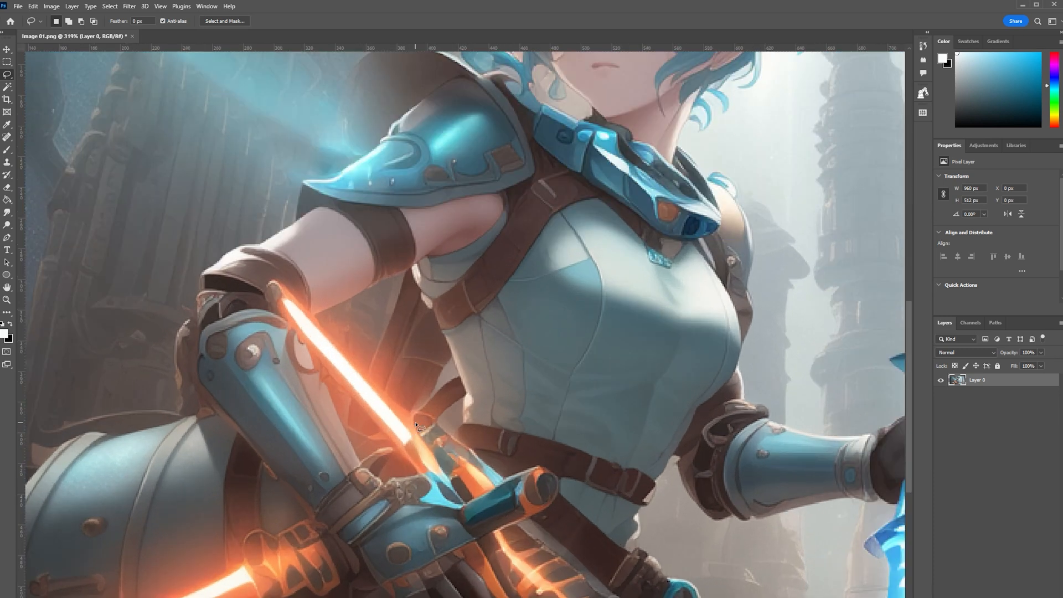
mouse_move(270, 281)
mouse_down()
mouse_move(398, 460)
mouse_move(407, 412)
mouse_move(324, 295)
mouse_up()
right_click(324, 295)
click(371, 479)
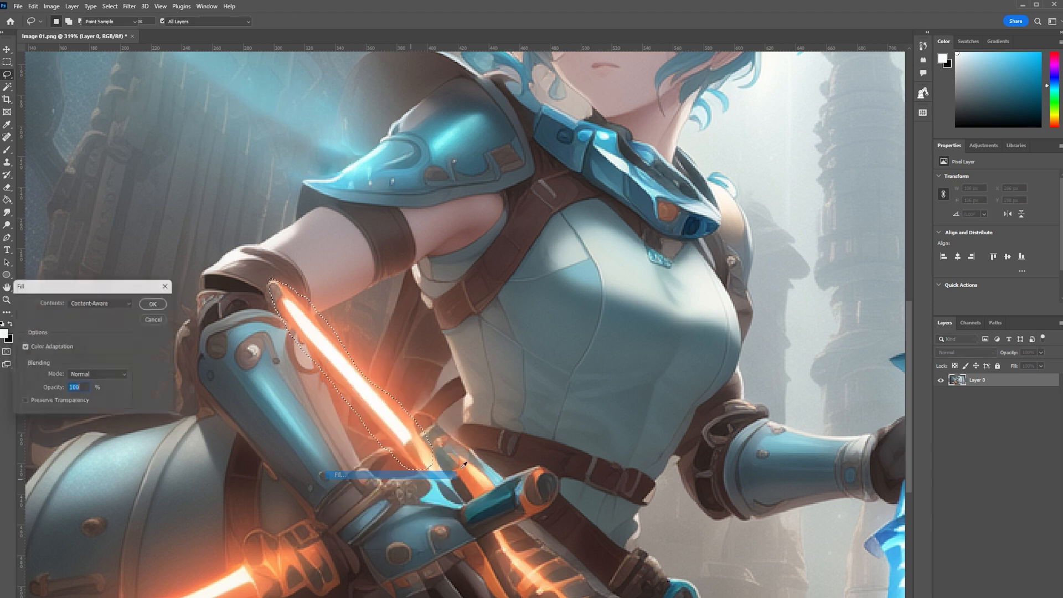
click(159, 302)
key(ctrl+d)
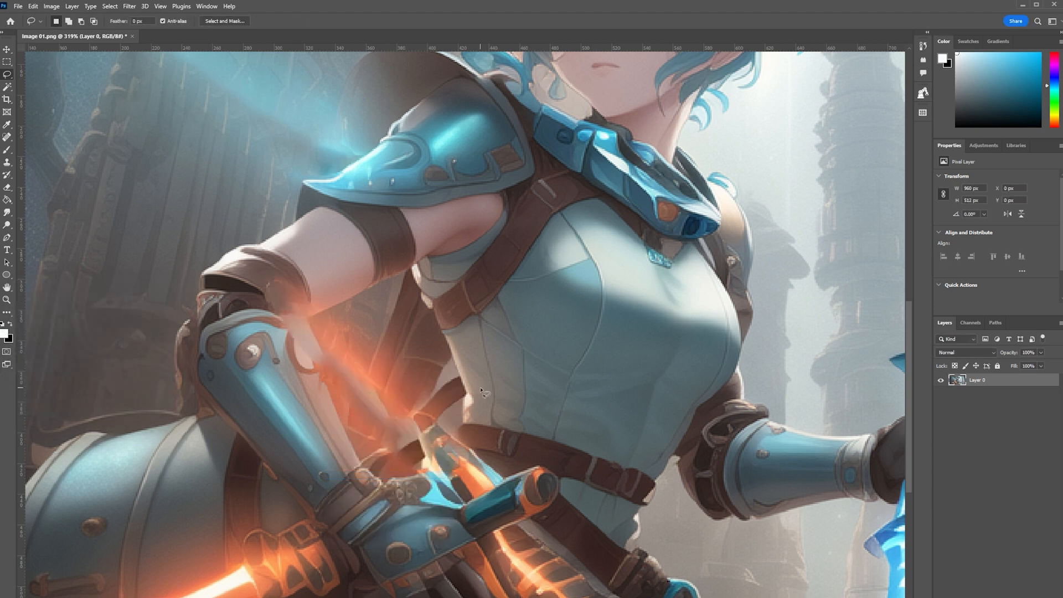
Export the retouched picture as a PNG named Image 01 V2 in the Graphics folder
scroll(487, 390, down, 3)
scroll(482, 382, down, 1)
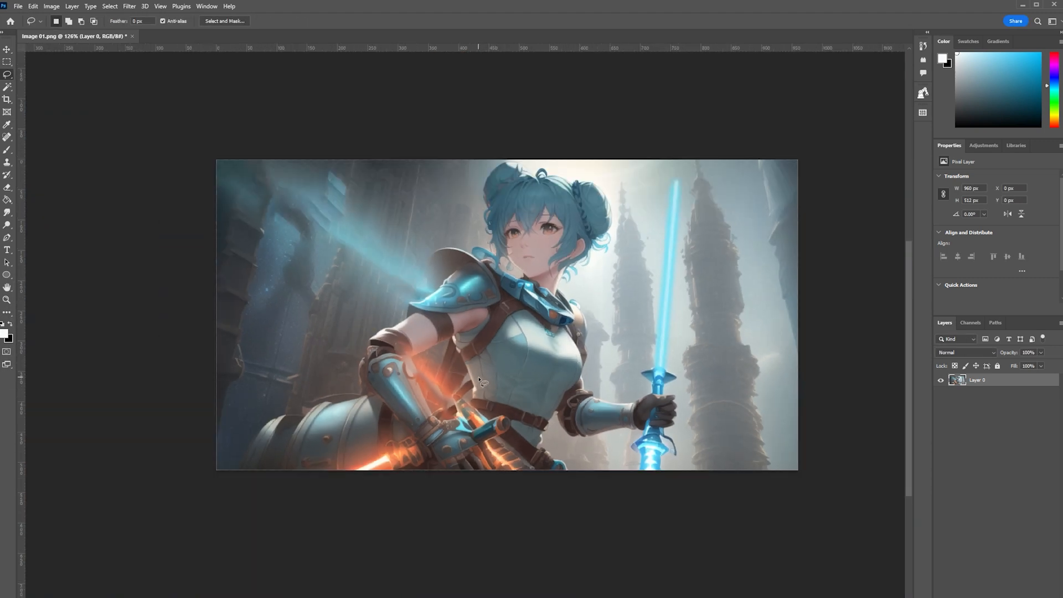
scroll(388, 277, up, 1)
click(18, 6)
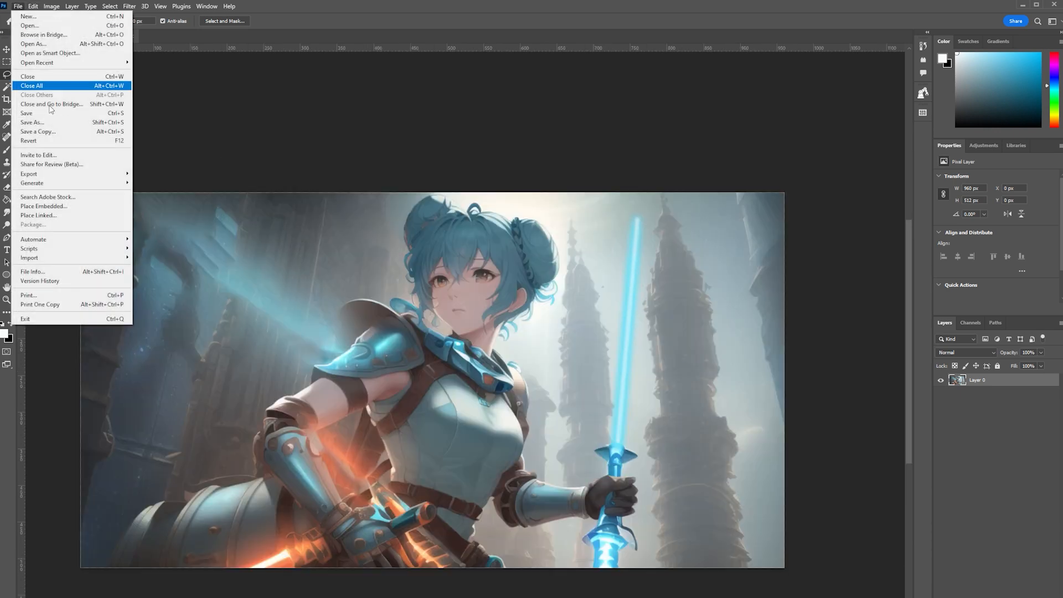
mouse_move(85, 175)
click(167, 172)
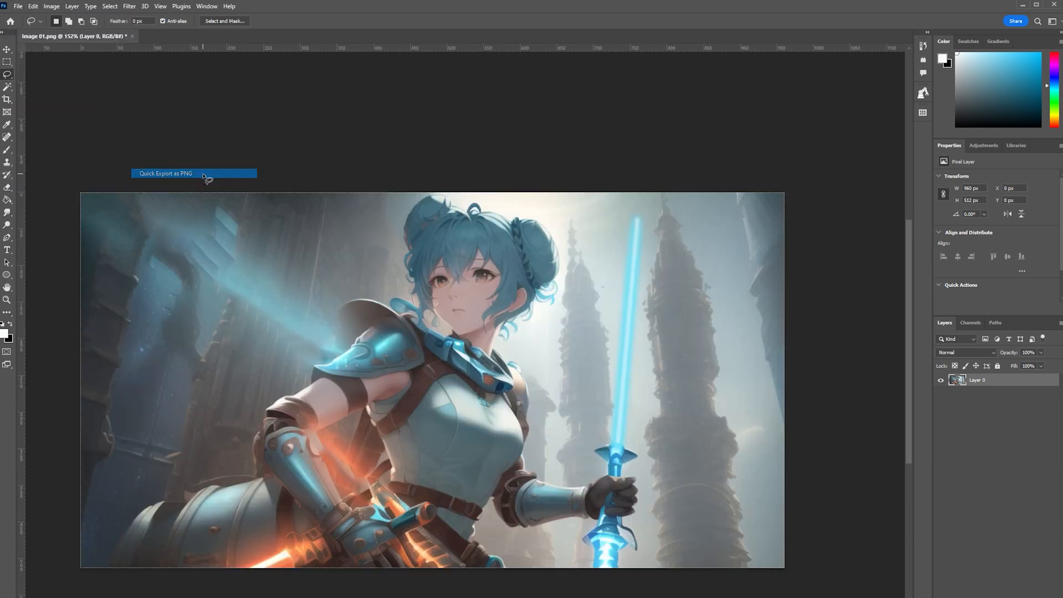
click(107, 302)
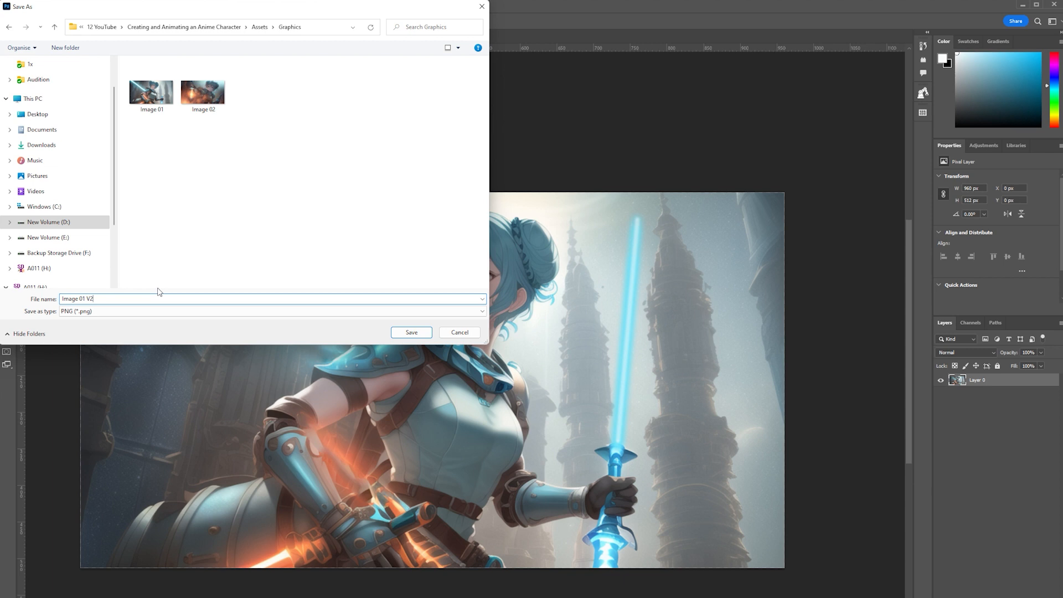
key(Return)
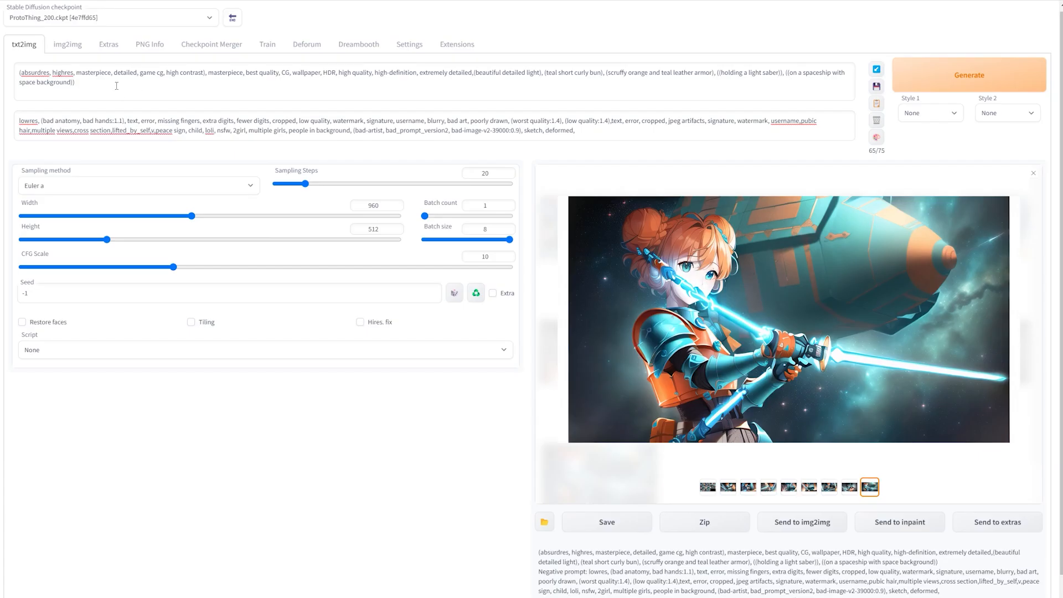
Switch to the Stable Diffusion web UI, copy the txt2img positive prompt into the img2img prompt, and return to txt2img
click(118, 83)
key(ctrl+a)
key(ctrl+c)
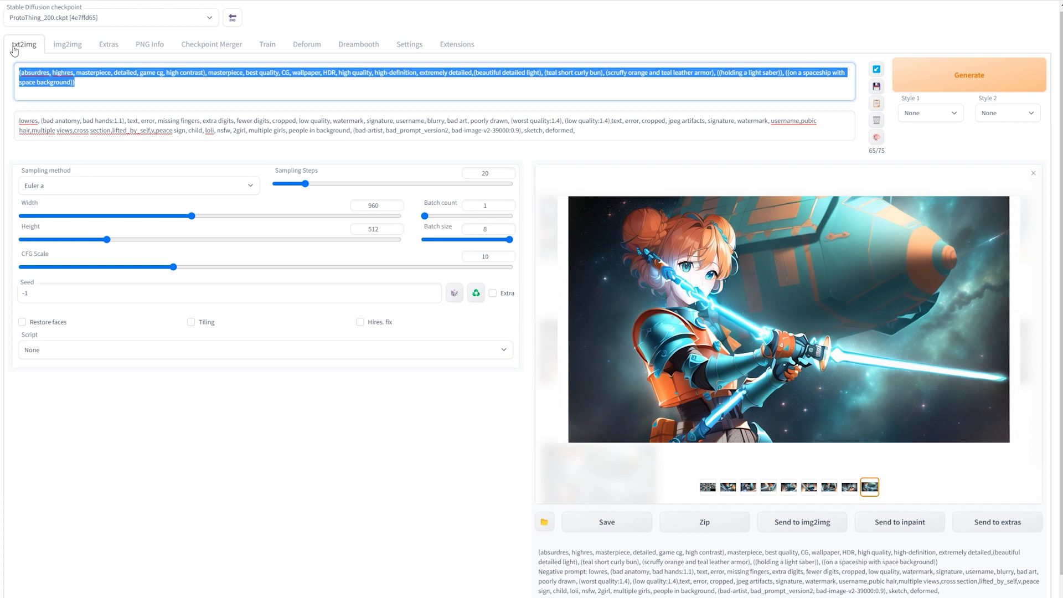
click(67, 46)
click(112, 74)
key(ctrl+v)
click(39, 44)
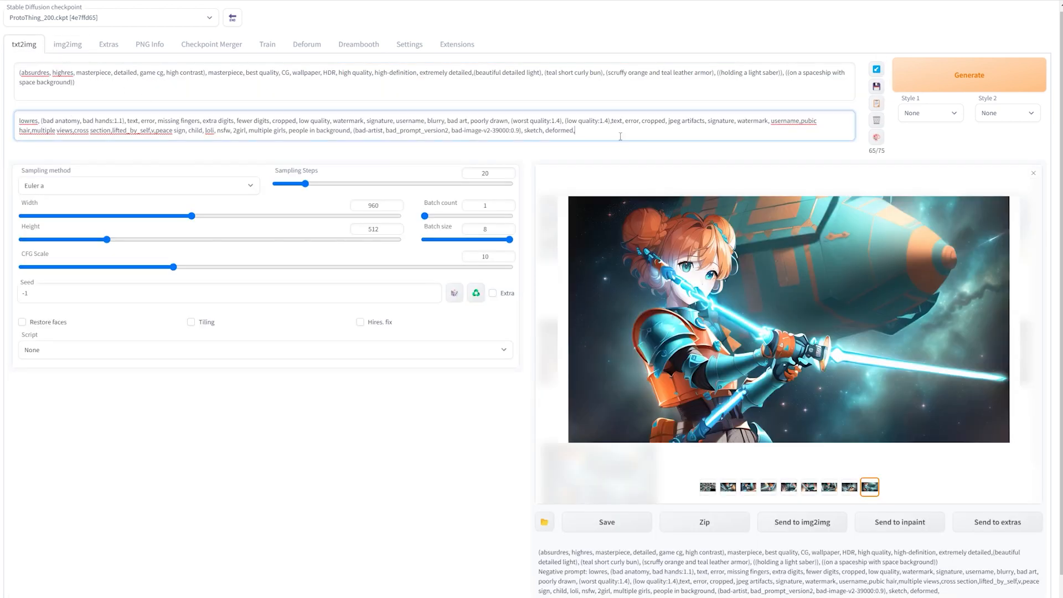
Copy the txt2img negative prompt into the img2img negative prompt
drag(641, 136, 11, 110)
key(ctrl+c)
click(69, 47)
click(81, 112)
key(ctrl+v)
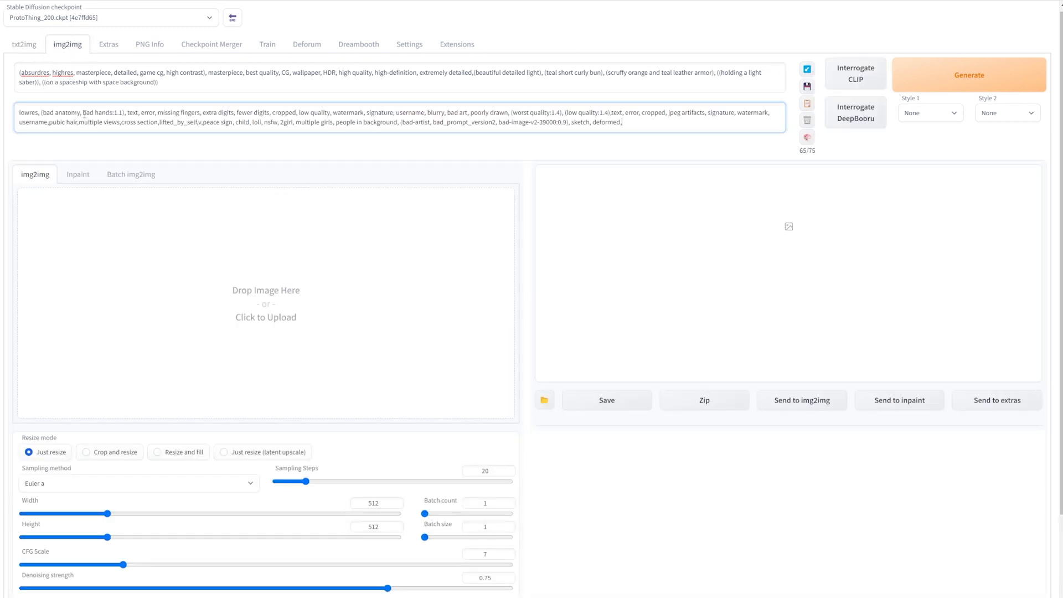
Load the retouched picture into Inpaint and set width 960, batch size 7, denoising strength 0.5 and 40 sampling steps
click(77, 174)
drag(111, 273, 368, 293)
scroll(576, 443, down, 5)
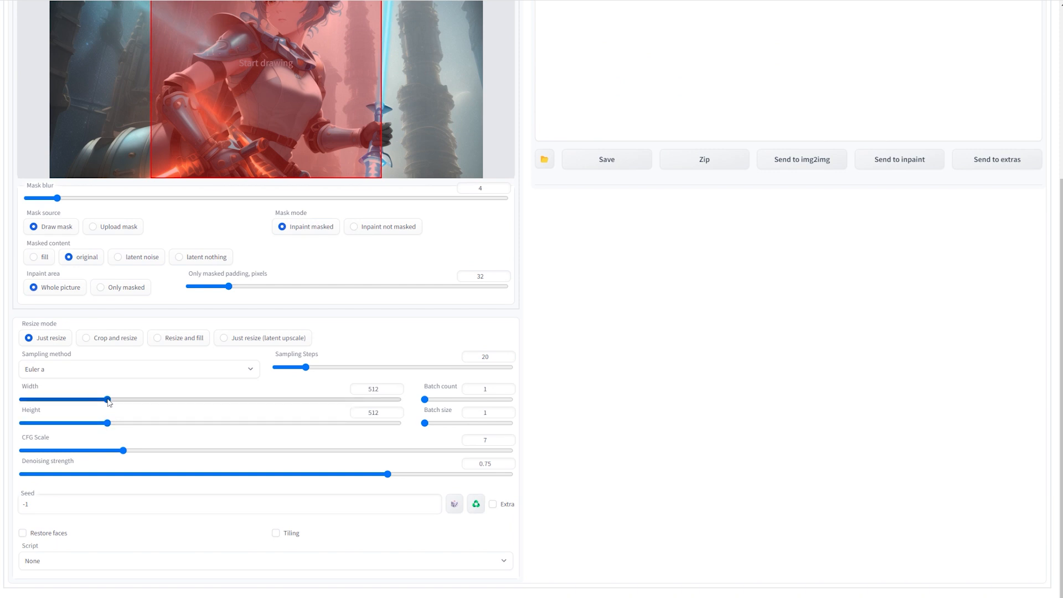
drag(108, 399, 197, 399)
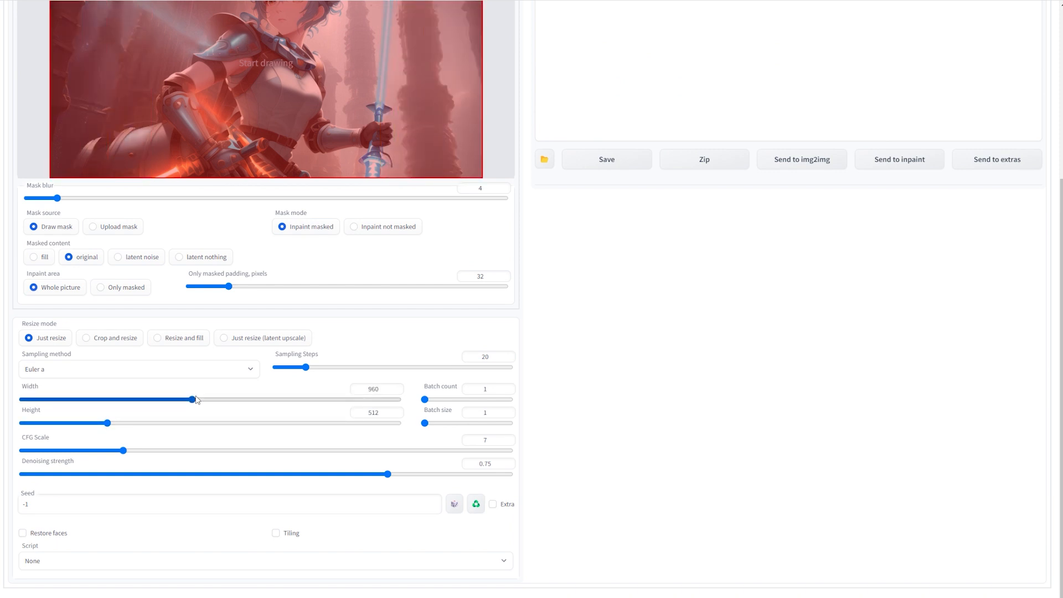
drag(424, 423, 497, 423)
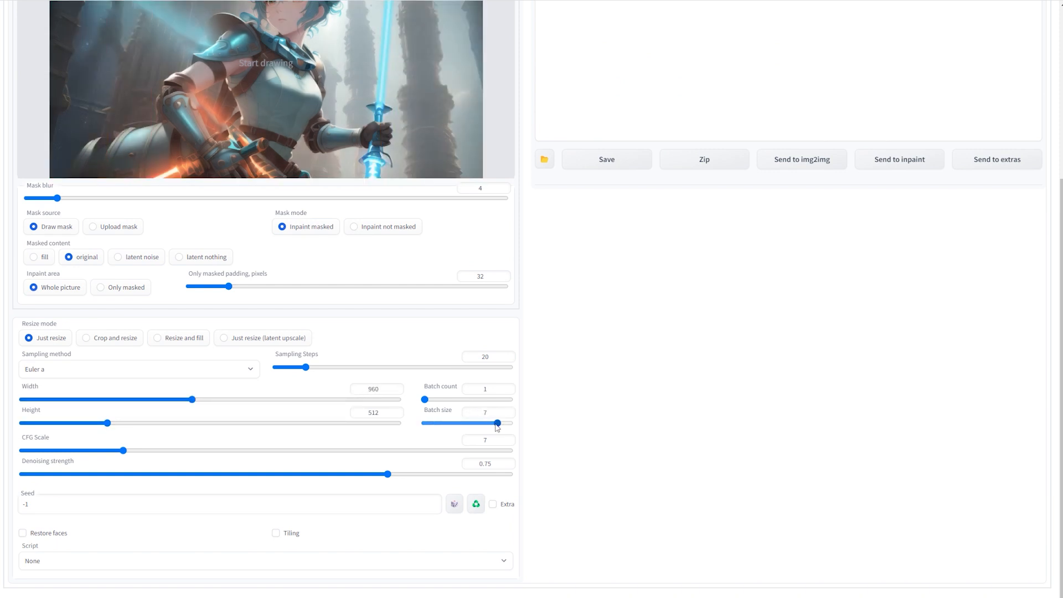
drag(387, 474, 267, 475)
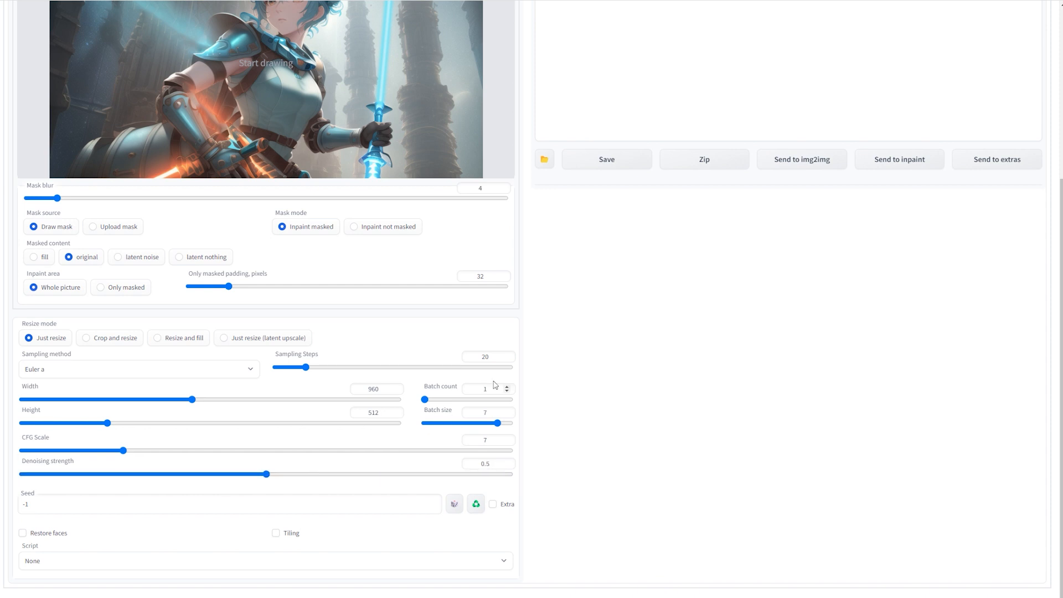
drag(306, 367, 339, 373)
Paint an inpaint mask over the glowing blade beside the armoured forearm and generate a batch
scroll(601, 417, up, 5)
mouse_move(200, 335)
mouse_down()
mouse_move(227, 385)
mouse_move(188, 360)
mouse_move(232, 354)
mouse_up()
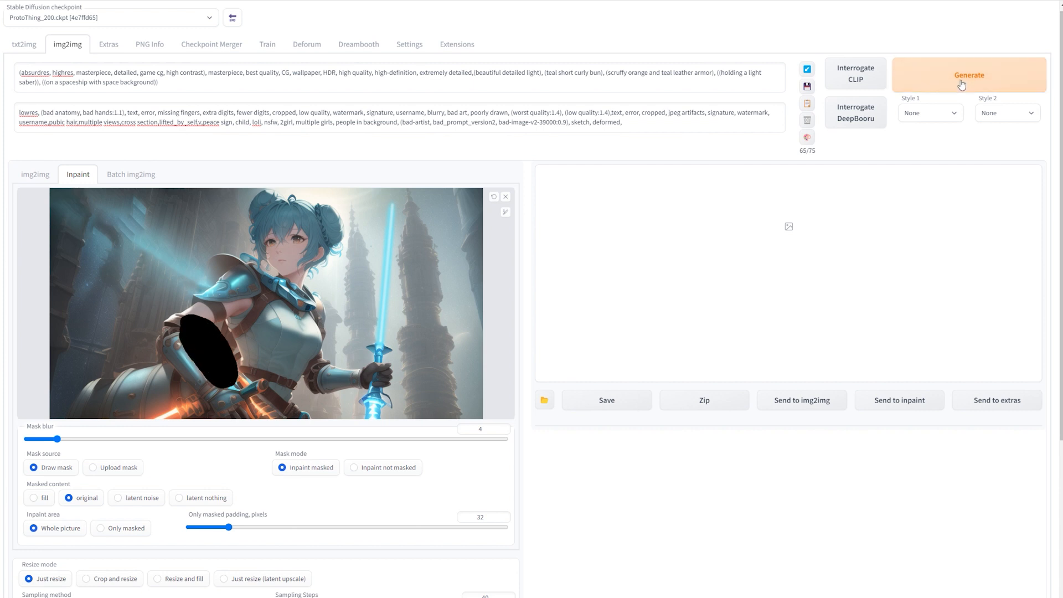
click(960, 84)
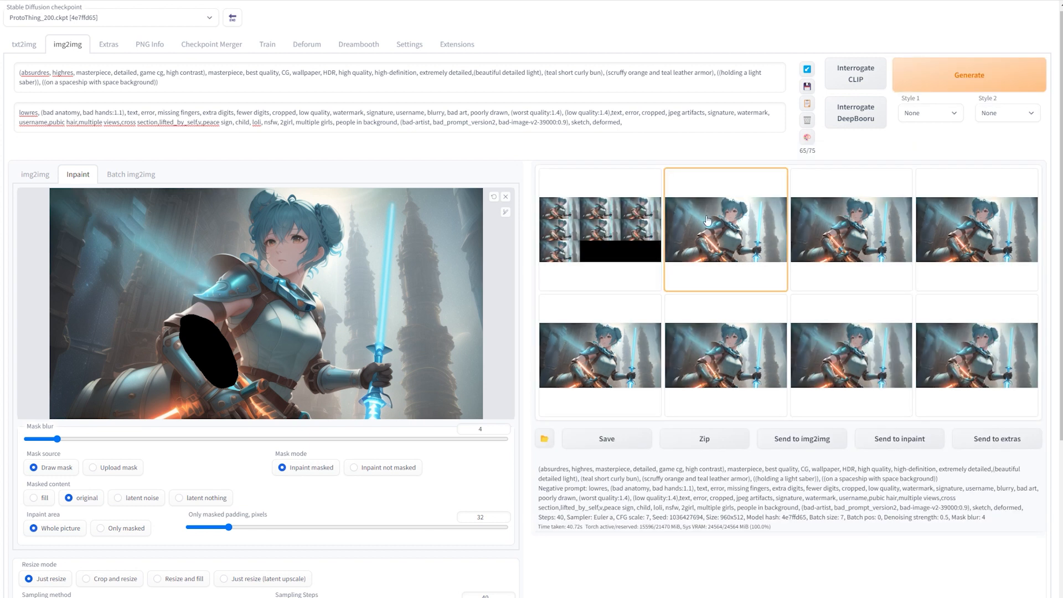
Examine the generated forearm variants at full size for leftover blade artefacts, and return to the result gallery
click(722, 225)
click(722, 225)
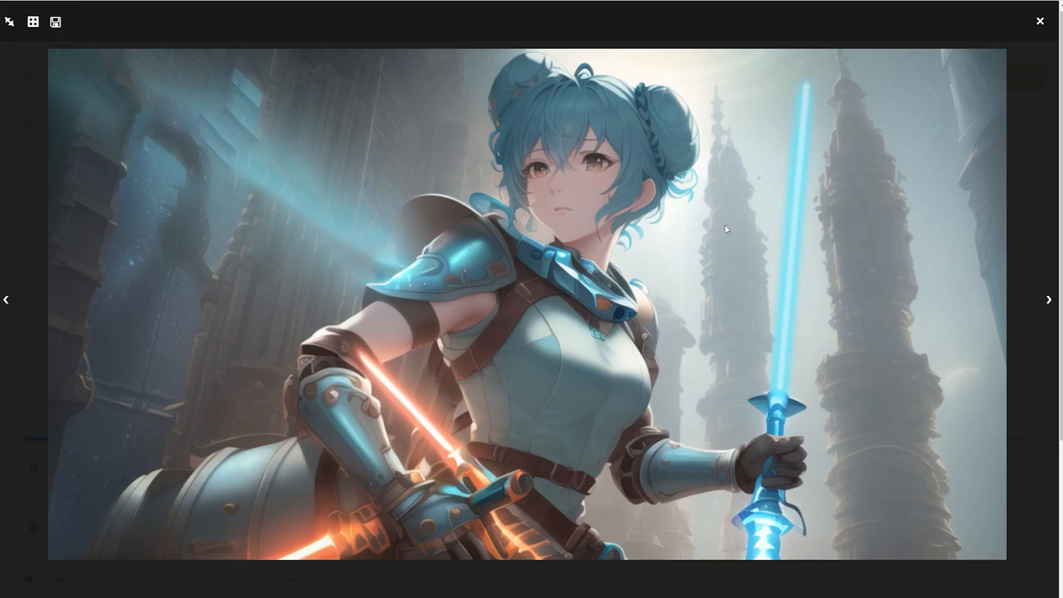
click(1050, 300)
click(1051, 301)
click(1051, 300)
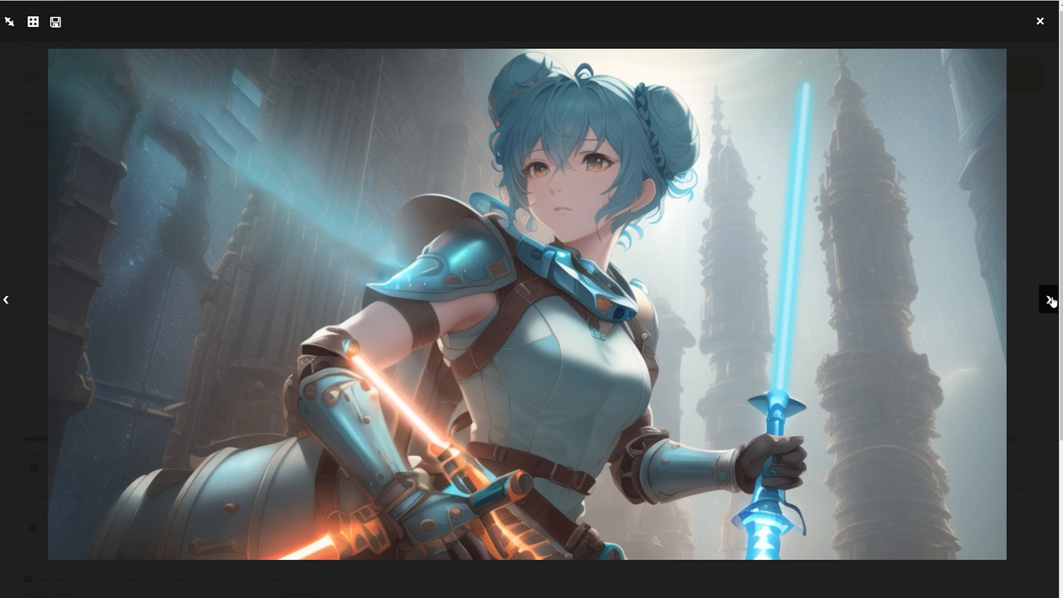
click(1051, 301)
click(1051, 301)
click(1051, 302)
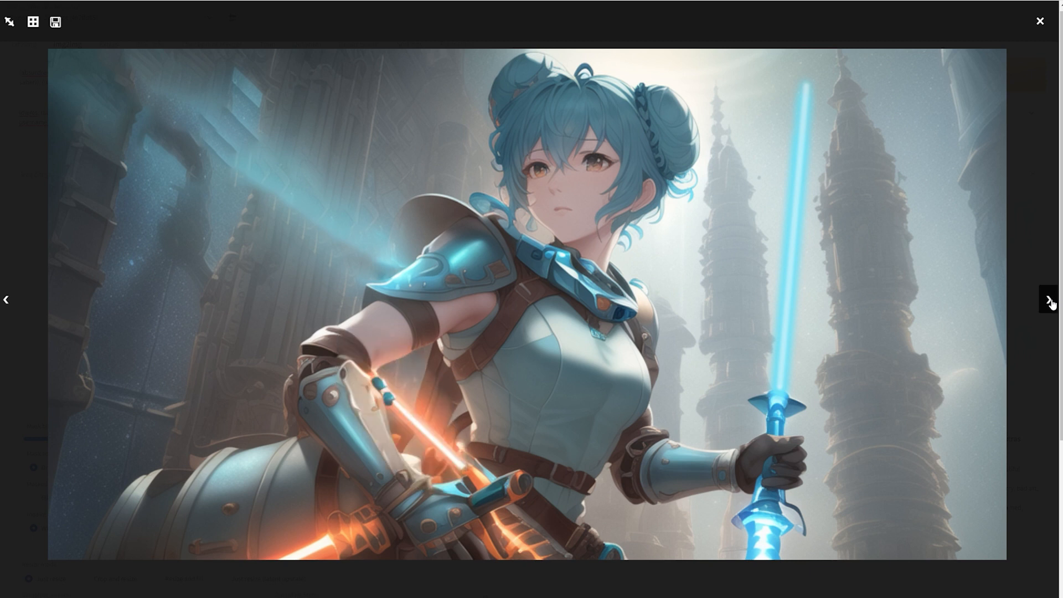
click(1051, 301)
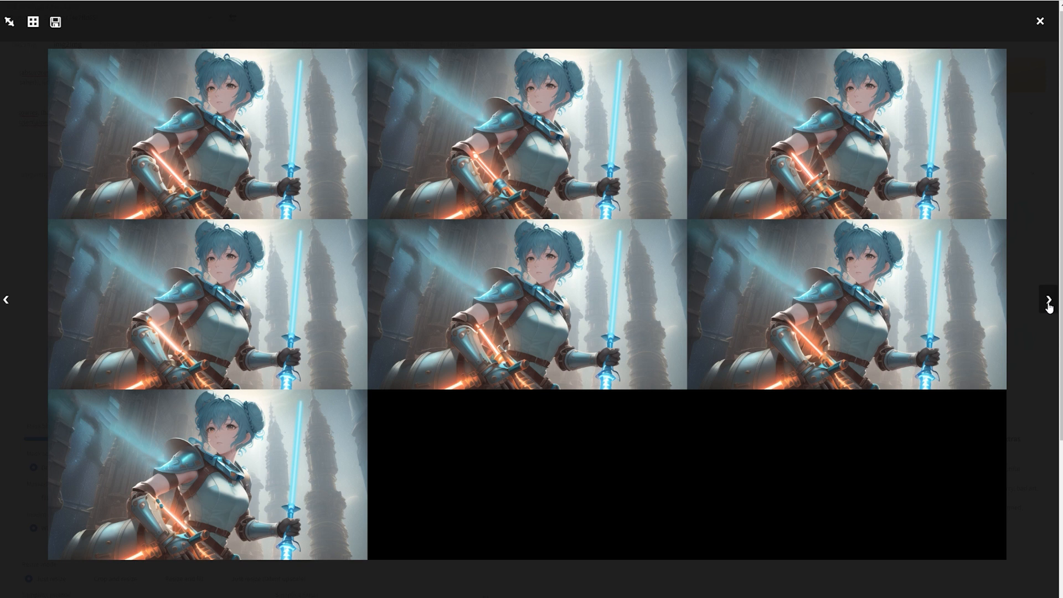
click(1050, 302)
click(1050, 302)
click(1049, 303)
click(1050, 303)
click(1050, 304)
click(1050, 304)
click(1050, 304)
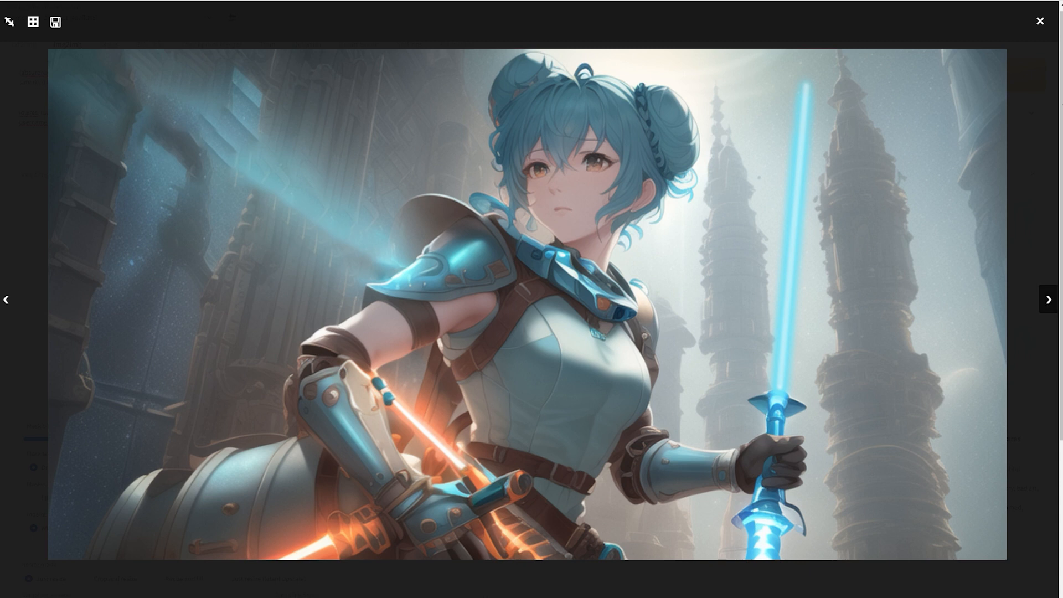
click(1040, 22)
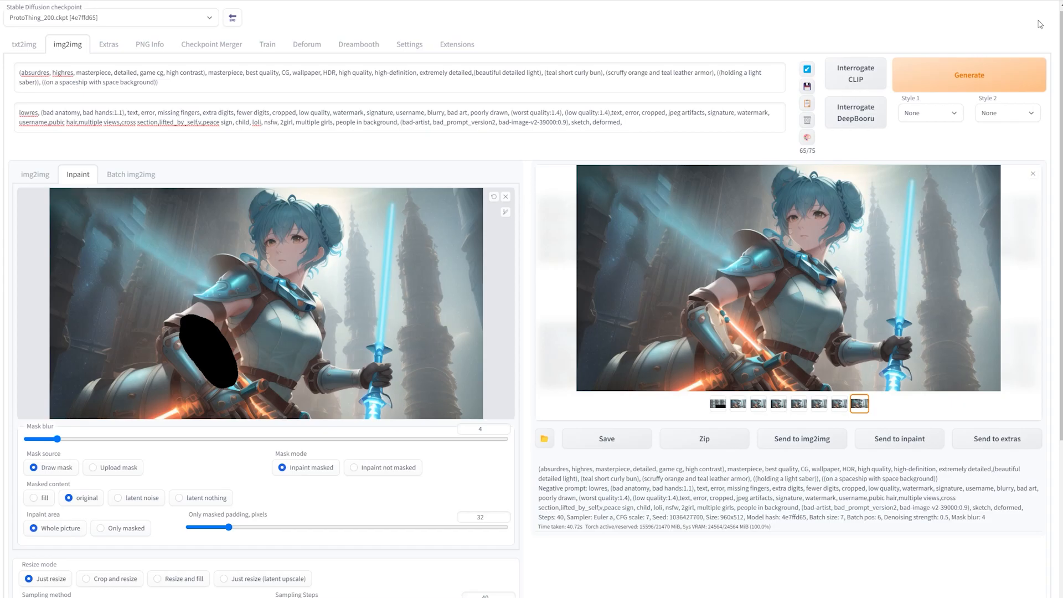
click(1032, 173)
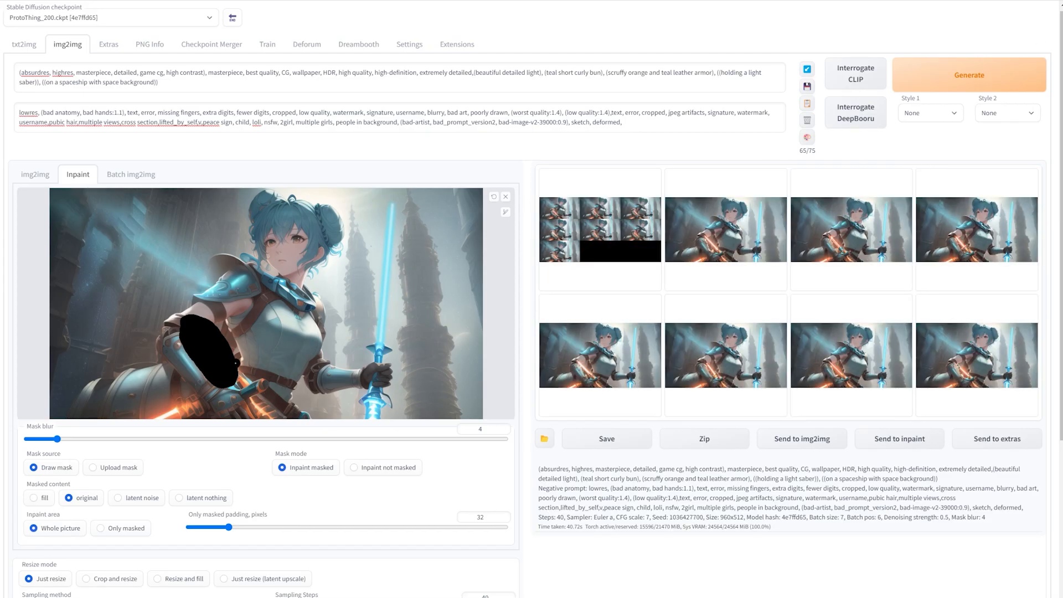
Touch up the forearm mask, regenerate with masked content set to fill, and save the variant with the large clean forearm guard
drag(200, 367, 187, 335)
click(34, 498)
click(967, 74)
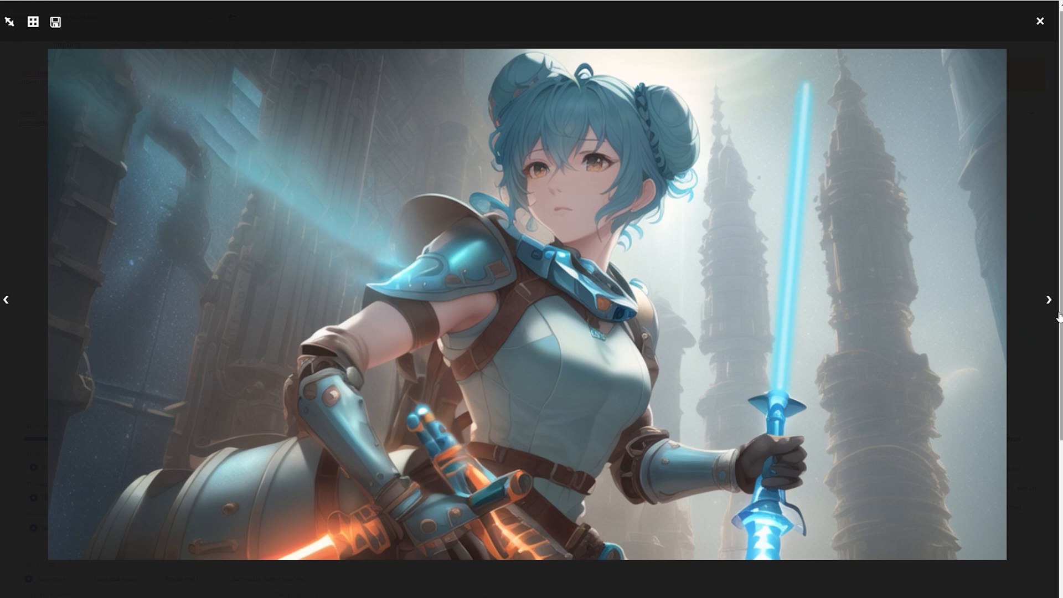
click(1053, 306)
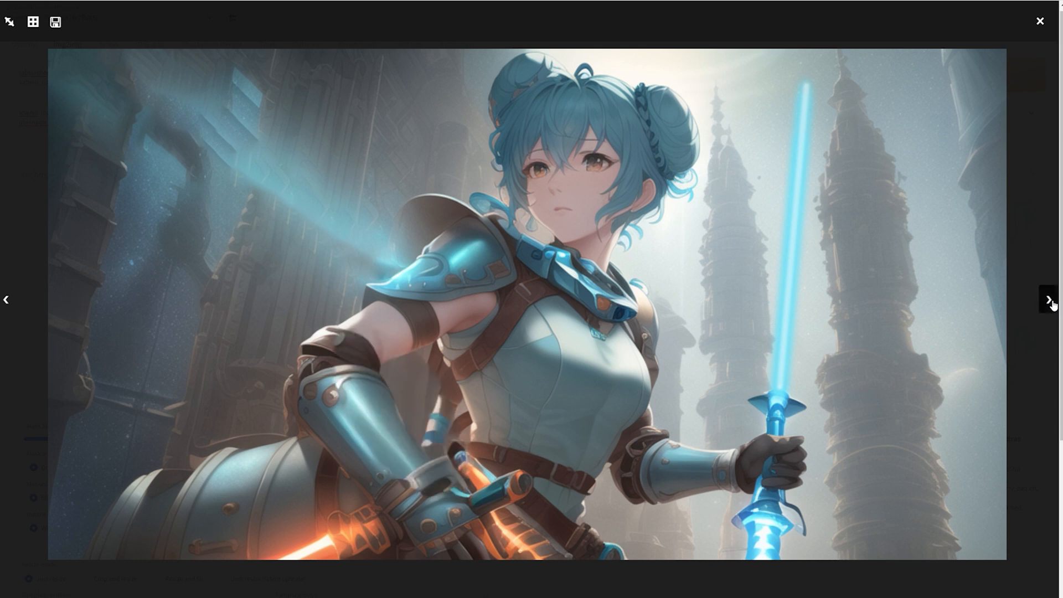
right_click(543, 284)
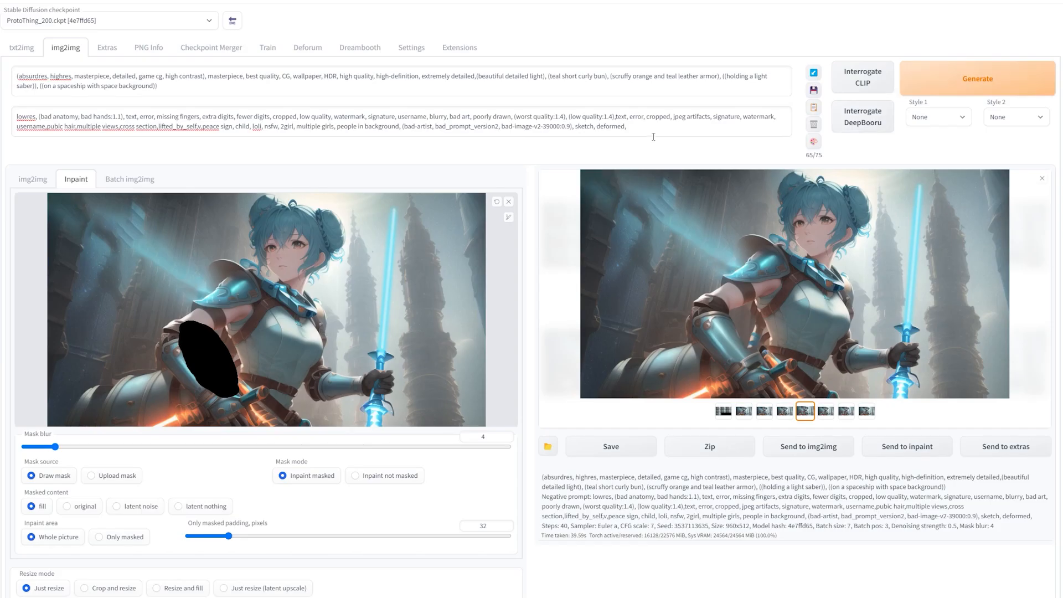
Clear the old mask, paint a new one over the elbow, and generate with masked content set to original
click(496, 202)
click(496, 203)
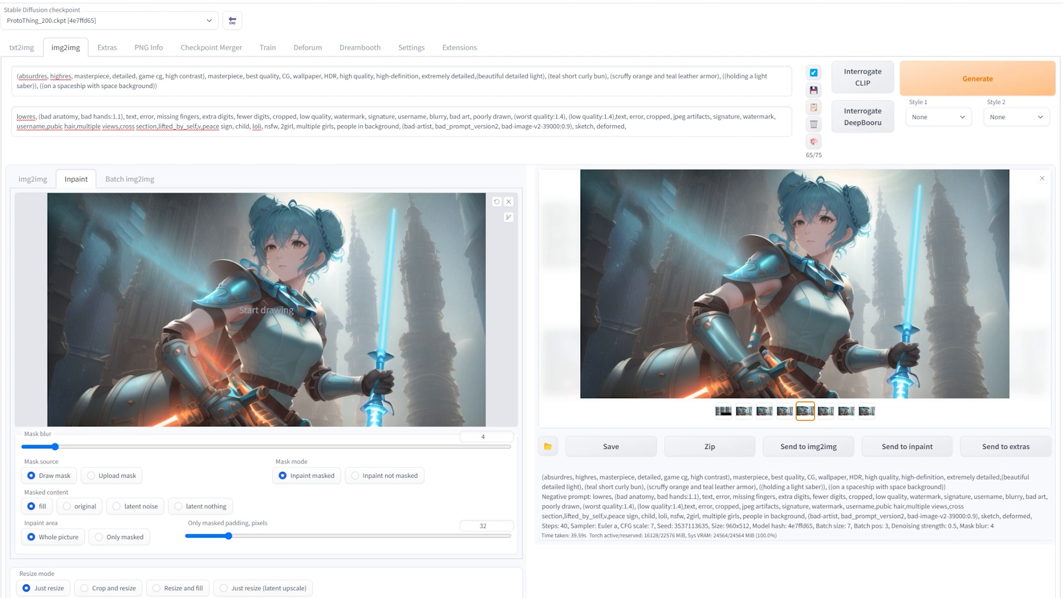
mouse_move(188, 320)
mouse_down()
mouse_move(177, 327)
mouse_move(180, 346)
mouse_move(197, 345)
mouse_up()
click(67, 506)
click(986, 80)
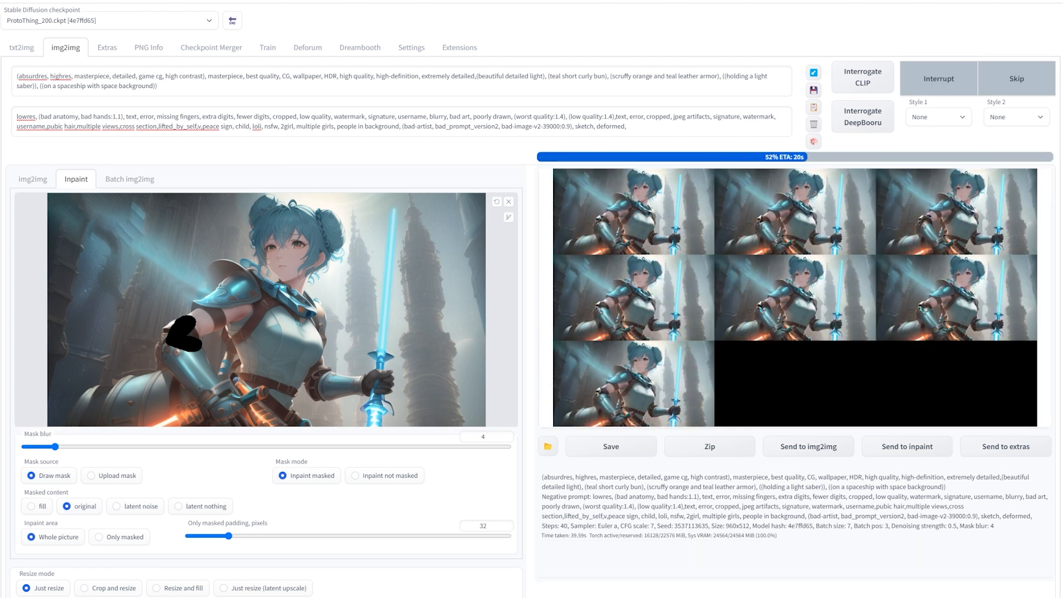
Compare the elbow variants at full size, save the best one, and close the preview
click(867, 253)
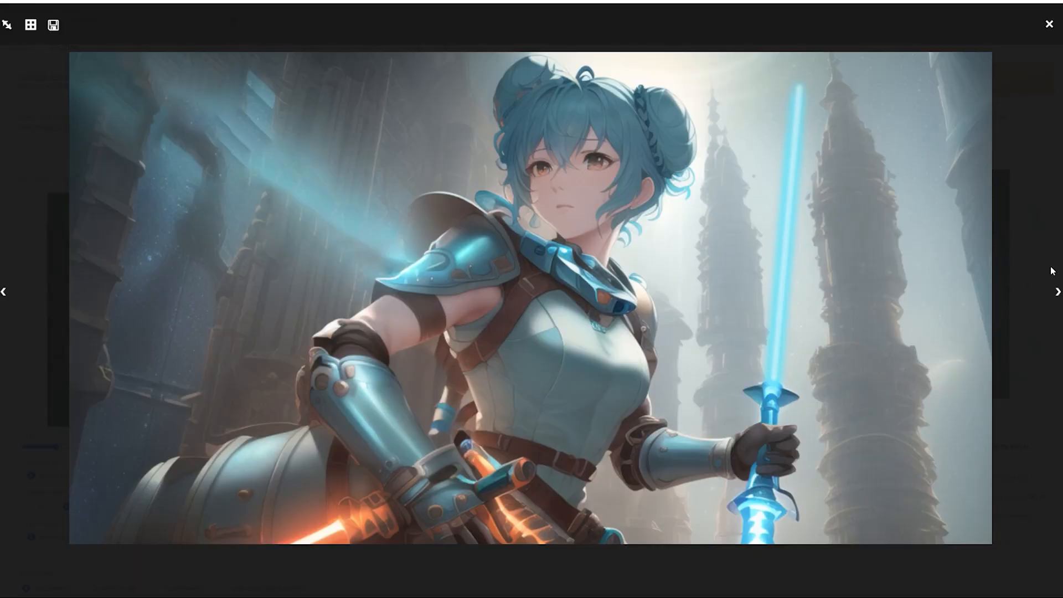
click(1056, 293)
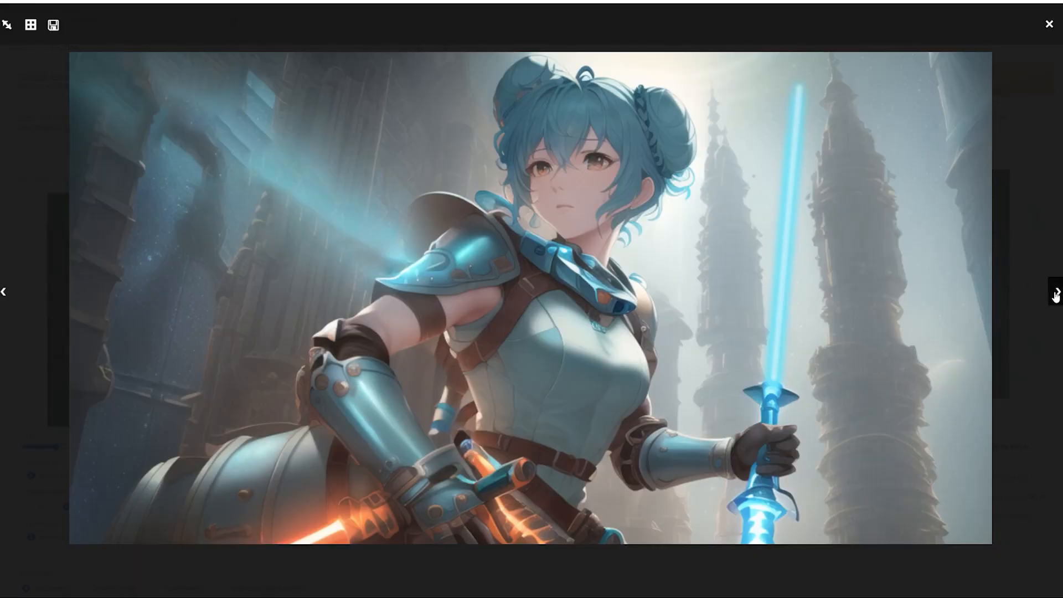
click(1056, 295)
click(1056, 296)
click(1056, 296)
click(1058, 293)
right_click(385, 378)
click(496, 400)
click(628, 192)
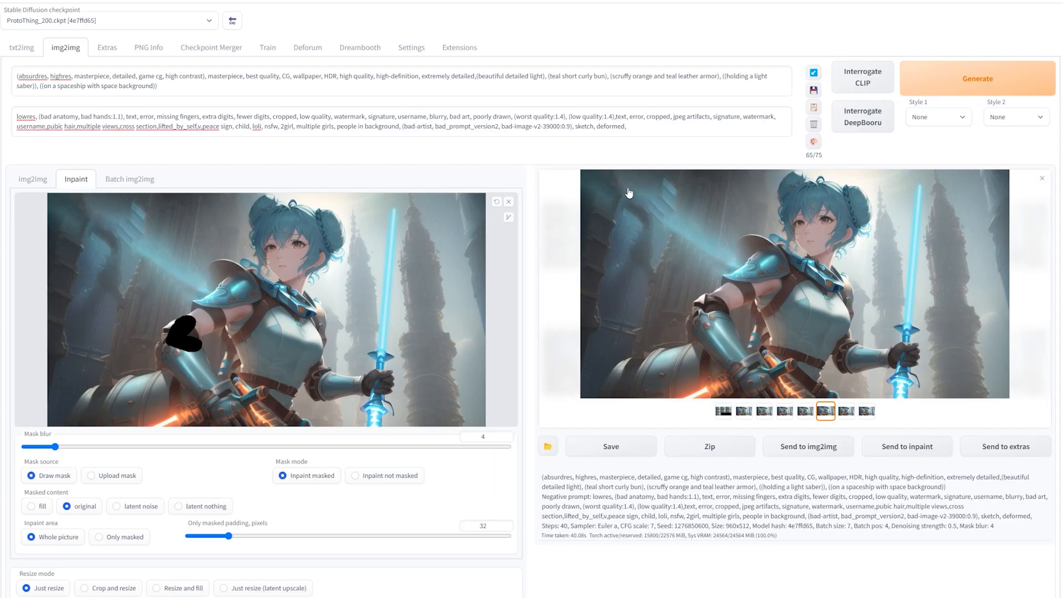
Clear the canvas mask, mask the whole raised lightsaber blade down to the hilt guard, and generate a batch
click(497, 203)
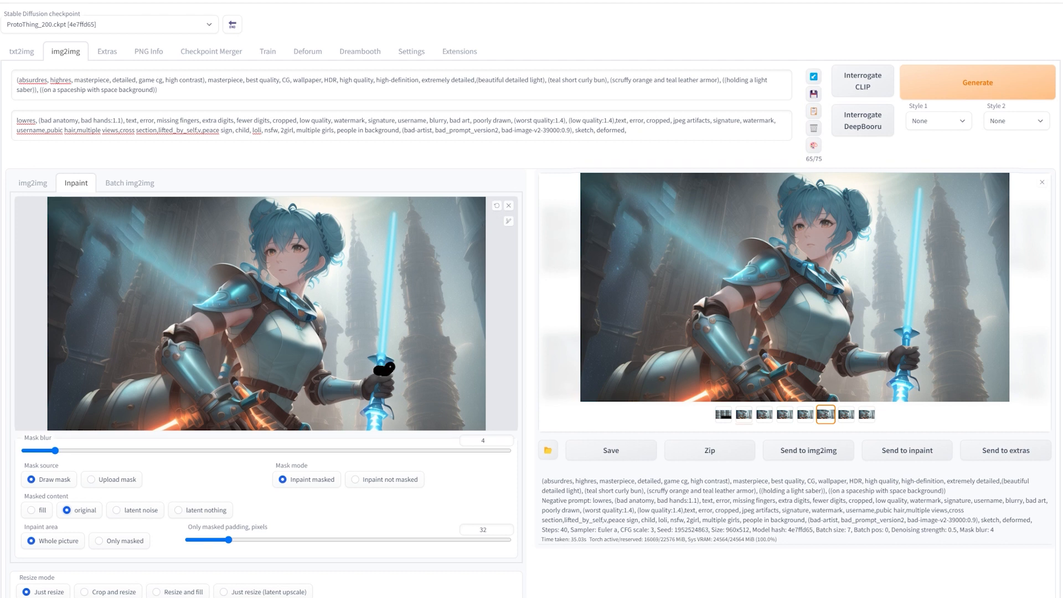
mouse_move(381, 366)
mouse_down()
mouse_move(382, 329)
mouse_move(394, 210)
mouse_up()
mouse_move(386, 324)
mouse_down()
mouse_move(398, 324)
mouse_move(400, 208)
mouse_up()
click(1013, 93)
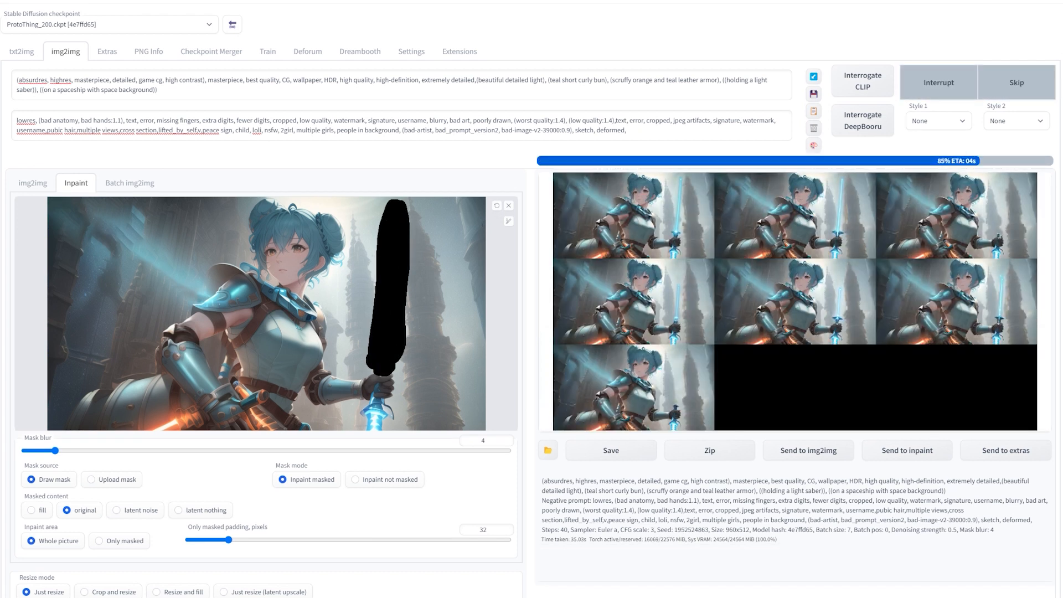
Compare the lightsaber variants at full size, save the one with a full-length blade and glowing guard, and close the preview
click(856, 246)
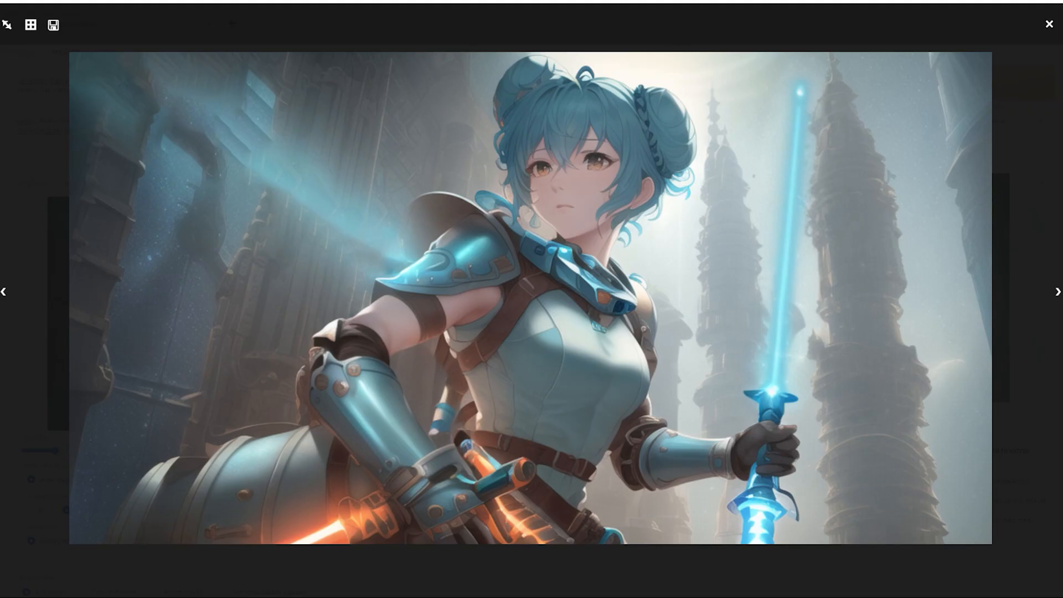
click(1056, 295)
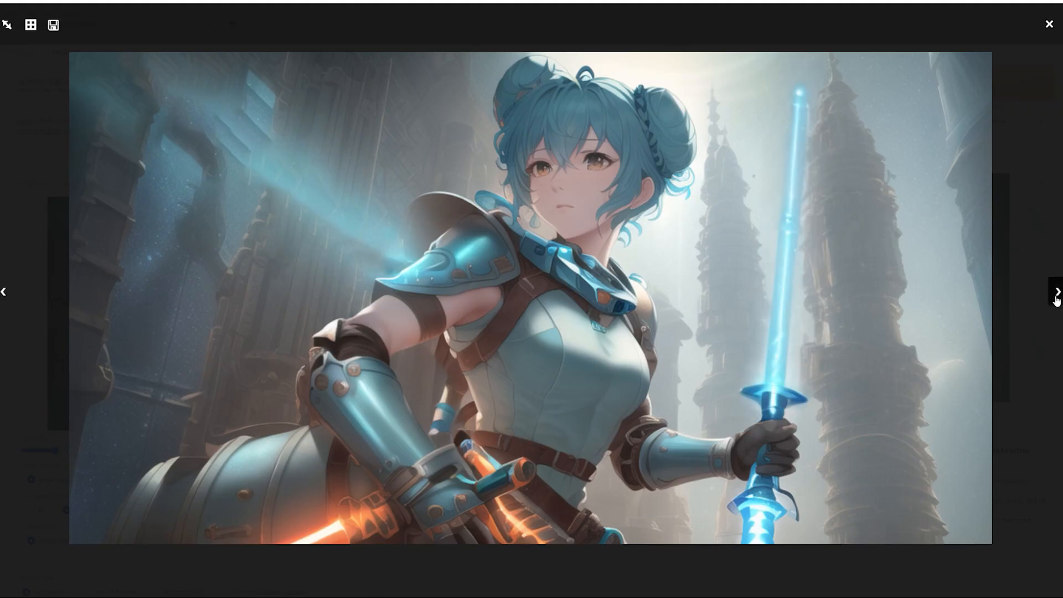
click(1057, 294)
click(1056, 295)
click(1056, 298)
click(1056, 297)
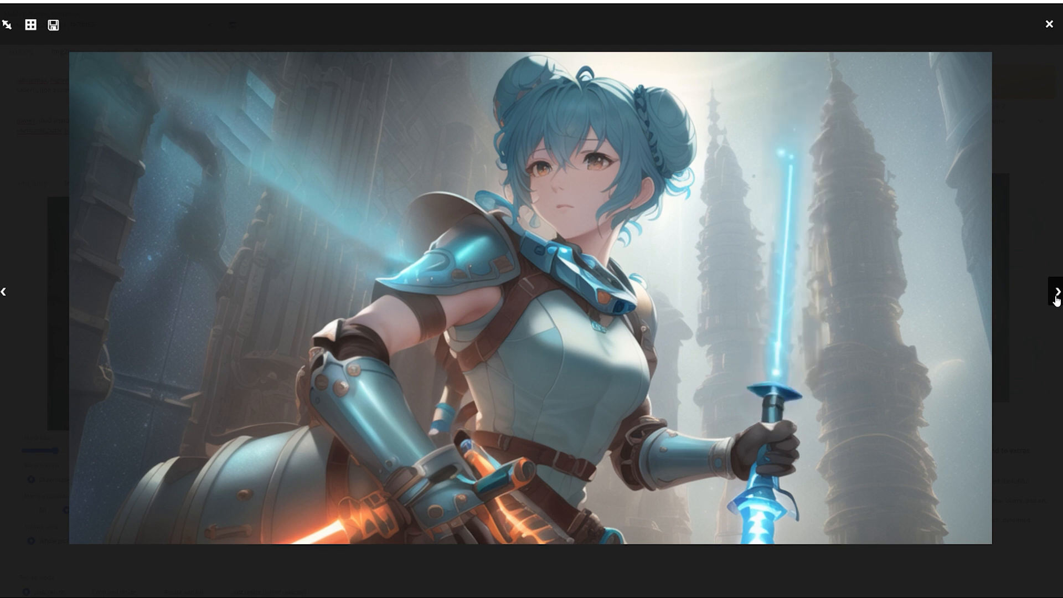
click(1056, 297)
click(1056, 297)
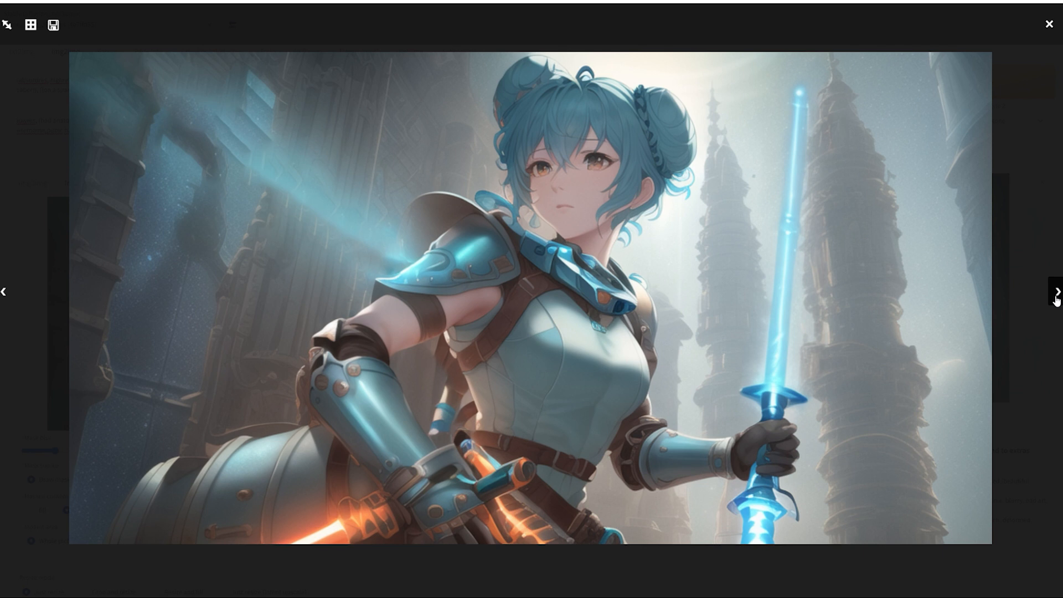
right_click(674, 231)
click(712, 253)
click(1044, 30)
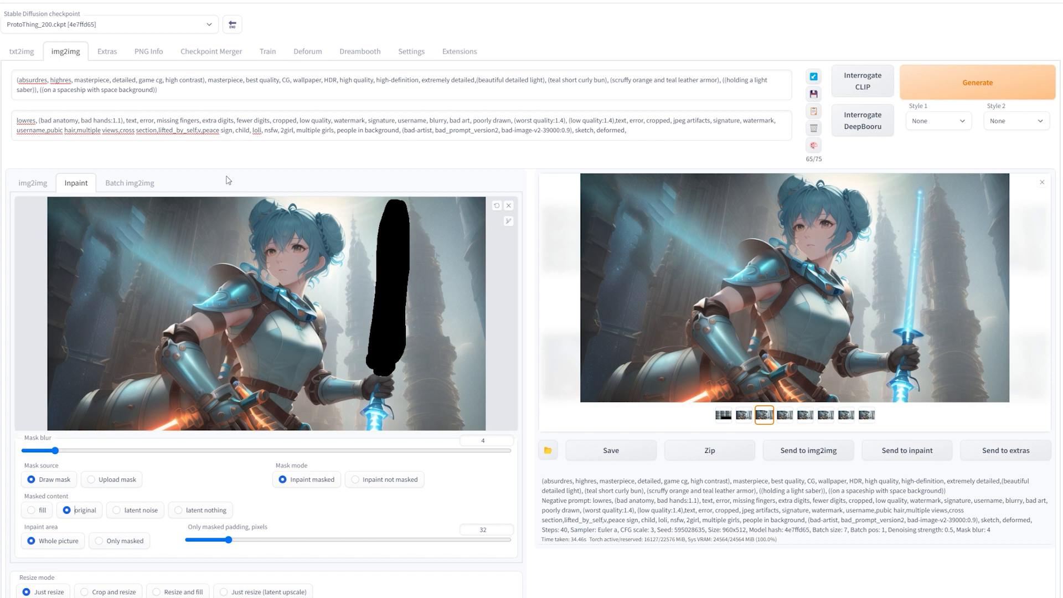
Raise the CFG scale and regenerate the masked lightsaber blade
drag(49, 308, 265, 319)
click(997, 82)
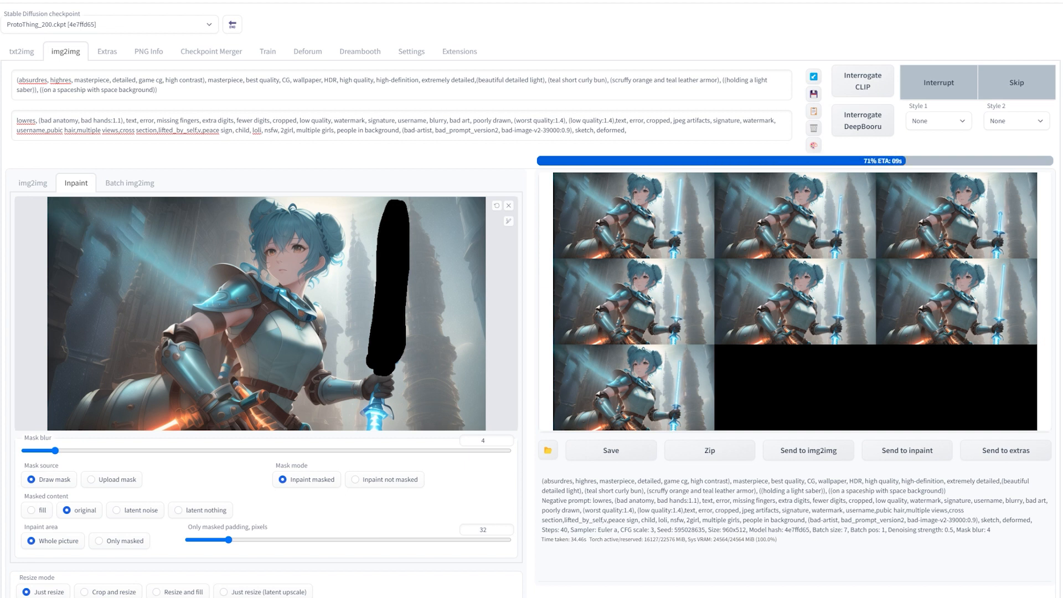
Examine the new lightsaber variants at full size, comparing blade length, glow and hilt guard
click(928, 240)
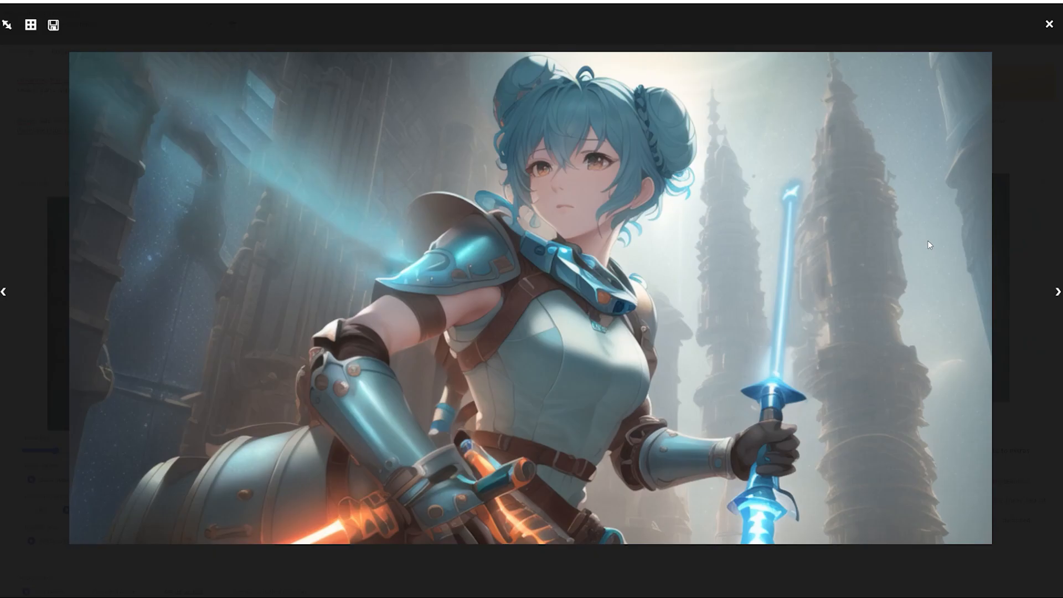
click(1057, 292)
click(1057, 292)
click(1058, 292)
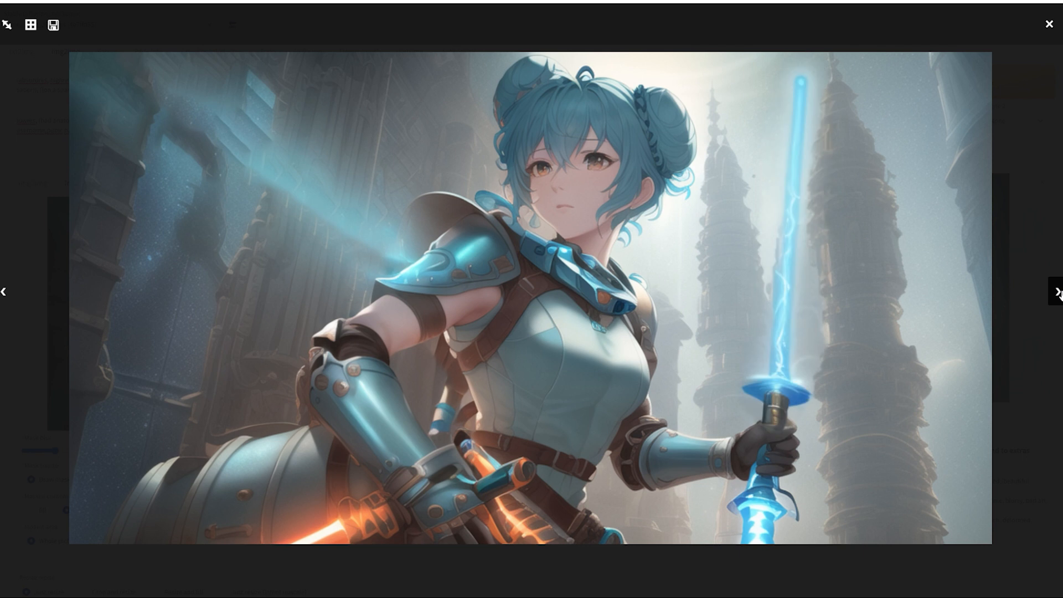
click(1058, 292)
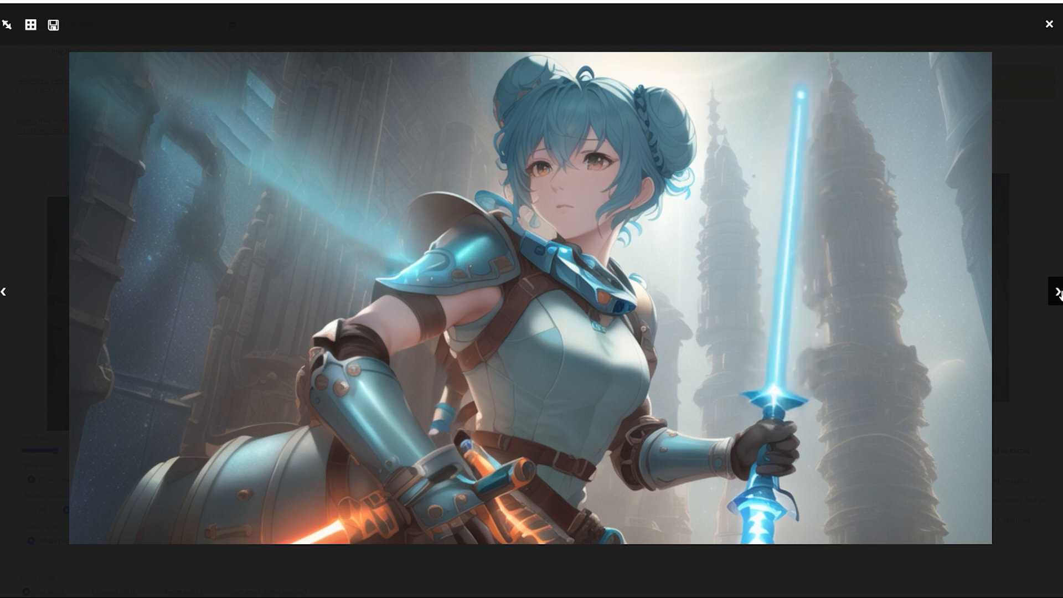
click(1058, 292)
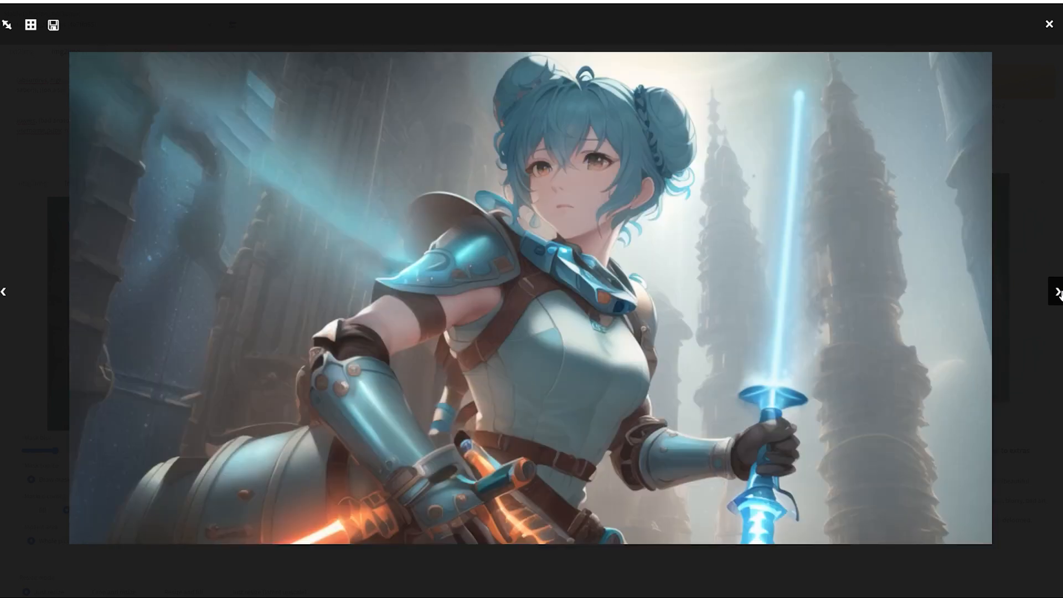
click(1057, 292)
click(1058, 291)
click(1058, 292)
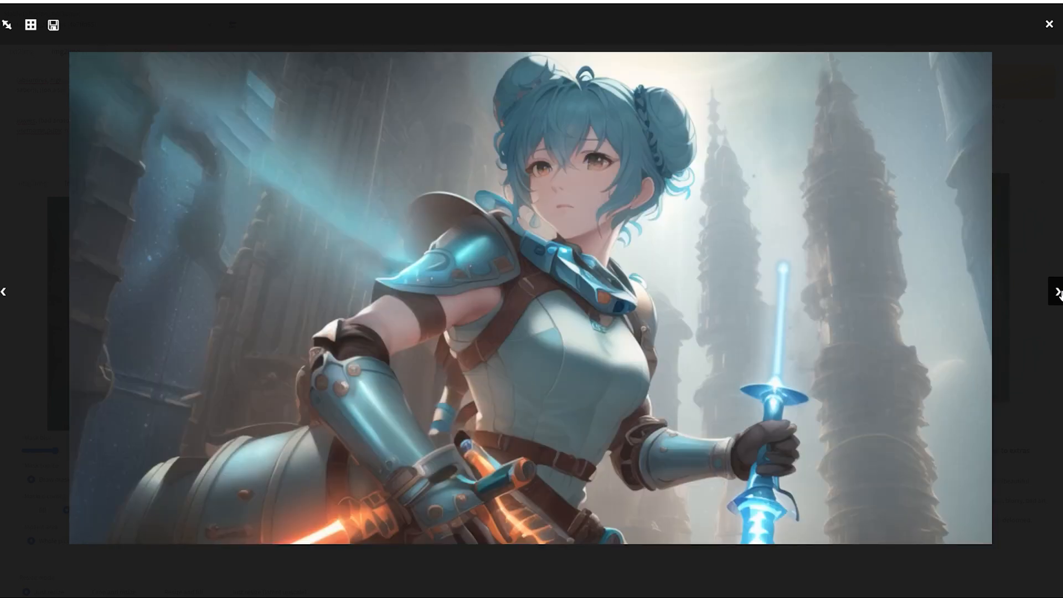
Save the lightsaber variant with the full-length blade and glowing guard, and use it as the new unmasked inpaint source
click(1057, 292)
right_click(666, 276)
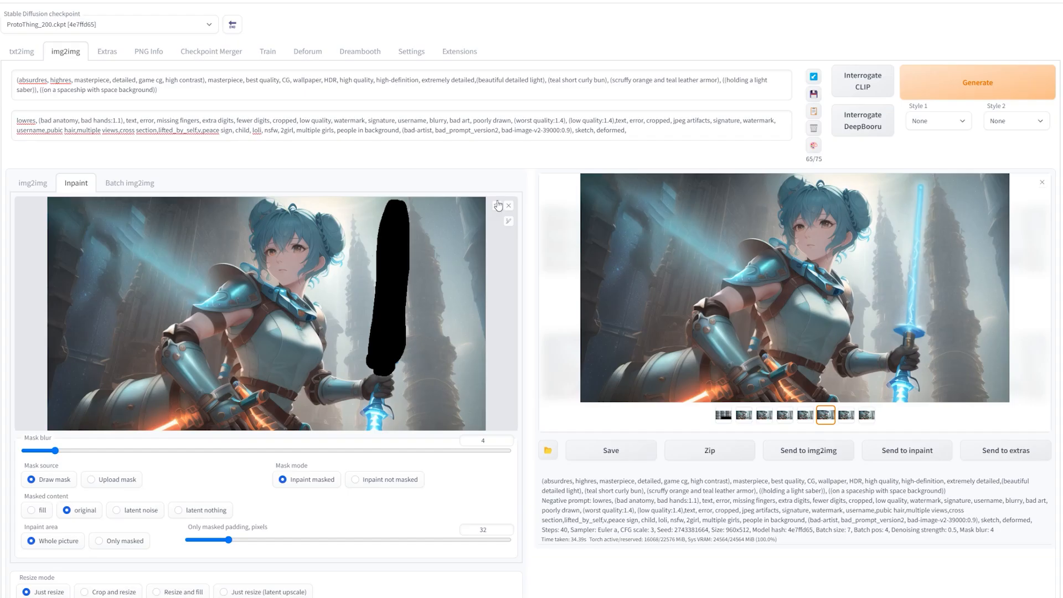
click(494, 207)
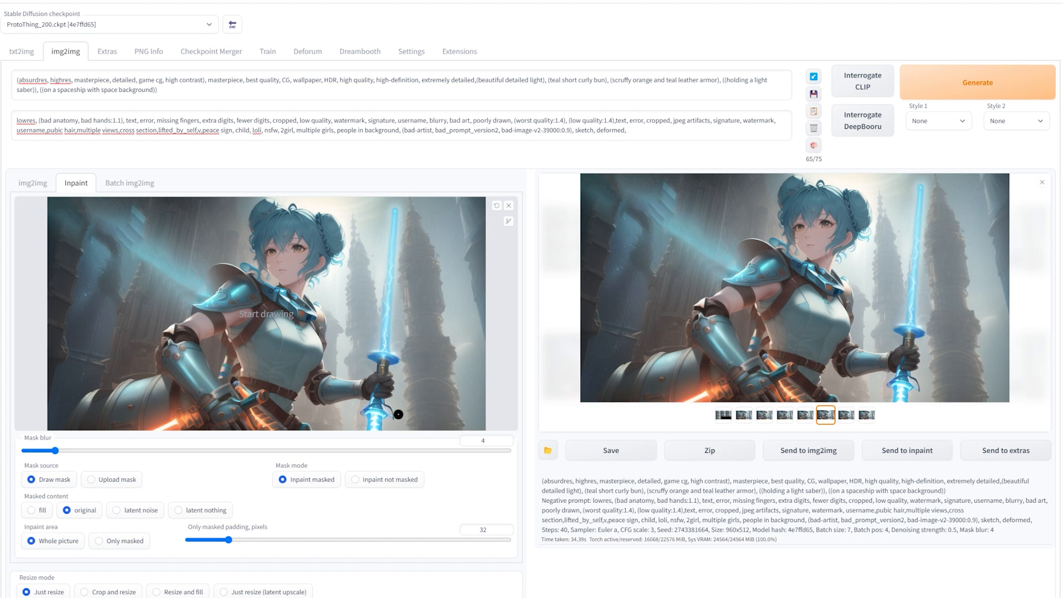
Mask the glowing hilt extension below the gloved fist, set the masked content to fill, and generate a batch
mouse_move(374, 396)
mouse_down()
mouse_move(368, 427)
mouse_move(381, 395)
mouse_move(387, 426)
mouse_move(395, 424)
mouse_up()
click(32, 510)
click(960, 81)
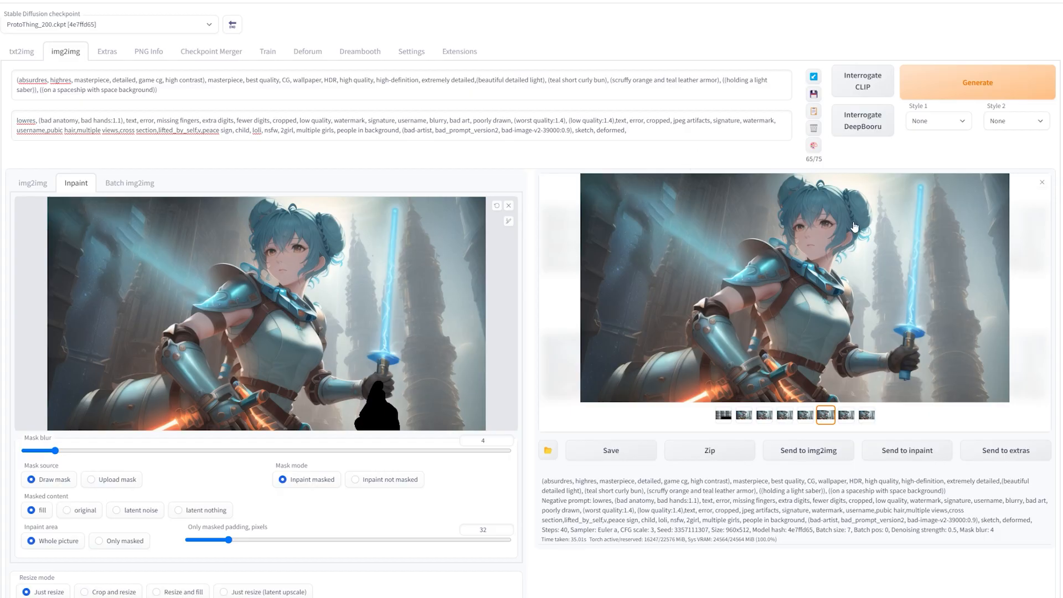
Compare the hilt variants at full size and save the one whose blue hilt ends just below the fist
click(877, 222)
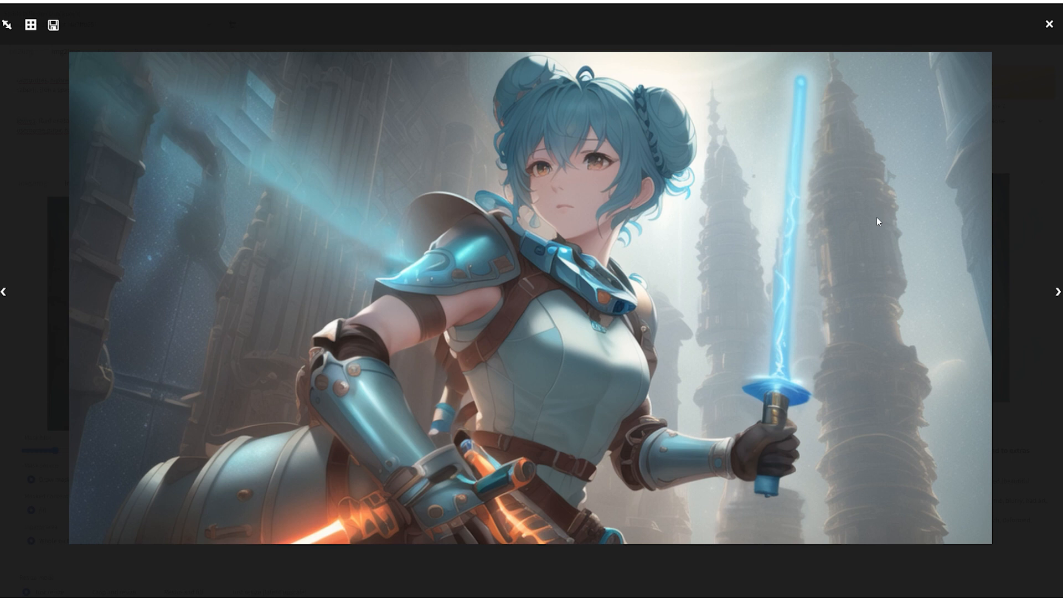
click(1058, 294)
click(1057, 293)
click(1057, 293)
click(1057, 294)
click(1058, 293)
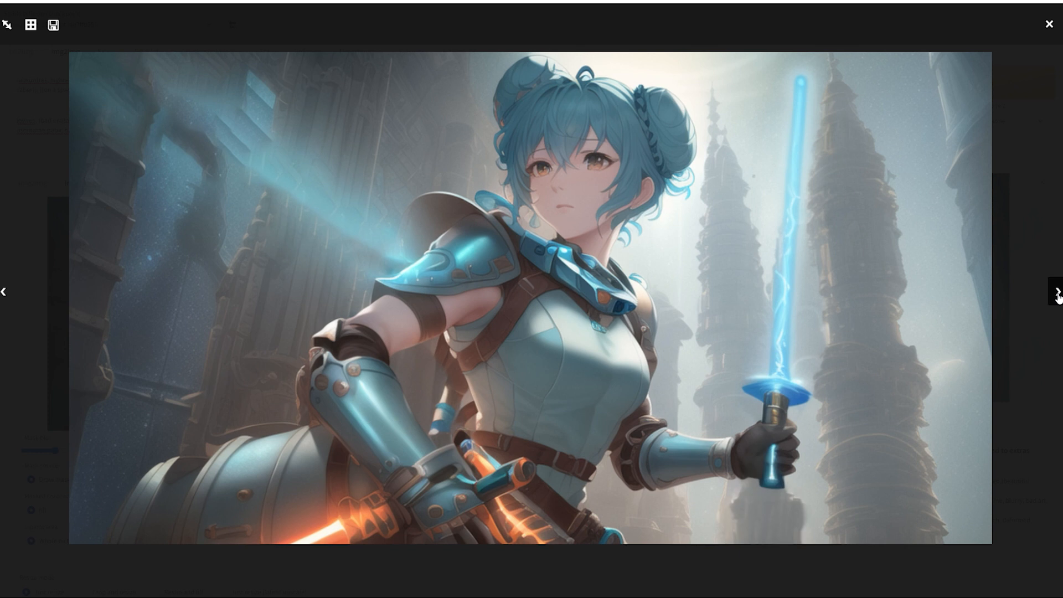
click(1058, 293)
click(1057, 293)
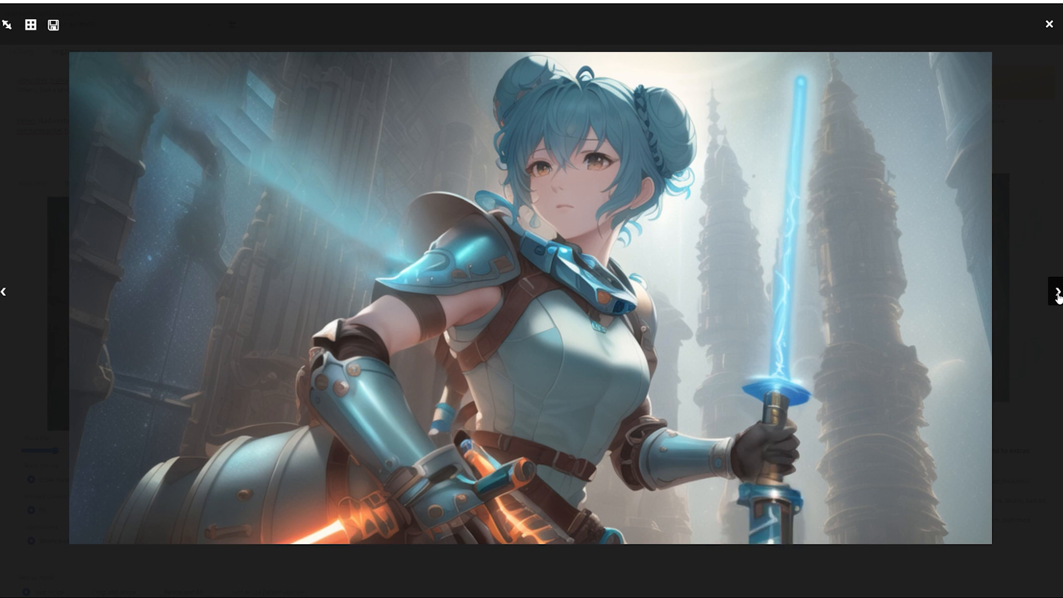
click(1057, 293)
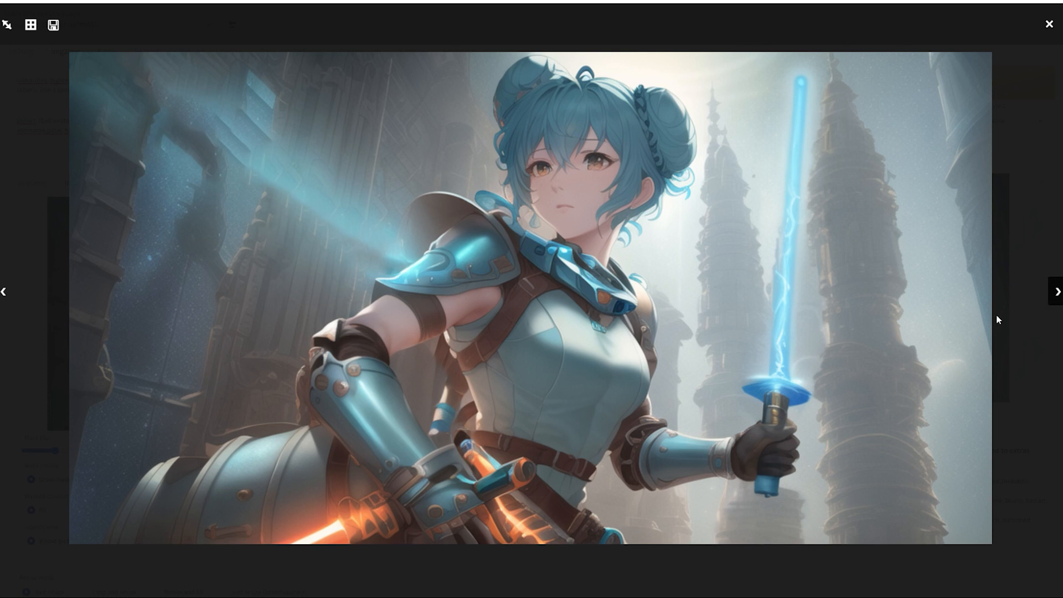
right_click(803, 363)
click(837, 383)
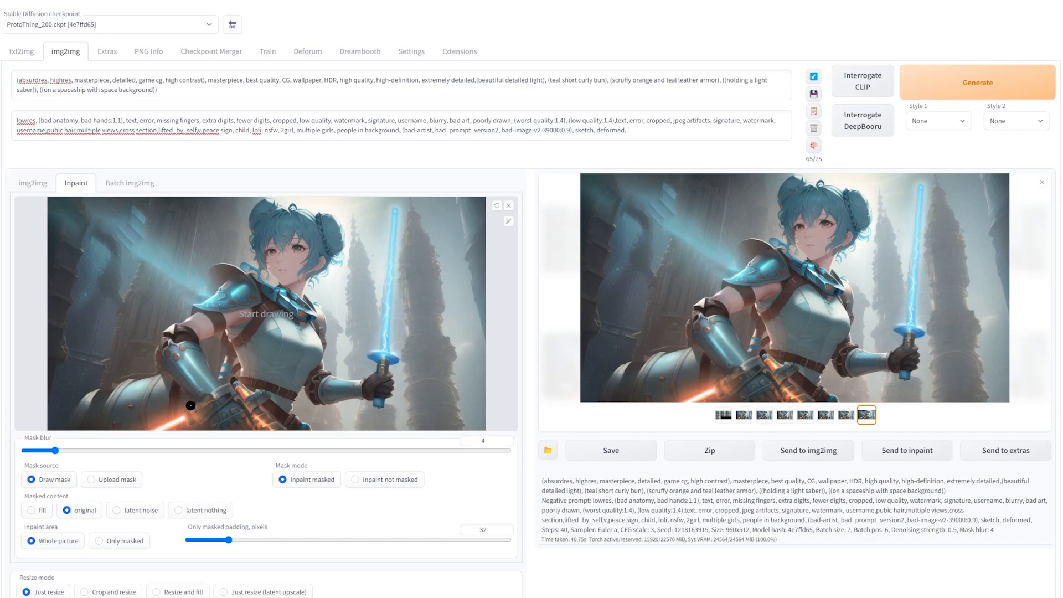
Mask the orange blade by the barrel, regenerate it with fill as masked content, and save a variant without the blade
mouse_move(189, 407)
mouse_down()
mouse_move(127, 425)
mouse_move(187, 402)
mouse_move(127, 424)
mouse_move(188, 420)
mouse_move(154, 434)
mouse_move(213, 423)
mouse_up()
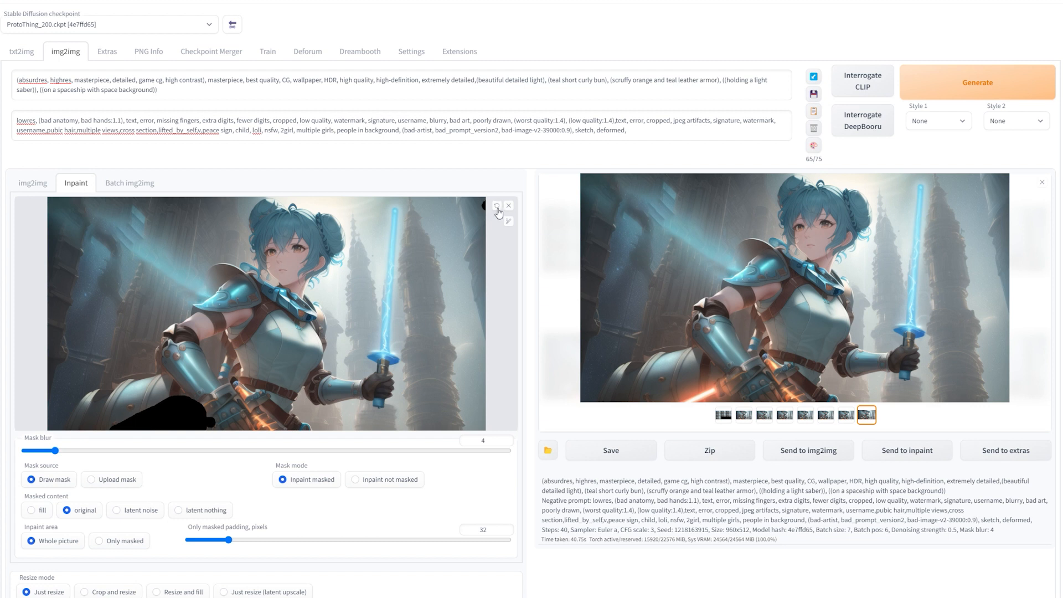
click(40, 514)
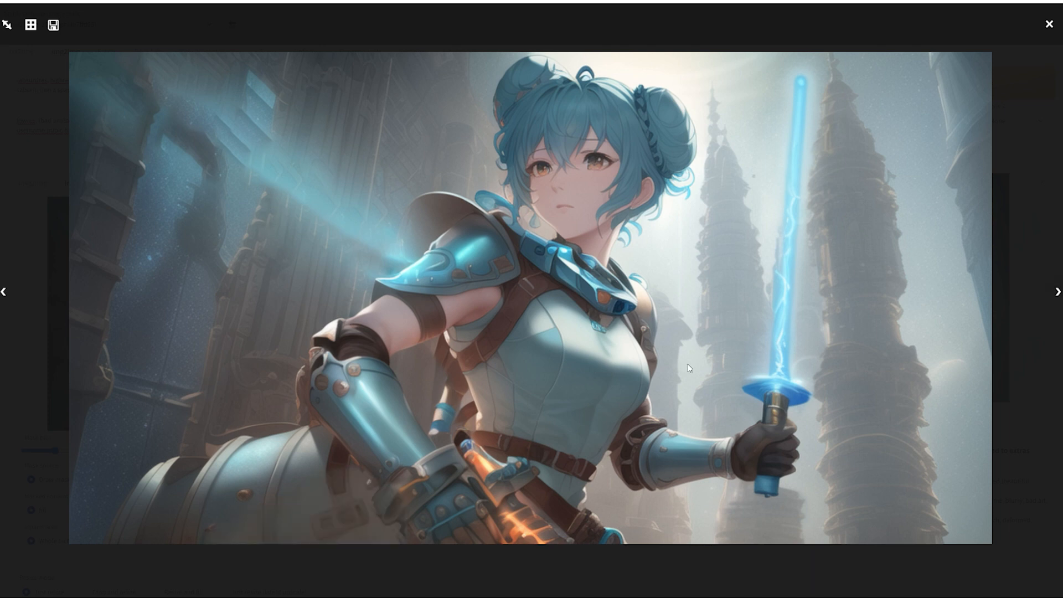
right_click(524, 422)
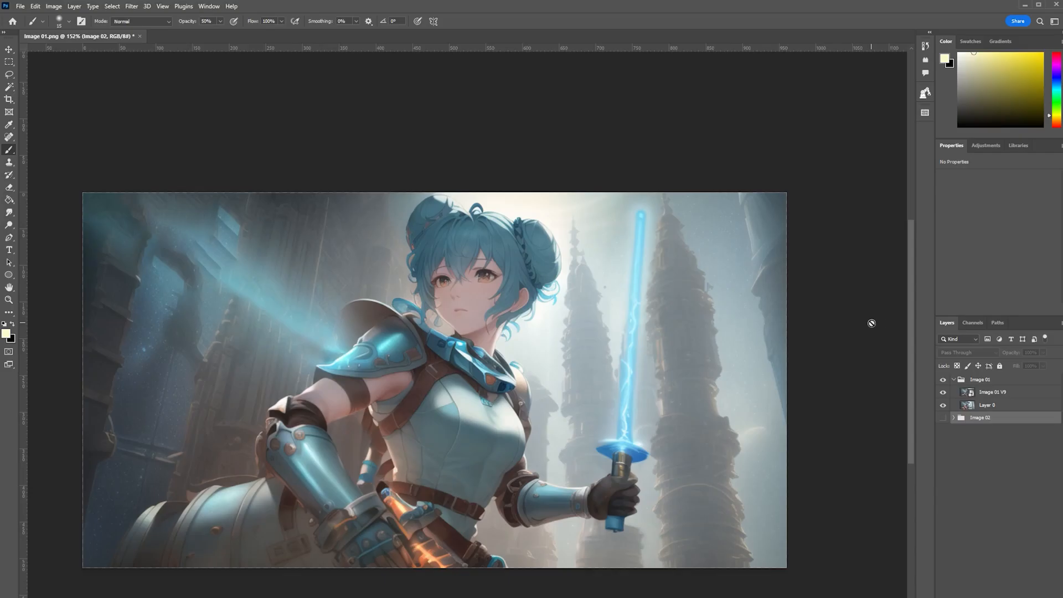
Switch to Photoshop, hide Layer 0, and rasterize the Image 01 V9 layer
click(1016, 394)
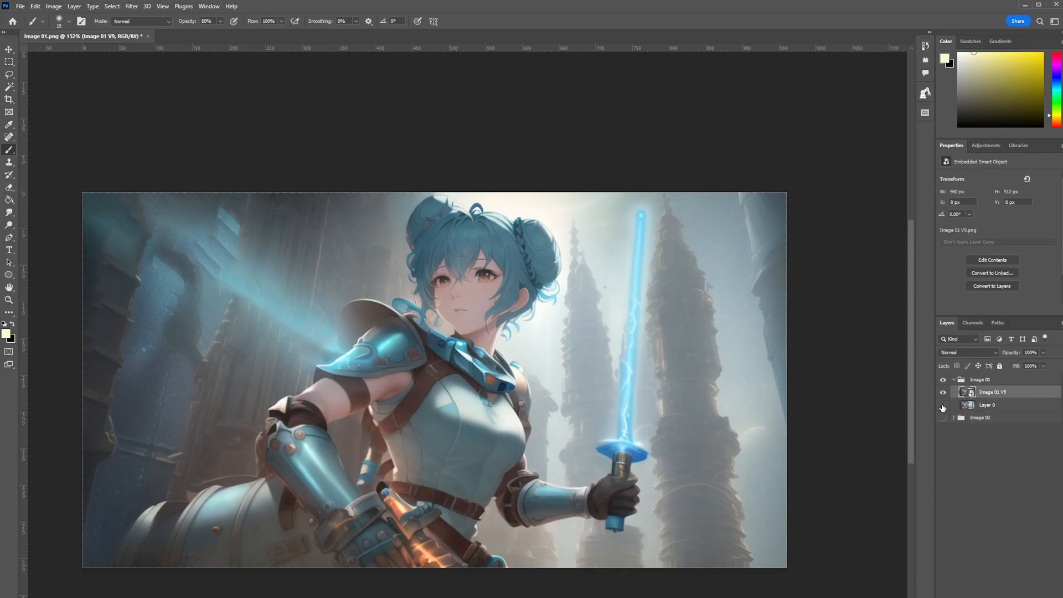
key(p)
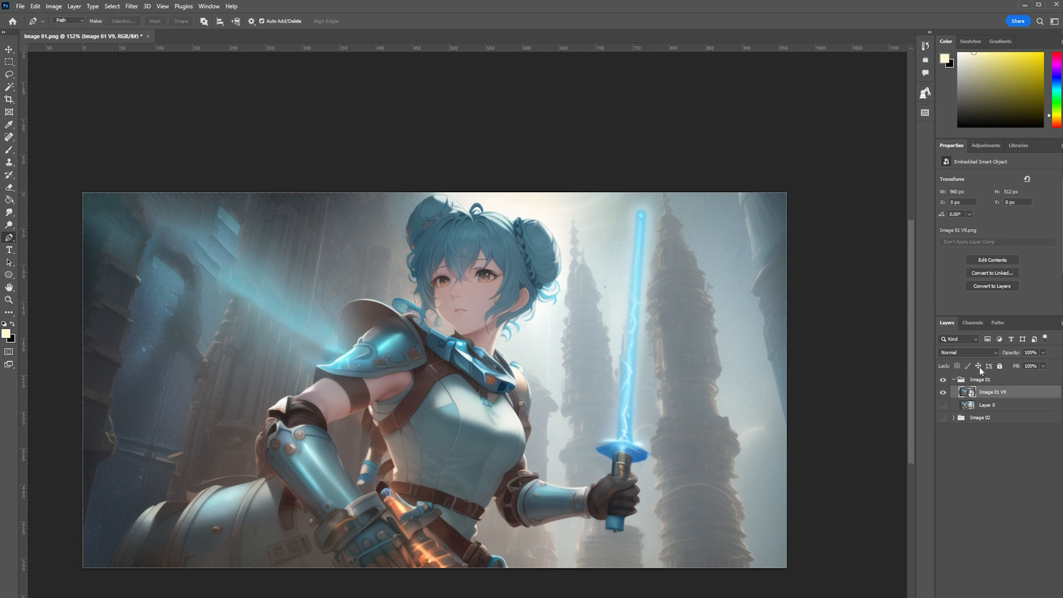
right_click(1024, 397)
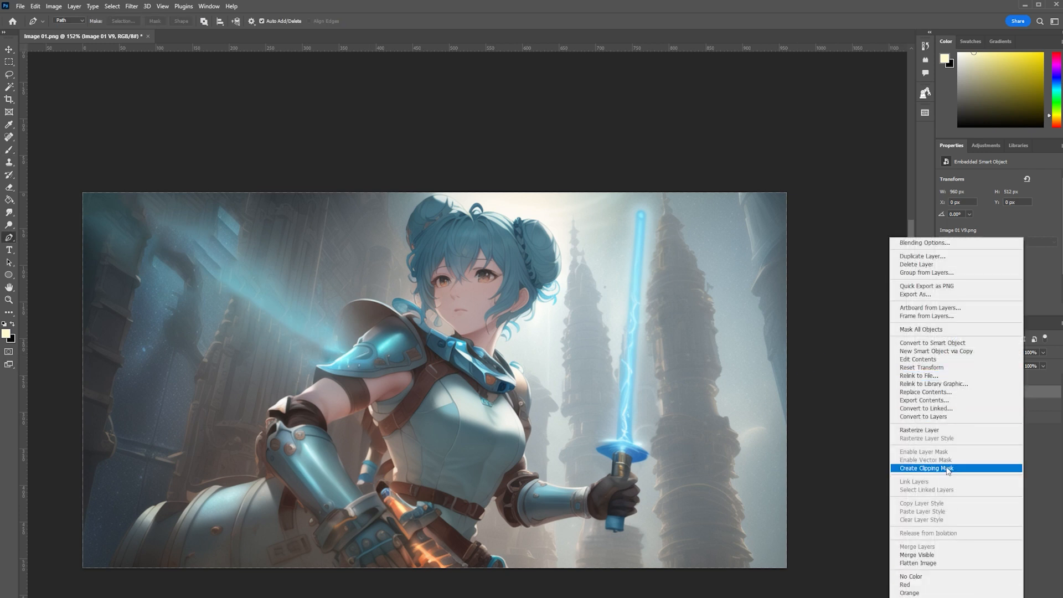
click(919, 430)
Trace a closed Pen path around the whole character, including the forearm, lightsaber, hair curls, shoulder armor and barrel
scroll(588, 582, up, 6)
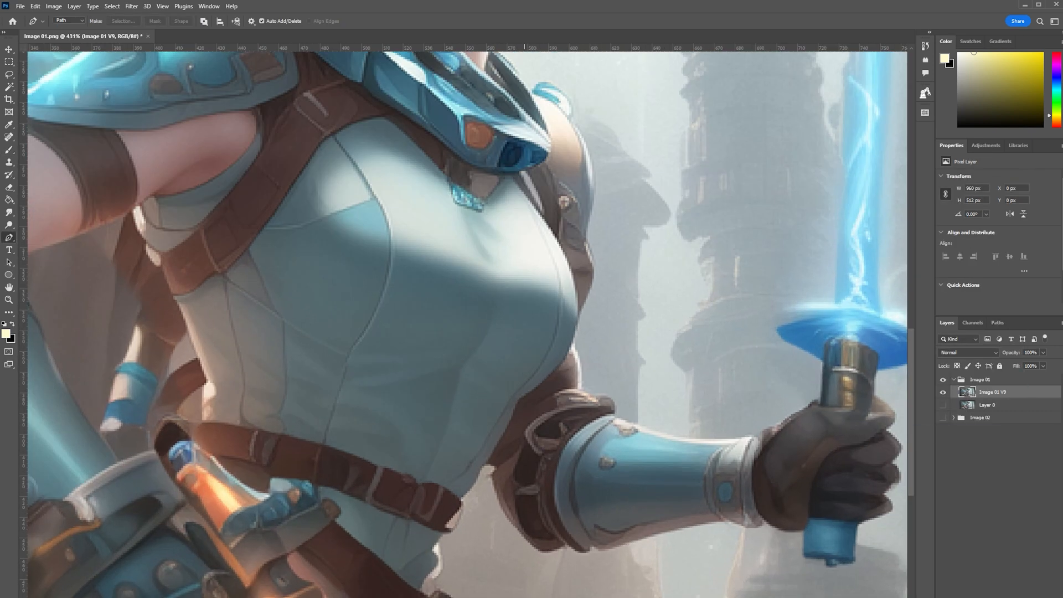
scroll(550, 587, up, 5)
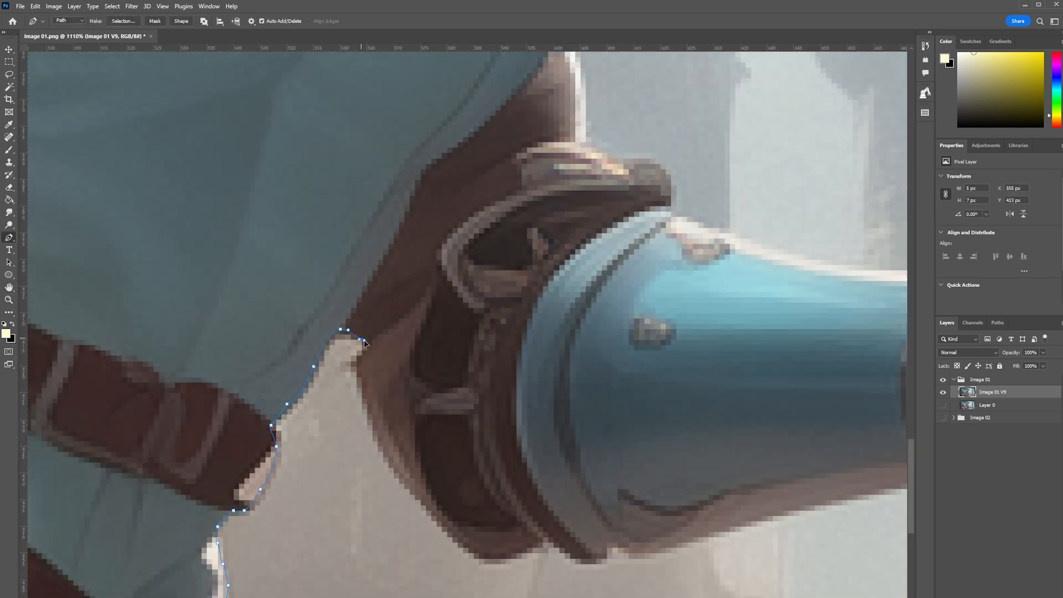
click(494, 558)
click(539, 543)
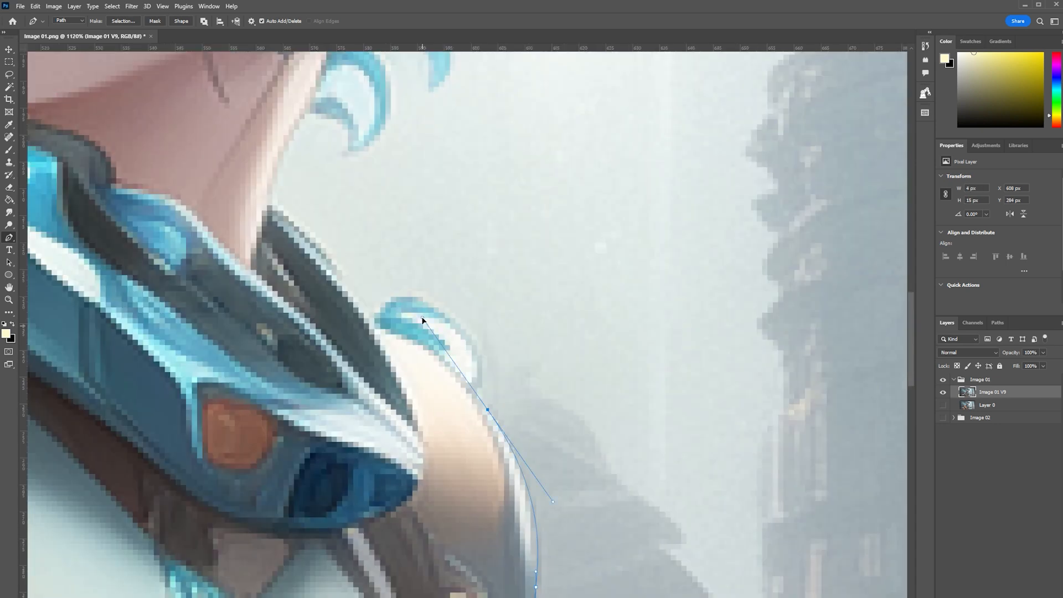
alt+click(487, 409)
drag(392, 298, 331, 269)
scroll(354, 150, up, 3)
drag(593, 420, 596, 394)
click(536, 327)
drag(665, 327, 657, 311)
click(445, 300)
mouse_move(366, 394)
mouse_down()
mouse_move(401, 387)
mouse_move(428, 404)
mouse_up()
click(389, 425)
scroll(501, 332, down, 3)
click(389, 317)
click(200, 311)
click(437, 421)
scroll(430, 435, down, 5)
click(541, 355)
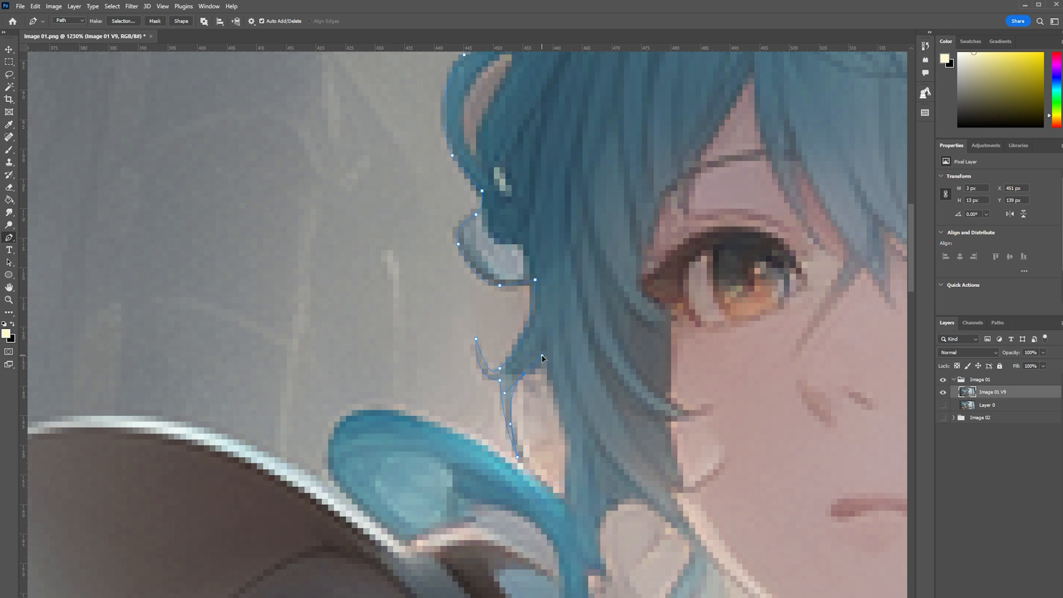
click(209, 419)
click(261, 450)
click(391, 427)
scroll(391, 427, up, 4)
drag(300, 476, 300, 482)
click(305, 490)
click(300, 511)
scroll(310, 499, down, 3)
click(548, 396)
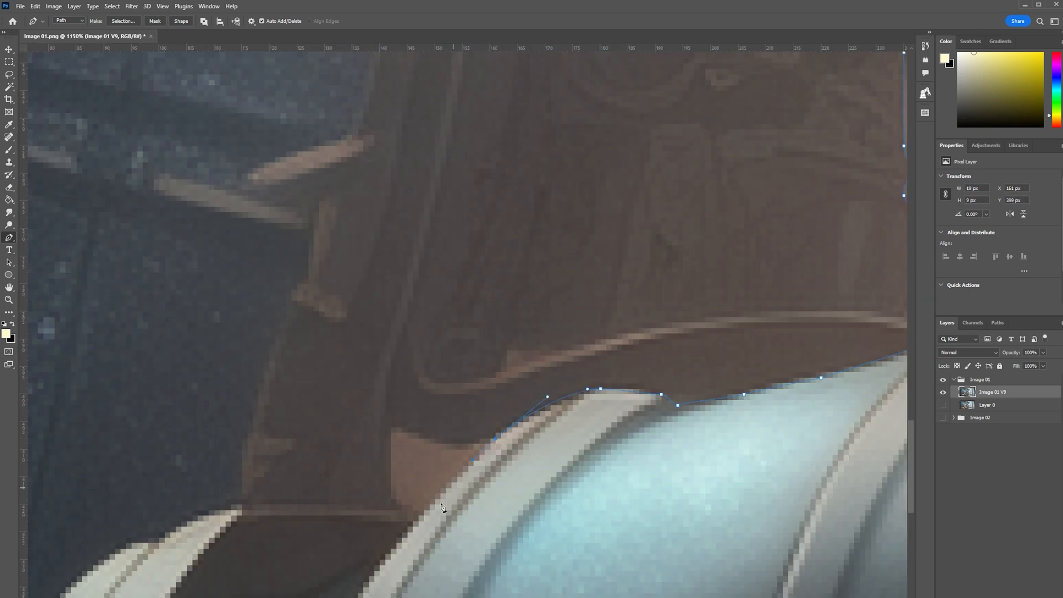
click(444, 508)
scroll(444, 443, down, 5)
click(451, 446)
scroll(283, 199, up, 2)
scroll(266, 284, up, 2)
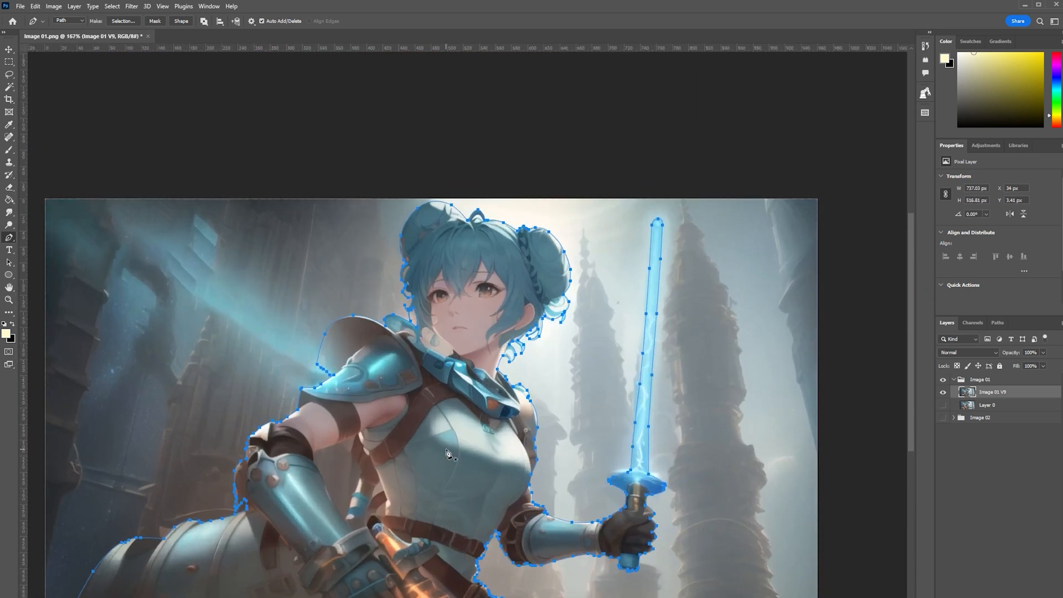
Turn the character path into a new selection with a 0-pixel feather and cut it onto its own layer
right_click(485, 385)
click(508, 427)
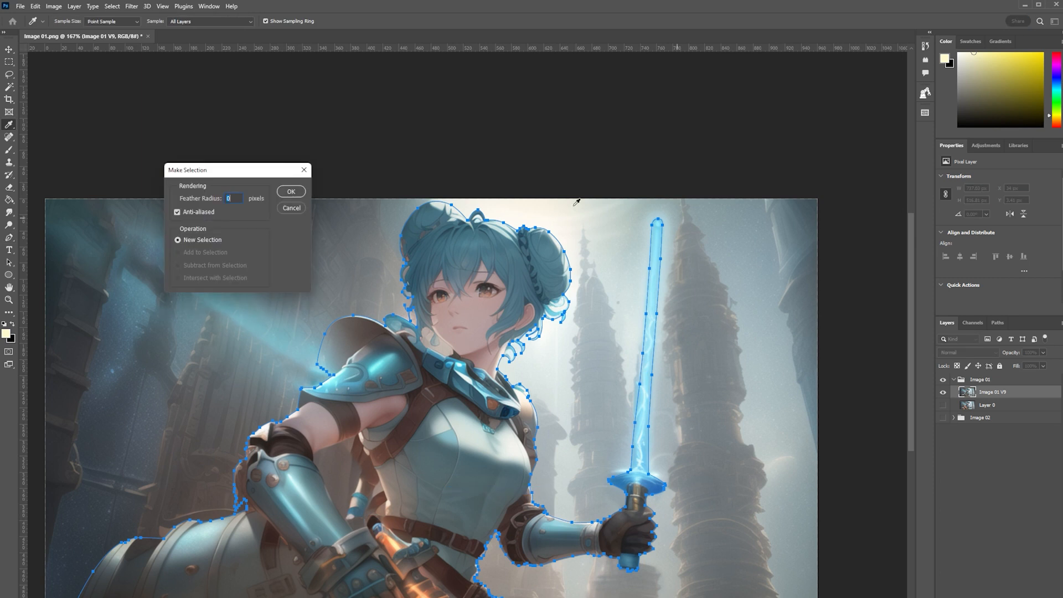
click(291, 193)
key(ctrl+j)
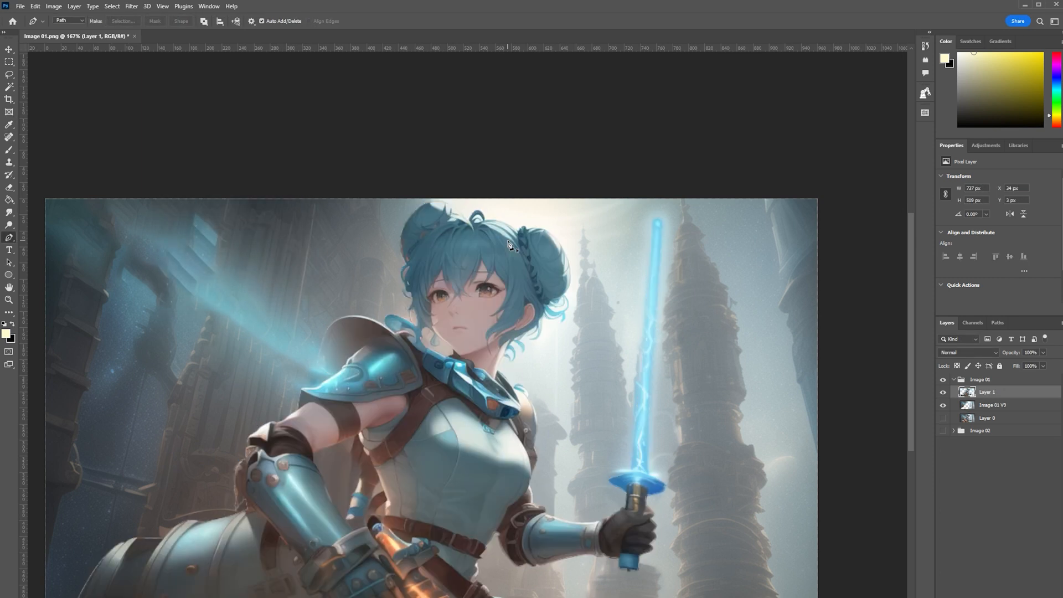
Rename the cut-out layer as Character and hide the Image 01 V9 layer
double_click(987, 392)
text(Character)
key(Return)
click(943, 406)
Trace a closed Pen path around the background gap between the bent arm and the torso
scroll(310, 525, up, 5)
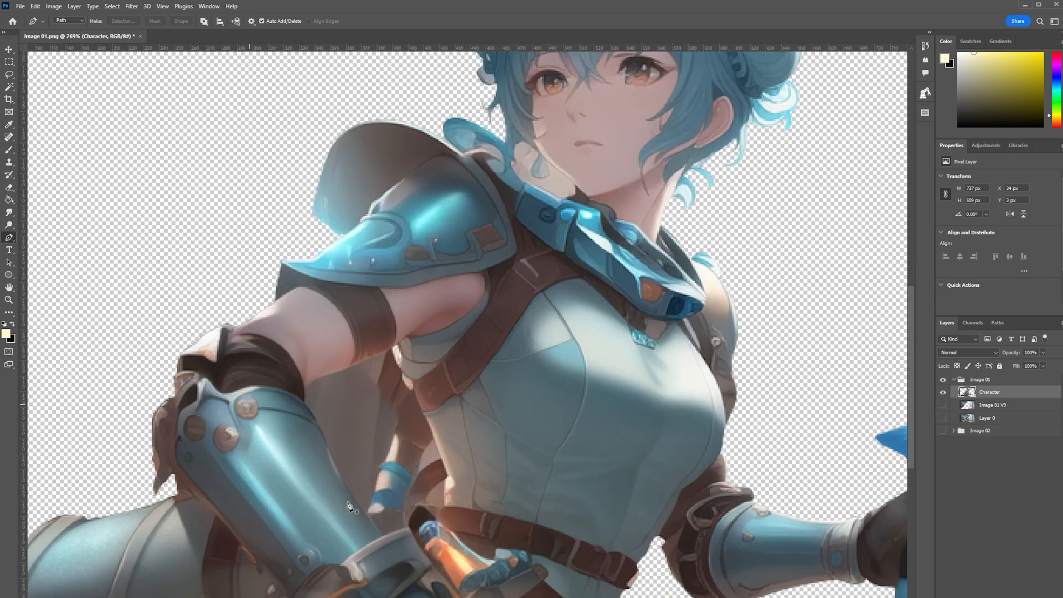
scroll(359, 474, up, 2)
click(391, 545)
scroll(364, 478, up, 1)
click(261, 351)
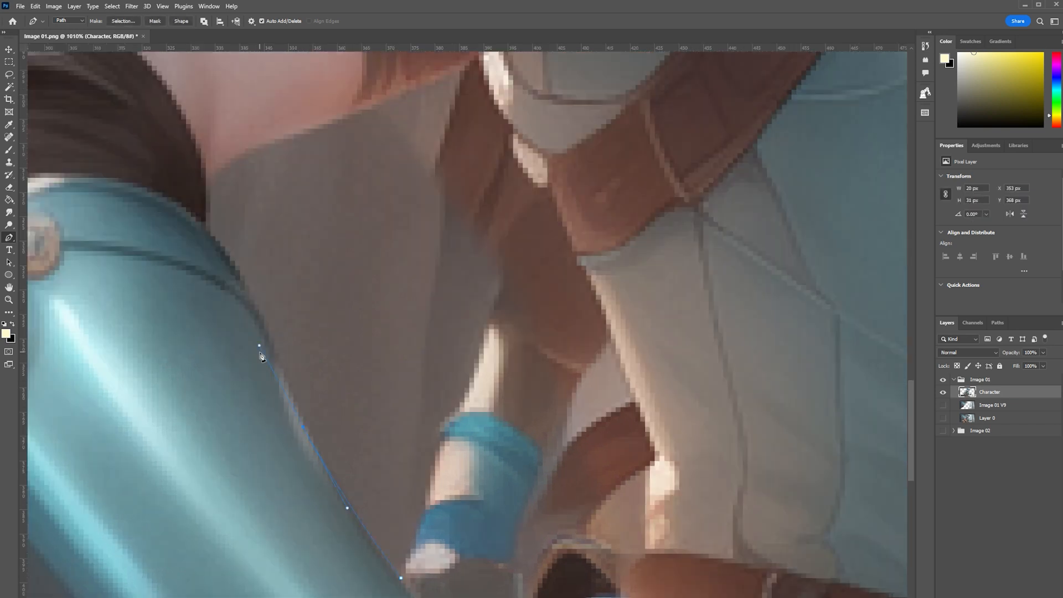
click(429, 278)
click(413, 496)
click(391, 545)
Cut the traced arm gap onto a new layer and place it, hidden, beneath the Character layer
scroll(388, 499, down, 5)
click(123, 22)
click(291, 192)
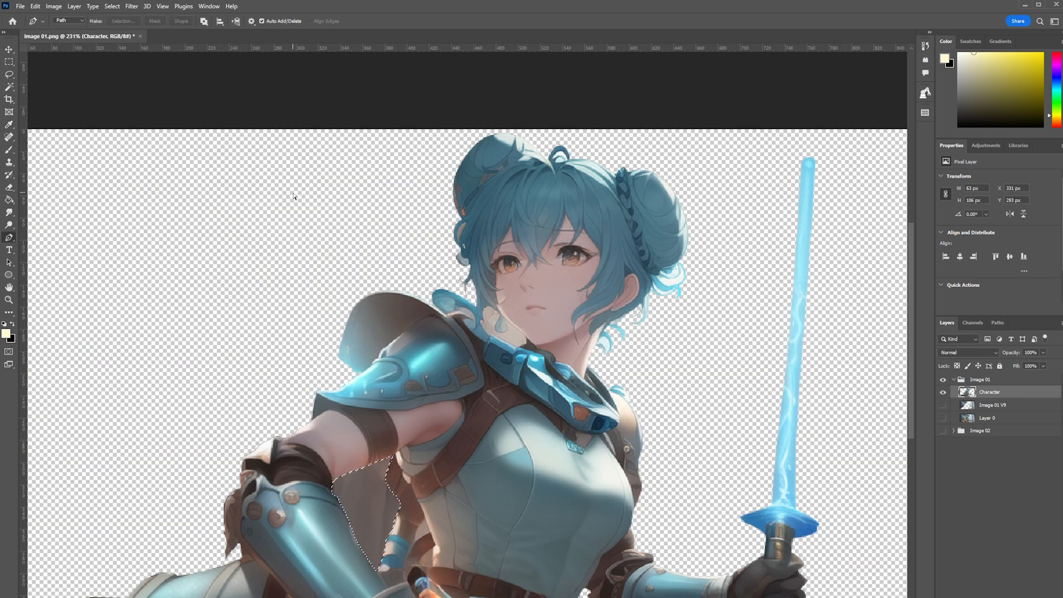
key(ctrl+j)
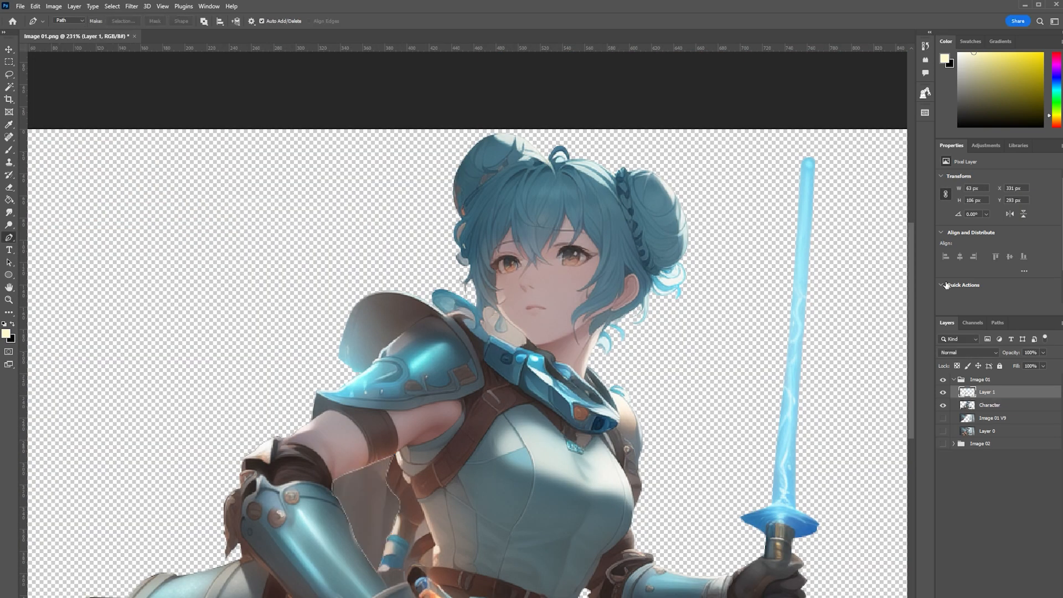
click(943, 392)
drag(989, 405, 988, 388)
Trace the small background gap between the torso and the hanging strap and clear it from the Character layer
scroll(387, 565, up, 8)
click(492, 385)
click(514, 440)
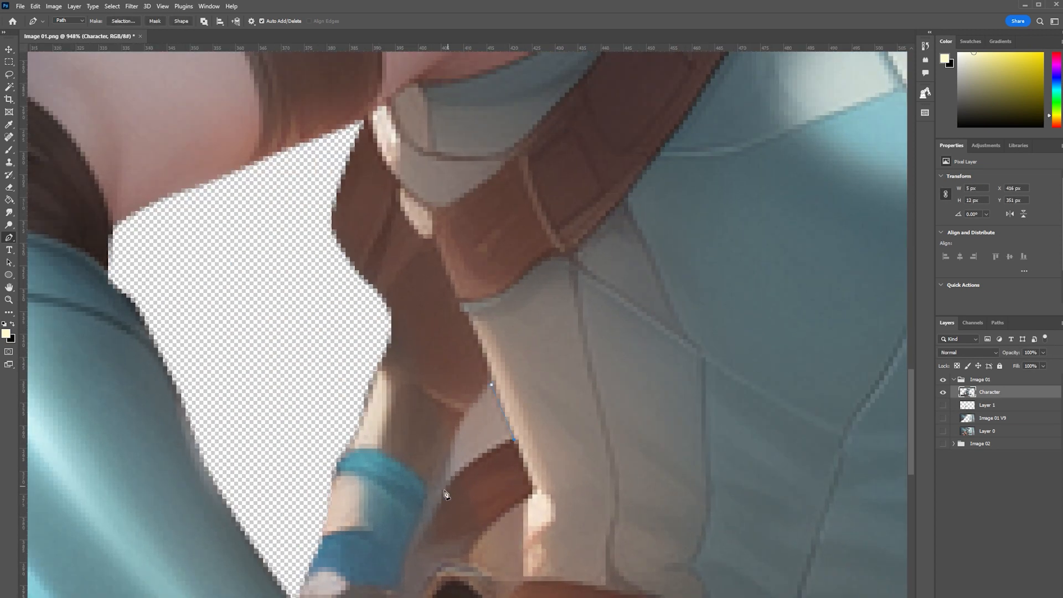
click(445, 492)
key(m)
scroll(446, 493, down, 8)
Outline and clear the leftover background spots enclosed by the hair strands and the curls under the bun
scroll(609, 332, up, 10)
key(p)
key(m)
scroll(310, 333, up, 5)
key(p)
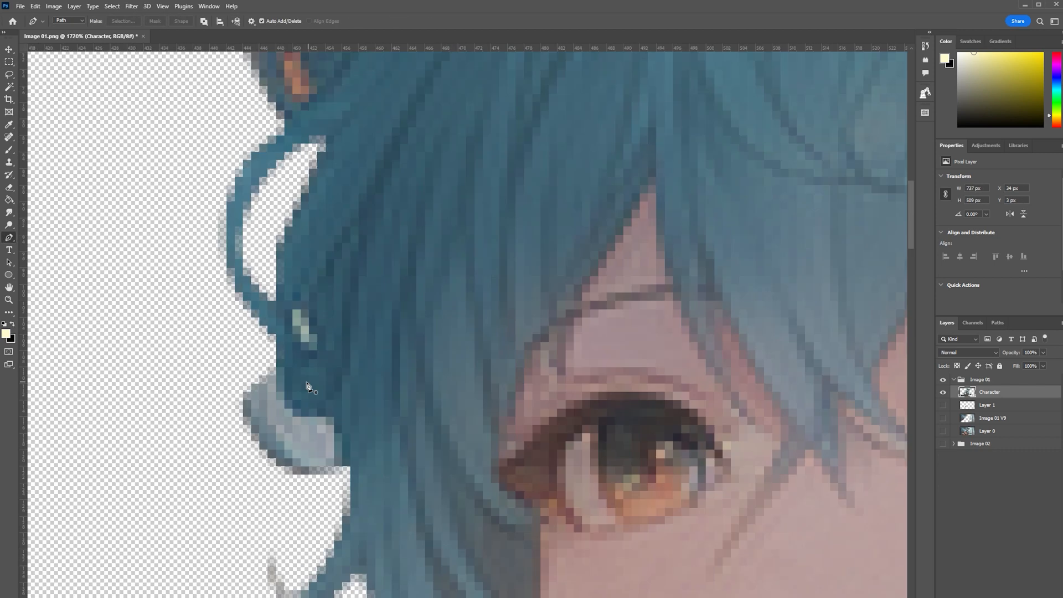
click(297, 310)
key(m)
scroll(307, 332, down, 10)
scroll(387, 443, up, 8)
key(p)
click(388, 444)
scroll(562, 432, up, 5)
click(569, 388)
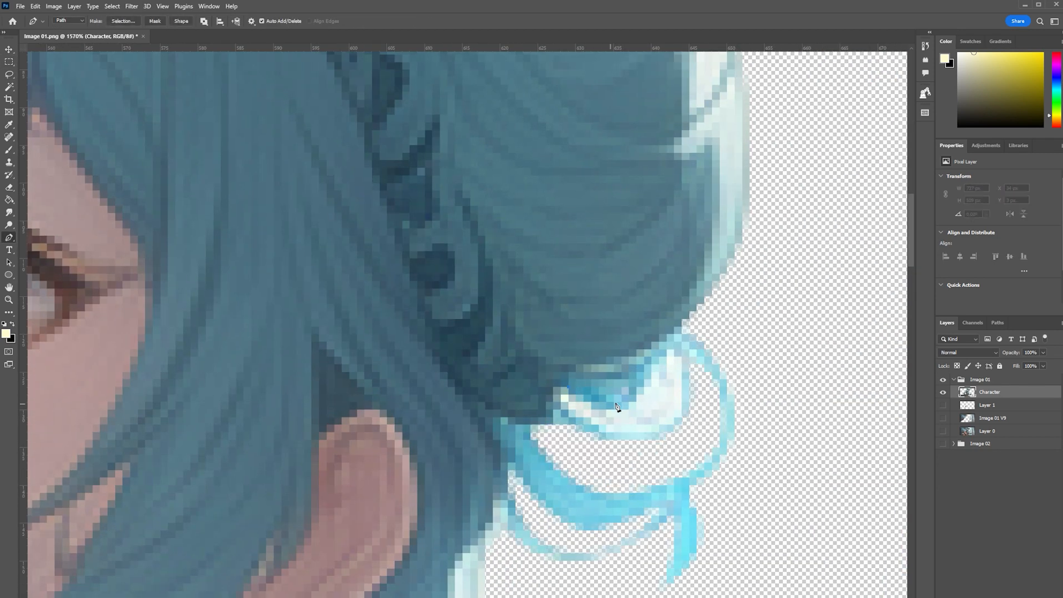
scroll(616, 406, down, 10)
Hide the Character layer and show Layer 1 together with the Image 01 V9 background
click(943, 392)
key(l)
click(943, 405)
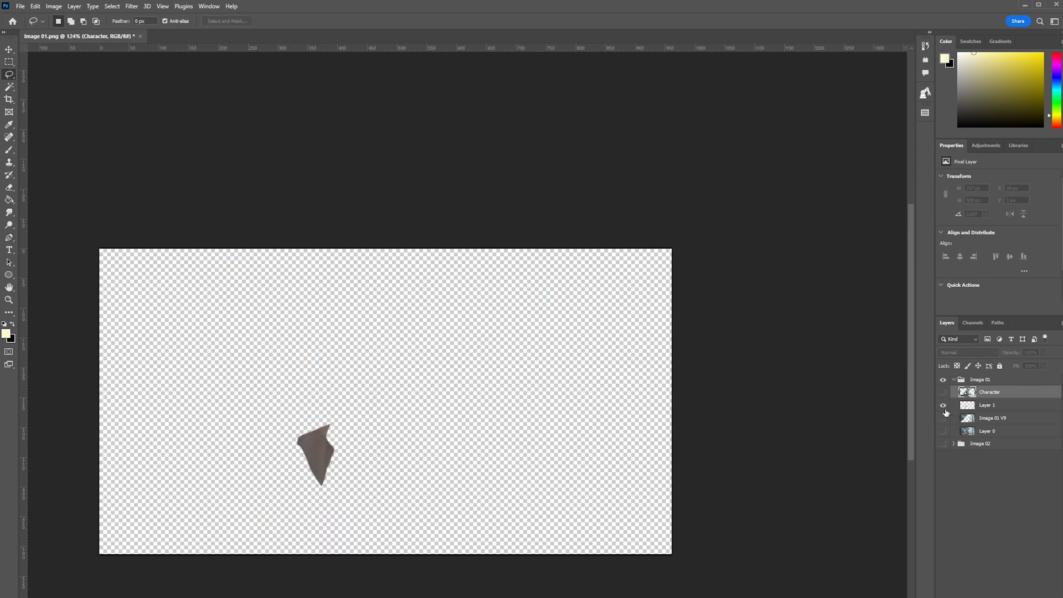
click(943, 418)
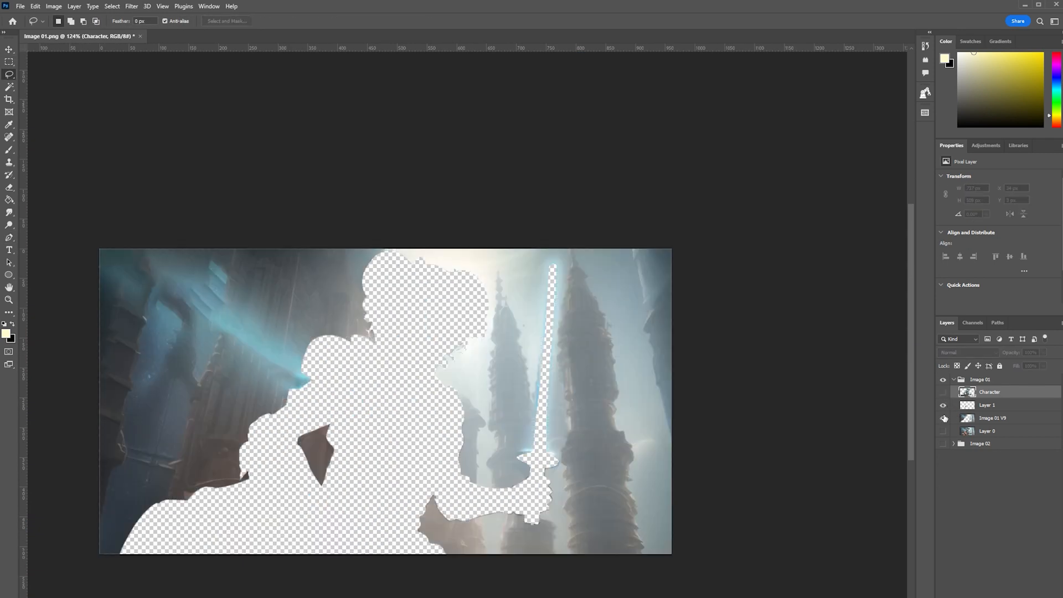
Combine Layer 1 and Image 01 V9 into one smart object and rasterize the combined background layer
double_click(989, 408)
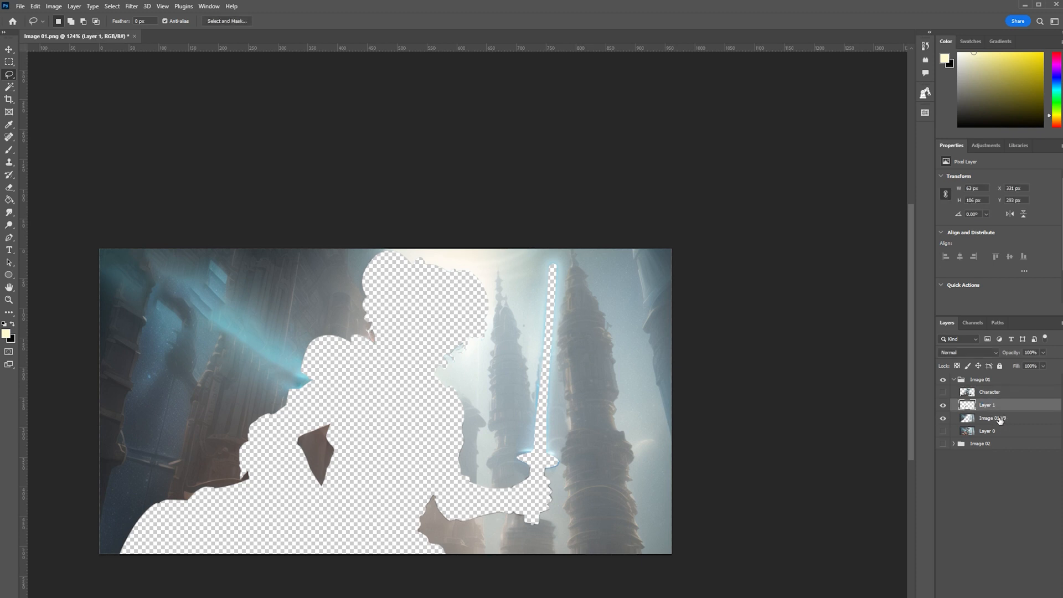
double_click(999, 420)
click(1008, 407)
shift+click(1007, 416)
right_click(1008, 415)
click(1005, 140)
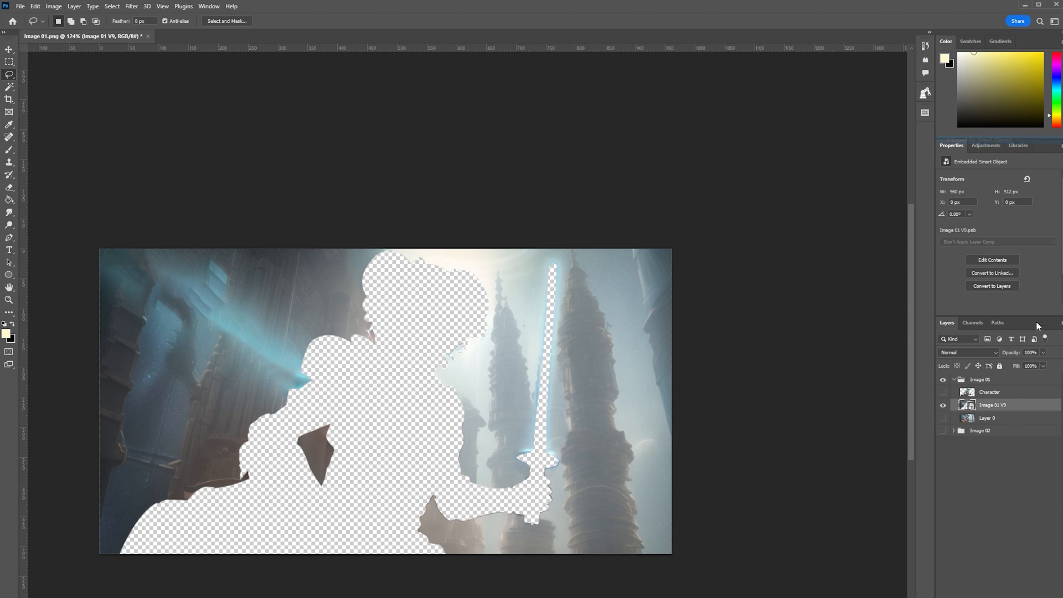
right_click(1022, 406)
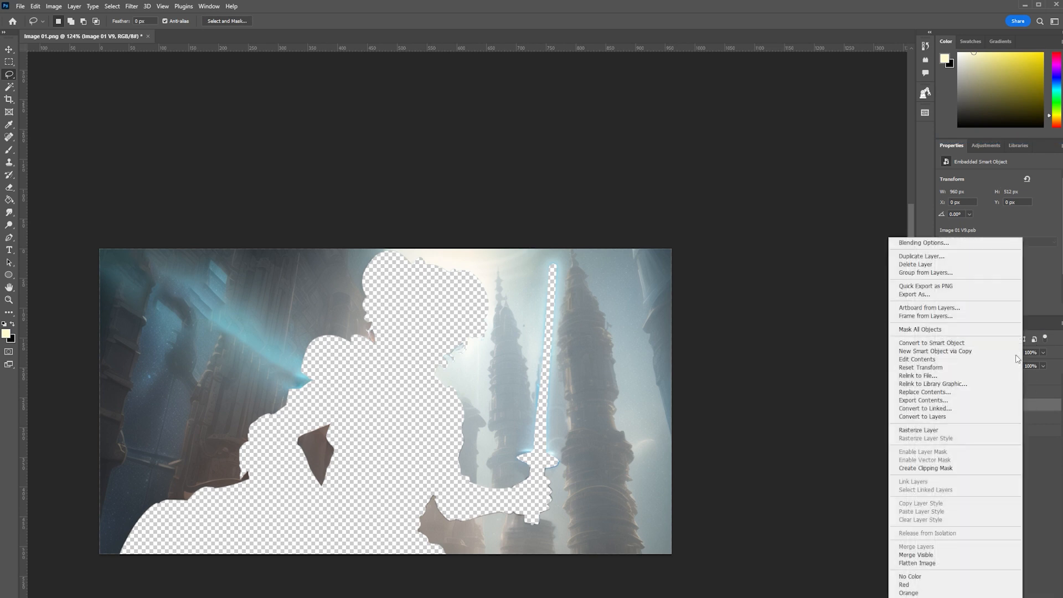
click(958, 431)
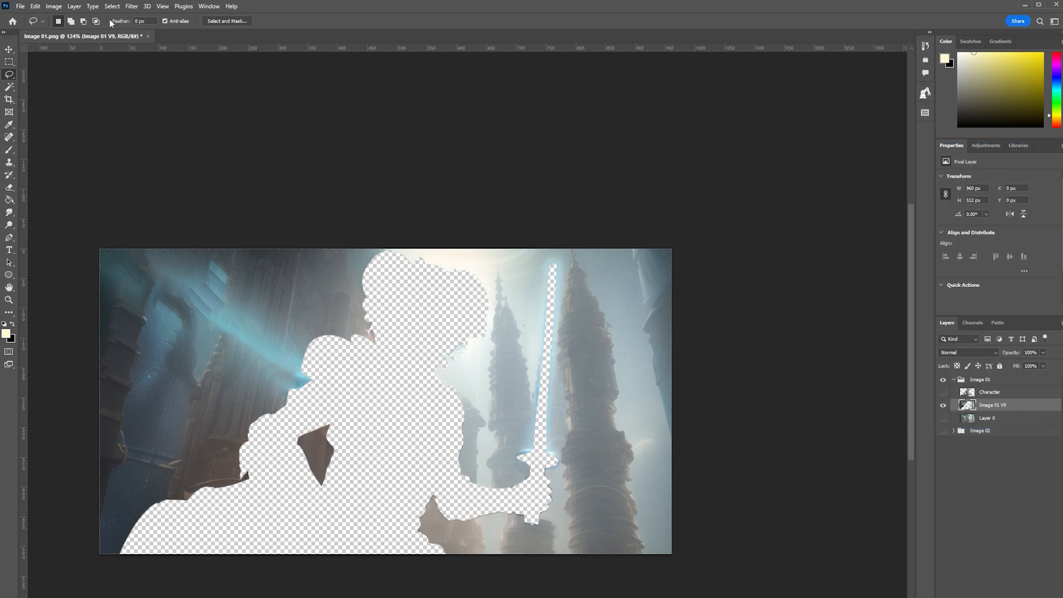
Select the empty character cut-out on the Image 01 V9 layer with the Magic Wand and expand the selection by 5 pixels
key(w)
click(411, 428)
scroll(411, 428, up, 2)
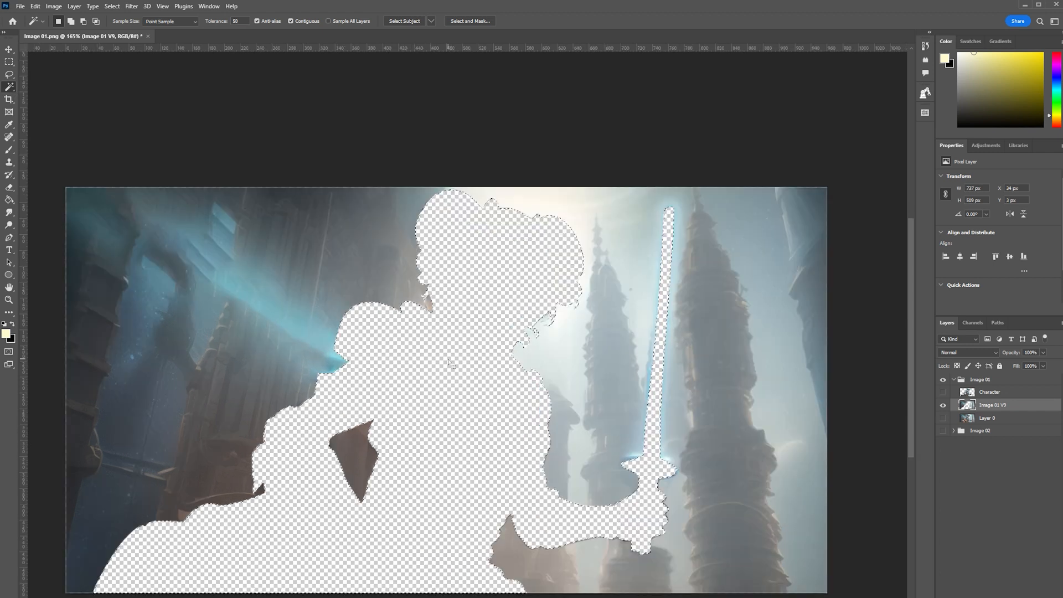
click(112, 6)
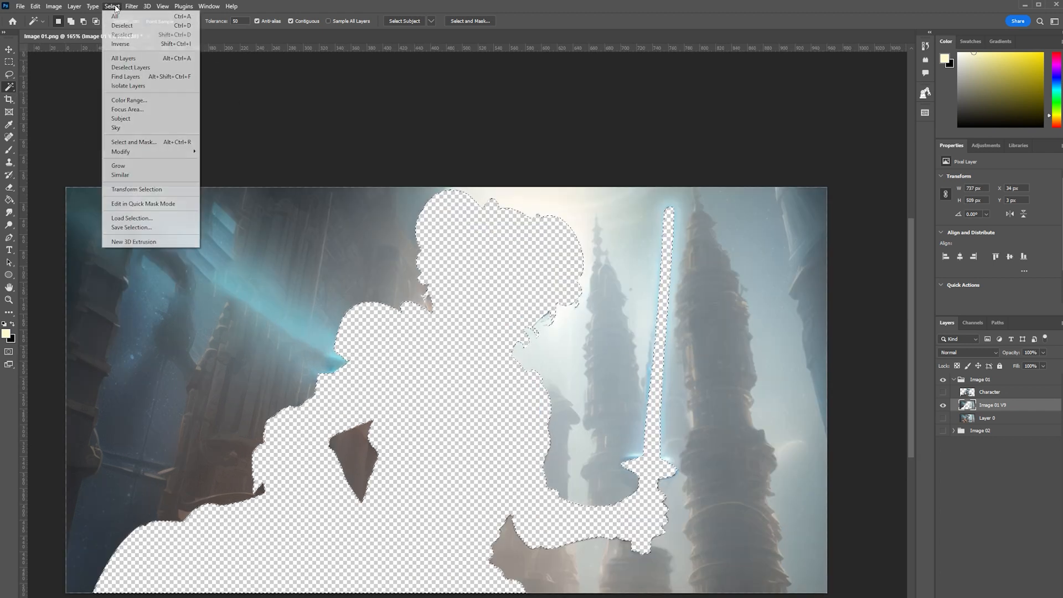
mouse_move(165, 156)
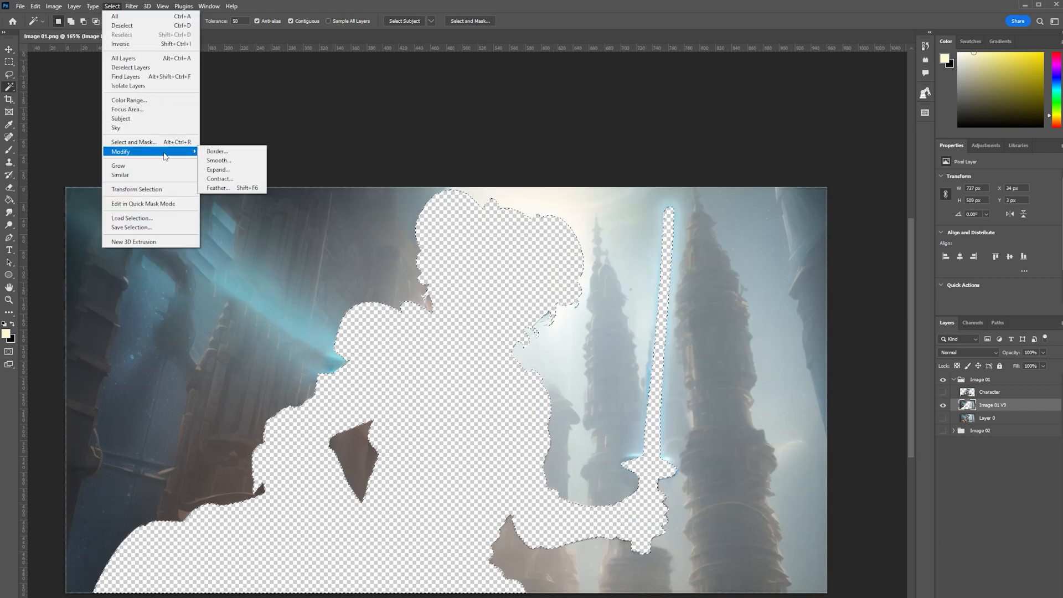
click(224, 170)
click(282, 215)
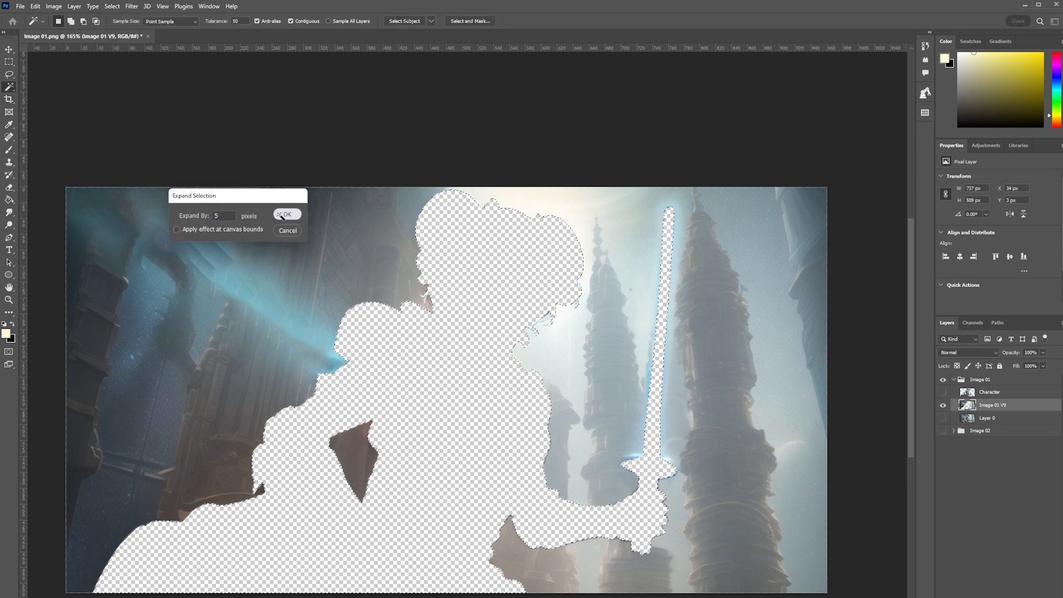
Fill the selected cut-out on the background layer with Content-Aware at 100% opacity, and deselect
click(9, 62)
right_click(468, 327)
click(487, 442)
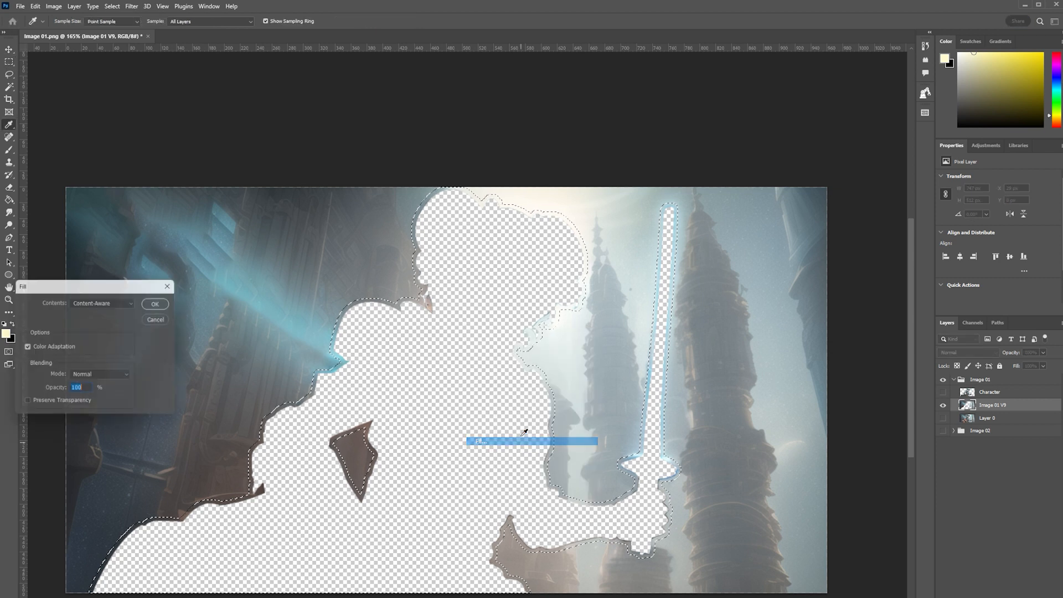
click(165, 304)
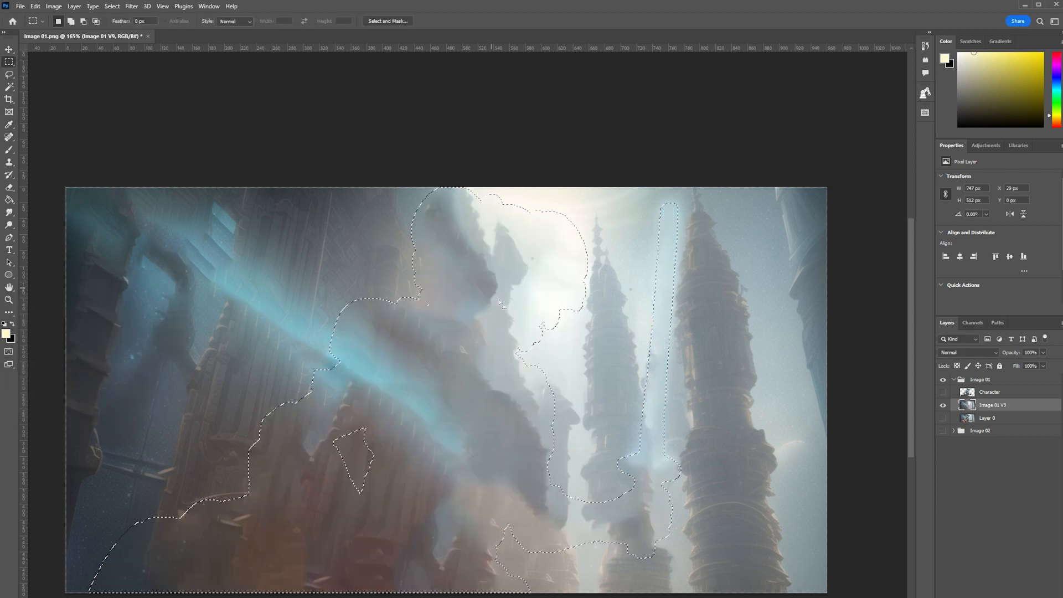
key(ctrl+d)
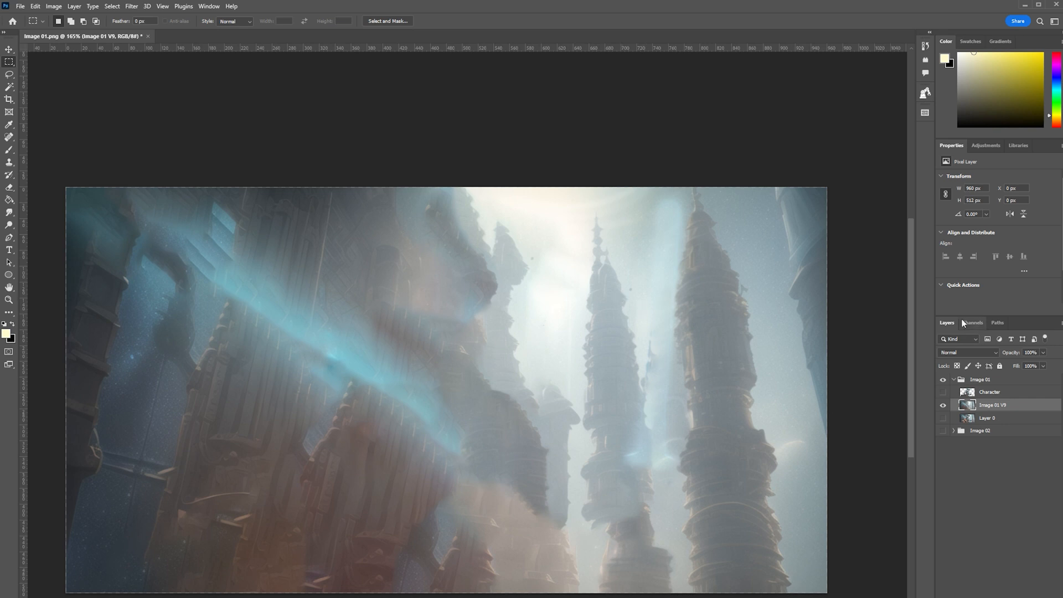
Export the filled background as a PNG into the Graphics folder, using the Image 01 V9 file name as the starting point
click(20, 6)
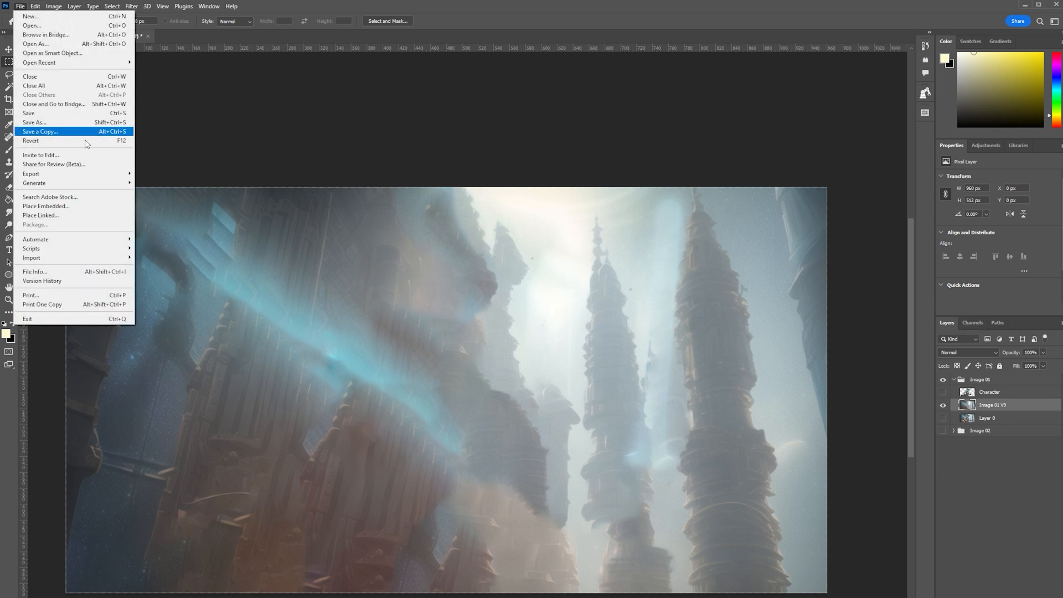
mouse_move(77, 173)
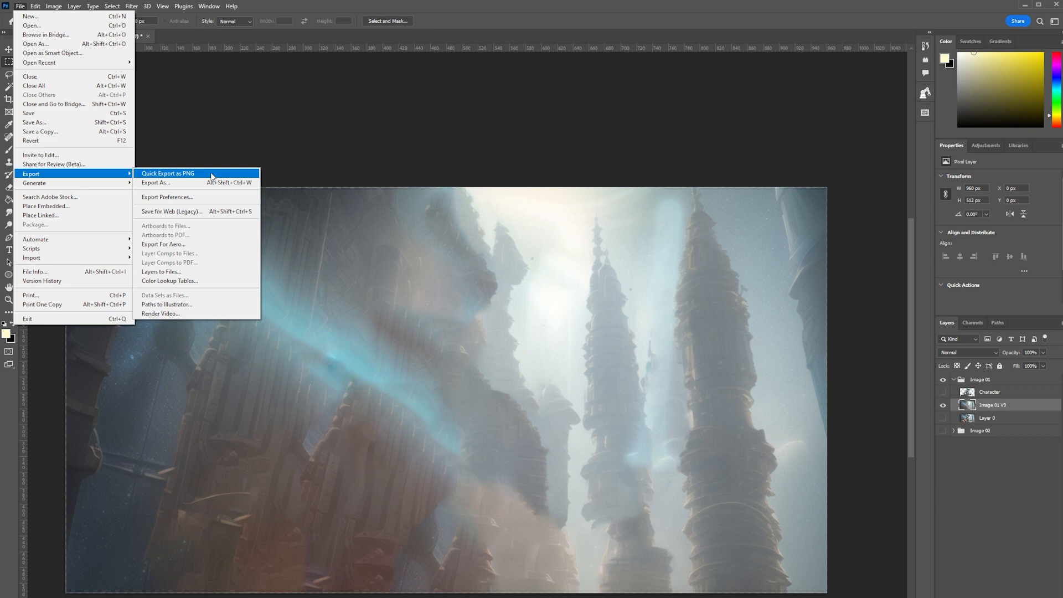
click(212, 174)
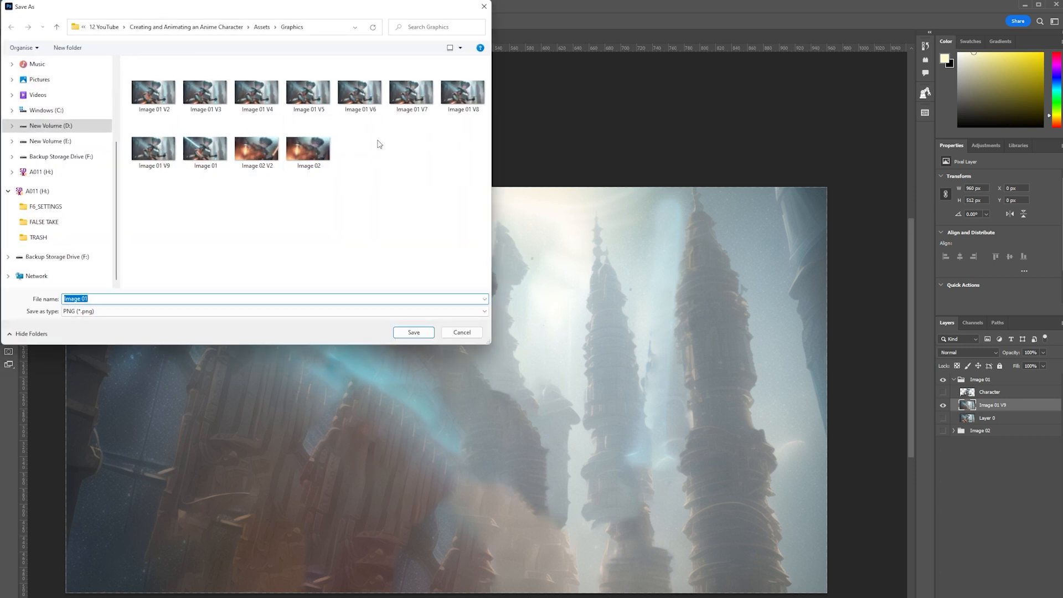
click(158, 149)
triple_click(98, 298)
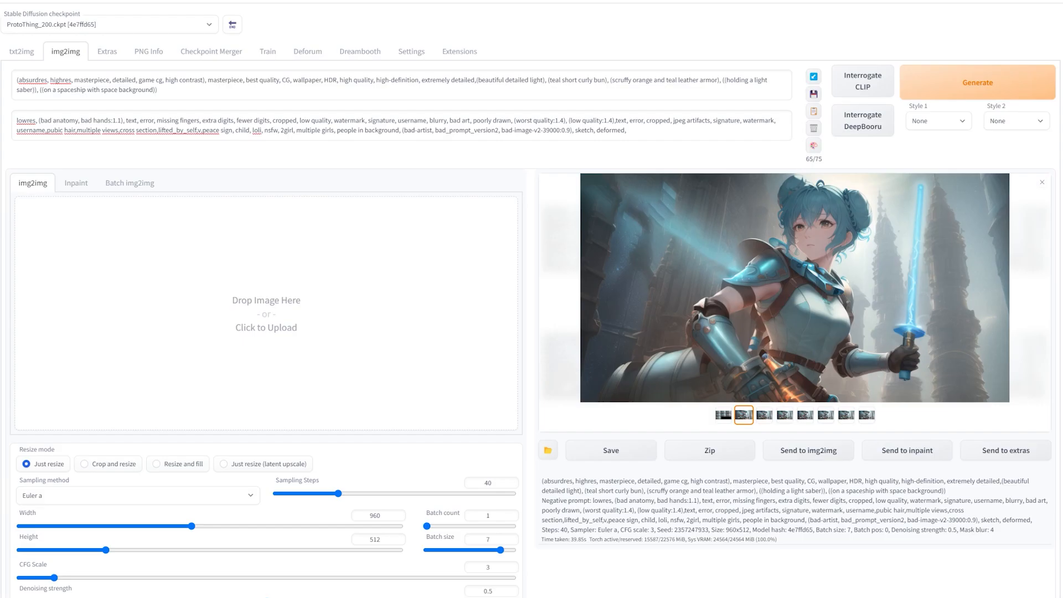
Switch to the Stable Diffusion web UI, load the exported background into img2img, and add "scenery," at the start of the prompt
drag(382, 333, 314, 293)
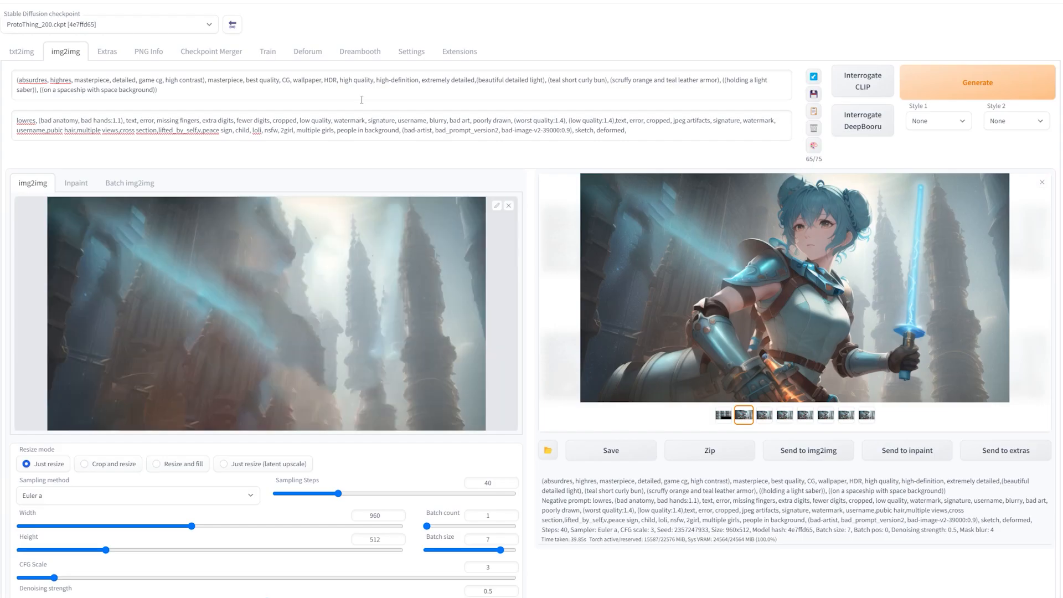
click(16, 81)
text(scenery,)
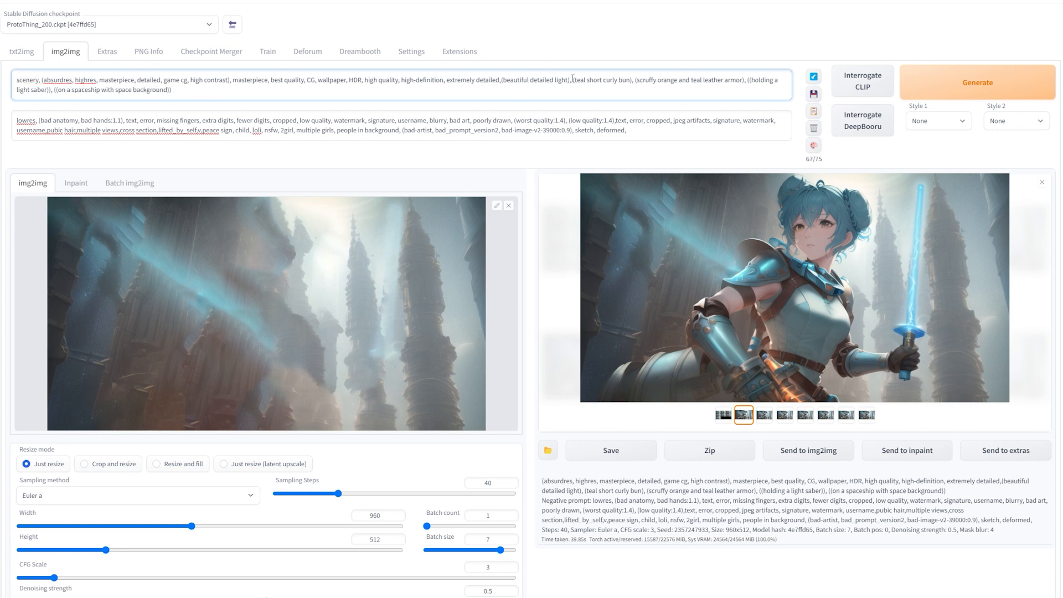
Replace the character and spaceship phrases at the prompt's end with "((space city background))" and generate the images
drag(573, 81, 108, 90)
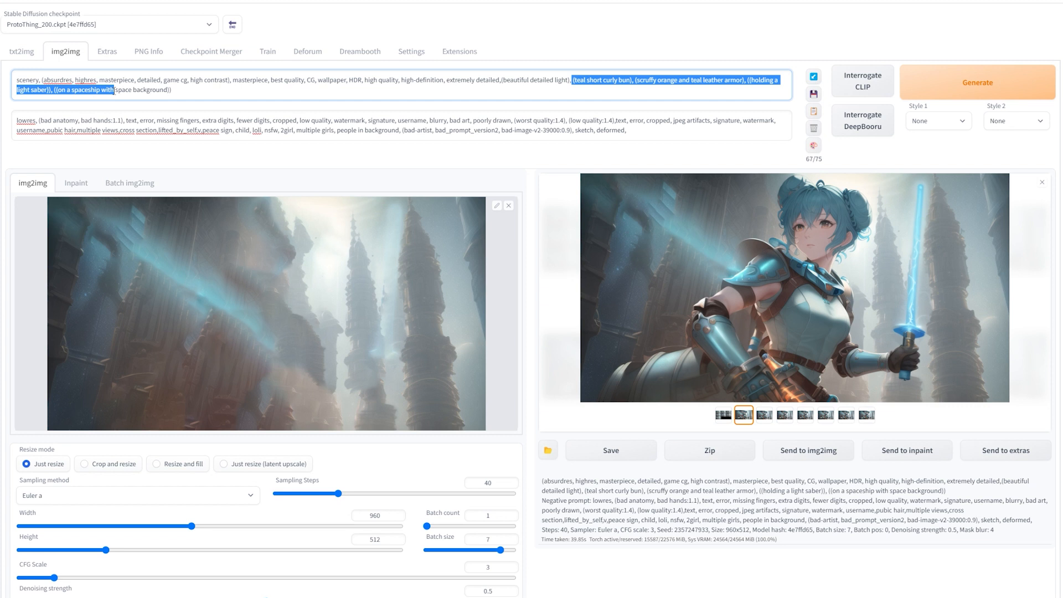
key(BackSpace)
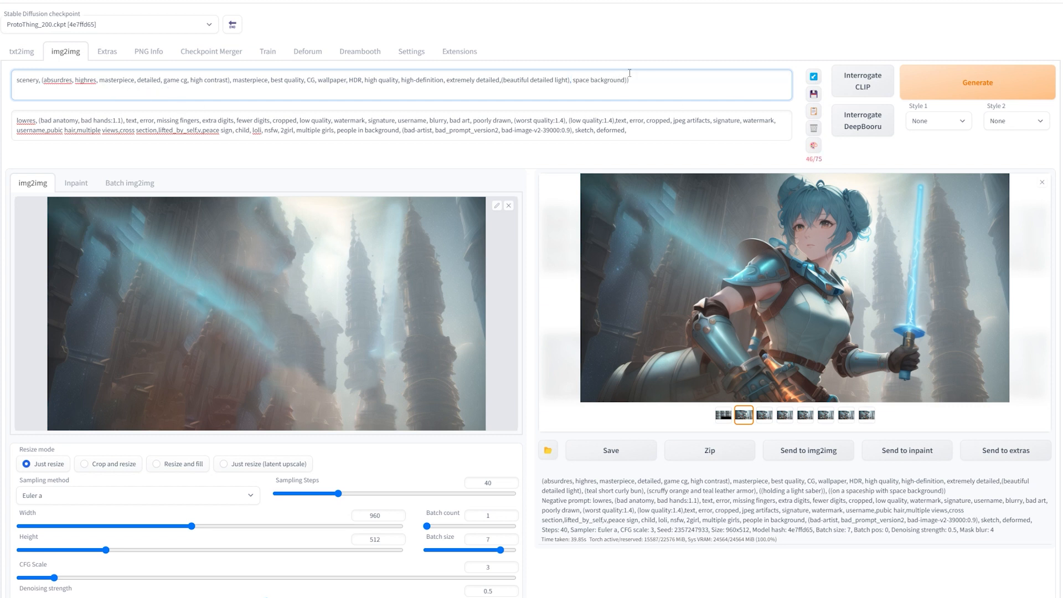
text(((space city)
key(ctrl+Return)
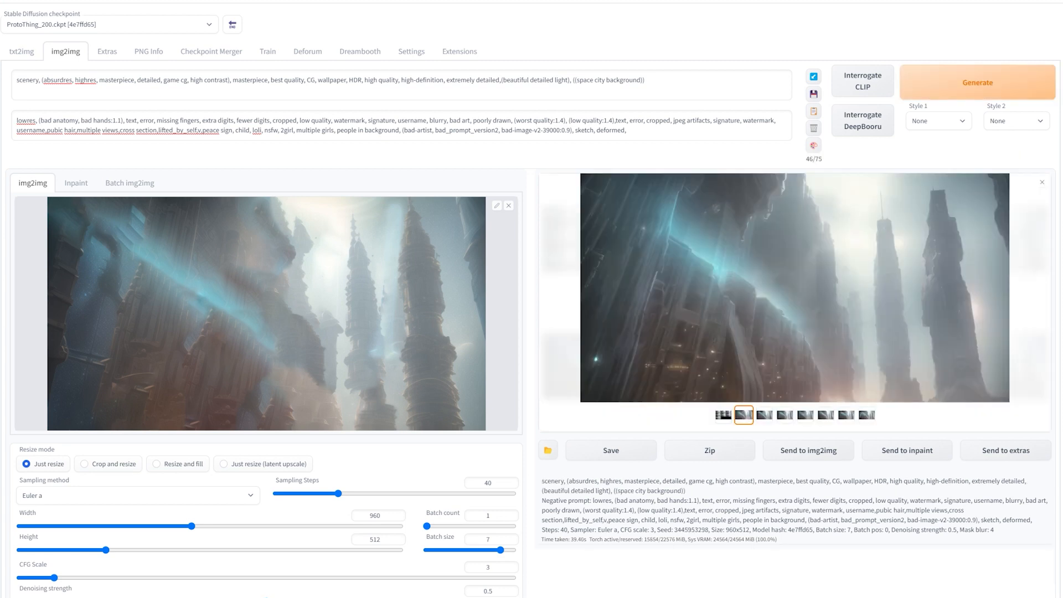
Examine the generated space city backgrounds one by one at full size to find suitable candidates
click(806, 327)
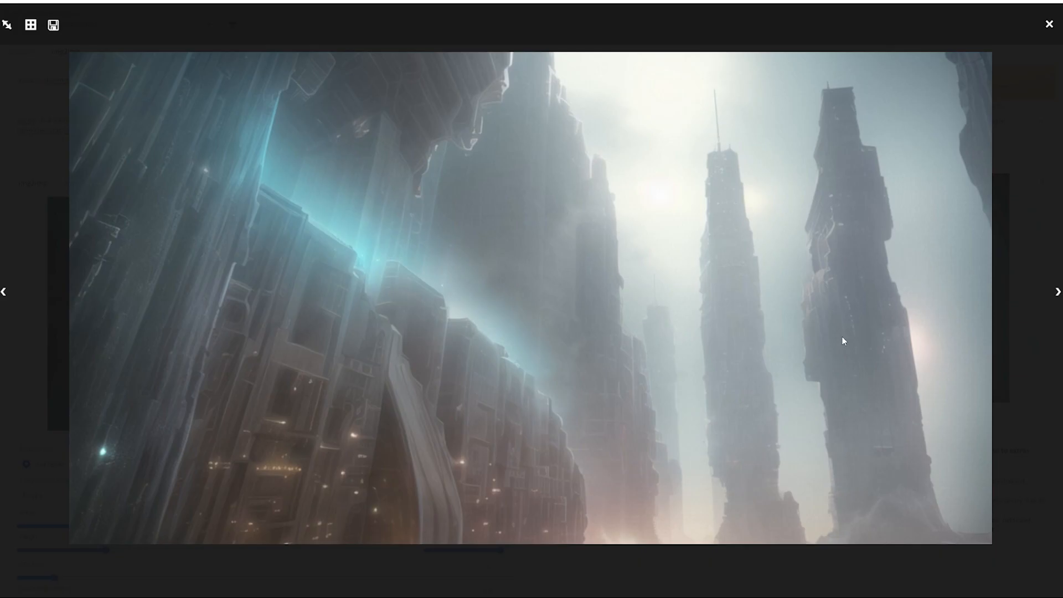
click(1059, 296)
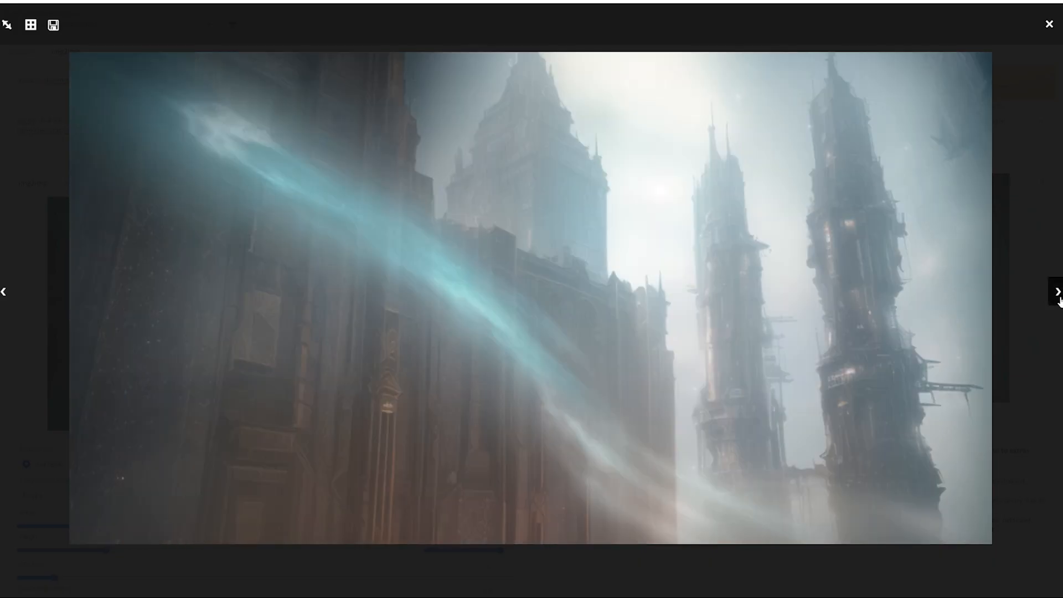
click(1057, 292)
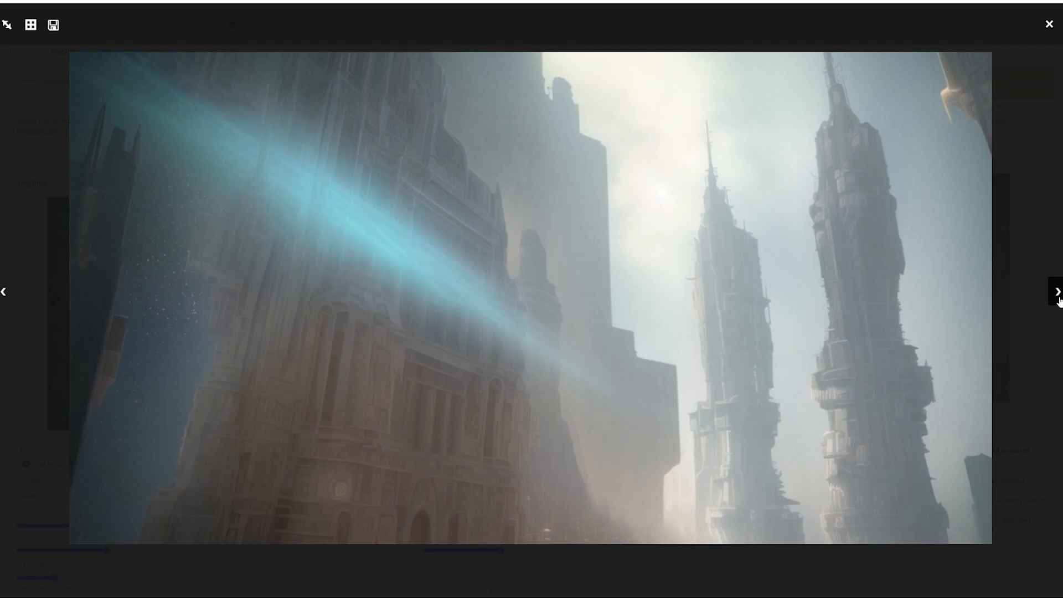
click(1058, 293)
click(1056, 293)
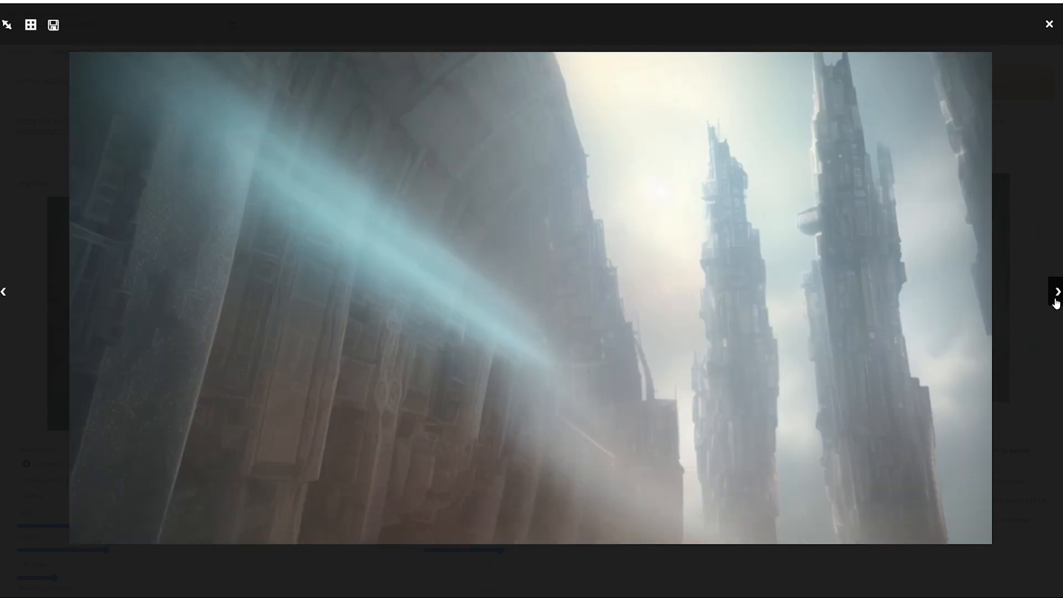
click(1057, 294)
click(1057, 294)
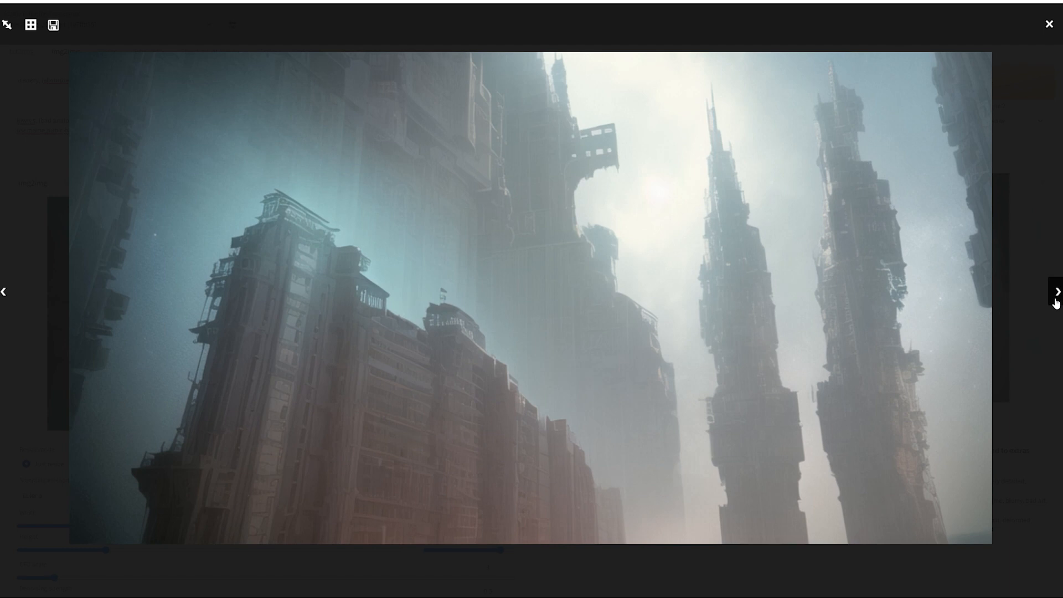
click(1056, 302)
Save three of the generated backgrounds as image files, including the blue-glow city and the cathedral-like building with the teal streak
right_click(361, 227)
click(396, 250)
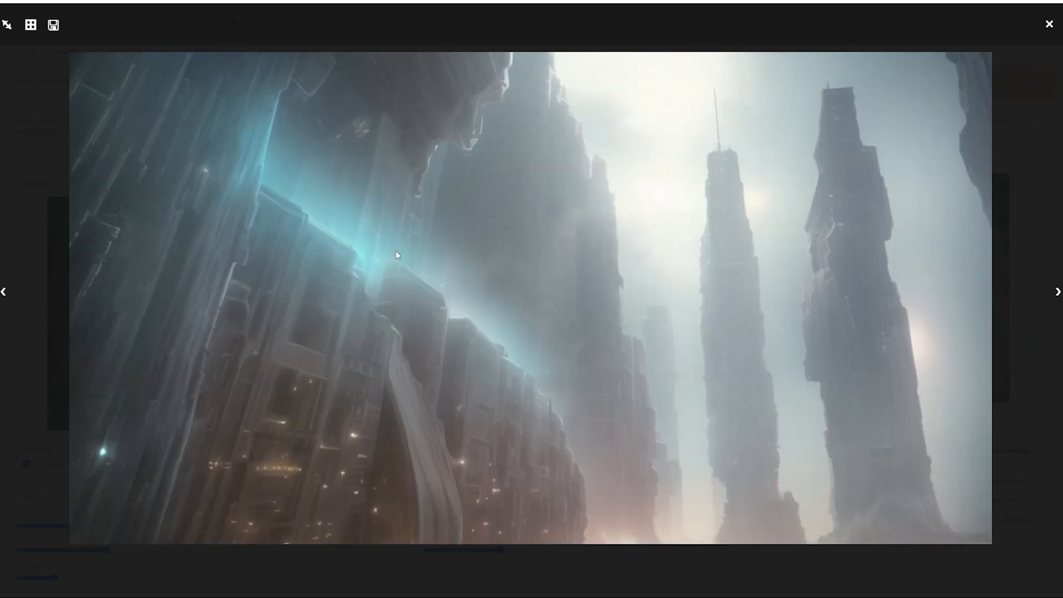
click(1058, 292)
right_click(549, 244)
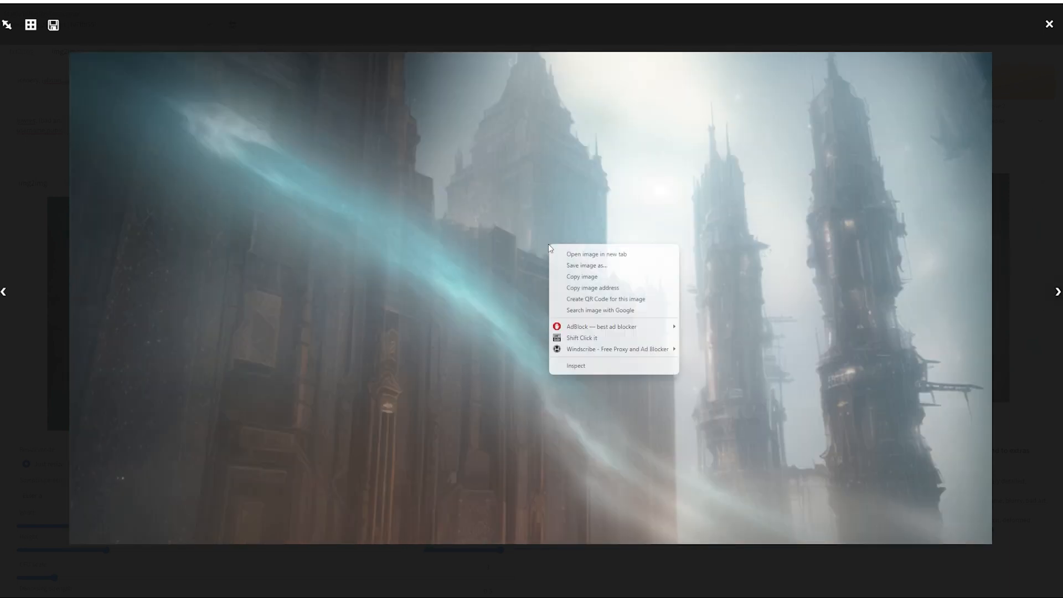
click(570, 265)
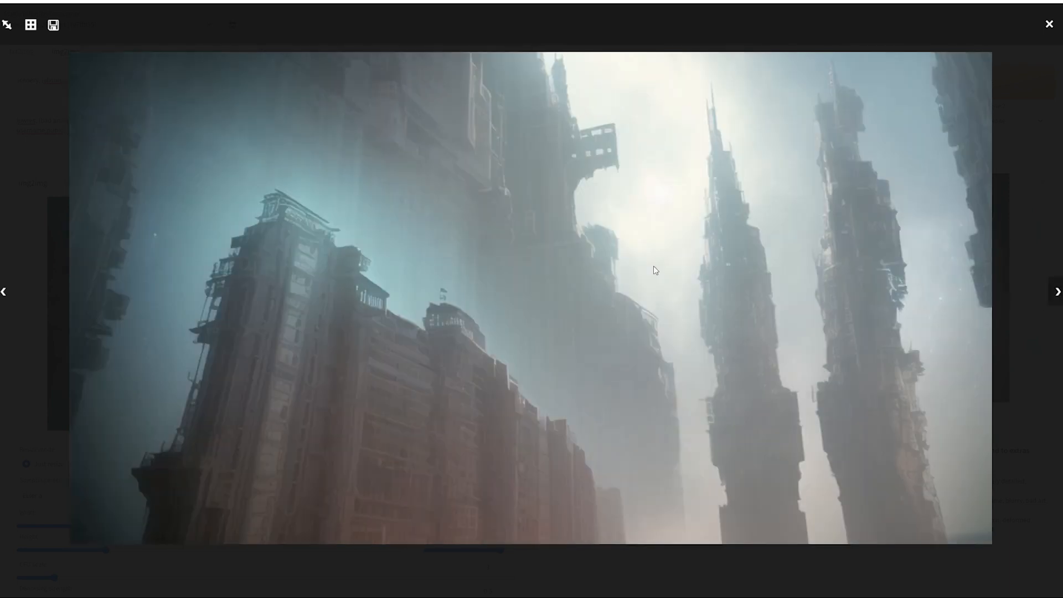
right_click(653, 266)
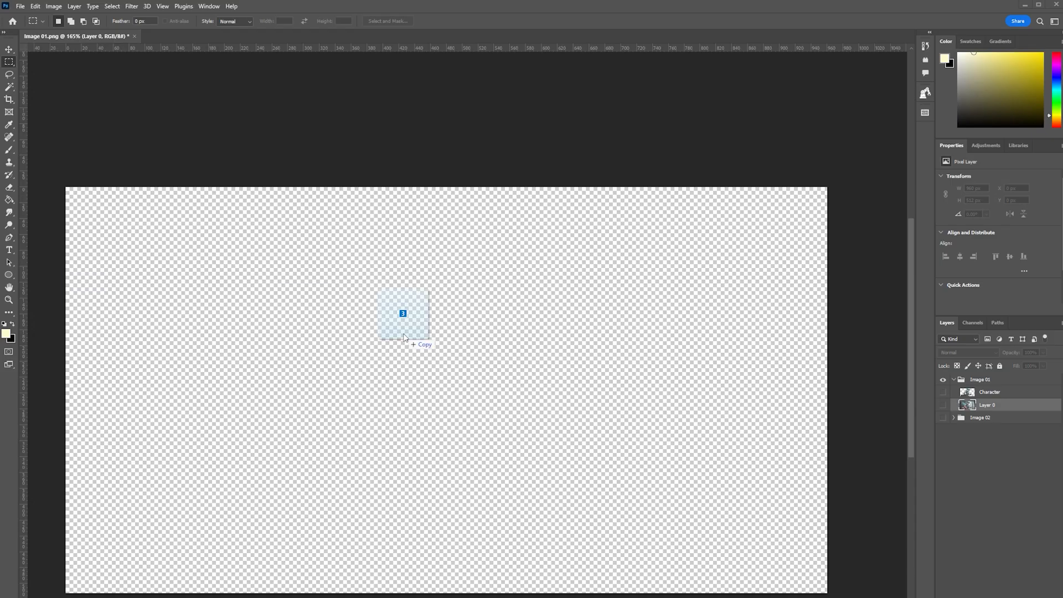
Switch to Photoshop and place Image 01 BG VA2, VB2 and VC2 above Layer 0 in the Image 01 group
drag(403, 311, 403, 334)
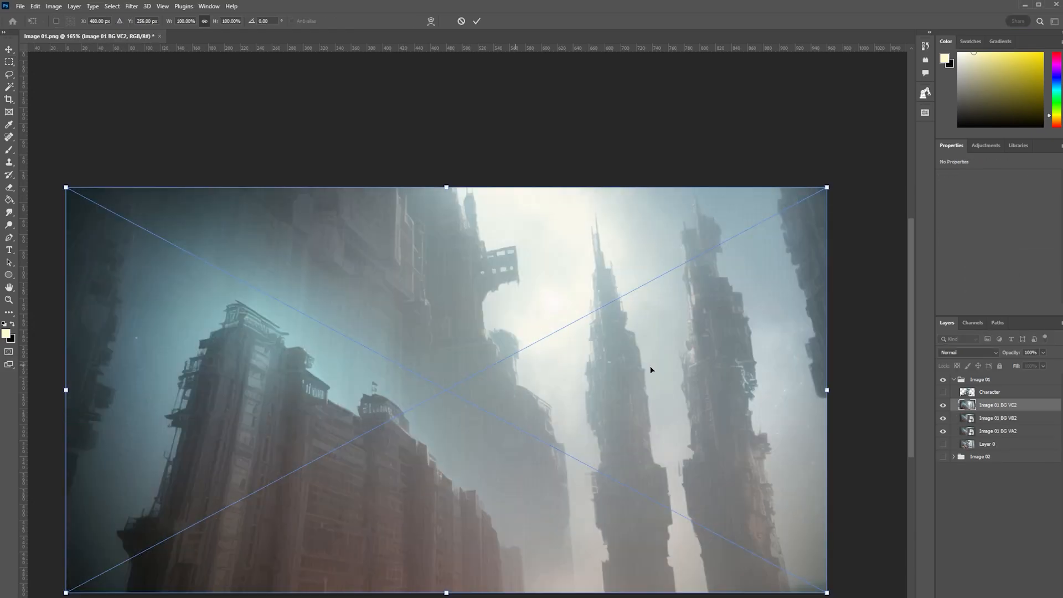
key(Return)
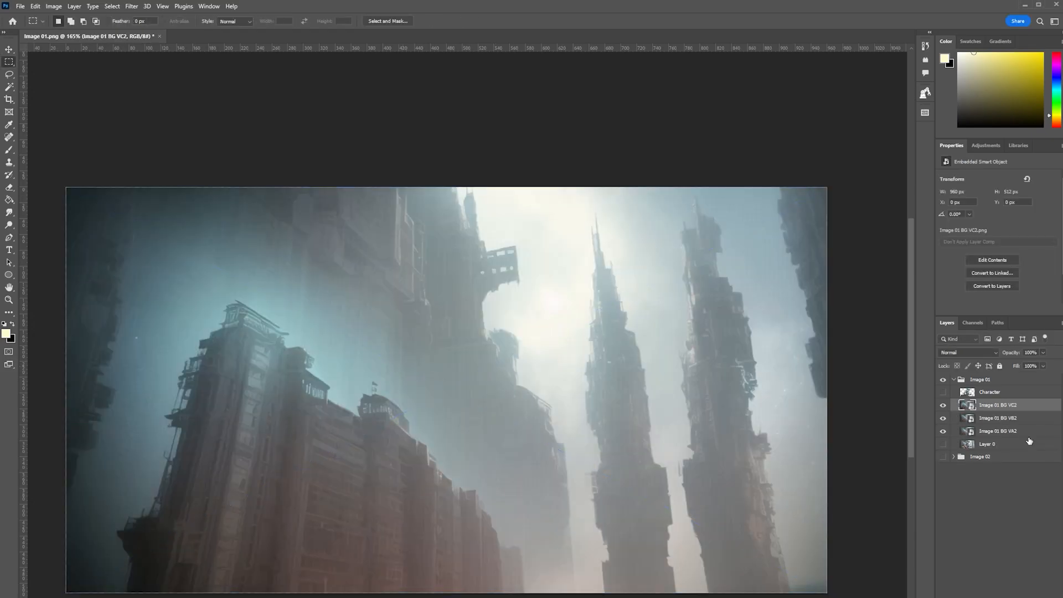
click(991, 431)
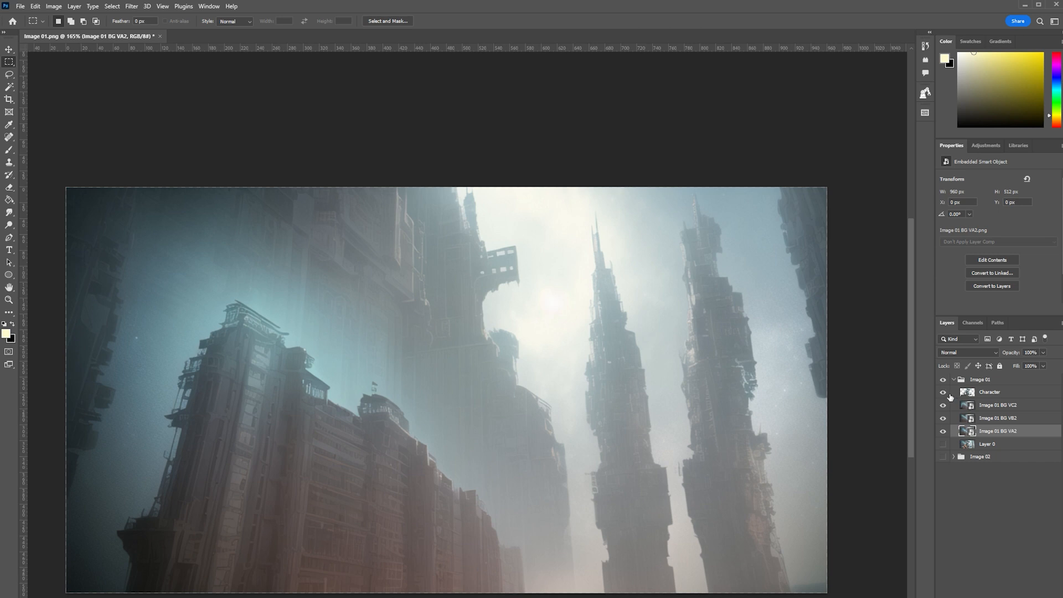
Show the Character layer and toggle the Image 01 BG VC2 and VB2 layers to compare the backgrounds behind the character
click(944, 393)
click(944, 405)
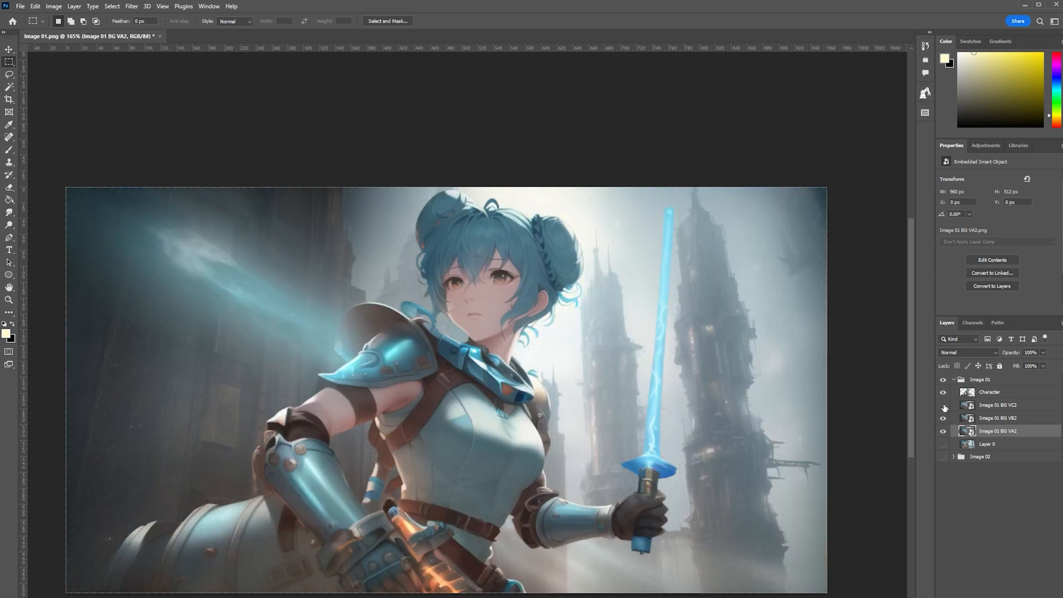
click(944, 406)
click(944, 419)
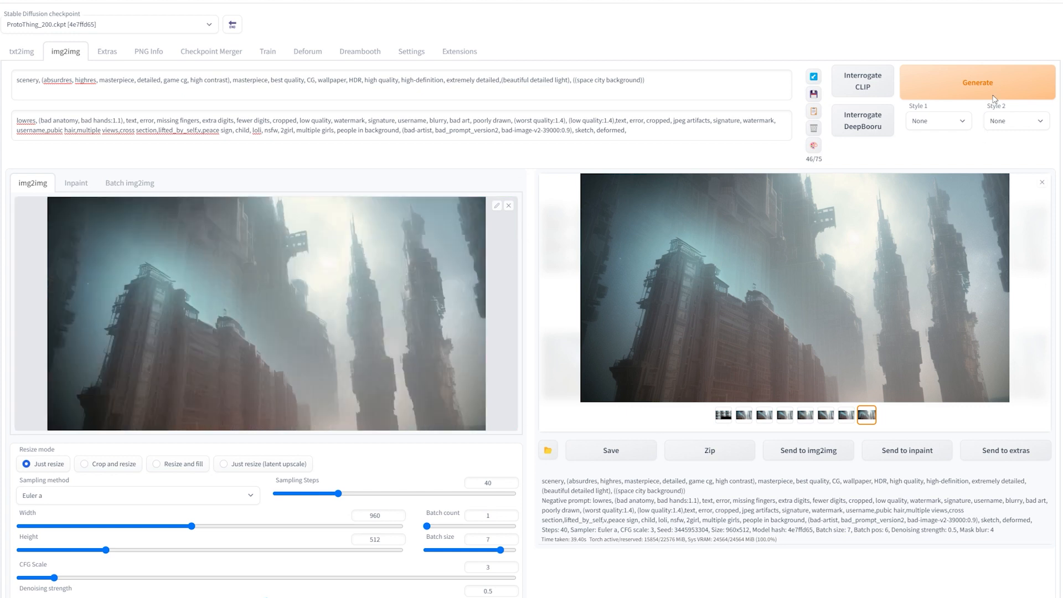
Switch to the Stable Diffusion web UI, generate new variations of the VC2 background in img2img, and save the domed-towers version
click(993, 97)
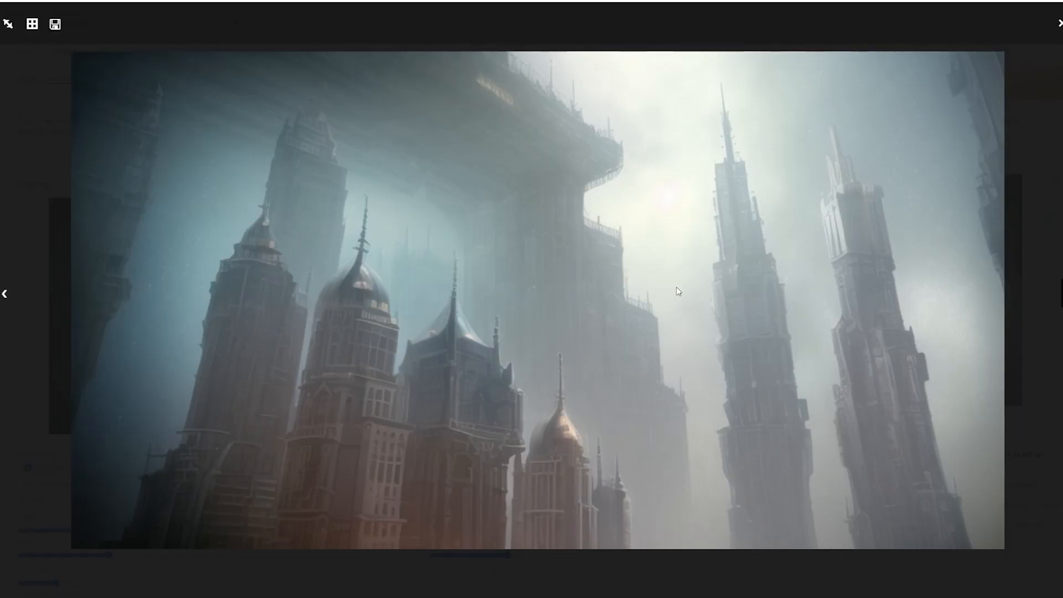
right_click(679, 292)
click(707, 311)
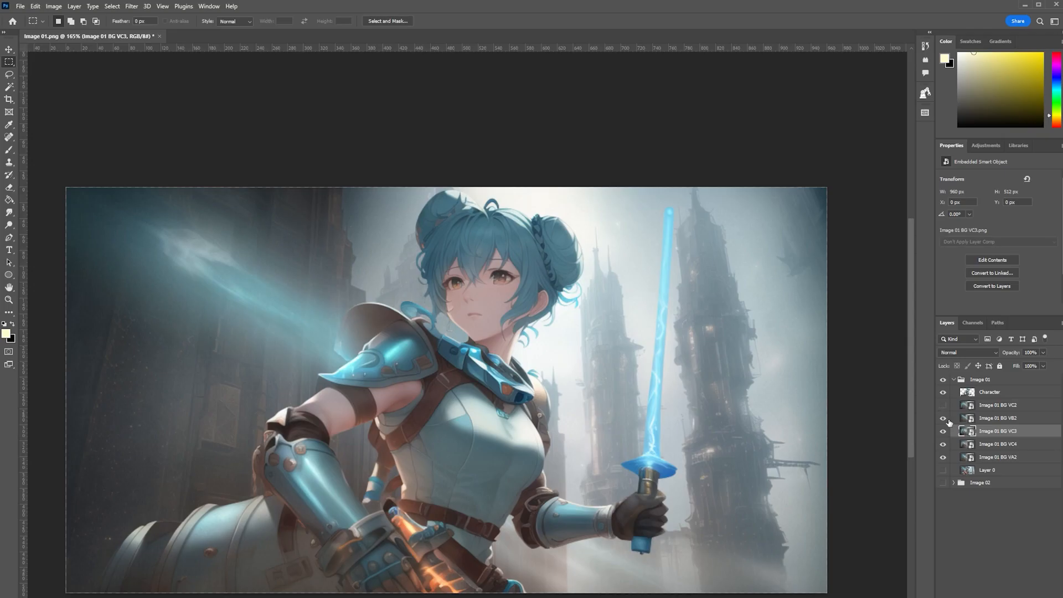
Back in Photoshop, hide Image 01 BG VB2 and the other background layers to inspect the character's armored forearm and the barrel
click(943, 419)
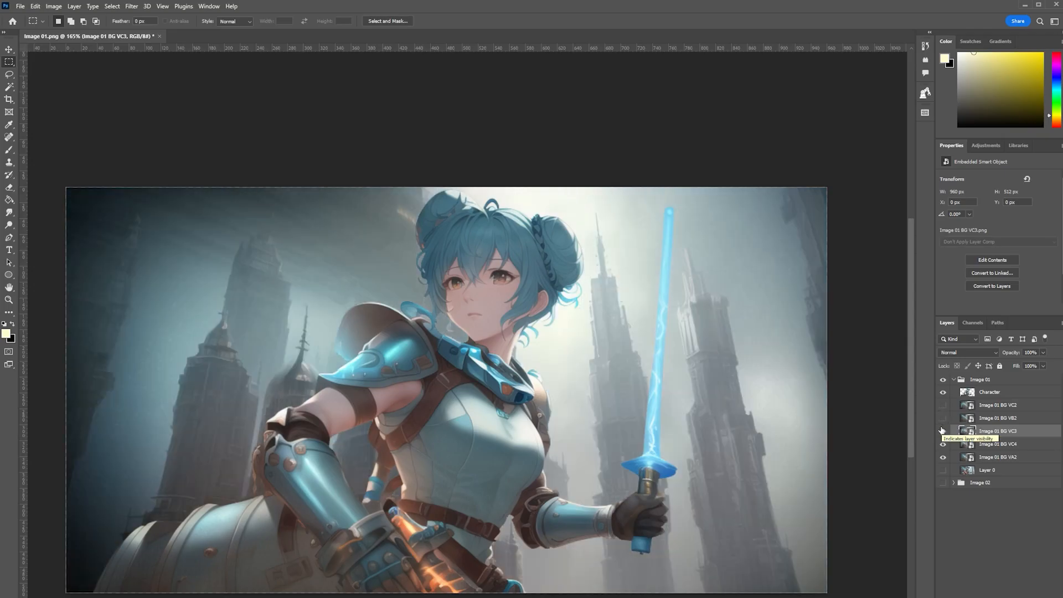
scroll(426, 593, up, 5)
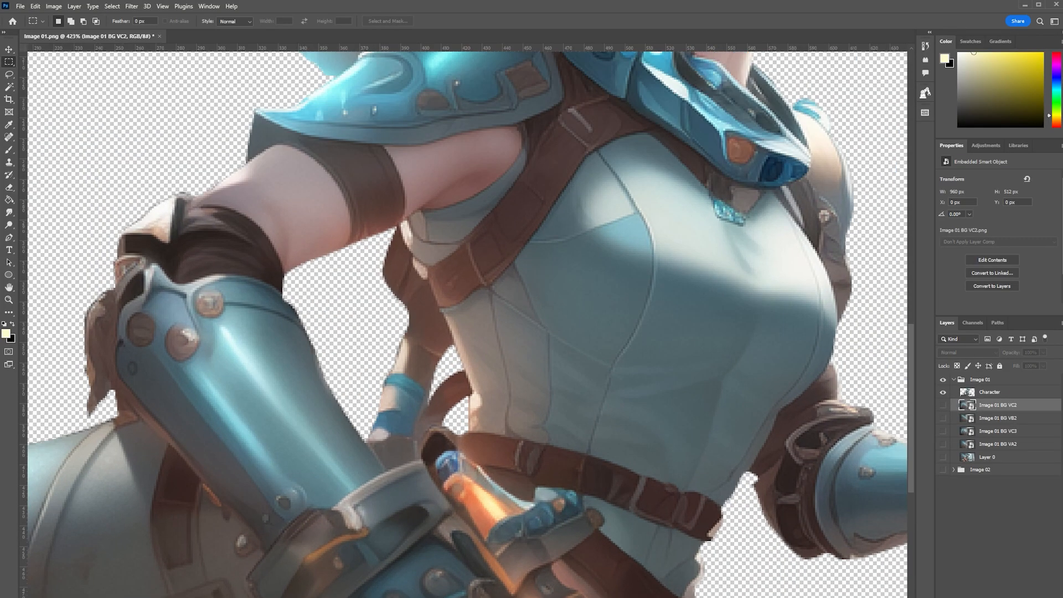
scroll(468, 325, left, 6)
scroll(546, 520, down, 2)
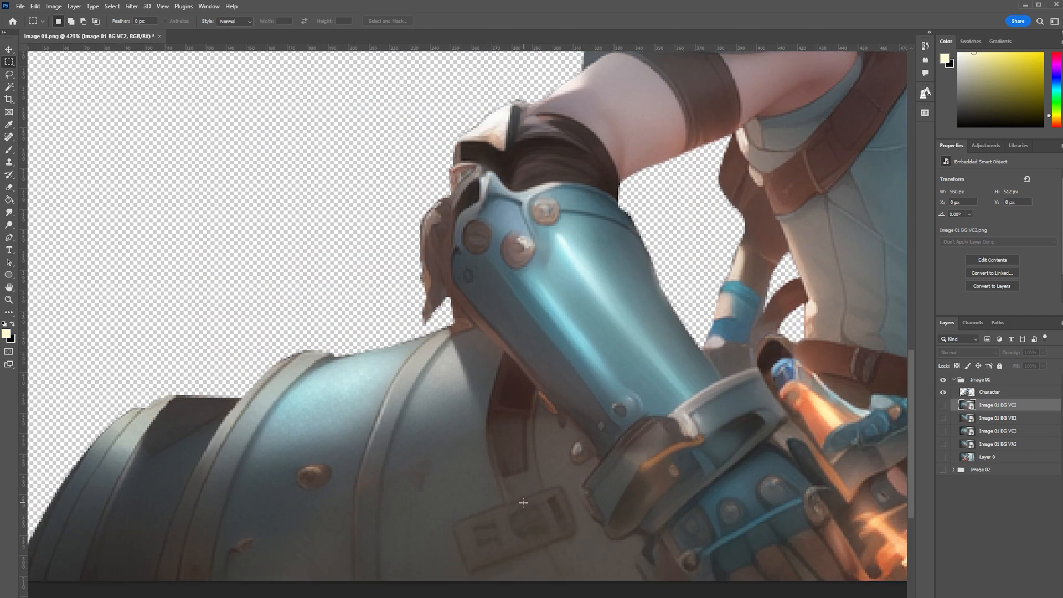
Trace a pen path along the lower edge of the armored forearm and around the cuff and glove down to the canvas edge
scroll(255, 214, up, 5)
scroll(373, 257, down, 5)
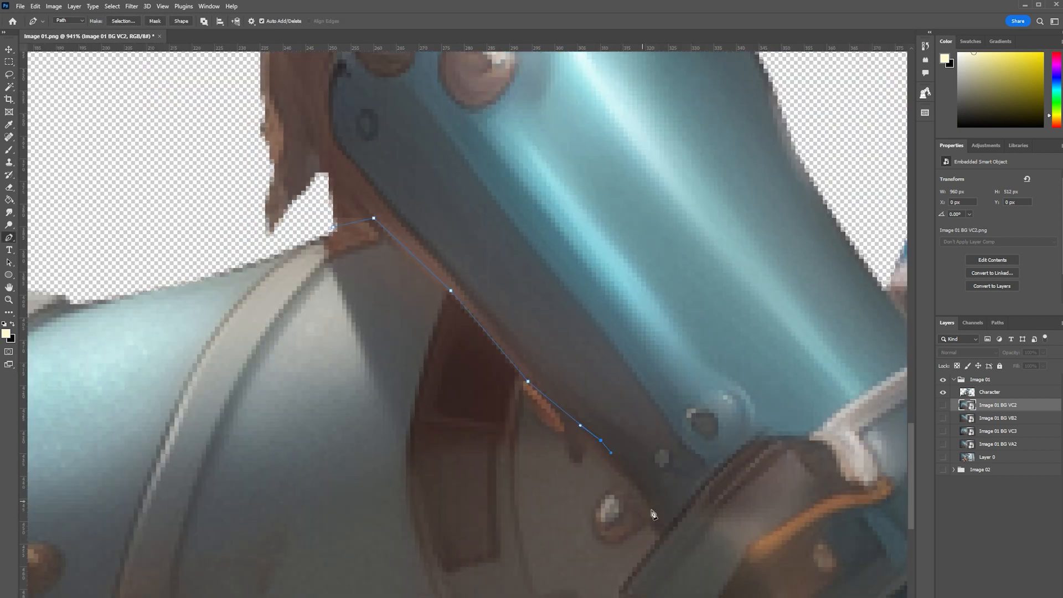
scroll(654, 515, up, 5)
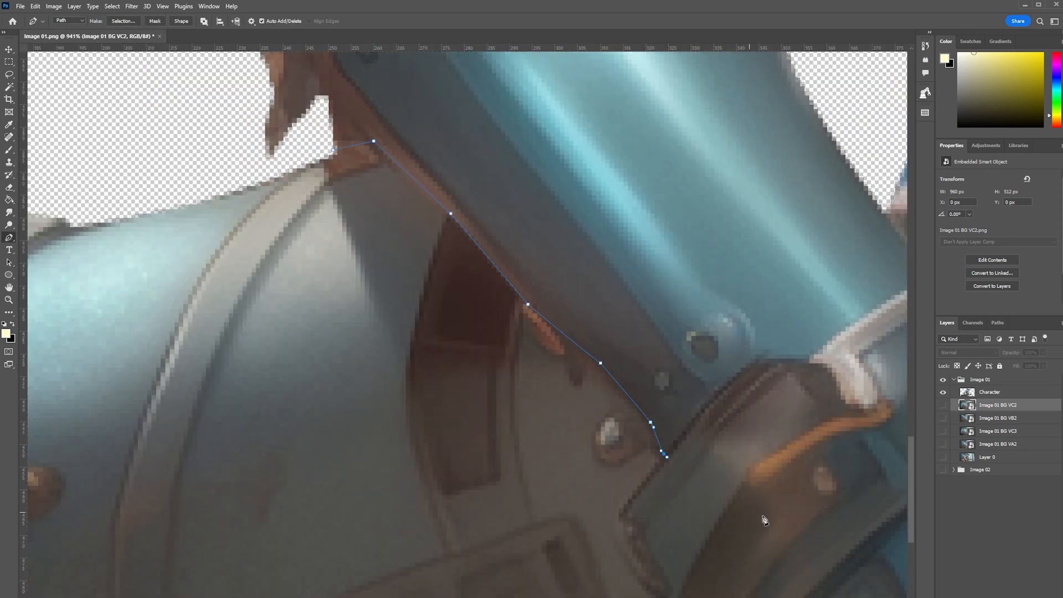
scroll(763, 518, up, 3)
click(613, 345)
click(538, 497)
click(583, 551)
click(614, 574)
scroll(613, 574, down, 3)
scroll(443, 553, right, 4)
drag(266, 481, 297, 507)
drag(281, 527, 281, 534)
click(308, 558)
scroll(354, 535, up, 1)
click(316, 481)
click(381, 572)
scroll(388, 570, down, 10)
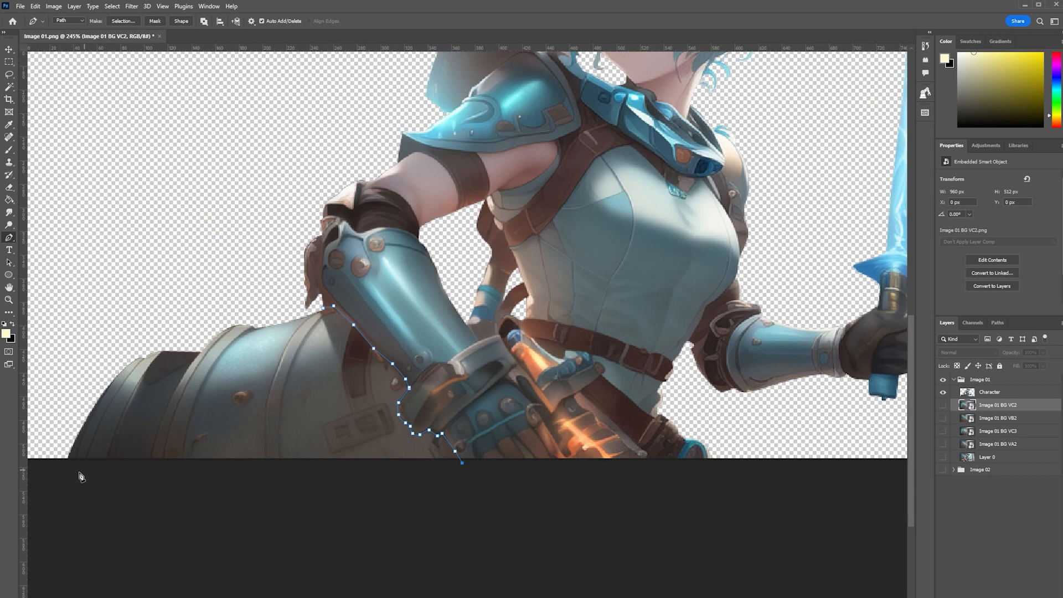
Close the path loosely around the outside of the barrel and convert it into a new anti-aliased selection with 0 px feather
click(61, 474)
click(52, 340)
click(241, 274)
scroll(369, 432, down, 4)
right_click(356, 439)
click(388, 479)
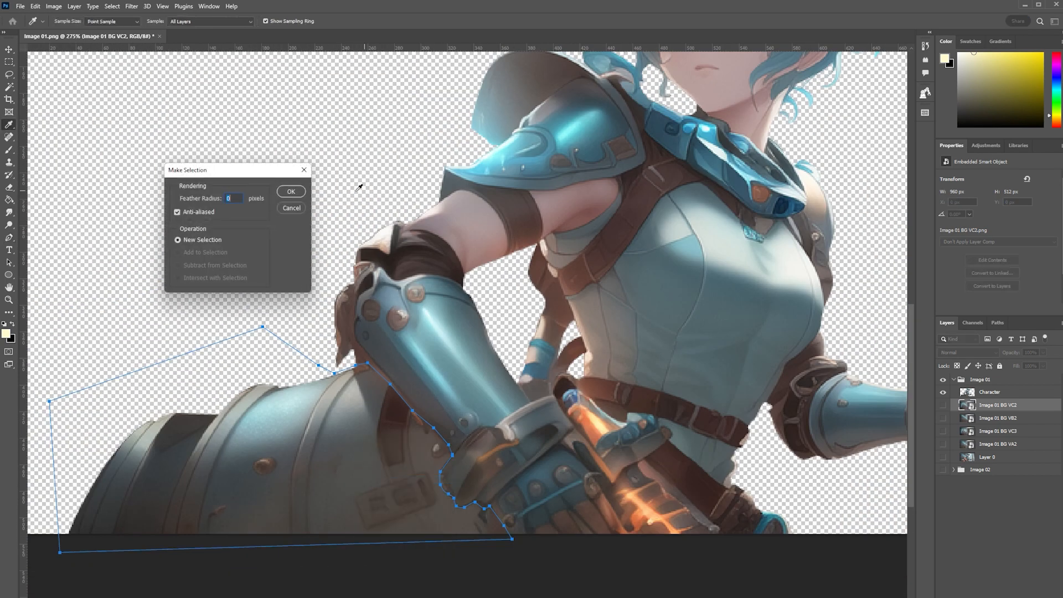
click(297, 195)
Delete the selected barrel from the Character layer, deselect, and show the Image 01 BG VC2 layer
click(1002, 392)
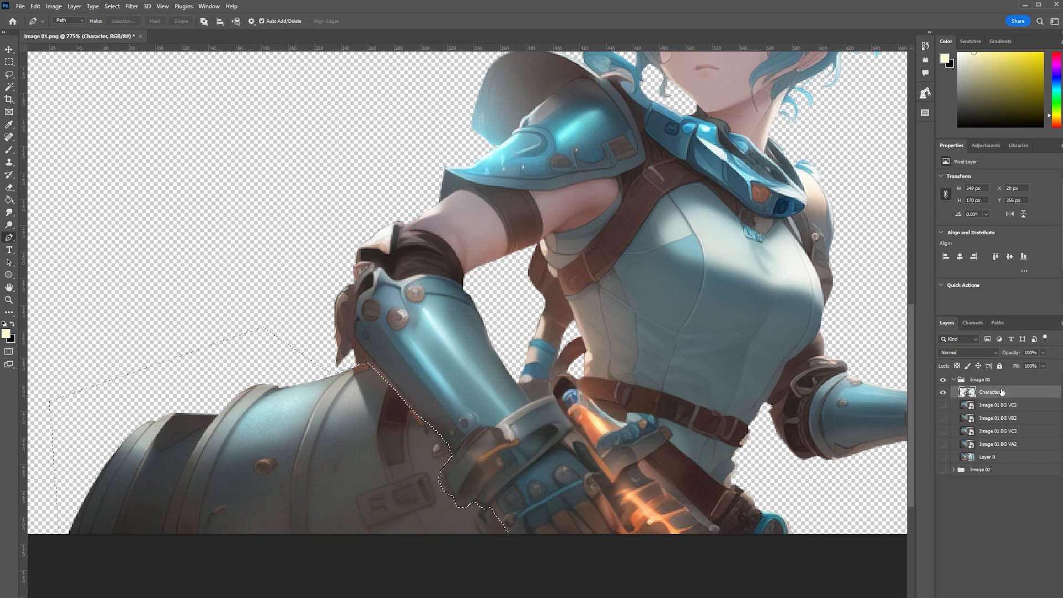
key(Delete)
key(m)
click(326, 362)
scroll(325, 361, down, 10)
click(943, 404)
Trace a pen path on the Character layer down the torso edge behind the raised arm and around the holster and cuff
scroll(387, 395, up, 5)
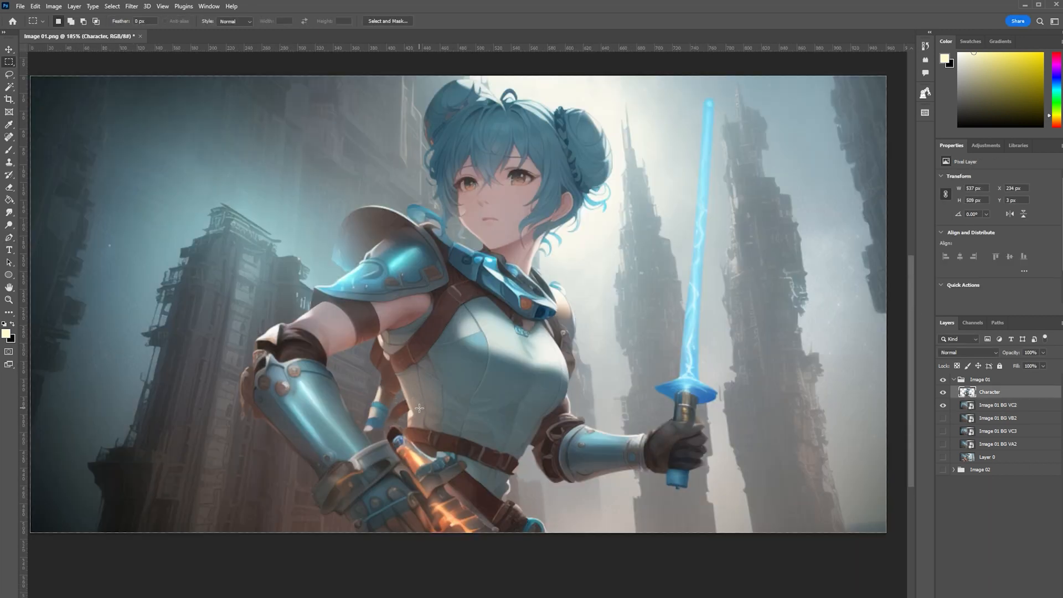
scroll(419, 409, up, 2)
scroll(359, 339, up, 2)
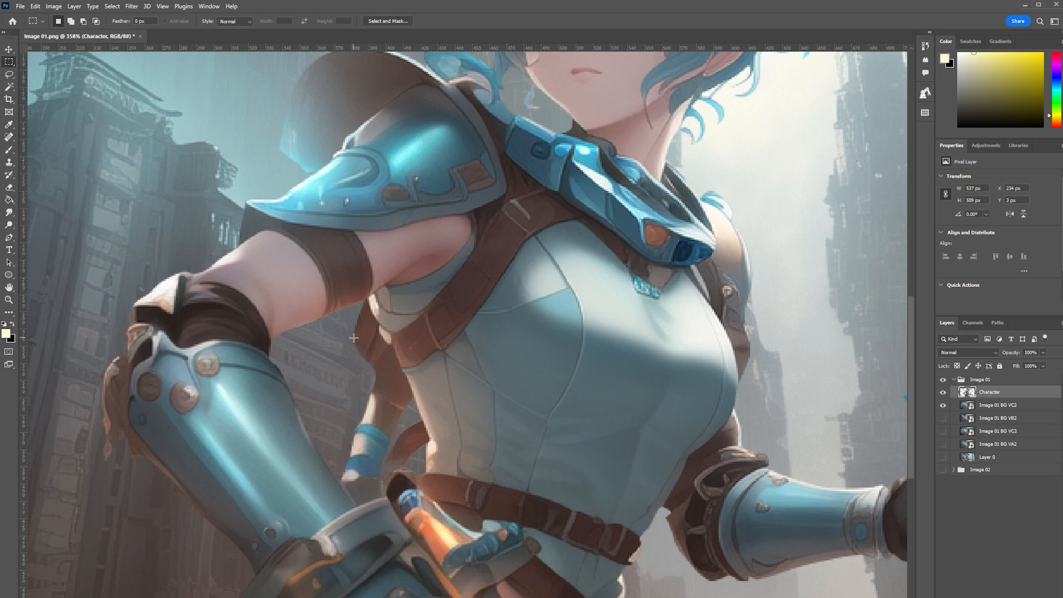
key(g)
scroll(354, 338, up, 4)
scroll(468, 339, up, 2)
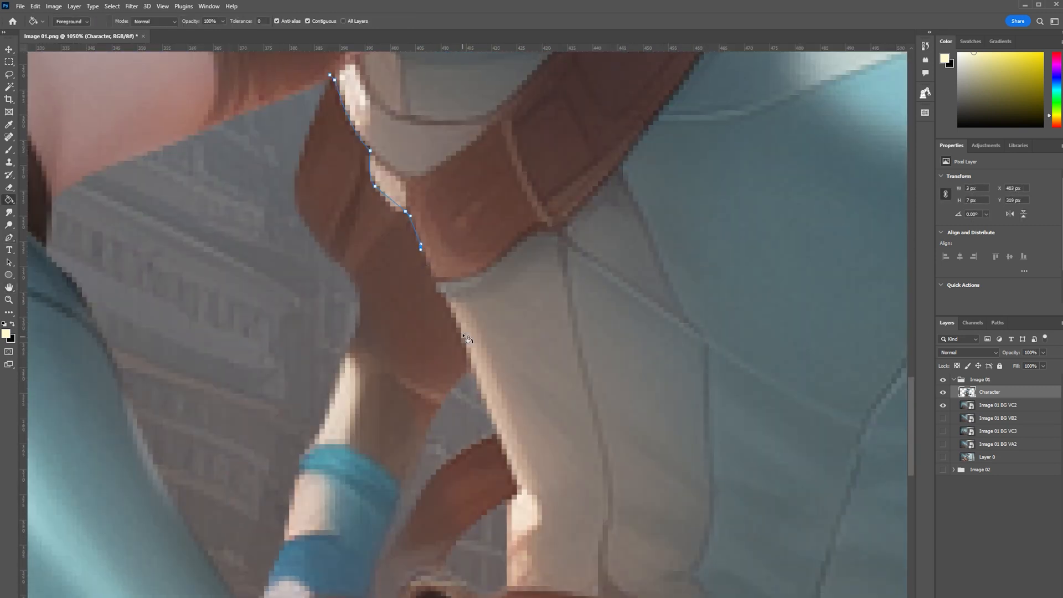
key(p)
click(465, 335)
click(502, 436)
click(518, 487)
click(509, 560)
scroll(499, 531, up, 2)
click(488, 459)
click(425, 436)
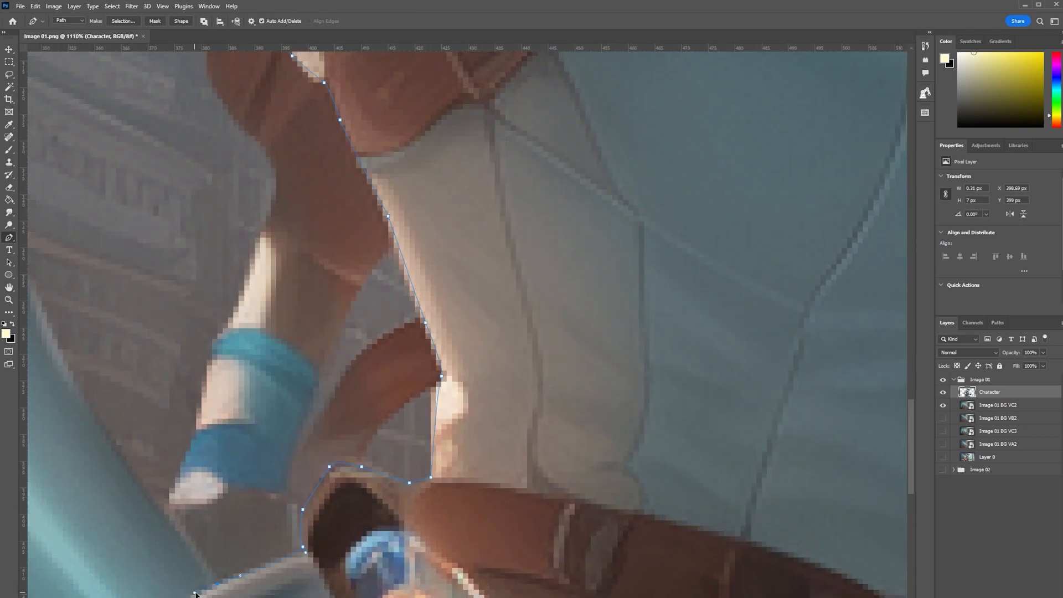
Convert the closed path into a selection and delete the stray strap and bands between the armored arm and torso
scroll(195, 594, down, 4)
right_click(226, 258)
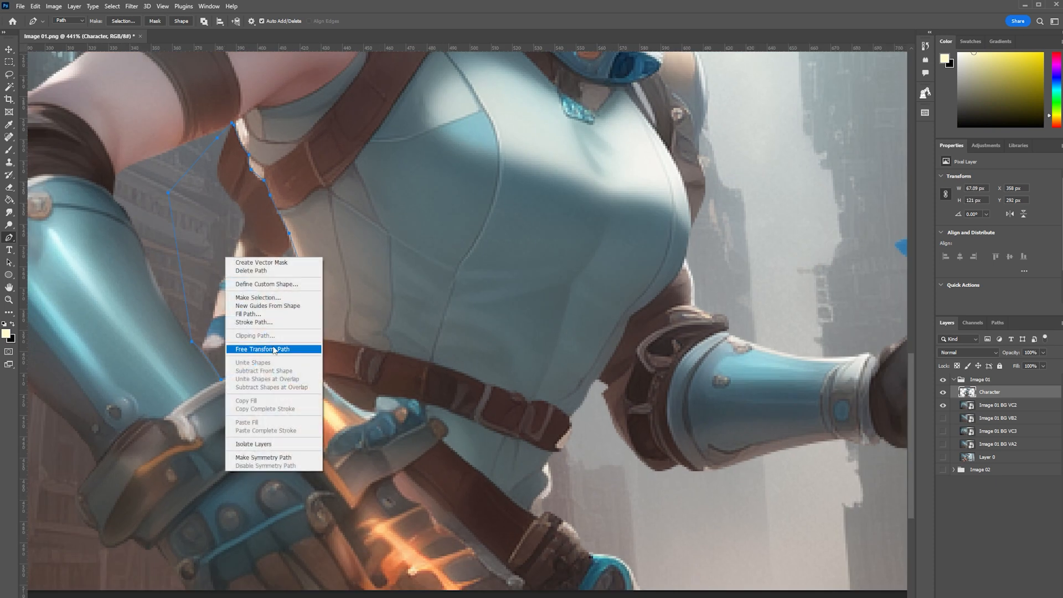
click(274, 299)
click(287, 191)
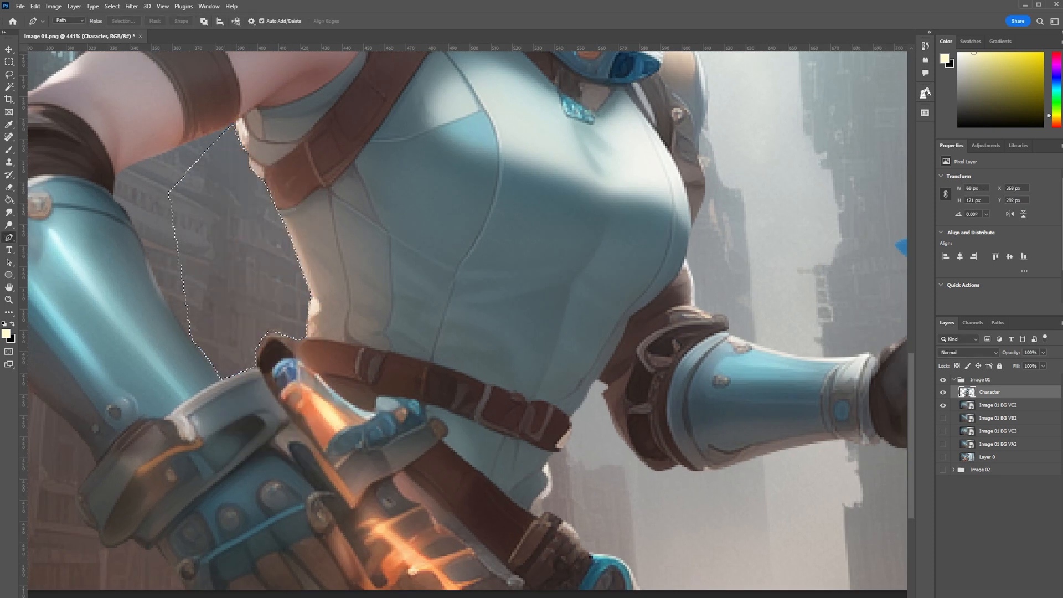
scroll(97, 129, down, 6)
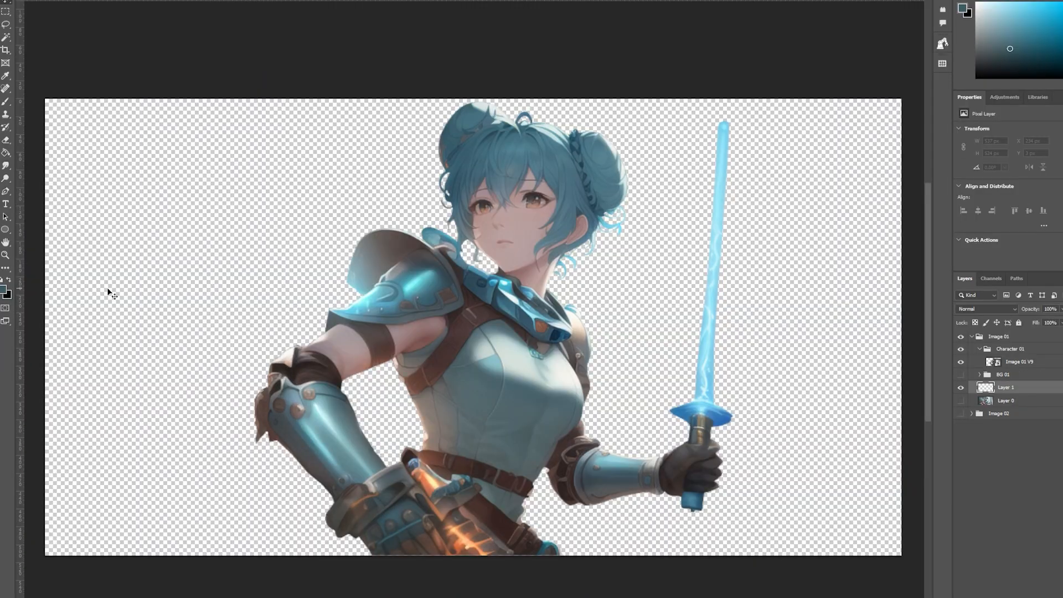
Fill the whole canvas with black on Layer 1 behind the character and deselect
key(x)
click(6, 11)
mouse_move(35, 88)
mouse_down()
mouse_move(536, 414)
mouse_move(934, 584)
mouse_up()
key(g)
click(425, 323)
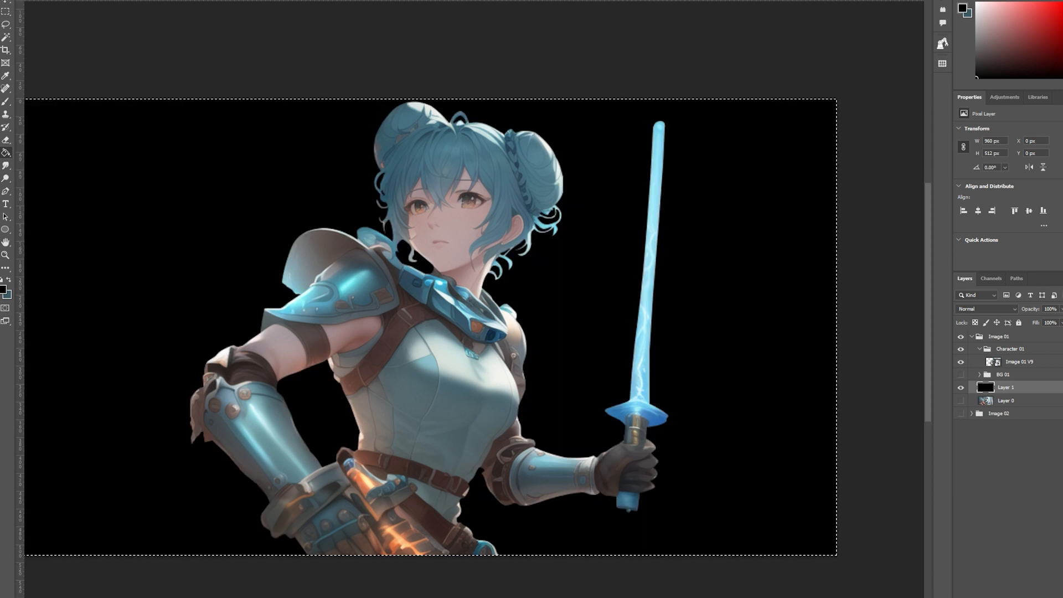
click(6, 11)
key(ctrl+d)
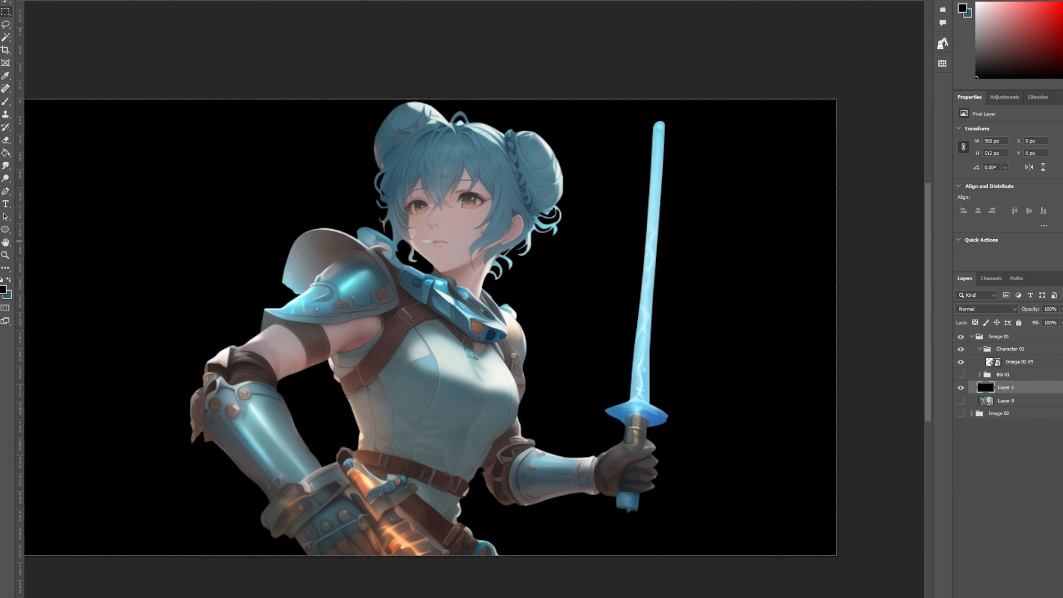
Trace the lower and inner edges of the shoulder armour on Image 01 V9 with the Pen tool, following the upper arm and collar
click(1011, 362)
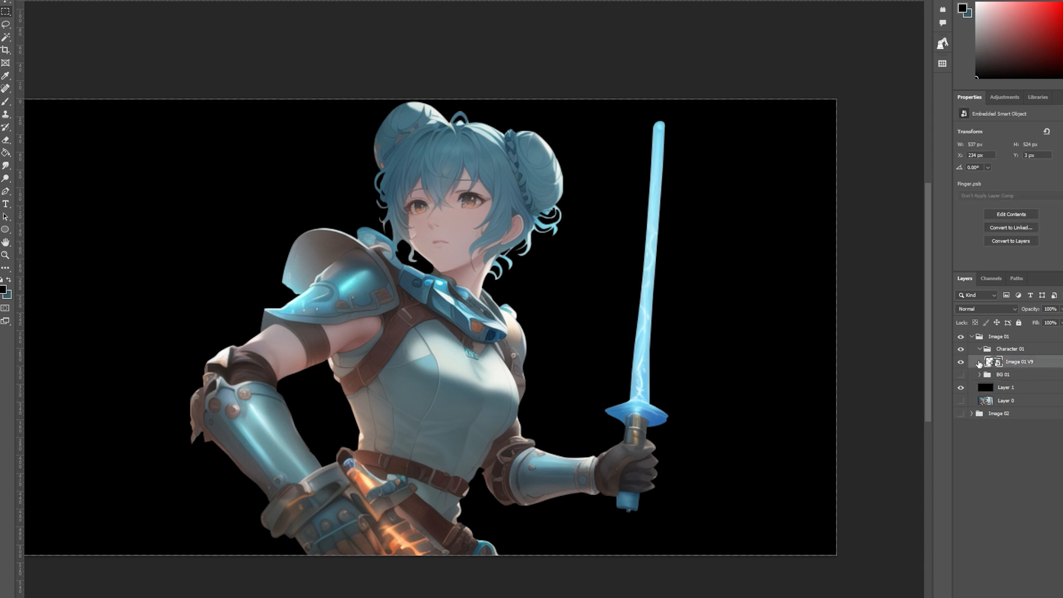
key(p)
scroll(283, 378, up, 6)
drag(437, 392, 503, 394)
click(580, 392)
click(658, 372)
drag(762, 348, 787, 346)
drag(826, 343, 434, 443)
drag(521, 402, 535, 390)
drag(536, 342, 719, 476)
drag(653, 333, 627, 297)
drag(523, 220, 487, 193)
Close the path loosely around the outside of the shoulder armour and convert it into a selection
scroll(487, 194, down, 3)
click(368, 105)
click(285, 140)
click(166, 284)
click(156, 401)
click(188, 444)
right_click(434, 330)
click(503, 373)
Cut the shoulder armour onto its own layer named Shoulder Armour and nudge it back into place on the character
key(ctrl+x)
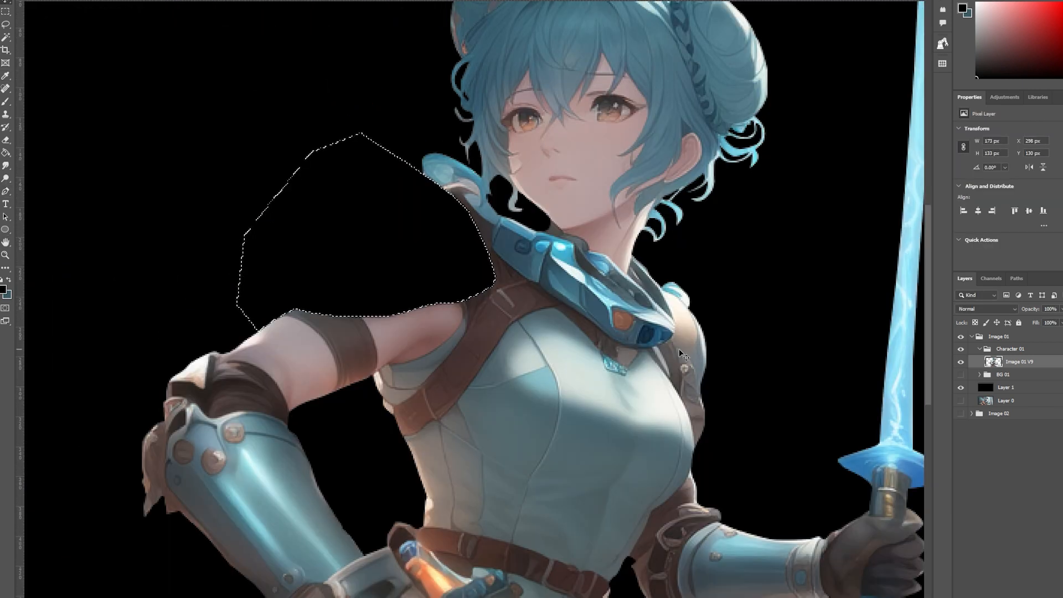
key(ctrl+v)
key(ctrl+t)
drag(453, 290, 468, 308)
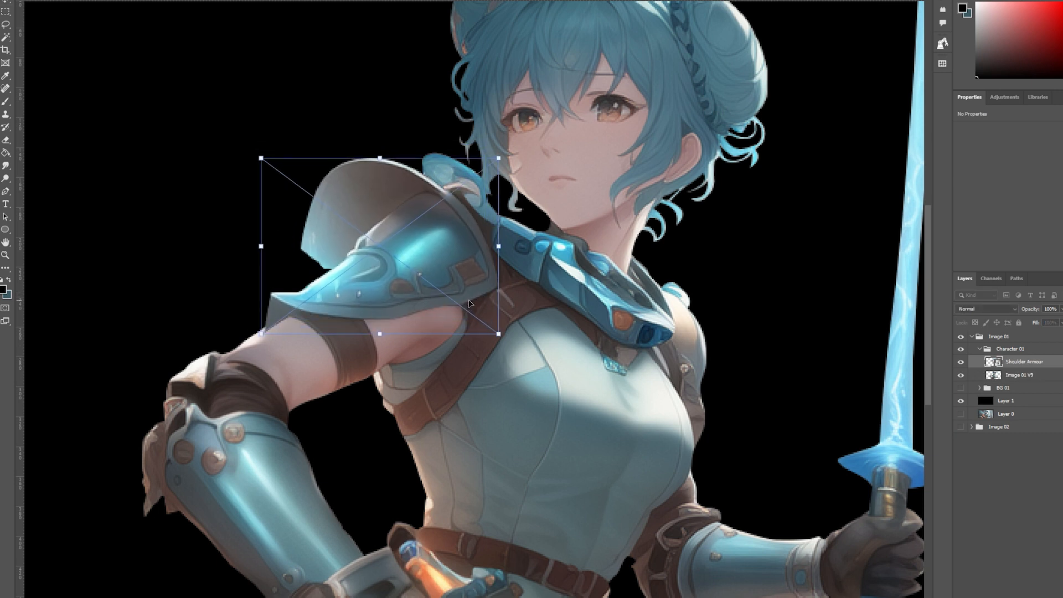
key(Up)
key(Up)
key(Up)
key(Left)
key(Left)
key(Down)
key(Left)
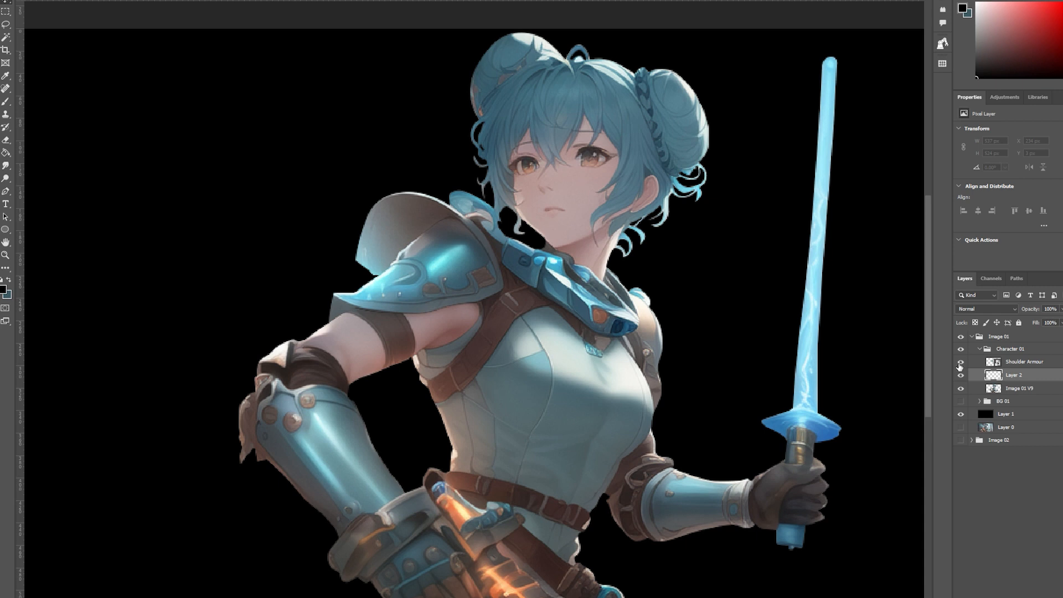
Hide Shoulder Armour, lasso the missing shoulder on Image 01 V9, and rough it in with flat skin, brown and blue colours
click(961, 362)
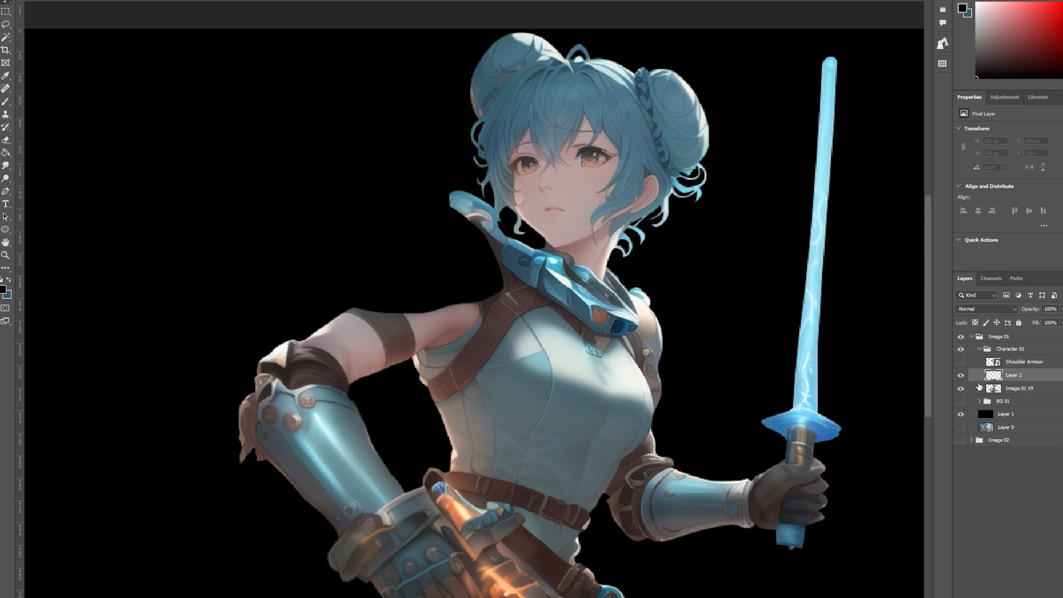
click(1019, 388)
mouse_move(269, 367)
mouse_down()
mouse_move(307, 352)
mouse_move(417, 277)
mouse_move(445, 185)
mouse_move(503, 232)
mouse_move(535, 294)
mouse_up()
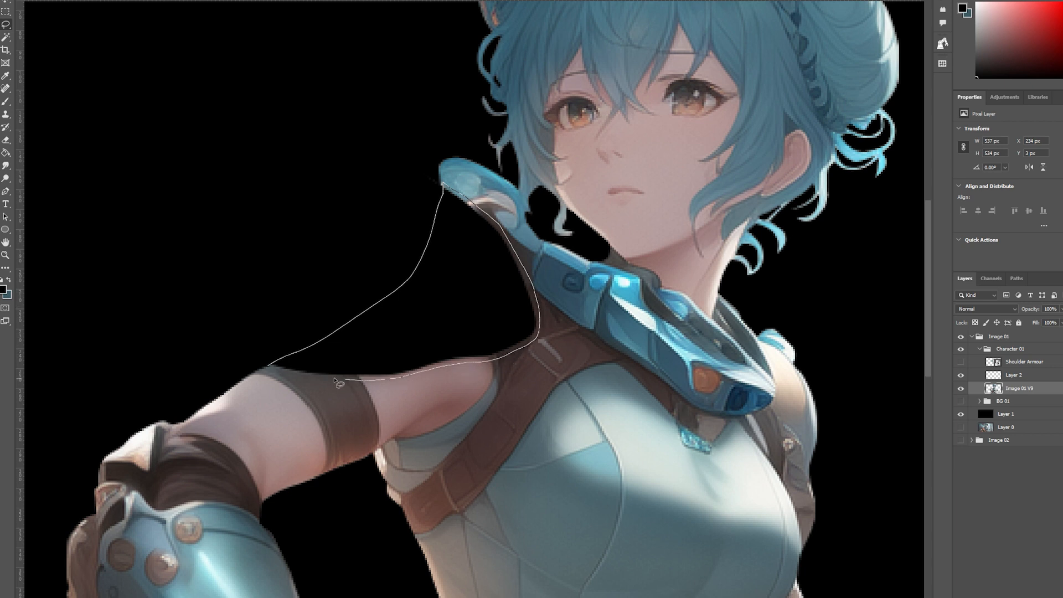
drag(286, 372, 269, 366)
scroll(470, 359, down, 5)
scroll(470, 359, up, 3)
scroll(454, 368, up, 1)
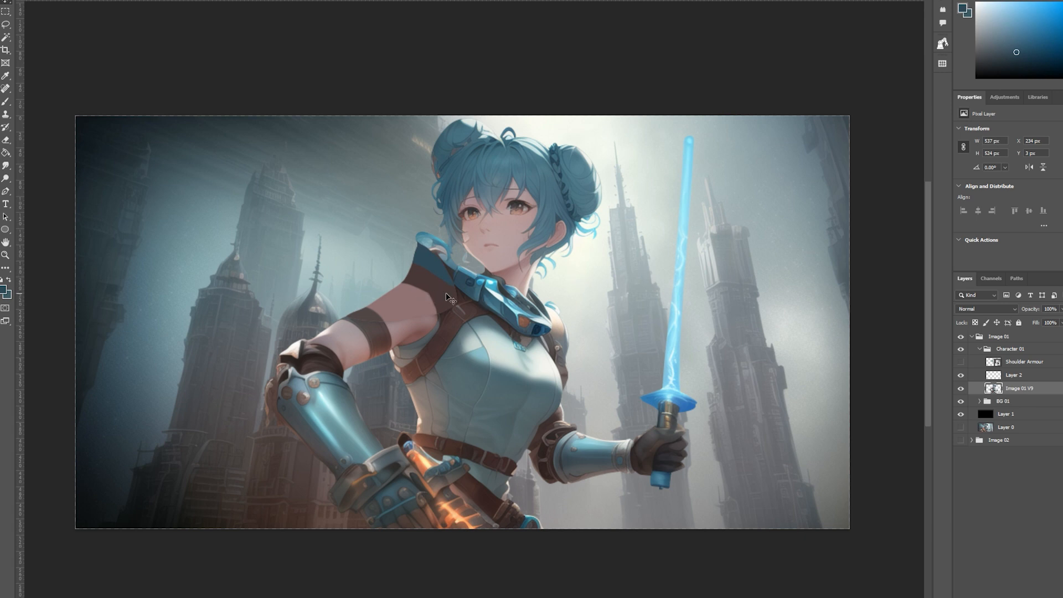
scroll(291, 308, up, 2)
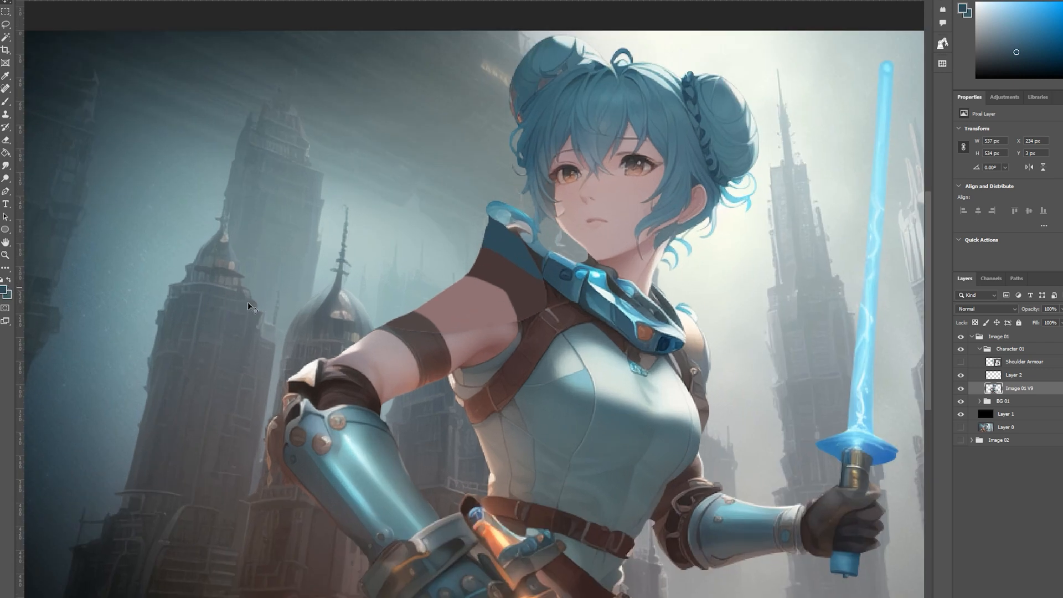
scroll(250, 306, down, 3)
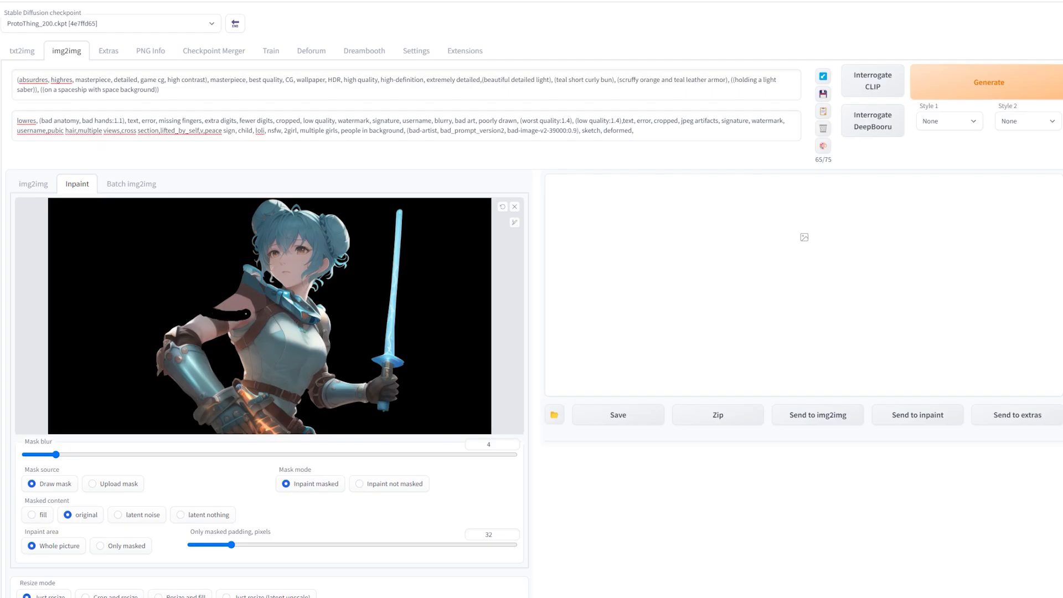
Switch to the Stable Diffusion web UI, mask the roughed-in shoulder in Inpaint, generate variations, and enlarge the results
mouse_move(258, 304)
mouse_down()
mouse_move(243, 276)
mouse_move(251, 293)
mouse_up()
click(989, 82)
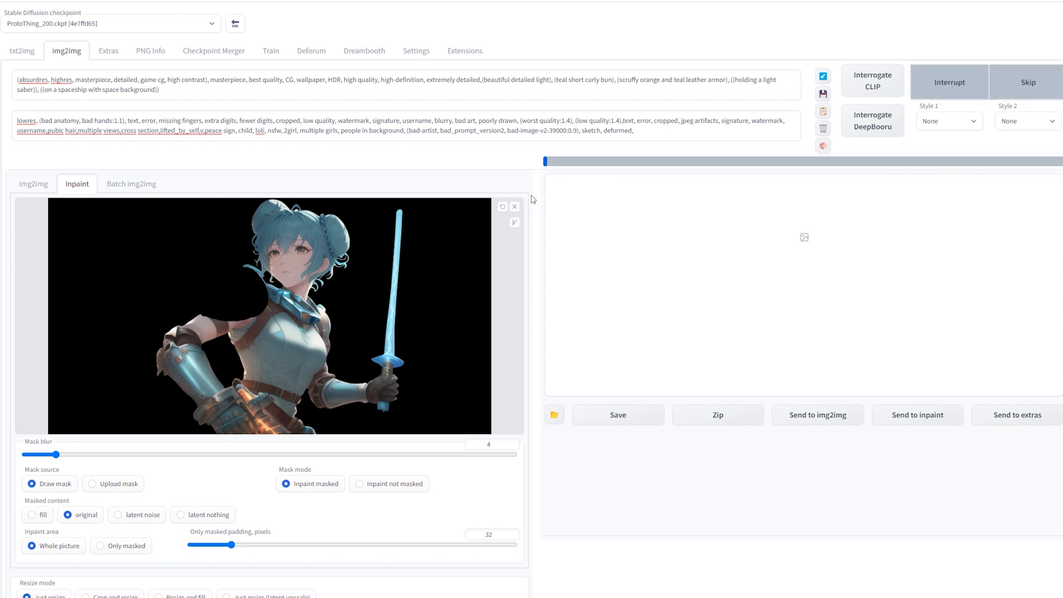
click(829, 267)
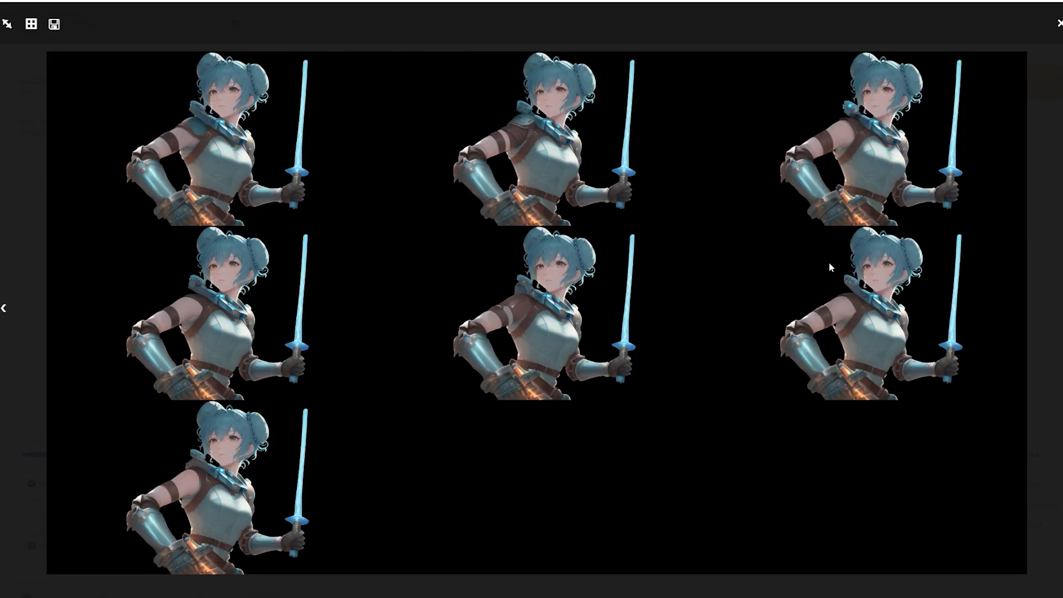
Browse the generated variations and save the bare-arm version with the glowing blue orb on the collar
click(1060, 310)
click(1060, 308)
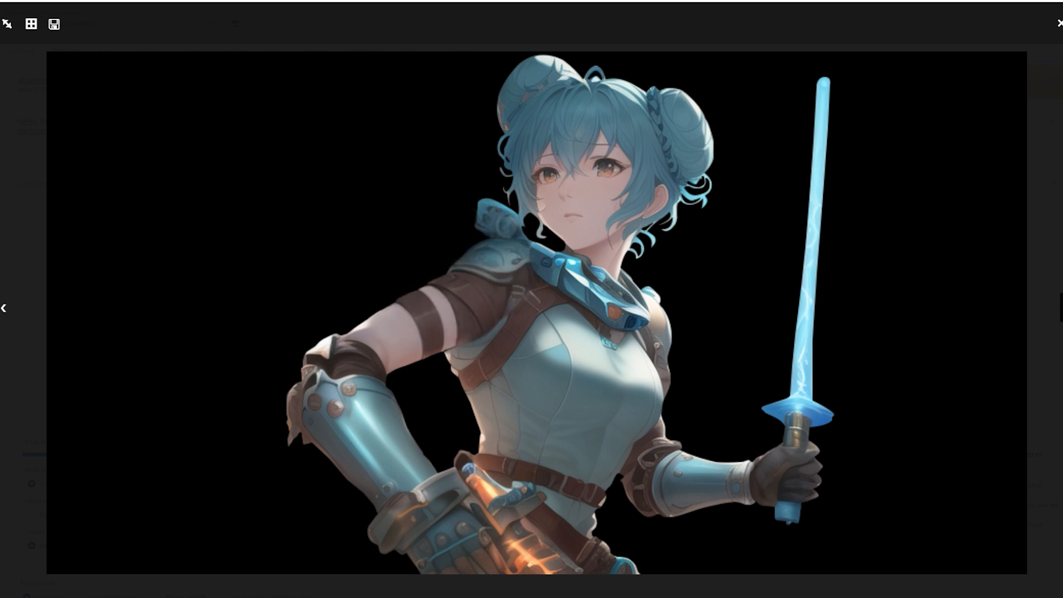
click(1061, 308)
click(1061, 309)
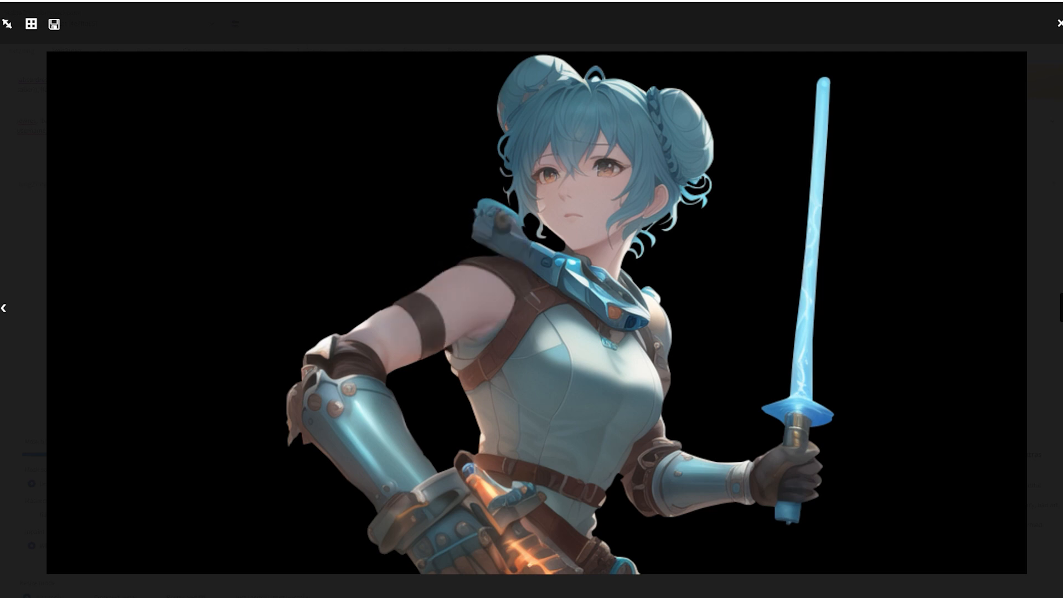
click(1061, 309)
click(1061, 308)
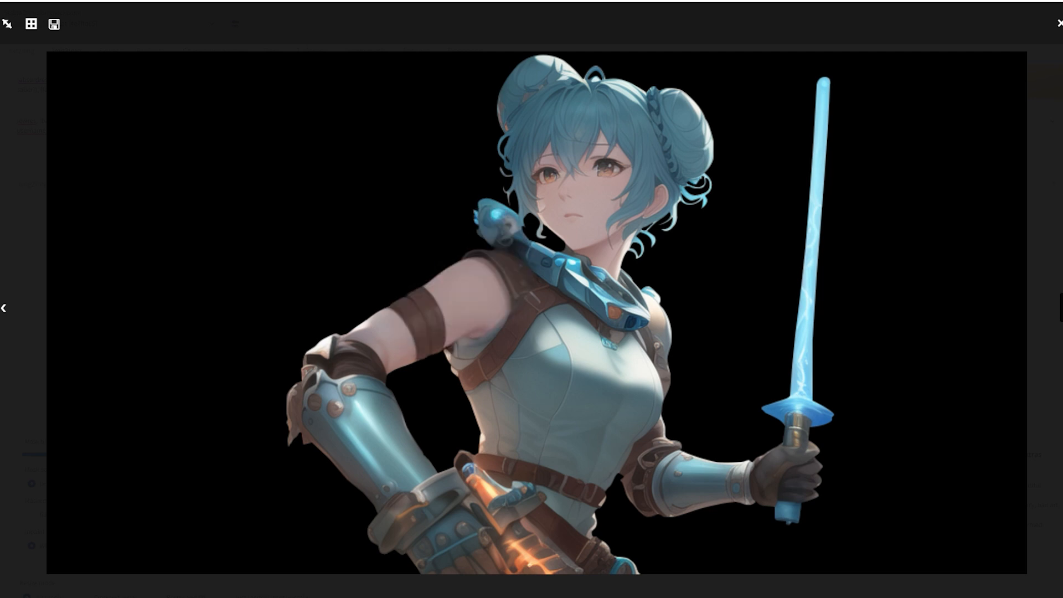
right_click(581, 234)
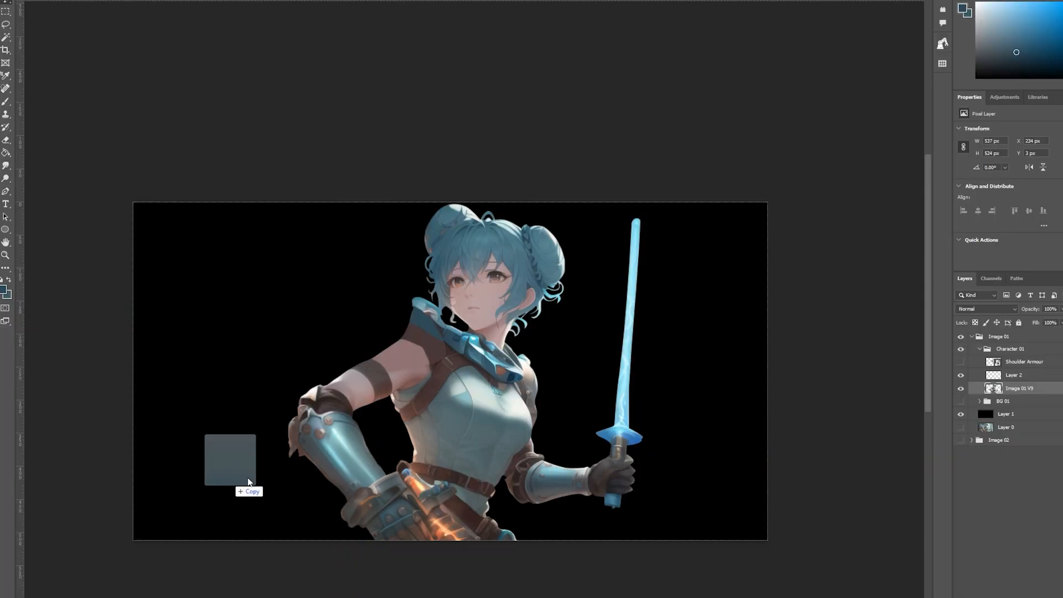
Switch to Photoshop, place the saved Image 01 V10 Black BG picture above Image 01 V9, and toggle the Shoulder Armour layer's visibility
drag(248, 482, 462, 422)
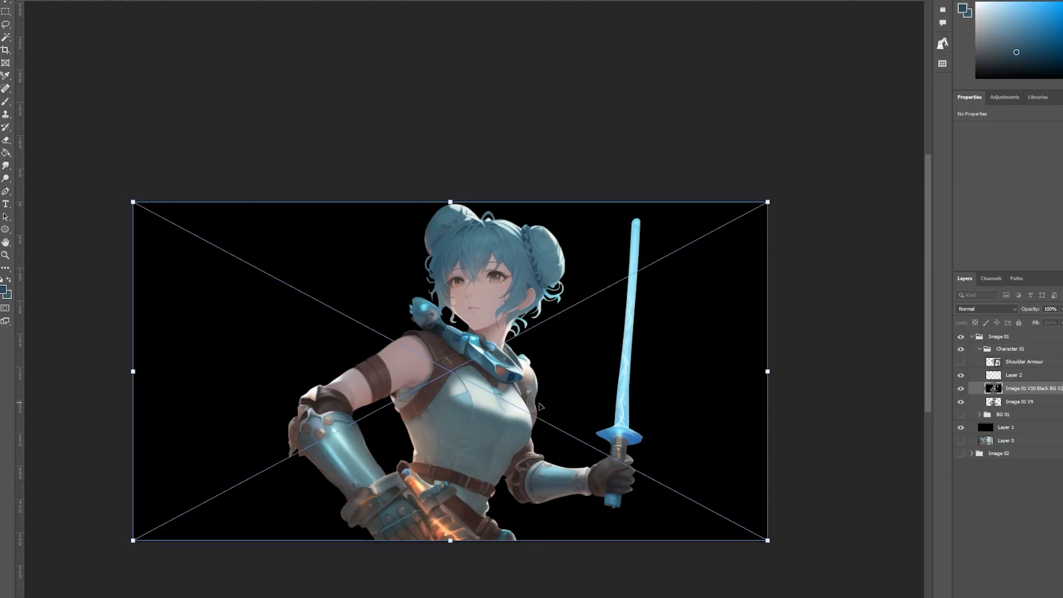
key(Return)
click(961, 361)
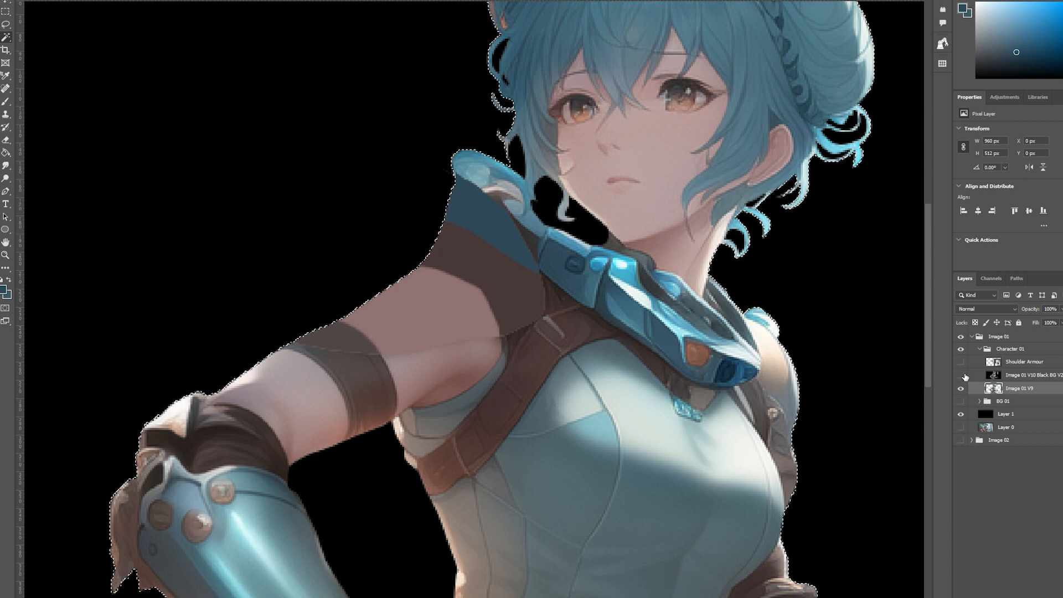
Show and select the Image 01 V10 layer, hide the black Layer 1, delete the selected black background, and deselect
click(961, 374)
click(1025, 375)
click(962, 414)
click(322, 511)
key(Delete)
key(ctrl+d)
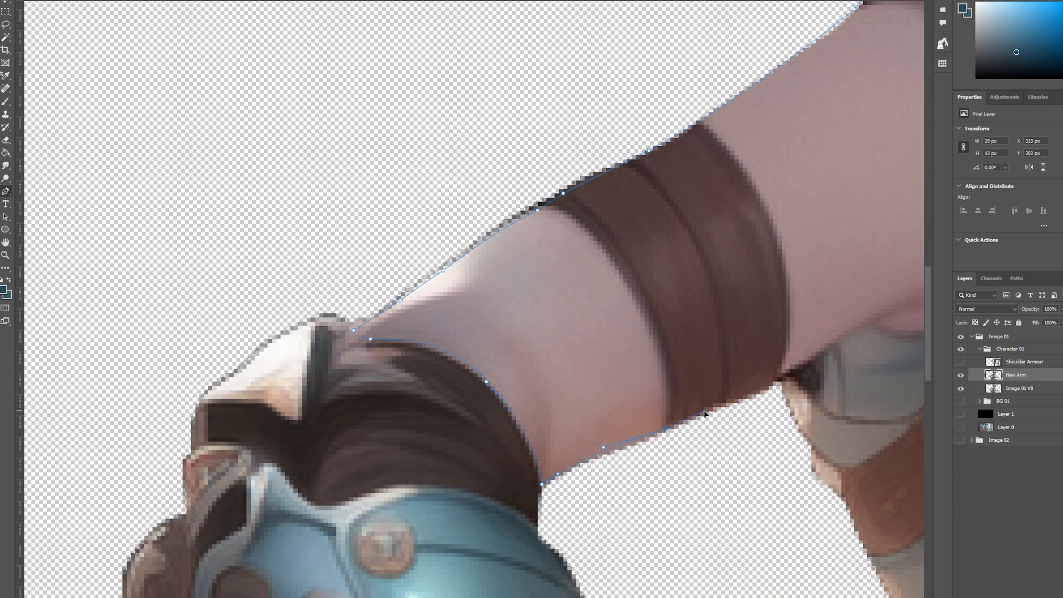
Finish the Pen path around the bare arm and shoulder on New Arm and convert it to a selection with 0 px feather
click(470, 404)
click(586, 427)
click(588, 104)
drag(354, 243, 351, 254)
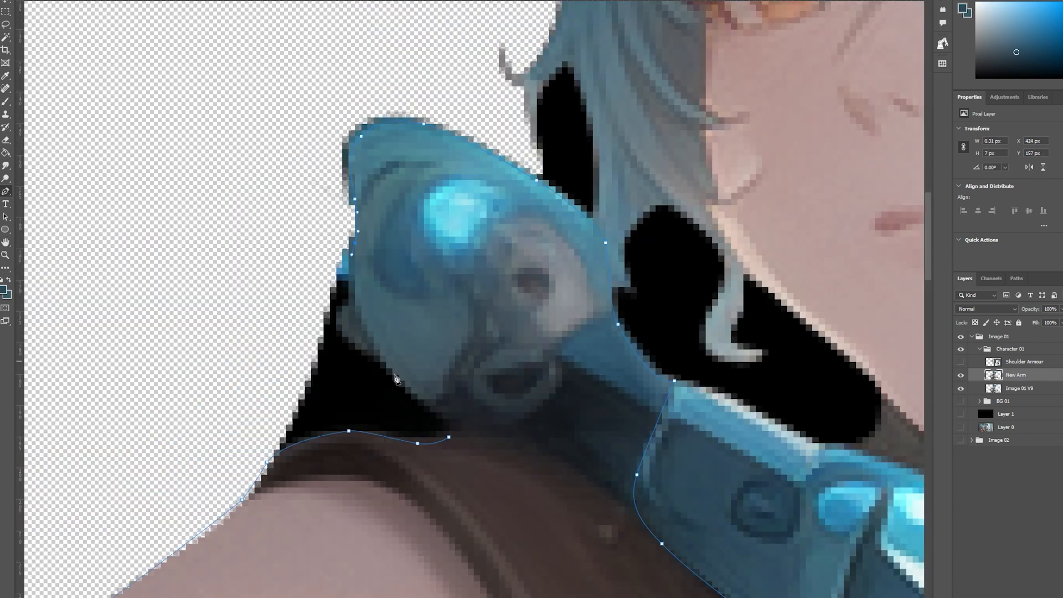
click(389, 363)
click(449, 437)
scroll(487, 456, down, 5)
drag(493, 470, 496, 392)
right_click(473, 417)
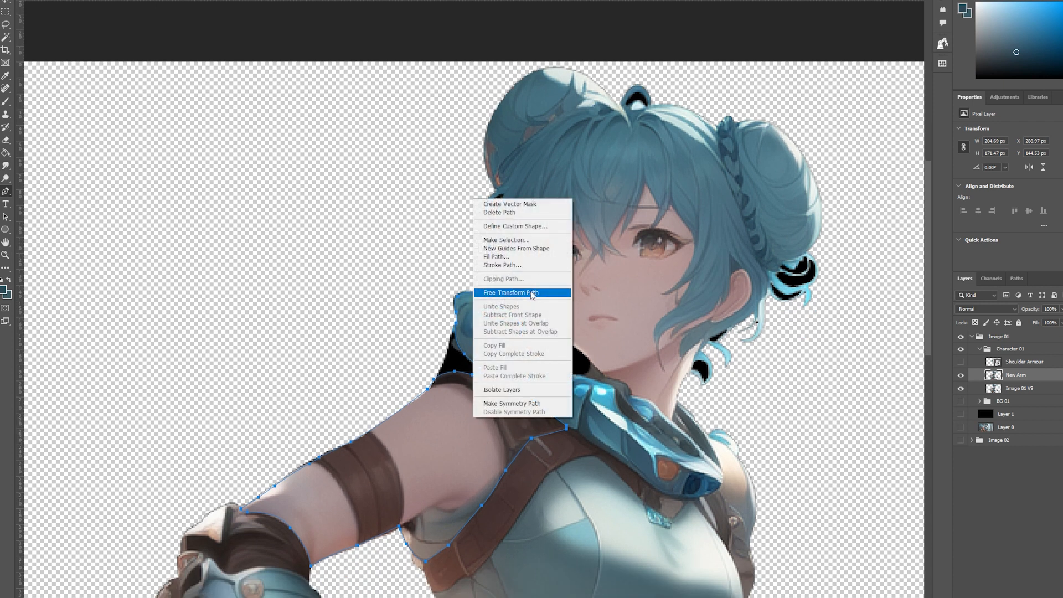
click(506, 240)
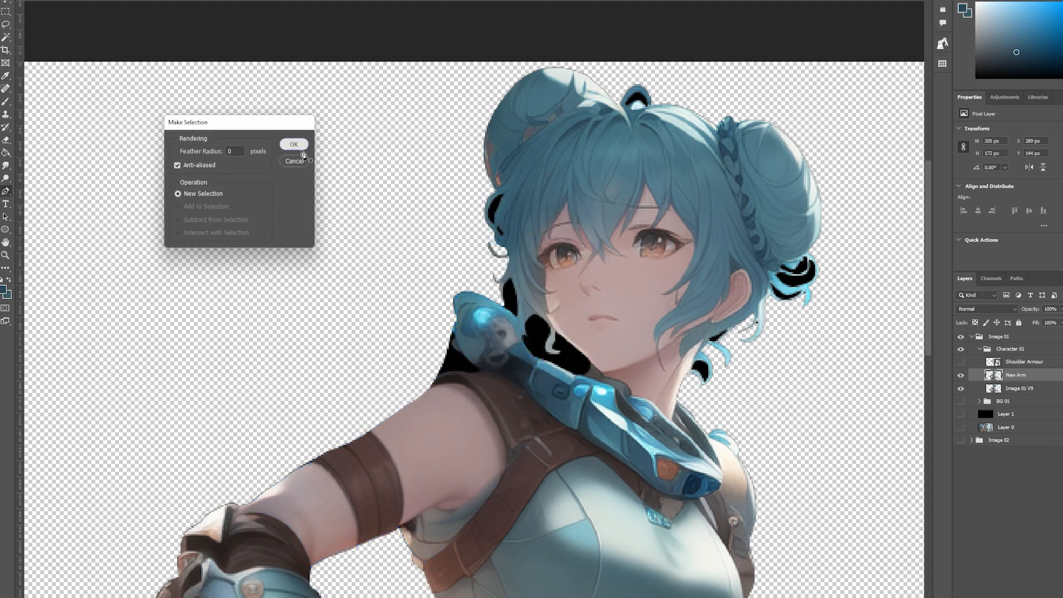
click(294, 144)
Copy the selected arm and shoulder onto their own layer and delete the full-picture New Arm layer
key(ctrl+j)
click(1019, 392)
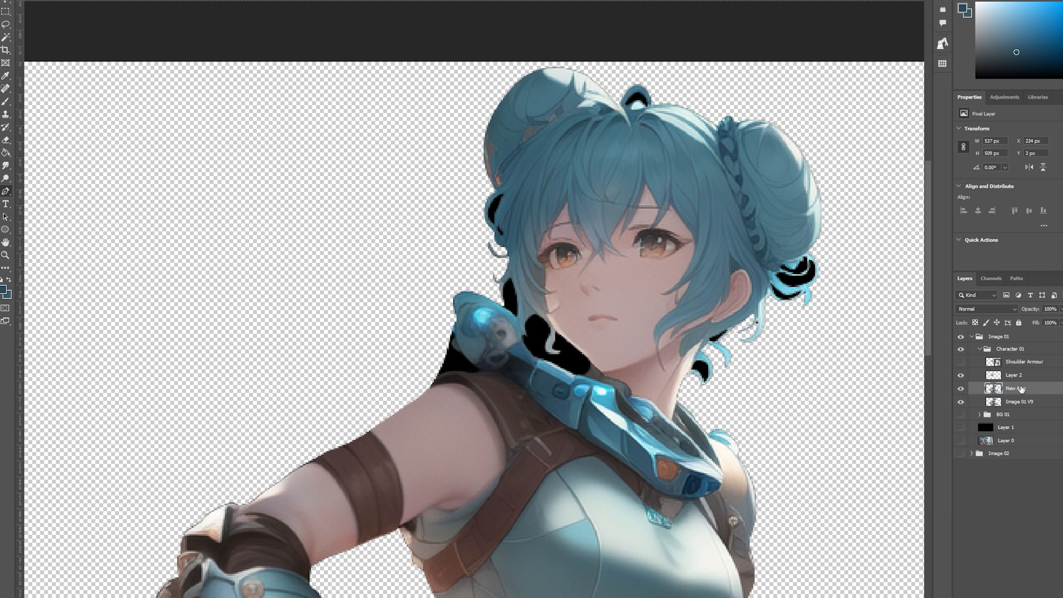
key(Delete)
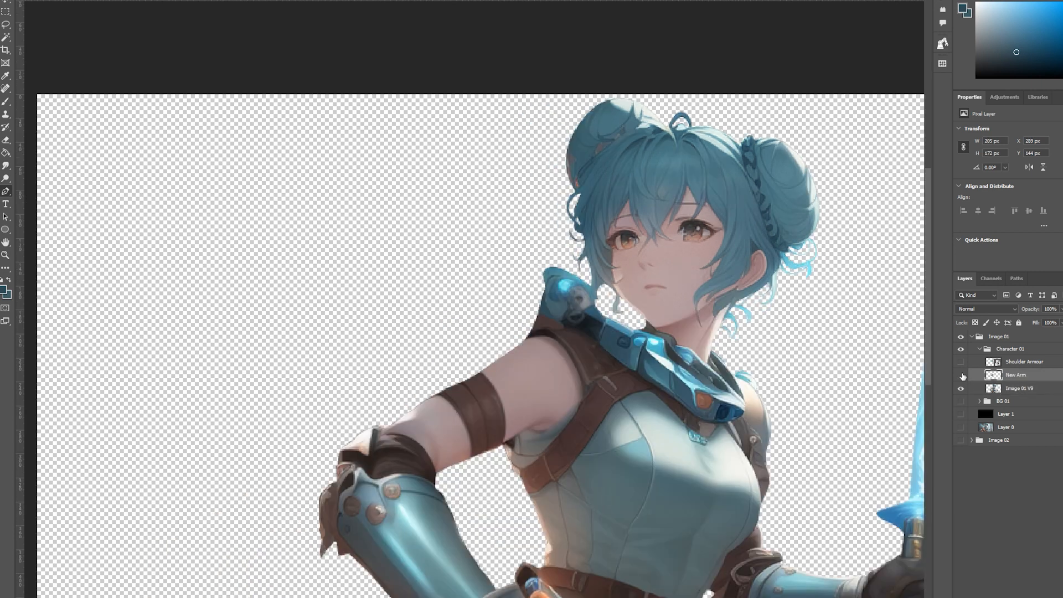
Compare the character with the New Arm and Shoulder Armour layers shown and hidden
click(962, 376)
click(961, 376)
click(962, 375)
click(962, 376)
click(962, 363)
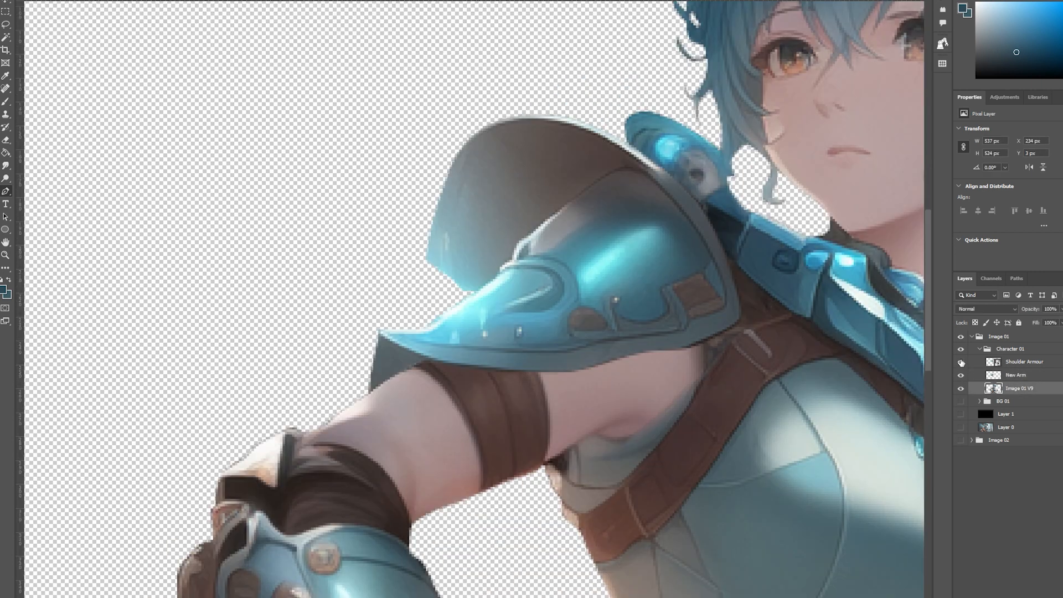
click(961, 363)
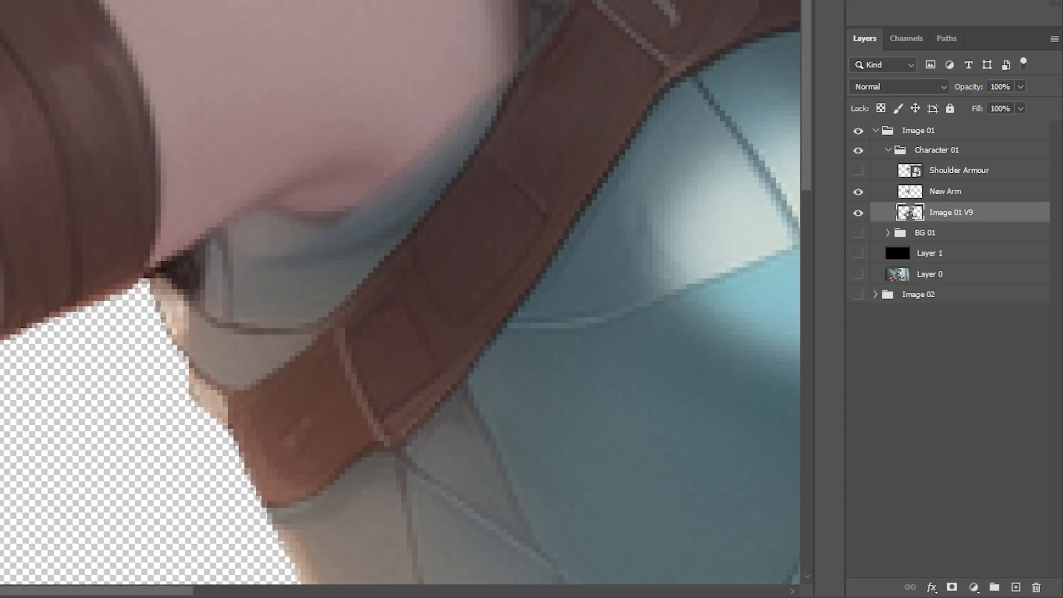
Add a layer mask to Image 01 V9 and paint out the old edges showing around the new arm with black
click(952, 587)
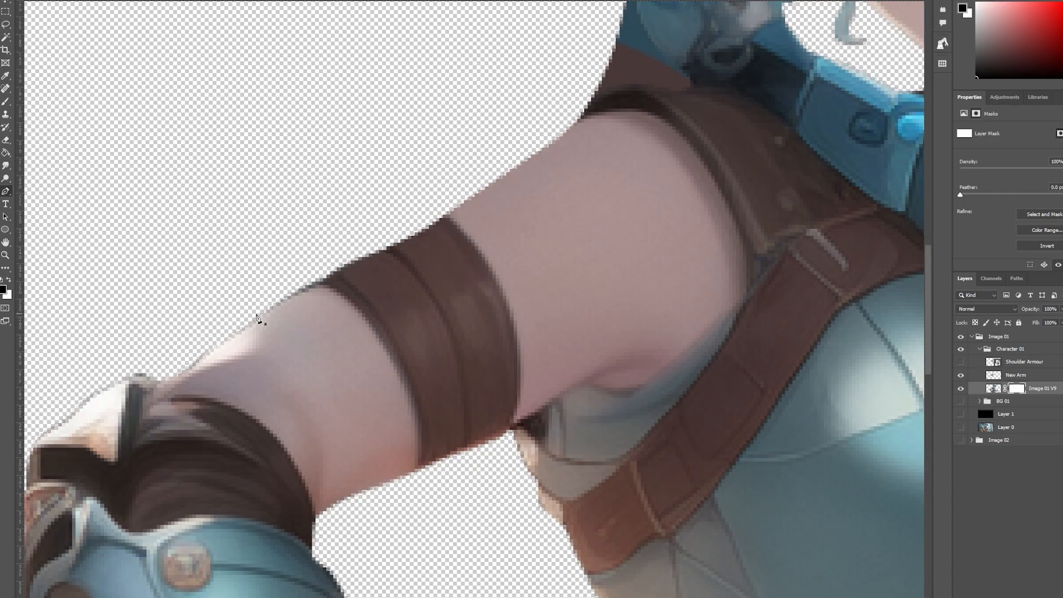
key(b)
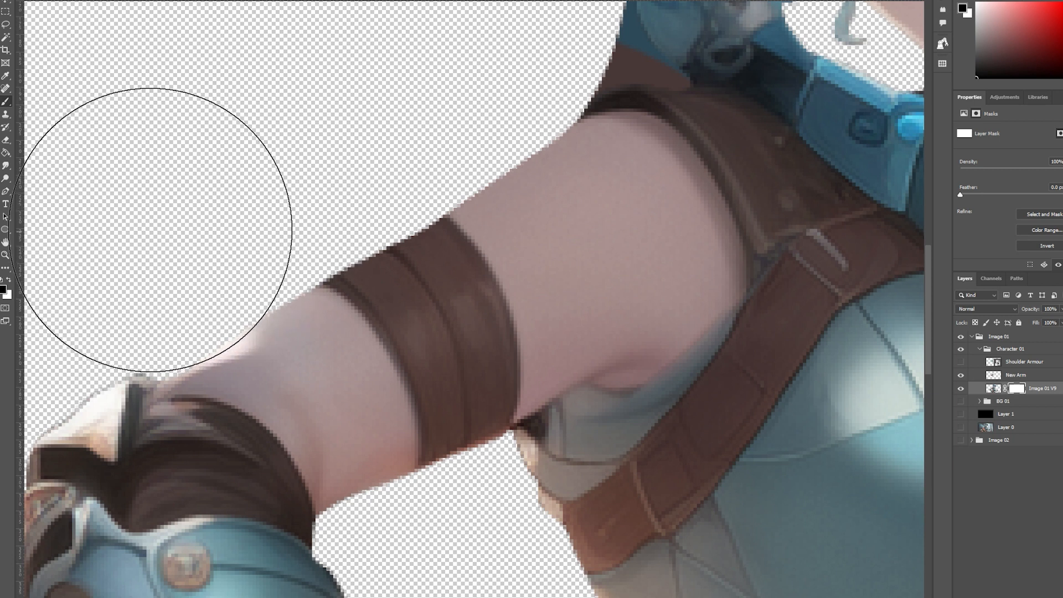
click(36, 1)
mouse_move(487, 455)
mouse_down()
mouse_move(423, 511)
mouse_move(356, 509)
mouse_up()
scroll(520, 432, down, 5)
scroll(554, 432, up, 4)
scroll(609, 437, down, 4)
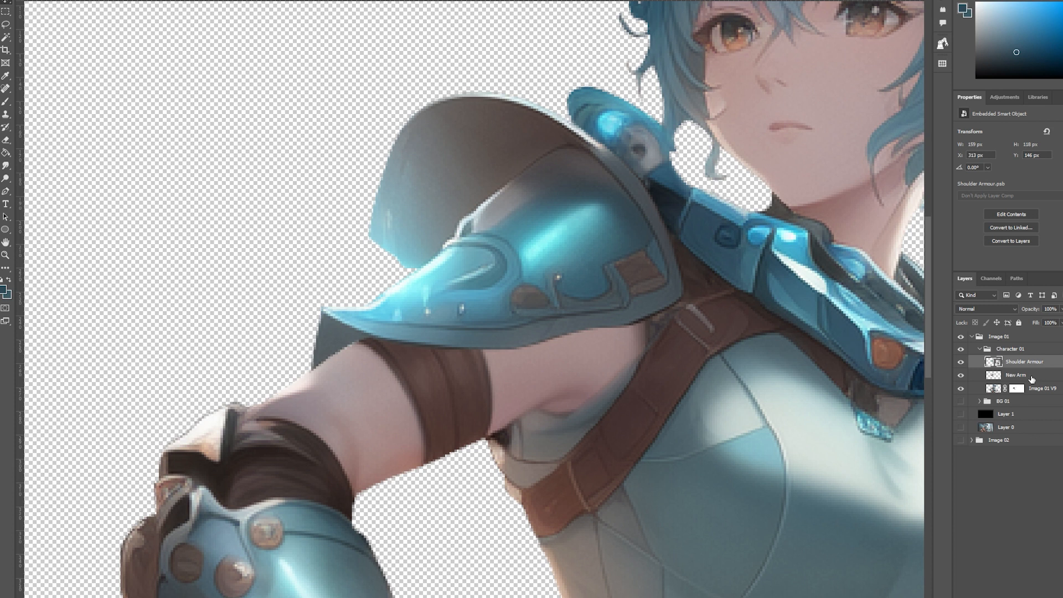
Rename the Shoulder Armour layer to Shoulder Armour Top and rasterize it
scroll(364, 363, up, 3)
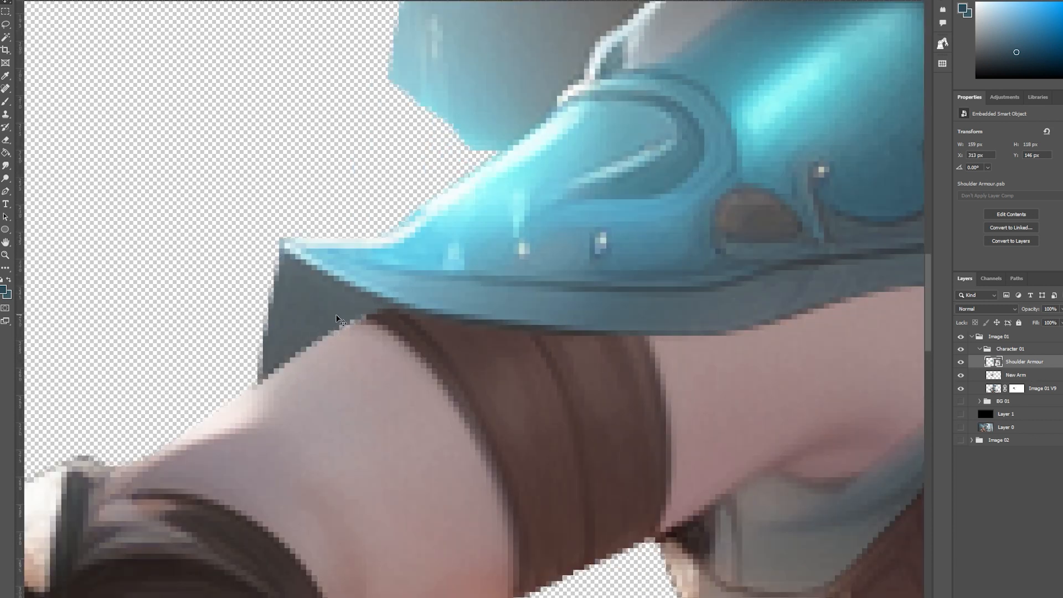
double_click(1054, 364)
text(Top)
key(Return)
right_click(1045, 360)
click(1024, 388)
Trace a Pen path around the dark flap beneath the shoulder armour's tip and convert it to a selection
key(p)
click(421, 314)
drag(279, 243, 260, 207)
click(241, 303)
click(246, 407)
click(377, 340)
click(421, 314)
right_click(339, 329)
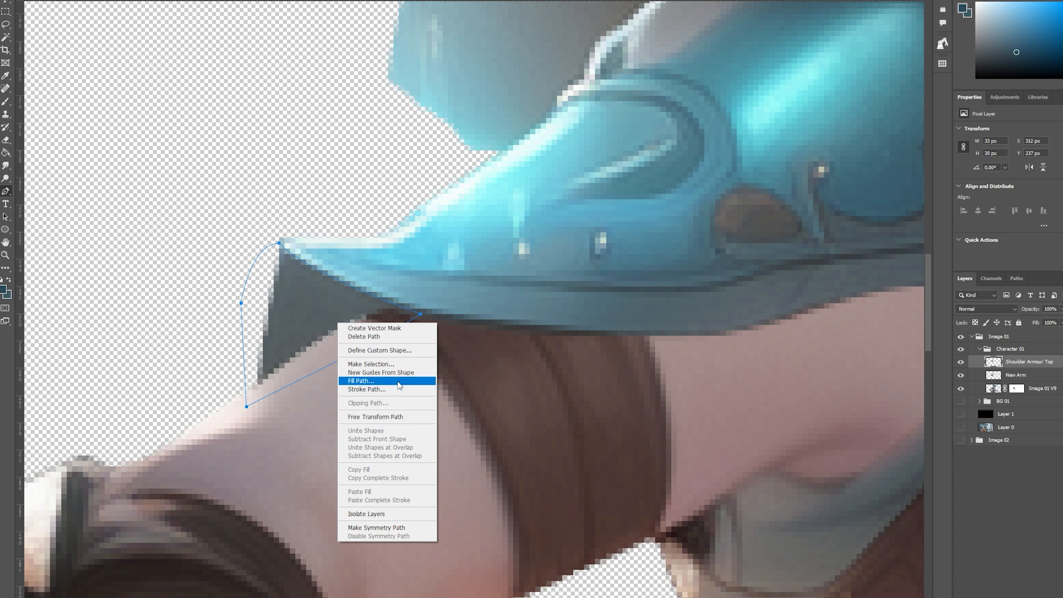
click(370, 364)
click(294, 144)
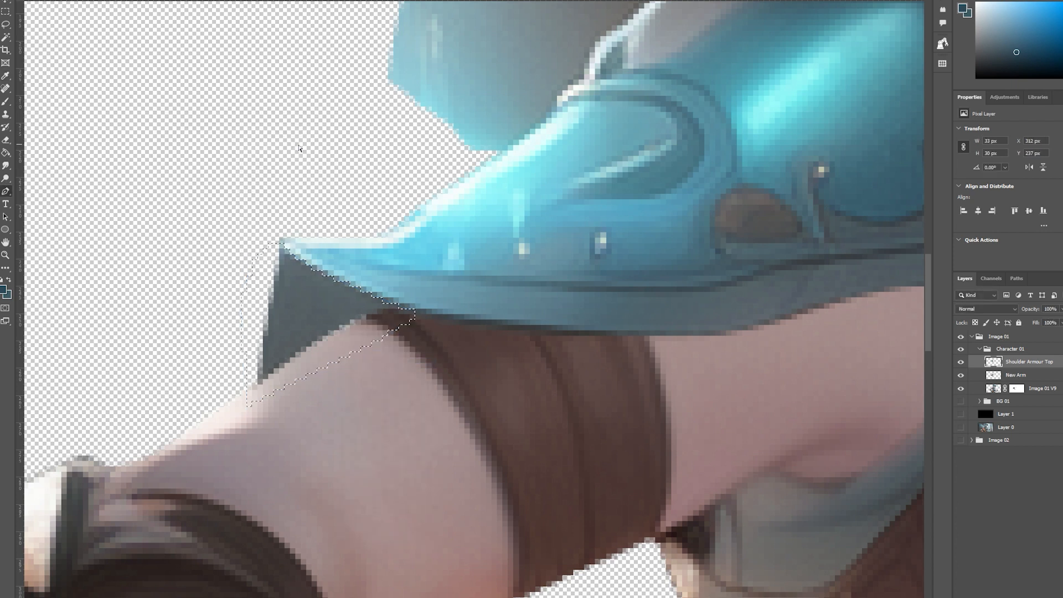
Cut the dark armour flap onto its own layer and move it back into line beneath the armour's tip
key(ctrl+x)
key(ctrl+v)
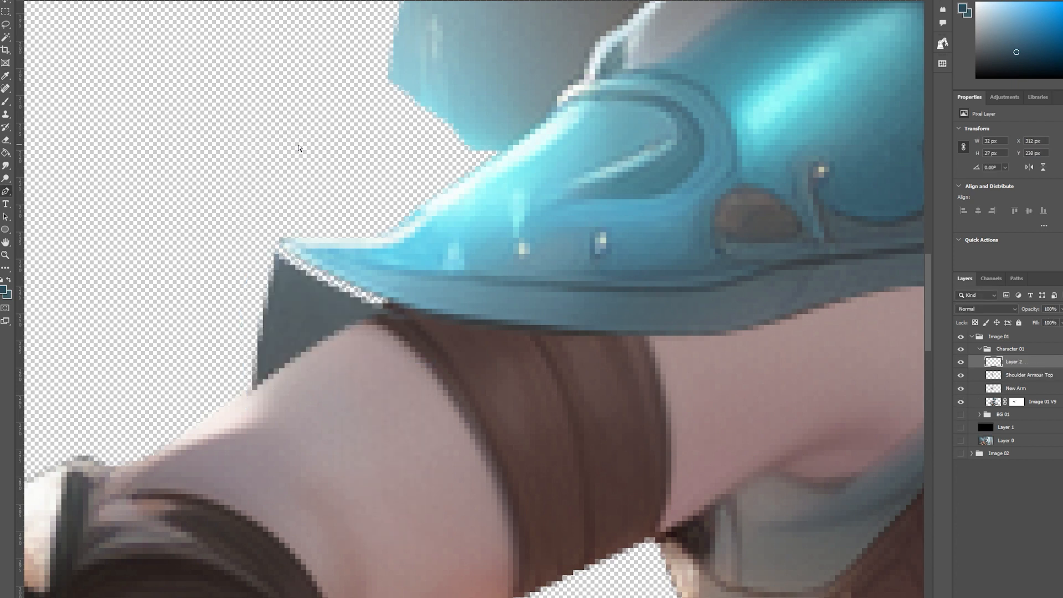
key(v)
drag(339, 277, 343, 271)
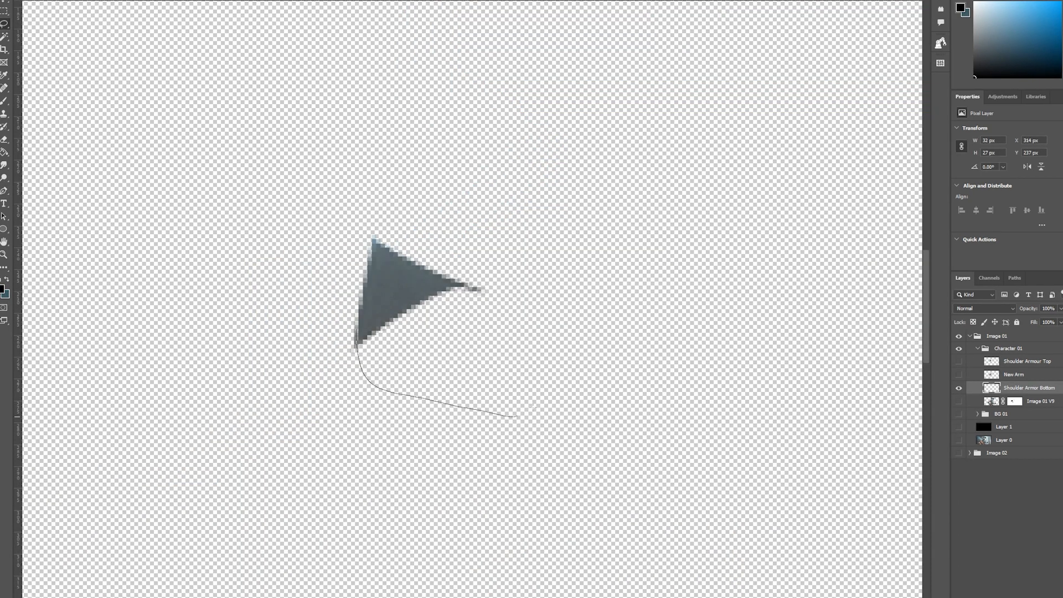
Lasso an area below the flap on Shoulder Armor Bottom, smudge the flap's colour into it, and deselect
drag(355, 343, 358, 331)
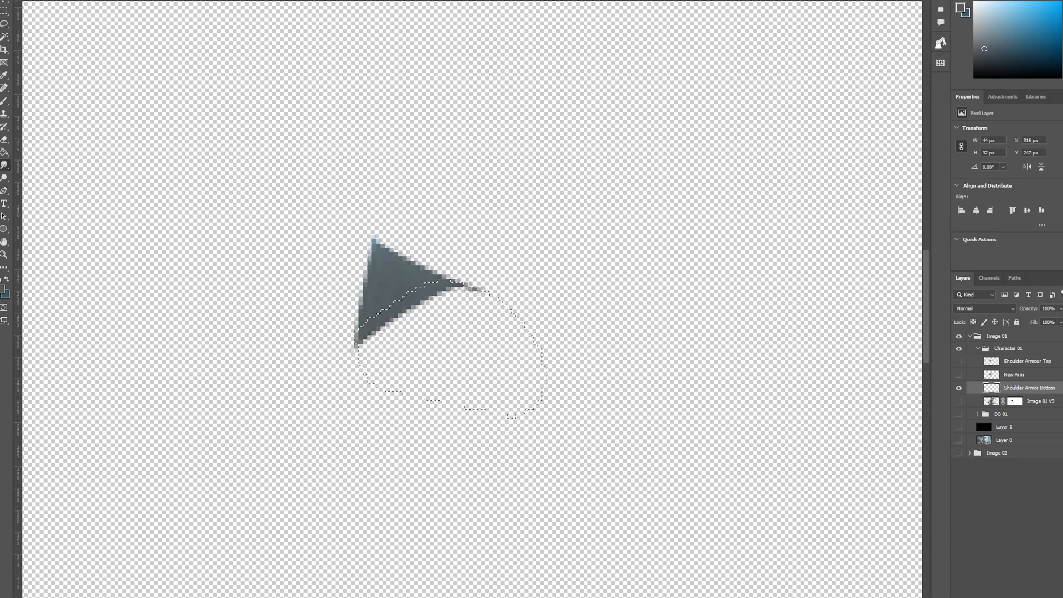
click(38, 0)
click(55, 106)
mouse_move(382, 321)
mouse_down()
mouse_move(468, 361)
mouse_move(431, 281)
mouse_move(480, 299)
mouse_move(406, 367)
mouse_move(512, 411)
mouse_move(543, 377)
mouse_up()
key(m)
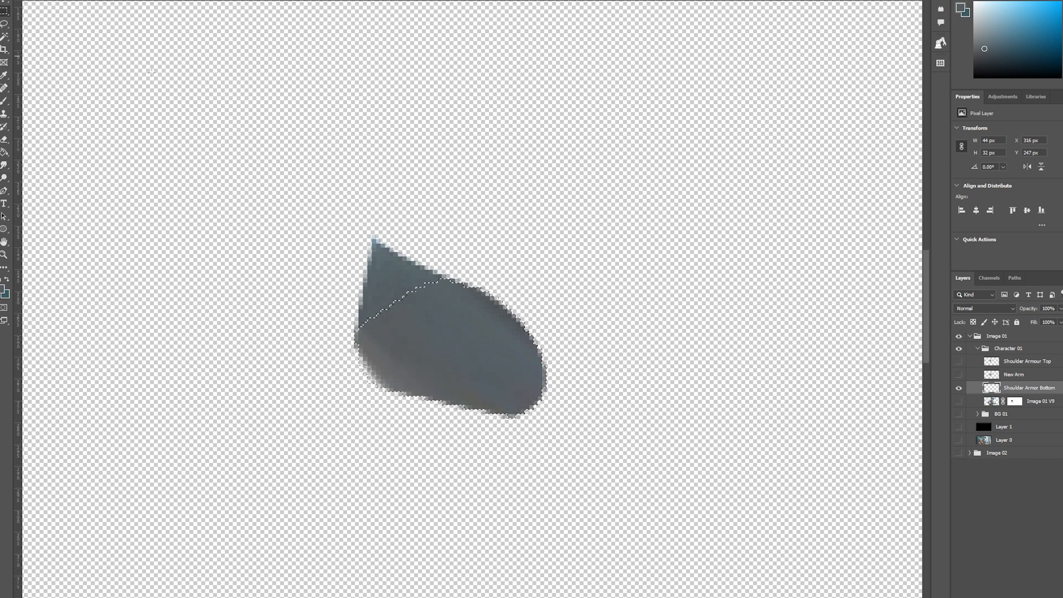
key(ctrl+d)
Show New Arm and Shoulder Armour Top and try moving both armour layers together over the arm
scroll(583, 244, down, 5)
click(959, 375)
click(959, 362)
ctrl+click(1039, 363)
key(v)
drag(672, 248, 674, 236)
key(Escape)
scroll(791, 226, up, 4)
scroll(789, 228, up, 2)
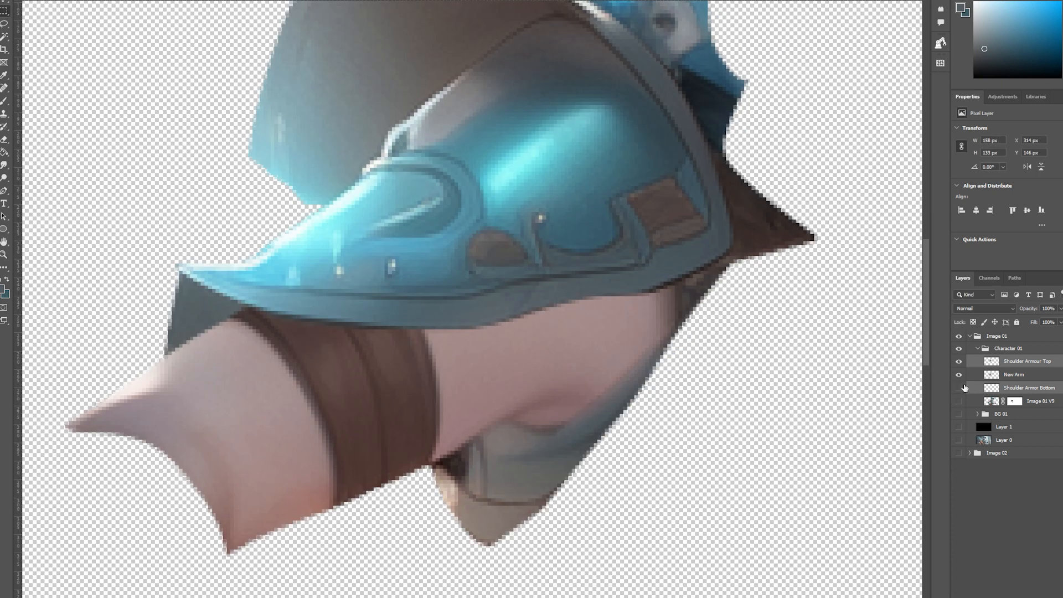
Hide New Arm and Shoulder Armour Top, lasso the area beside the Shoulder Armor Bottom flap, smudge its colour across, and deselect
click(959, 375)
click(959, 362)
scroll(258, 302, up, 1)
click(5, 24)
mouse_move(176, 266)
mouse_down()
mouse_move(226, 265)
mouse_move(314, 419)
mouse_up()
click(5, 165)
click(1029, 388)
drag(266, 333, 354, 312)
drag(299, 355, 374, 388)
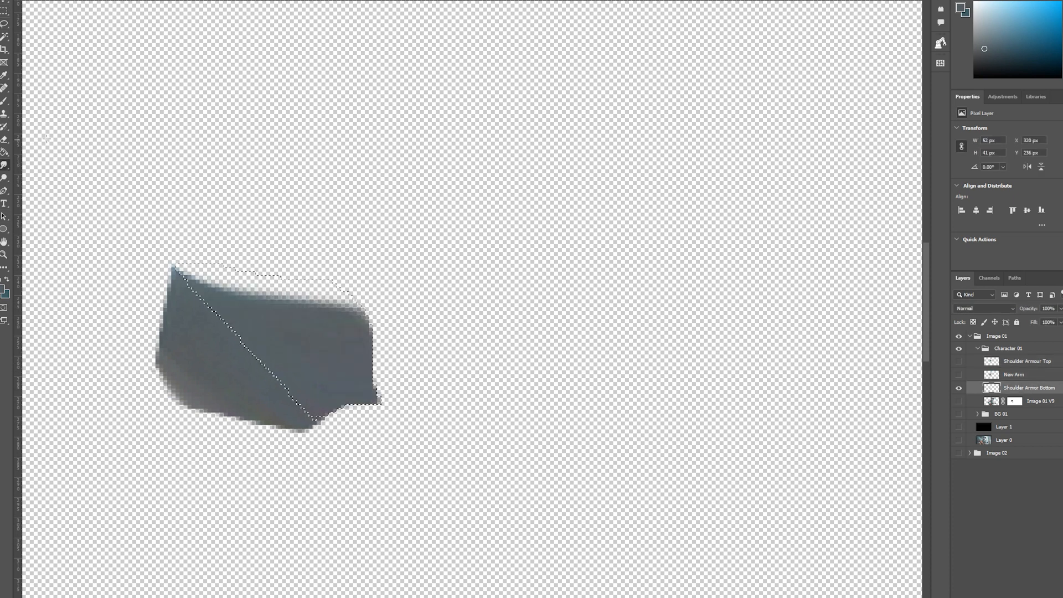
drag(232, 304, 332, 288)
click(5, 11)
key(ctrl+d)
Show Shoulder Armour Top again and test-move both shoulder armour layers together against the arm
click(959, 363)
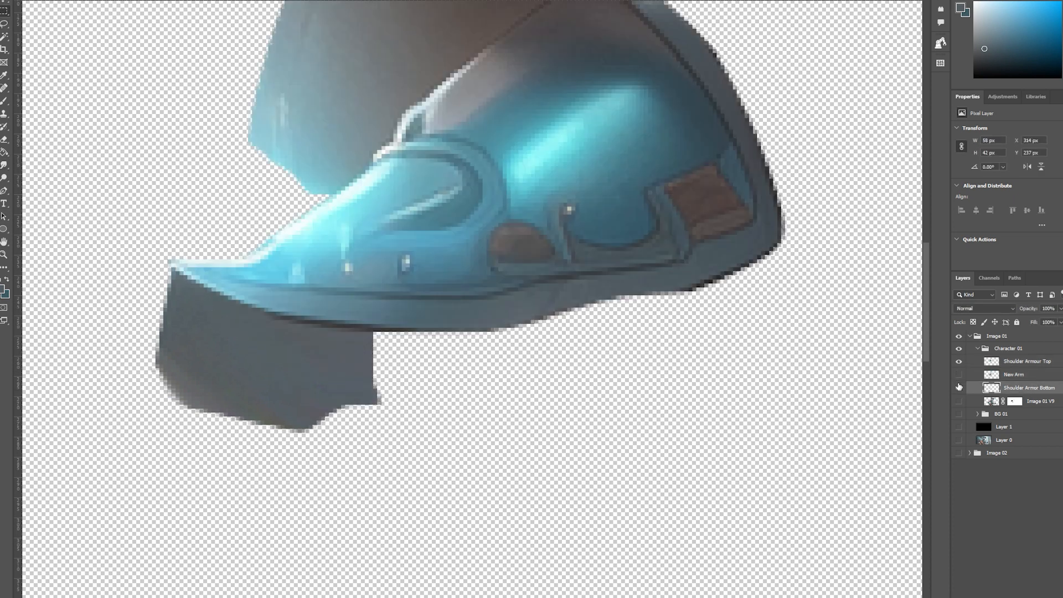
scroll(487, 342, down, 5)
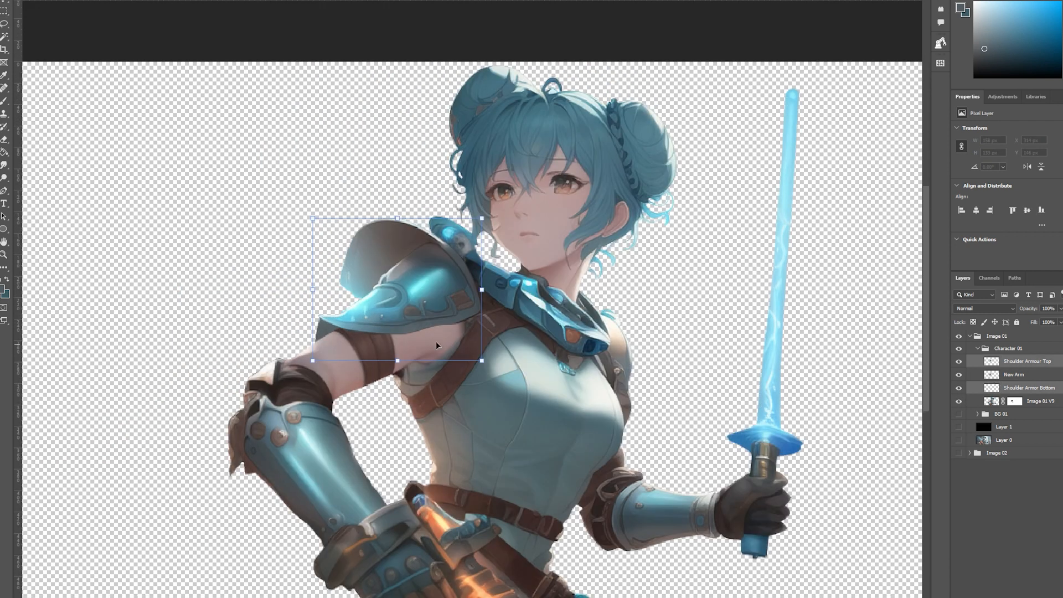
drag(435, 341, 430, 338)
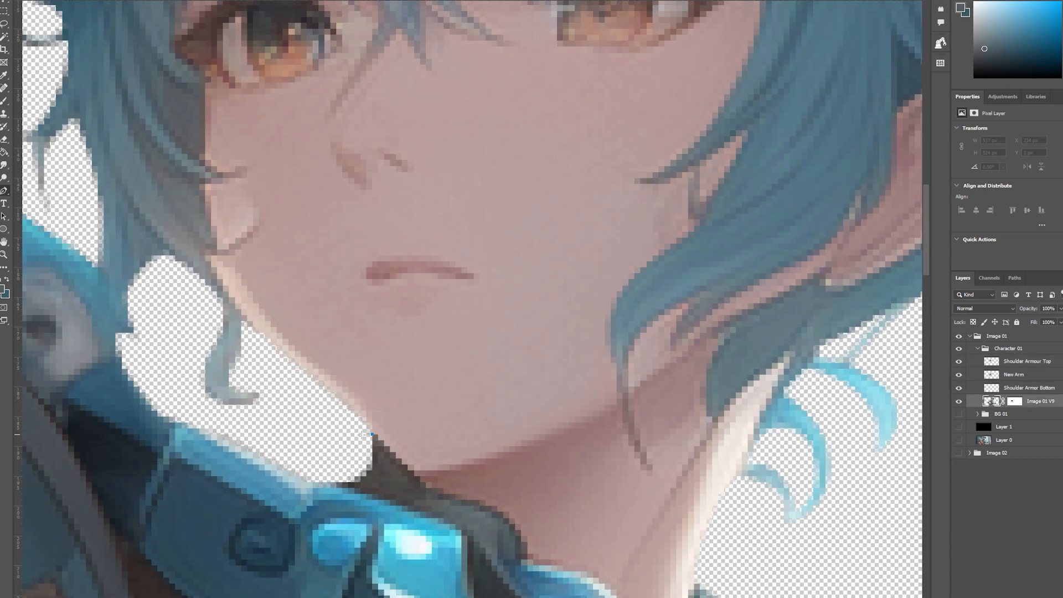
Trace a Pen path on Image 01 V9 from the gap beside the jaw loosely around the hair and both buns
click(253, 423)
click(140, 380)
scroll(64, 213, down, 6)
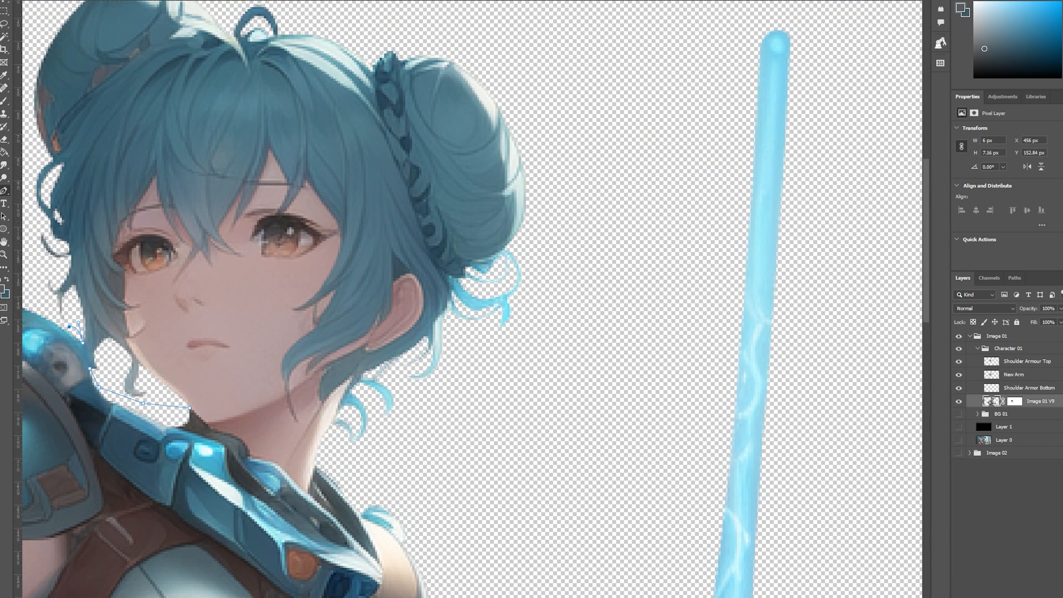
click(183, 64)
click(292, 10)
click(600, 48)
click(571, 248)
click(457, 315)
Continue the path down the back of the neck and along the collar's upper edge under the chin
scroll(410, 309, up, 4)
click(350, 323)
scroll(351, 327, up, 2)
click(334, 349)
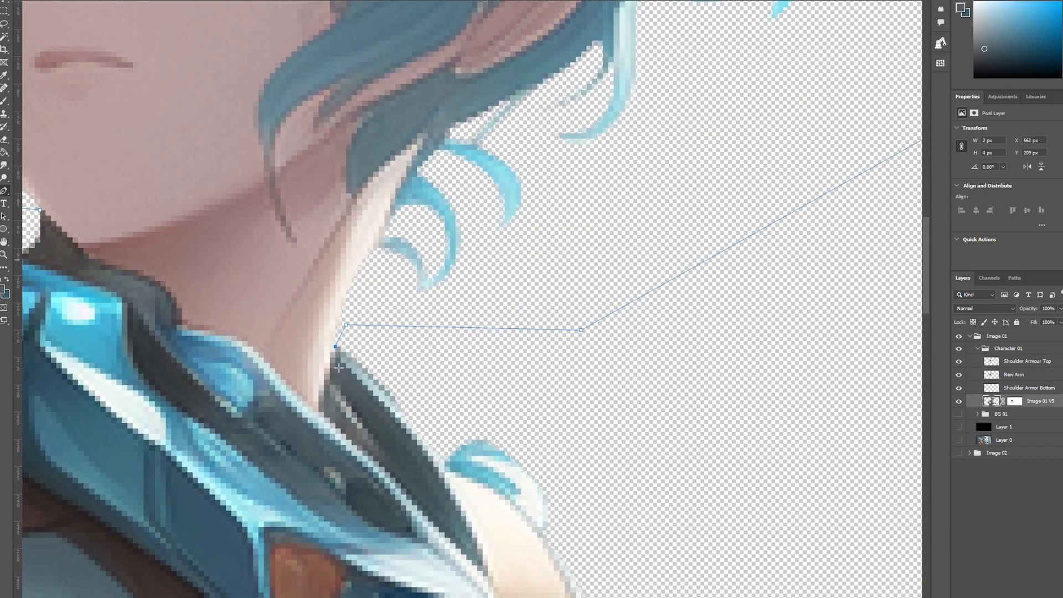
scroll(326, 400, up, 2)
click(311, 431)
scroll(265, 363, down, 2)
click(223, 336)
drag(216, 330, 428, 381)
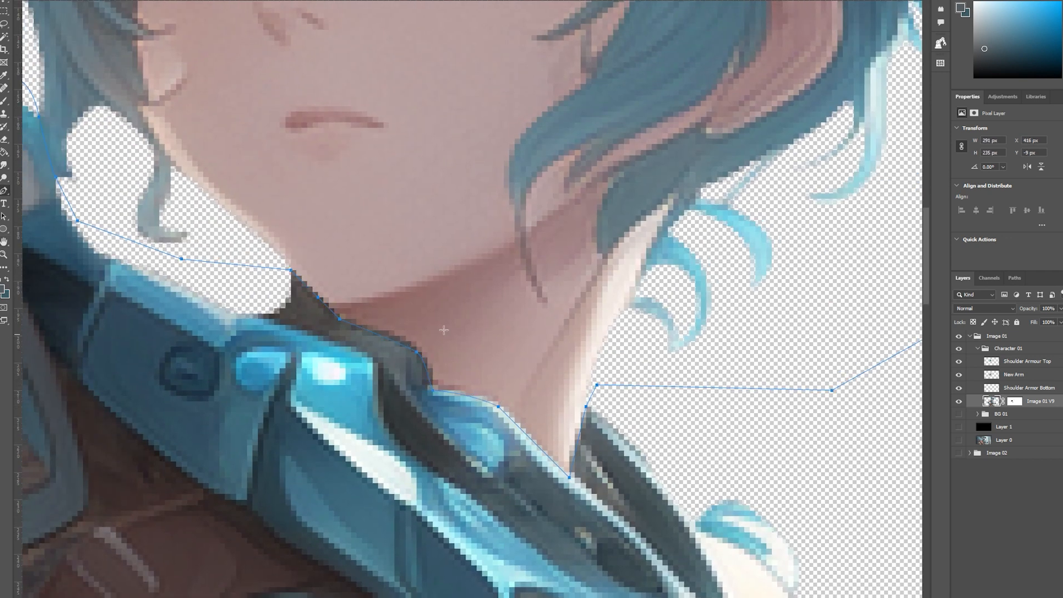
Convert the head path to a selection and separate the head and neck from Image 01 V9 onto their own layer
scroll(444, 330, down, 6)
right_click(471, 158)
click(498, 208)
click(294, 145)
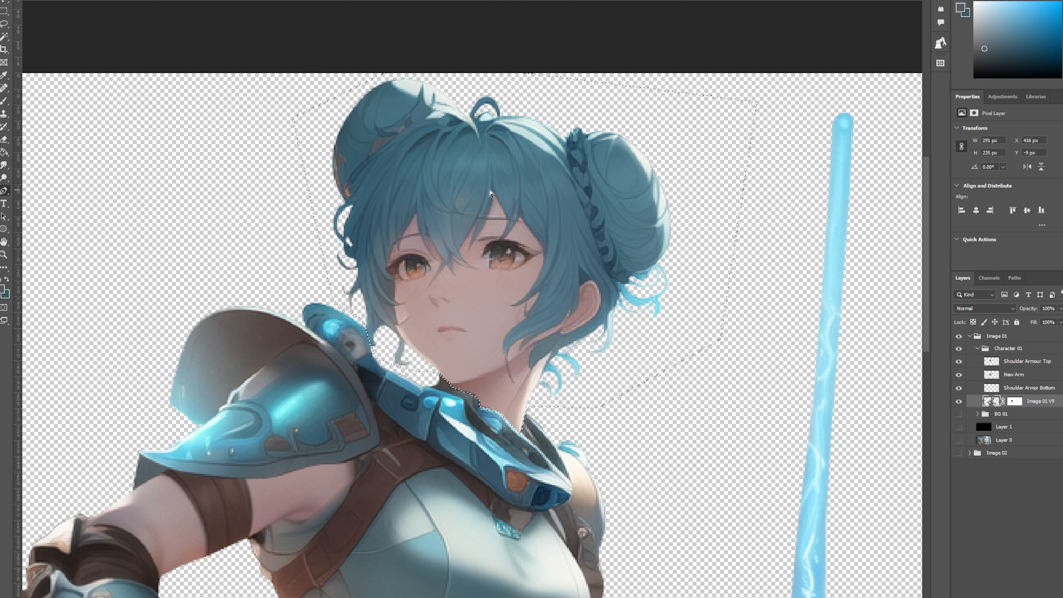
key(ctrl+j)
Test-move the separated head down over the body and bring it back up above the collar
drag(411, 77, 382, 167)
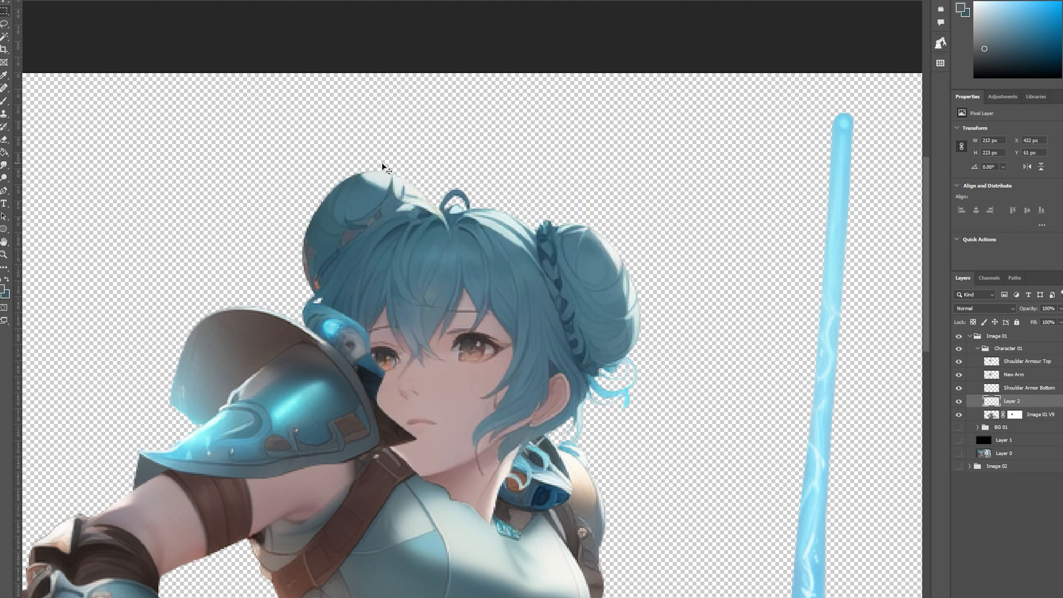
key(ctrl+t)
drag(458, 371, 481, 285)
key(Return)
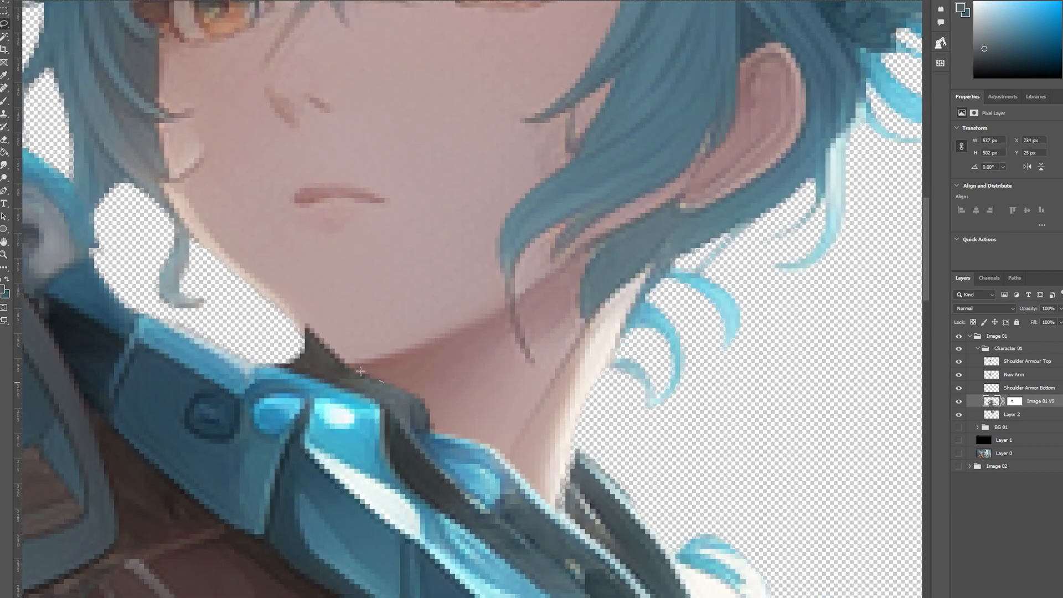
Remove the dark collar tip beneath the chin from Image 01 V9, and extend Layer 2's neck skin down into a lassoed area behind the collar
drag(295, 343, 380, 381)
key(ctrl+d)
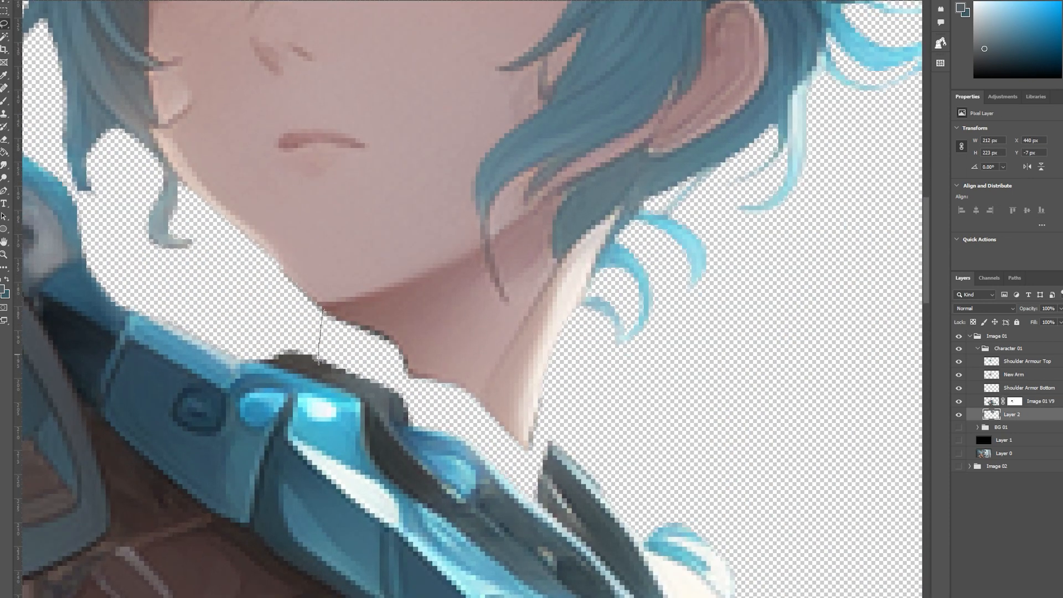
mouse_move(319, 361)
mouse_down()
mouse_move(405, 444)
mouse_move(530, 487)
mouse_move(530, 428)
mouse_move(385, 319)
mouse_up()
drag(384, 319, 327, 307)
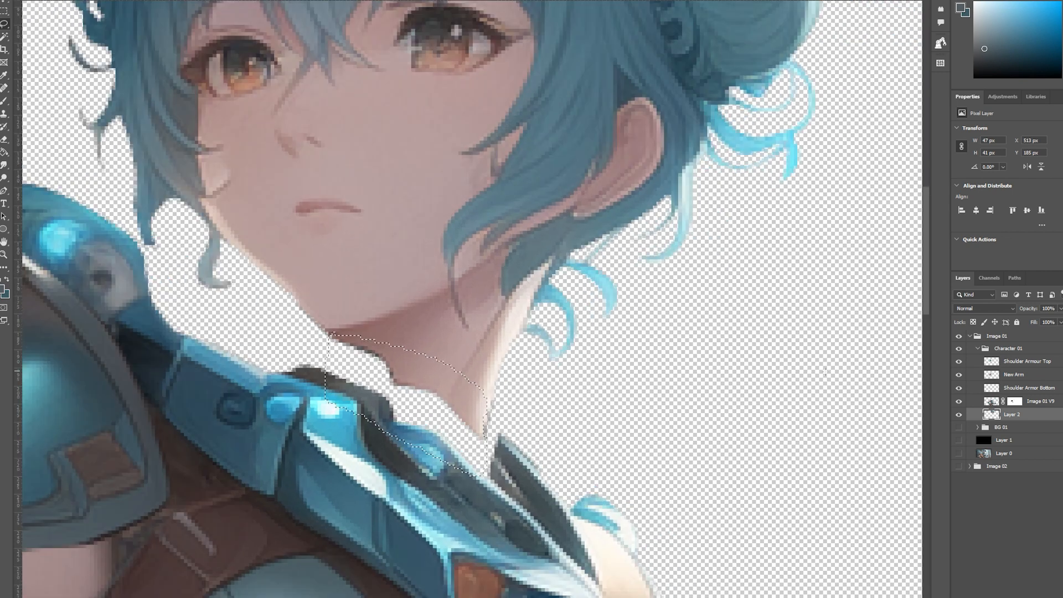
key(r)
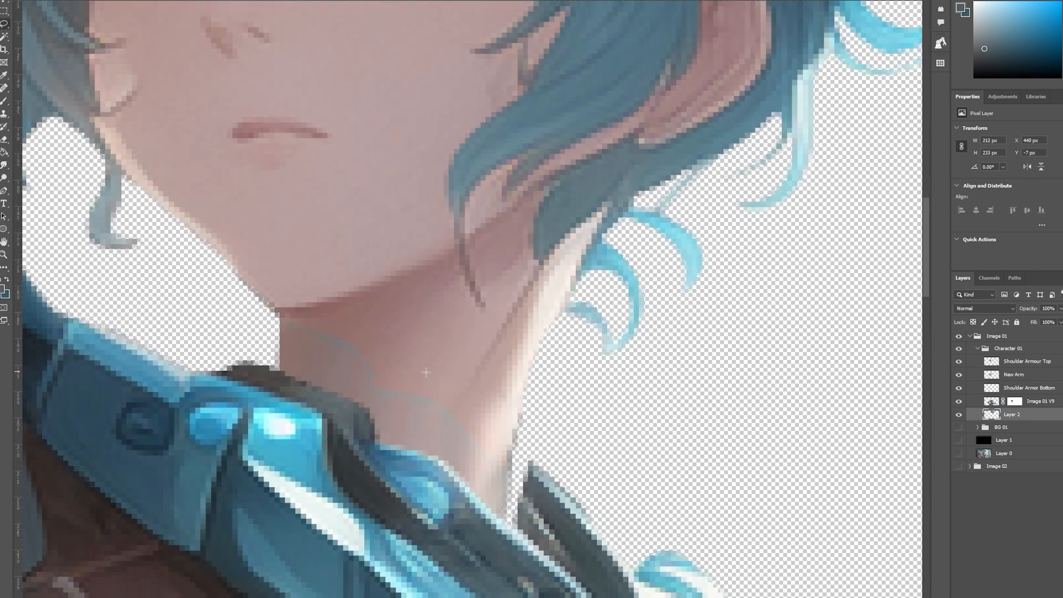
Lasso the bluish seam across the extended neck and fill it with Content-Aware in Normal mode at 100% opacity
mouse_move(264, 308)
mouse_down()
mouse_move(250, 327)
mouse_move(389, 412)
mouse_move(289, 327)
mouse_up()
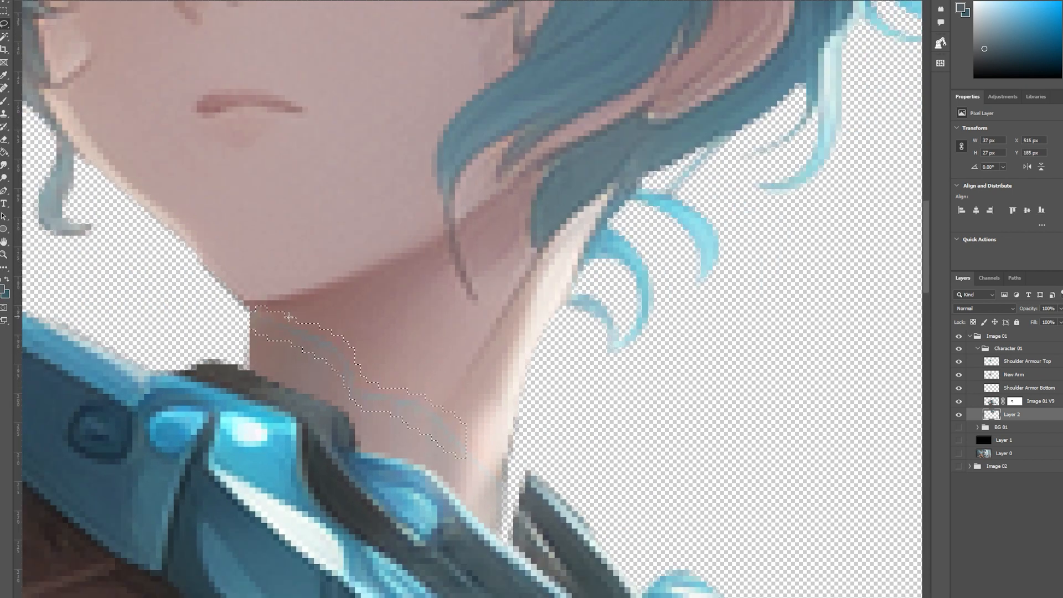
right_click(289, 319)
click(329, 439)
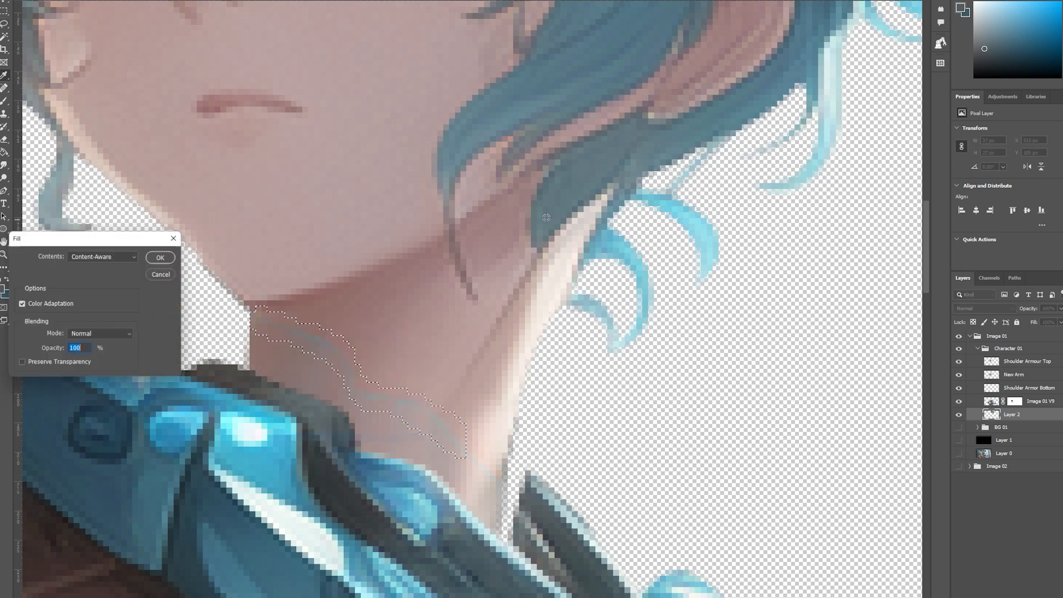
click(159, 258)
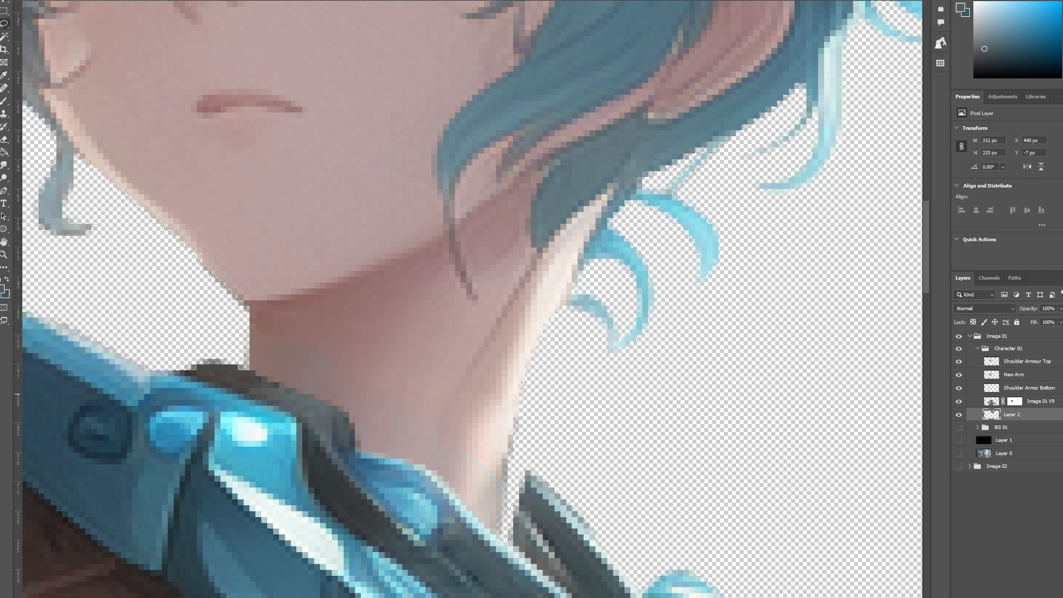
scroll(521, 383, down, 4)
scroll(530, 435, up, 2)
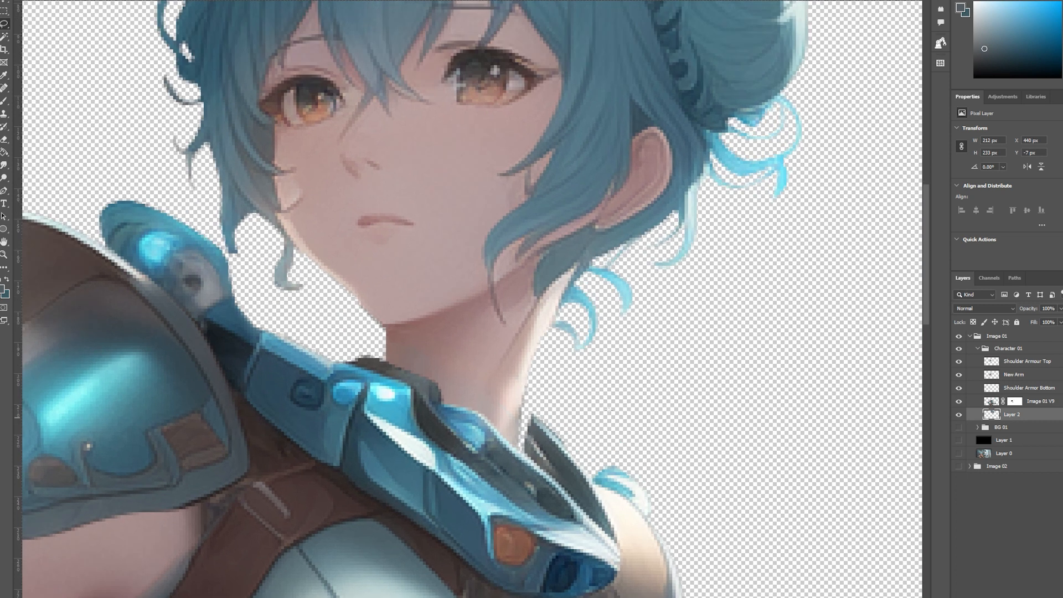
Test-move the Head layer slightly over the body, and fill the lassoed pale patch on her cheek with Content-Aware
scroll(607, 410, down, 2)
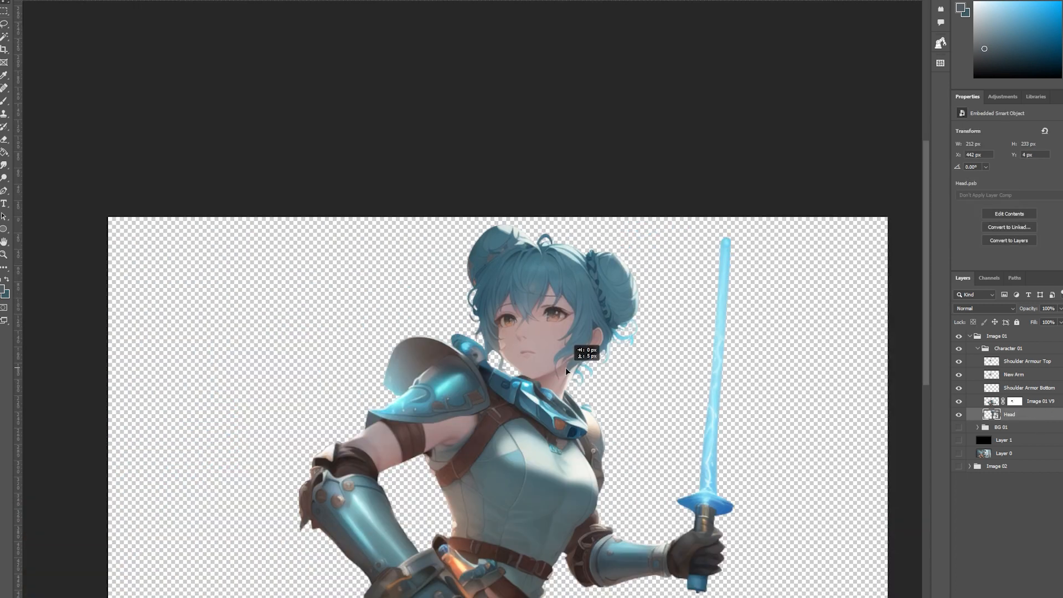
drag(565, 369, 566, 369)
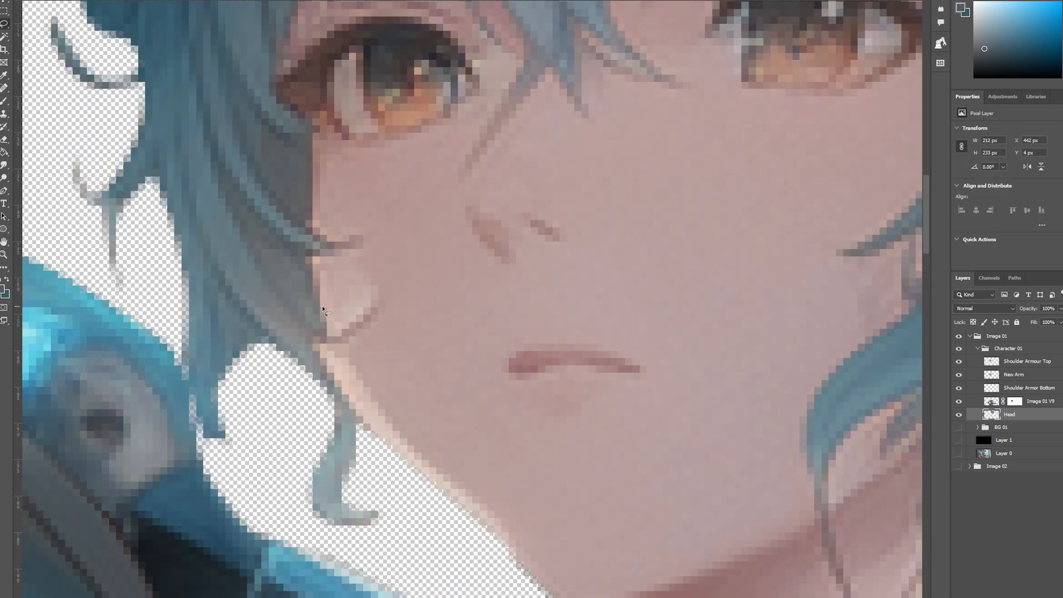
drag(362, 272, 335, 283)
right_click(355, 293)
click(382, 421)
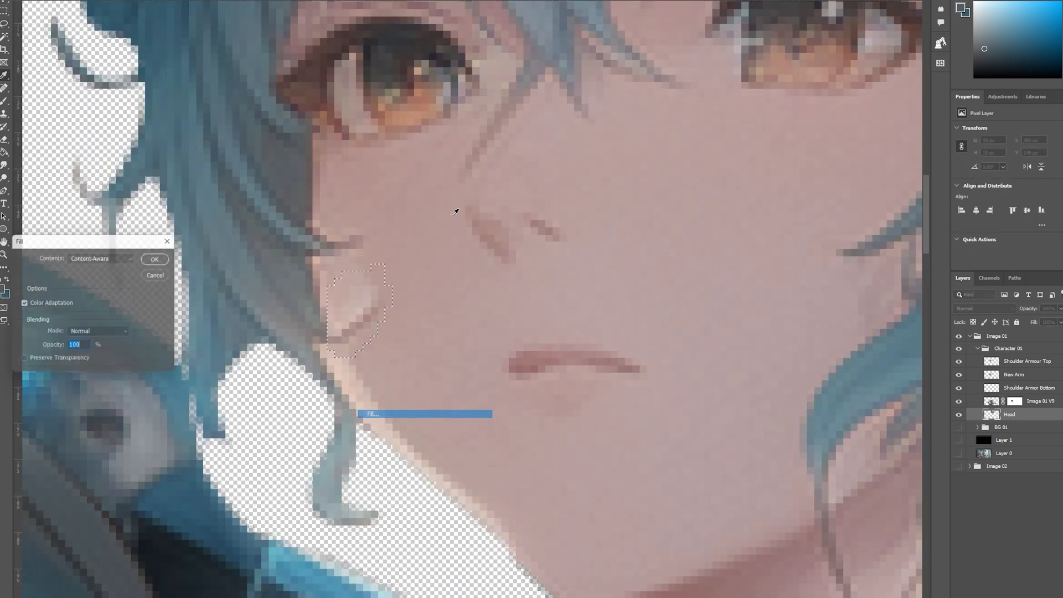
click(160, 258)
scroll(542, 309, down, 3)
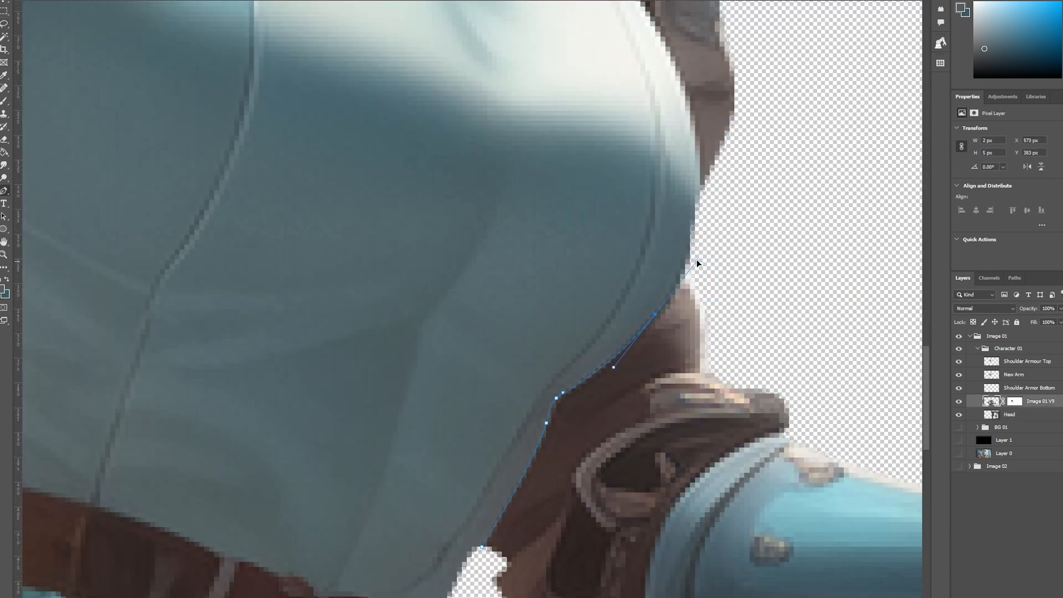
Trace a Pen path on Image 01 V9 up the torso's edge past the sword arm to the collar and out beyond the shoulder
key(ctrl+0)
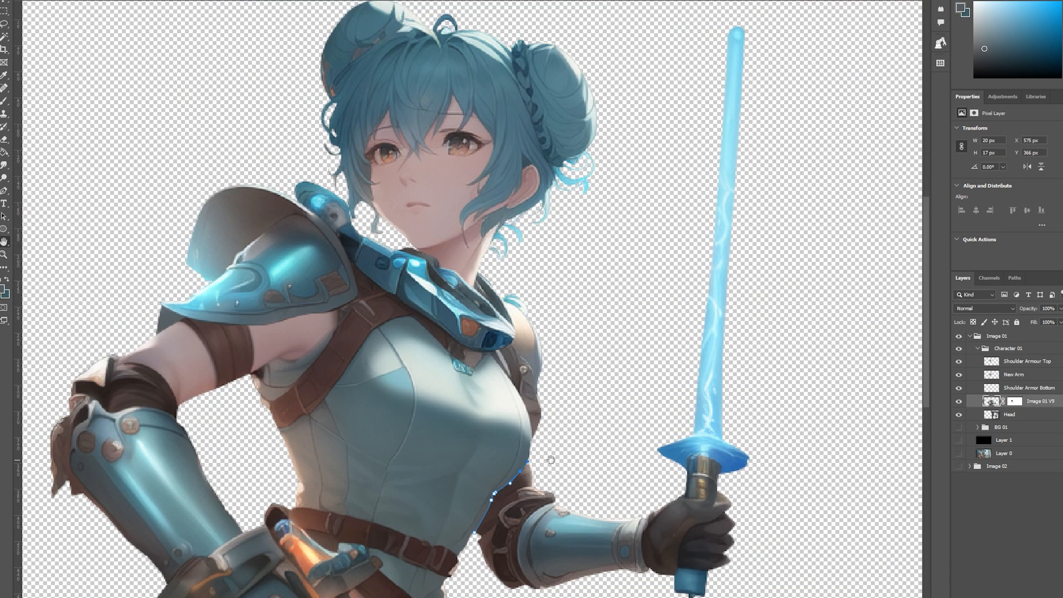
scroll(529, 371, up, 5)
drag(528, 370, 525, 346)
scroll(520, 423, down, 3)
scroll(481, 297, up, 2)
mouse_move(445, 428)
mouse_down()
mouse_move(398, 373)
mouse_move(437, 417)
mouse_up()
click(357, 307)
scroll(357, 309, up, 2)
click(407, 386)
click(439, 356)
scroll(719, 321, down, 5)
click(766, 311)
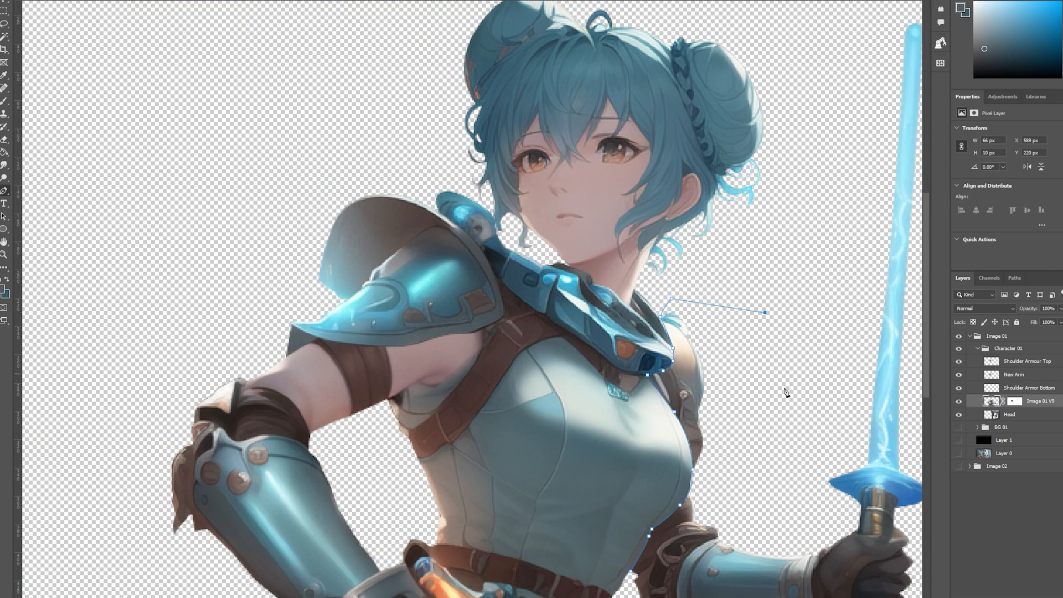
Close the path around the glowing sword, hand and forearm, and convert it to a selection
scroll(805, 324, down, 2)
click(821, 218)
click(857, 109)
click(898, 119)
click(893, 397)
click(890, 539)
click(736, 542)
scroll(711, 489, up, 6)
click(681, 460)
scroll(679, 460, down, 5)
right_click(519, 367)
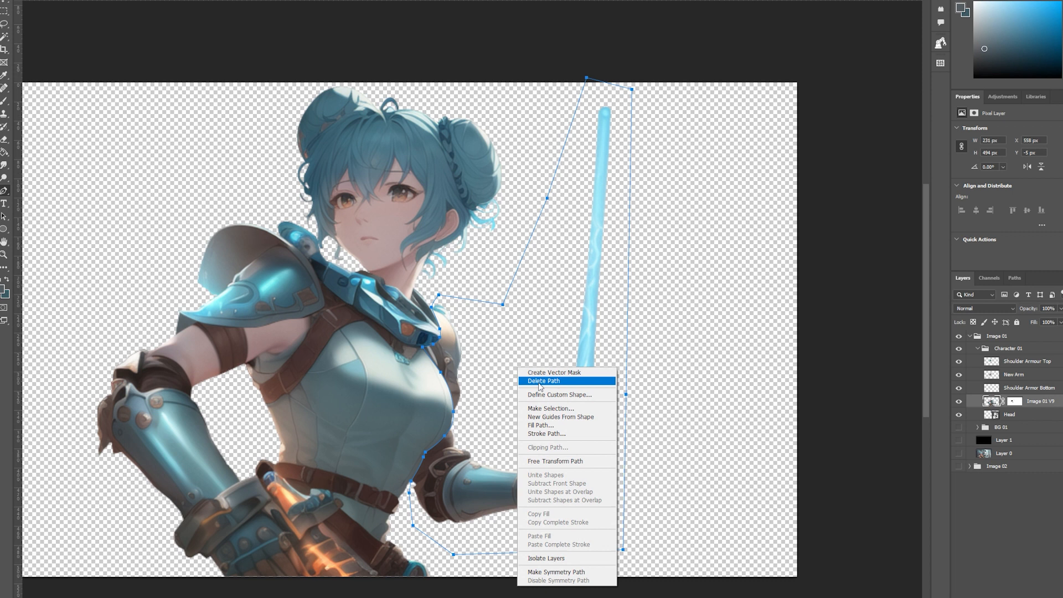
click(546, 409)
click(294, 145)
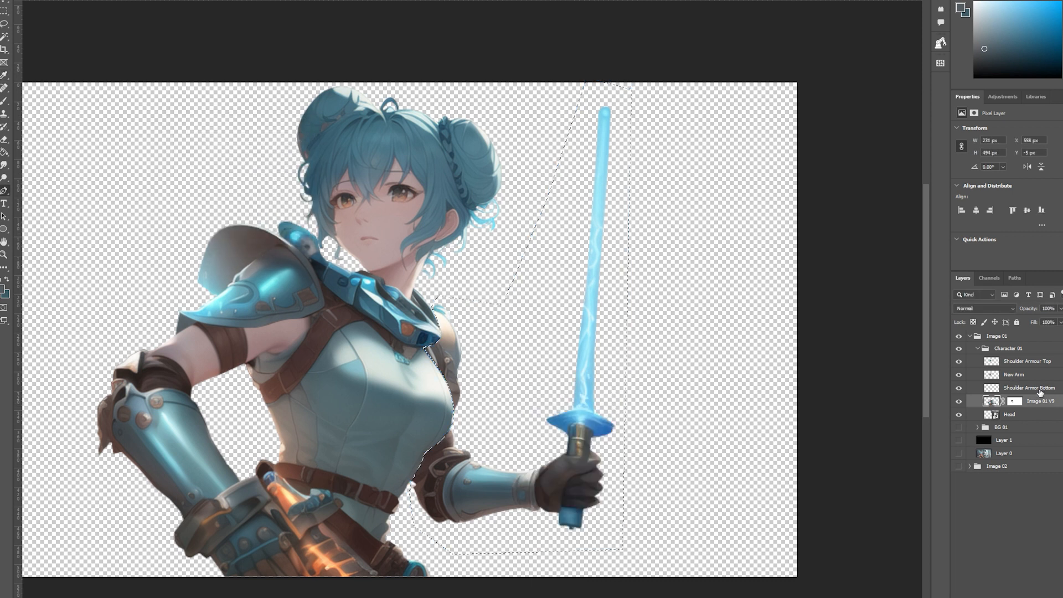
Separate the selected sword arm onto a layer named L Arm beneath Image 01 V9, and hide Image 01 V9
right_click(1041, 402)
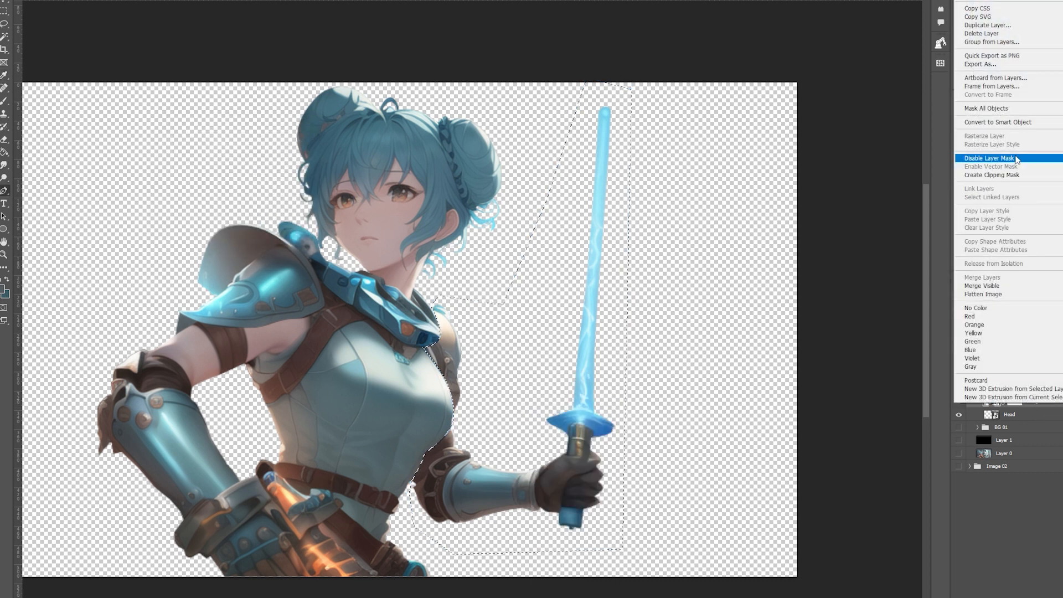
click(991, 158)
drag(1015, 403, 1032, 425)
click(959, 400)
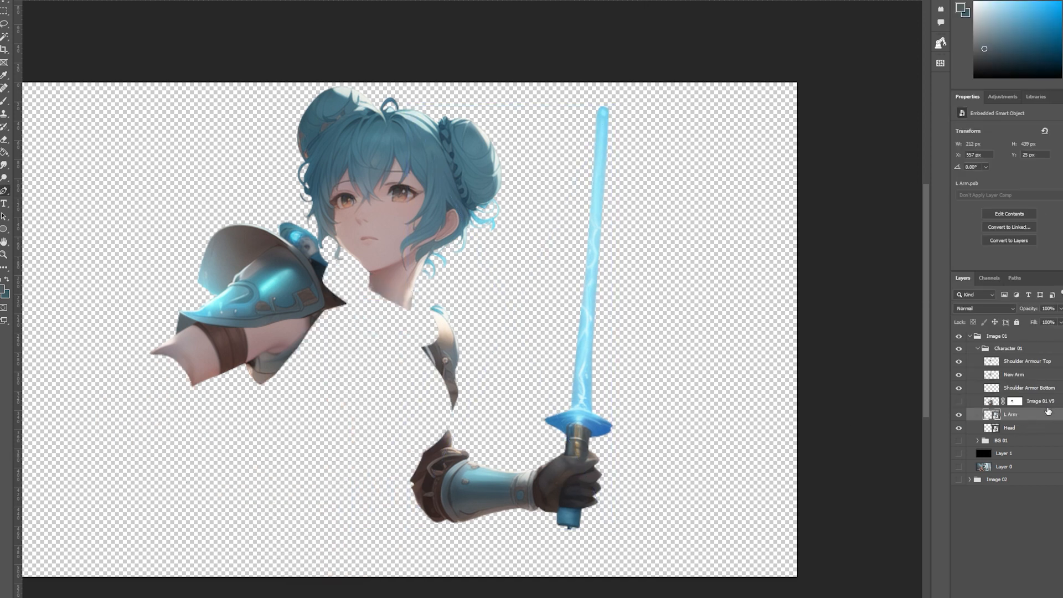
Rasterize the L Arm smart object
click(958, 415)
right_click(1046, 419)
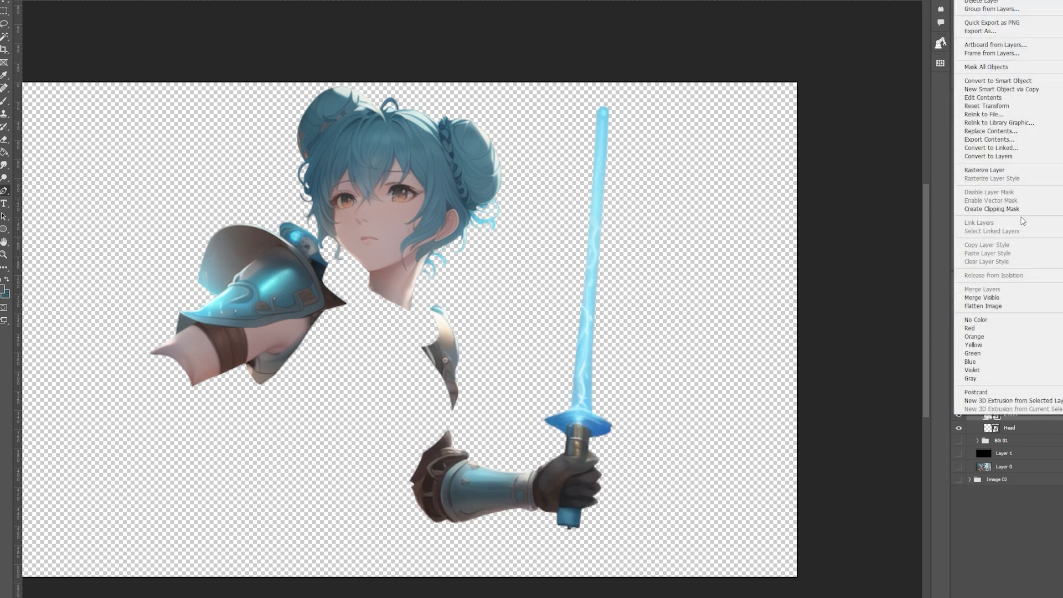
click(985, 170)
Lasso the missing area between the shoulder piece and elbow on L Arm, fill it with Content-Aware and deselect
scroll(541, 350, up, 5)
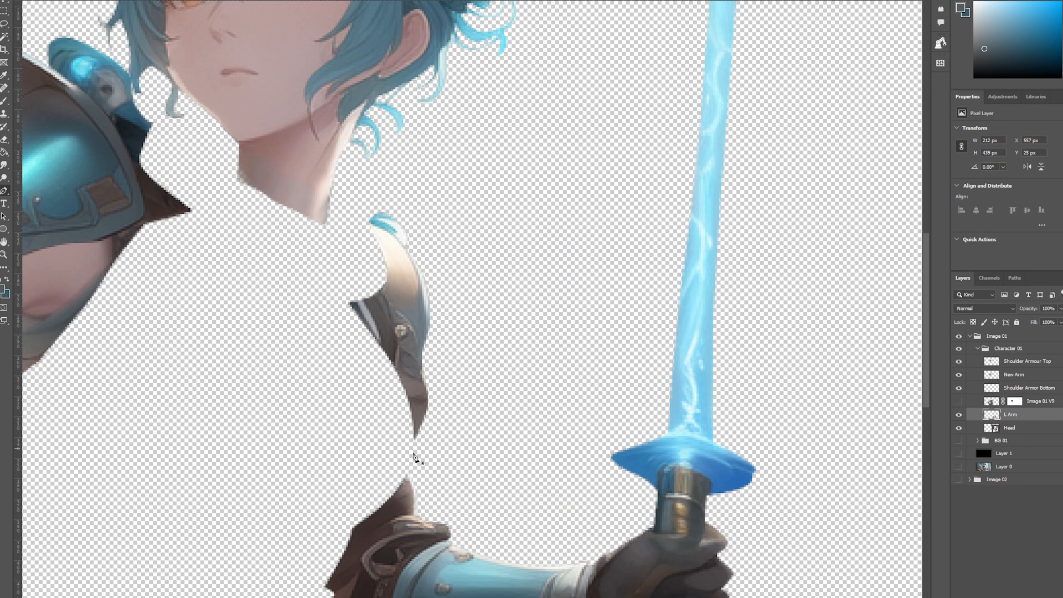
scroll(435, 471, down, 3)
mouse_move(281, 489)
mouse_down()
mouse_move(316, 337)
mouse_move(328, 172)
mouse_up()
drag(403, 259, 413, 332)
right_click(398, 351)
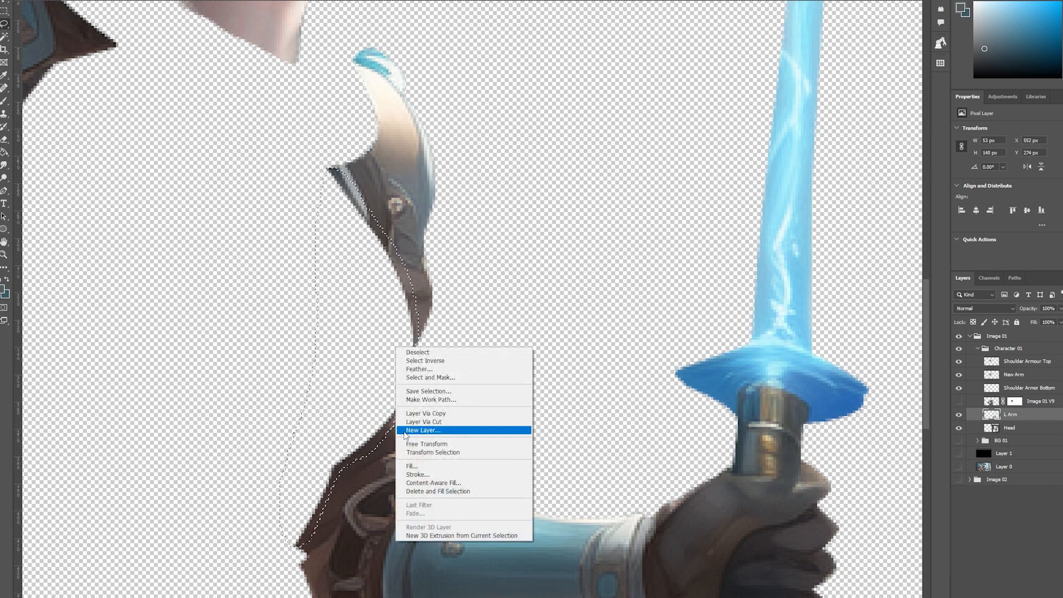
click(421, 471)
click(158, 262)
key(ctrl+d)
scroll(627, 375, down, 2)
scroll(627, 375, down, 1)
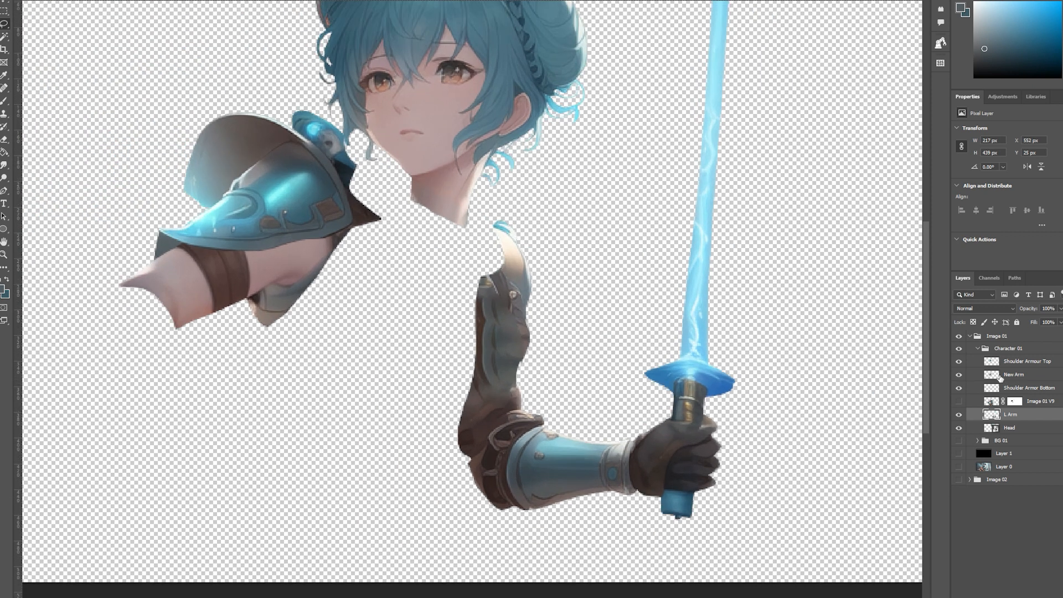
Show Image 01 V9 again and toggle L Arm's visibility to check how the arm sits behind the torso
click(958, 401)
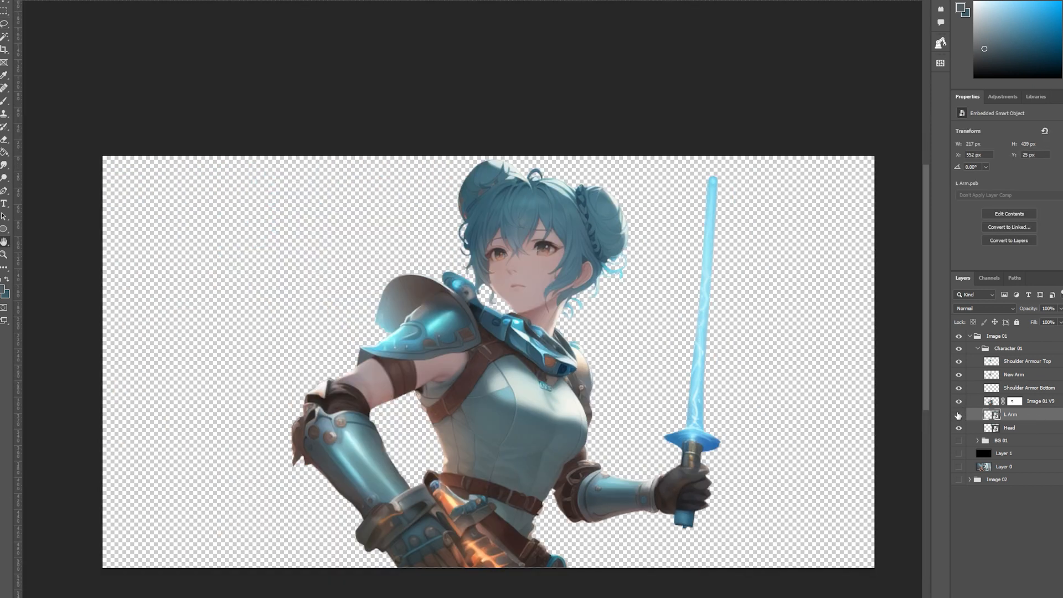
click(958, 415)
click(958, 415)
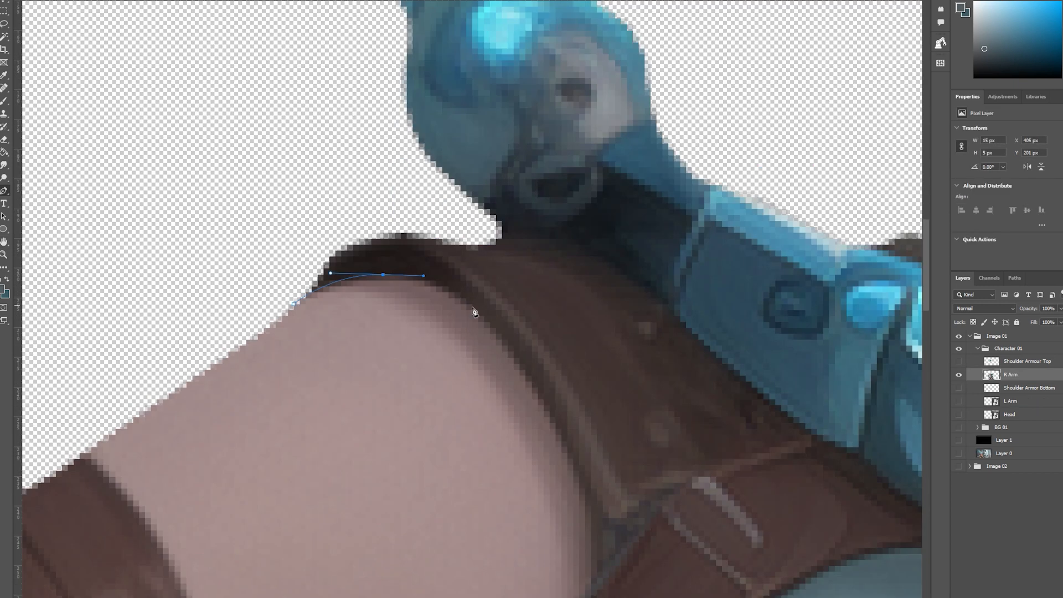
Trace a Pen path on the R Arm layer around the bare shoulder, through the armpit and down to the wrist guard
scroll(596, 436, down, 3)
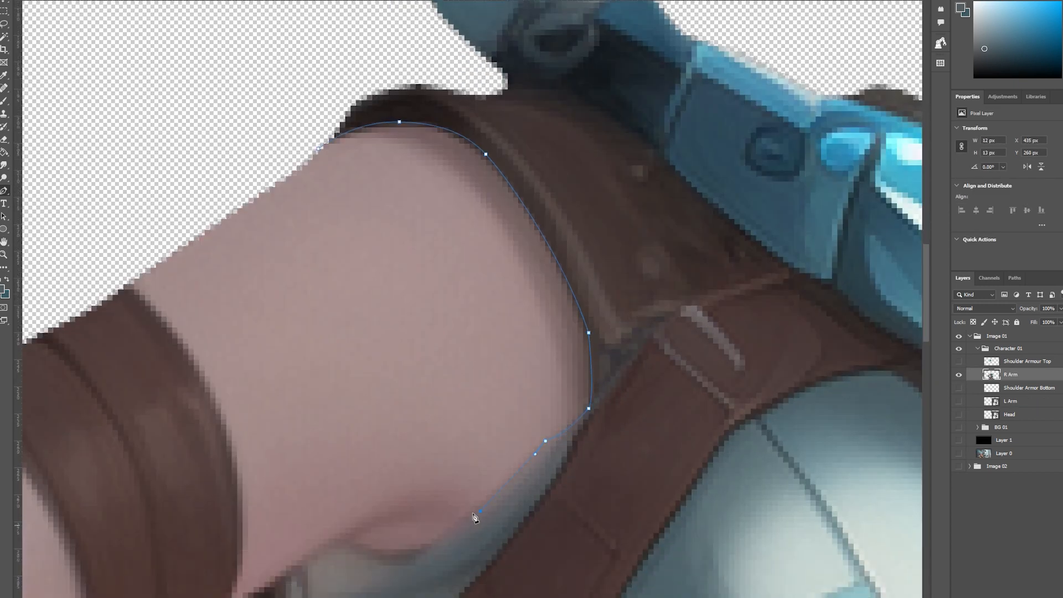
scroll(596, 435, down, 5)
click(546, 390)
scroll(475, 335, up, 3)
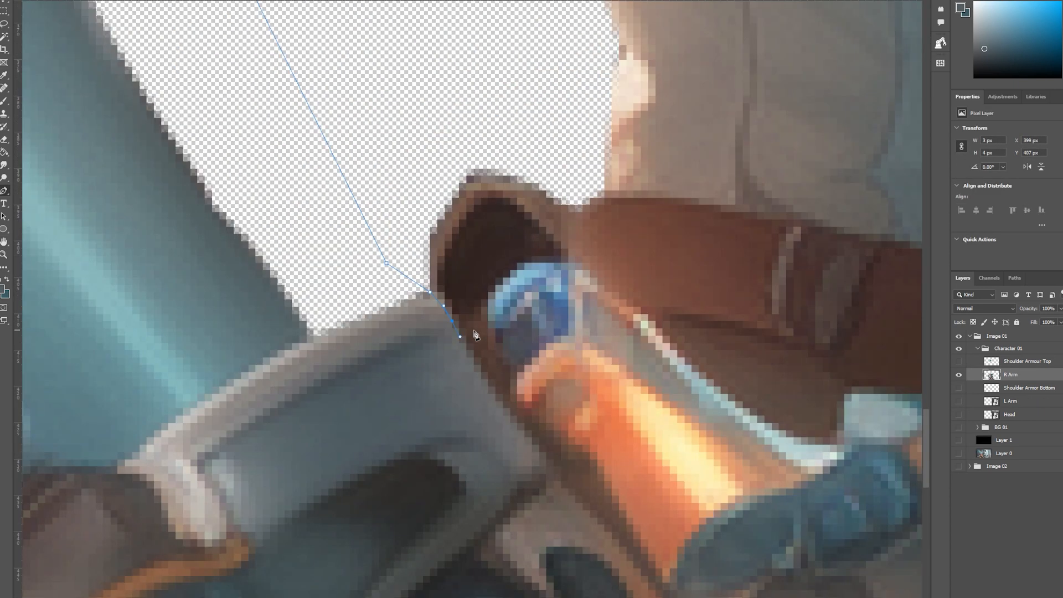
Continue the path from the wrist guard around the upper edge and tip of the glowing weapon at the hip
click(454, 310)
drag(480, 296, 487, 278)
drag(559, 257, 592, 270)
drag(800, 389, 280, 298)
drag(302, 278, 320, 280)
click(368, 285)
drag(428, 304, 498, 345)
click(447, 349)
click(493, 392)
drag(346, 465, 333, 469)
Extend the path along the glowing weapon's edge beside the thigh strap down to the canvas's lower edge
scroll(252, 539, down, 3)
scroll(332, 458, up, 4)
click(307, 455)
scroll(304, 455, down, 2)
drag(304, 362, 373, 407)
drag(399, 424, 405, 429)
scroll(659, 443, down, 3)
scroll(623, 457, up, 3)
click(607, 472)
Close the path around the outside of the glove, forearm and shoulder, and convert it to a selection
scroll(482, 438, down, 5)
click(271, 496)
click(133, 406)
click(57, 199)
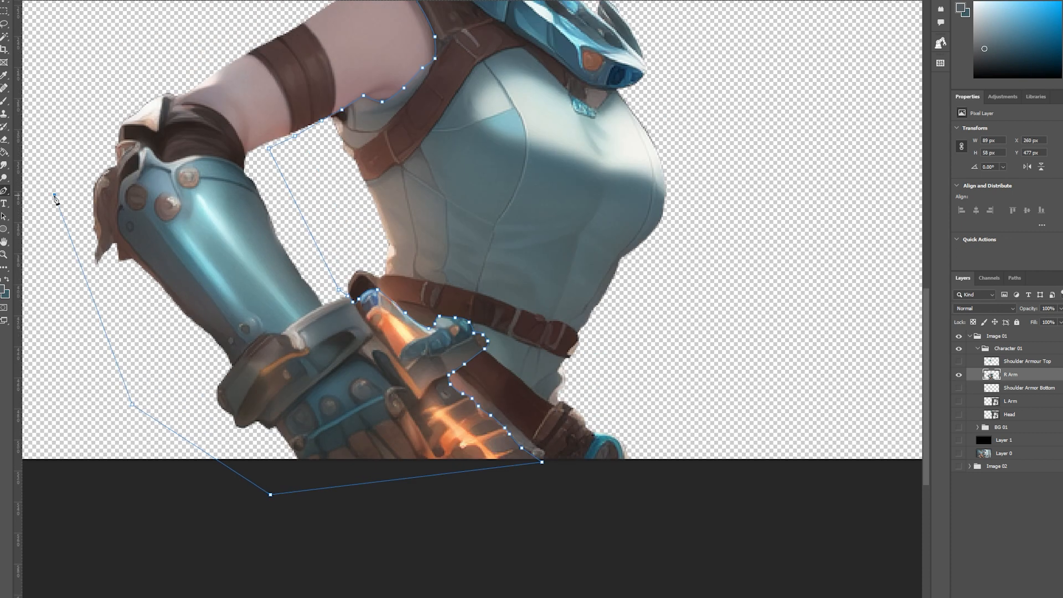
click(345, 137)
right_click(333, 316)
click(367, 357)
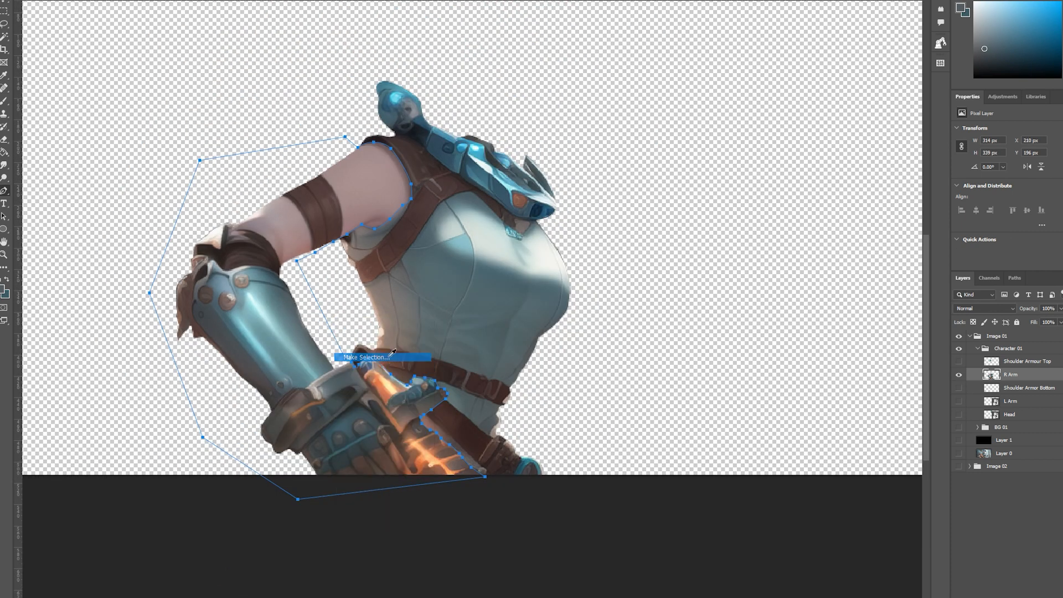
click(294, 145)
Split the R Arm layer along the selection so the body sits on its own layer above the arm
scroll(482, 260, up, 2)
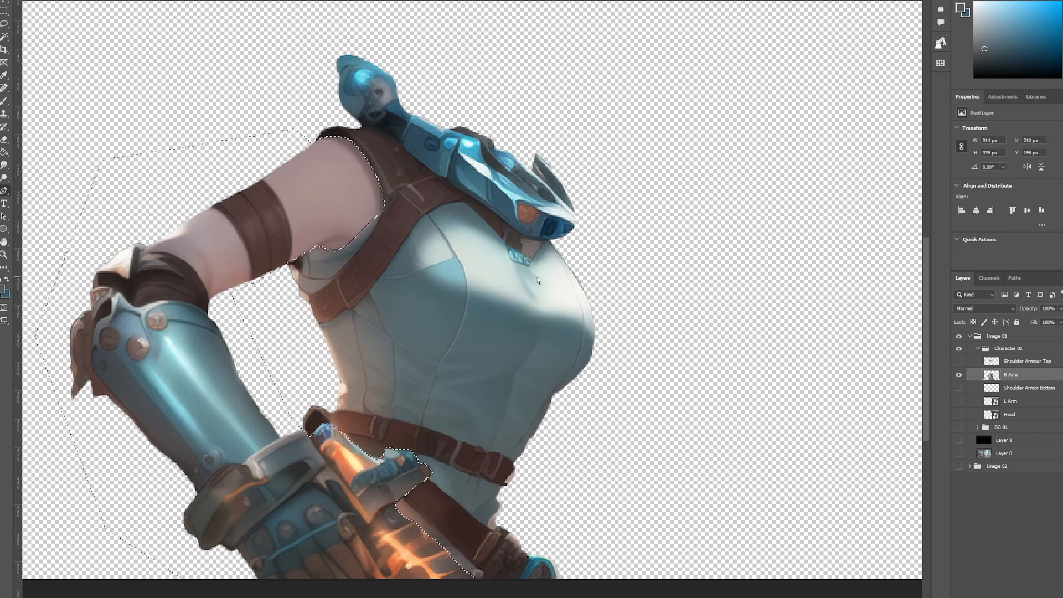
scroll(540, 285, down, 1)
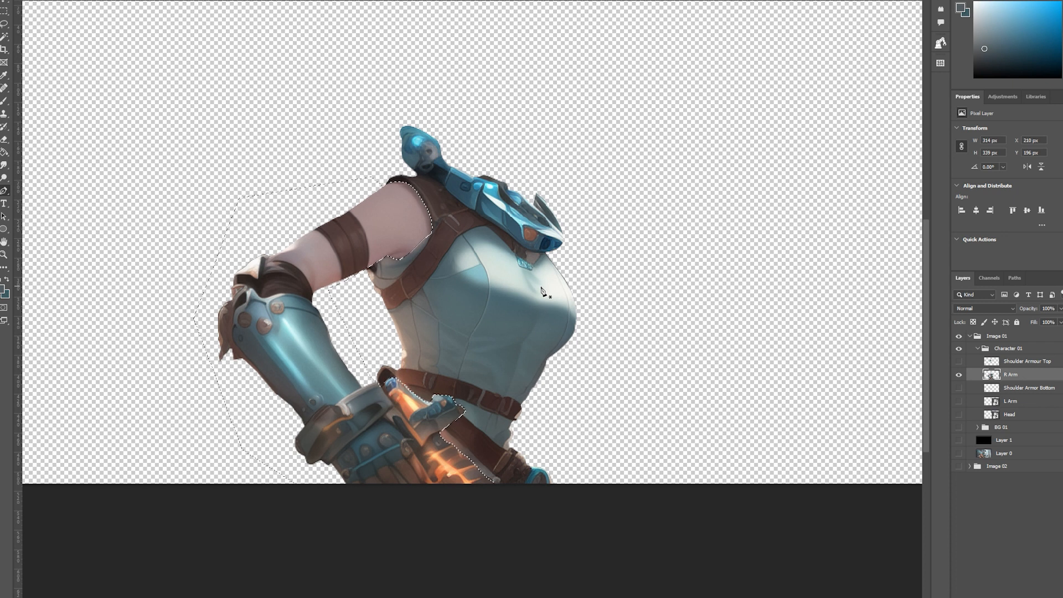
key(ctrl+j)
key(ctrl+t)
key(Return)
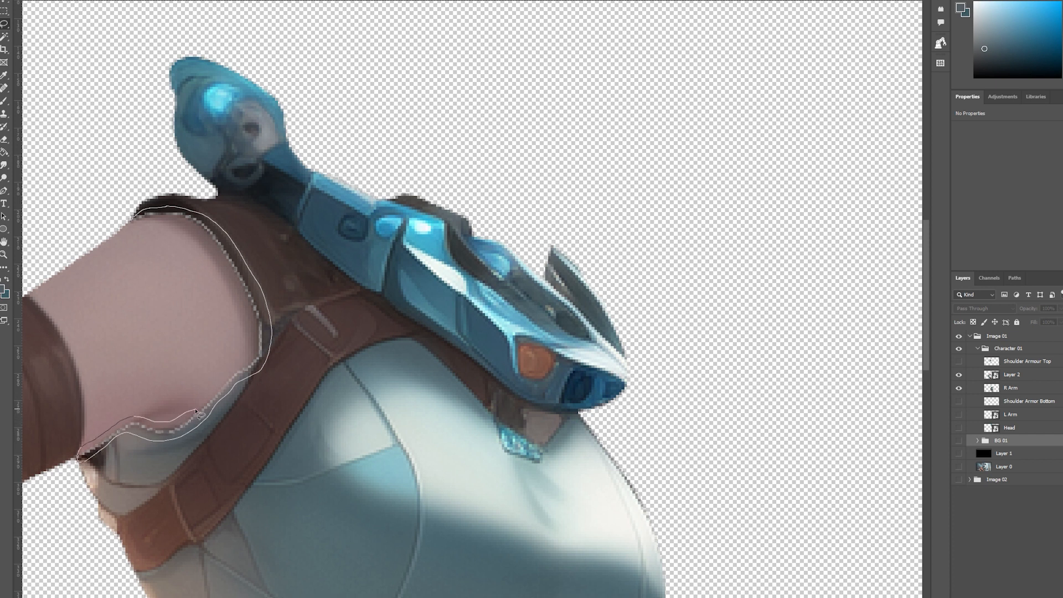
Fill the lassoed strip along the shoulder seam with Content-Aware, and rename the two layers Body and R Arm Top
drag(168, 220, 139, 213)
right_click(249, 285)
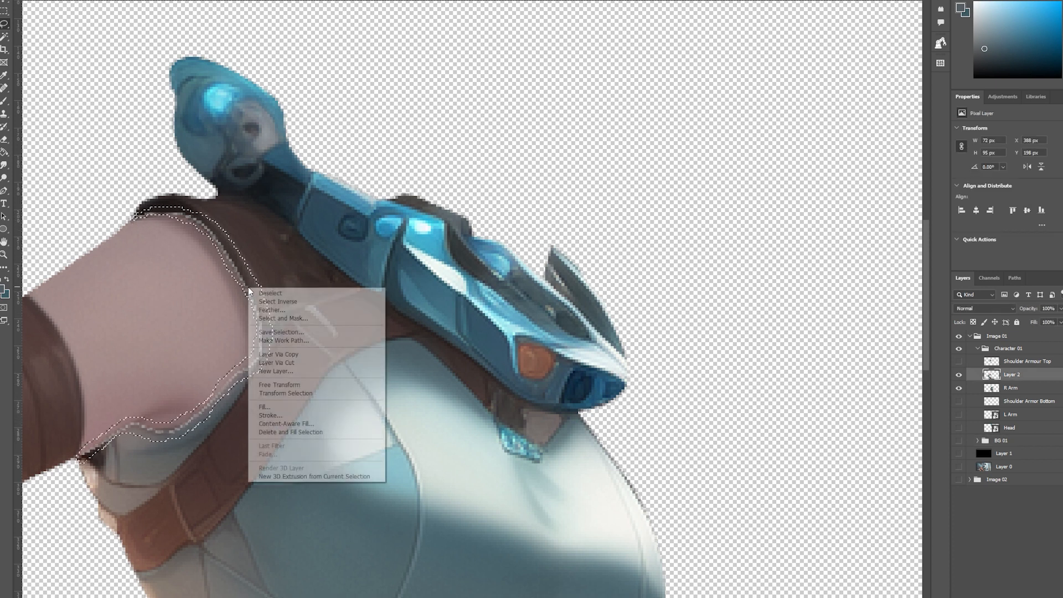
click(288, 404)
click(159, 258)
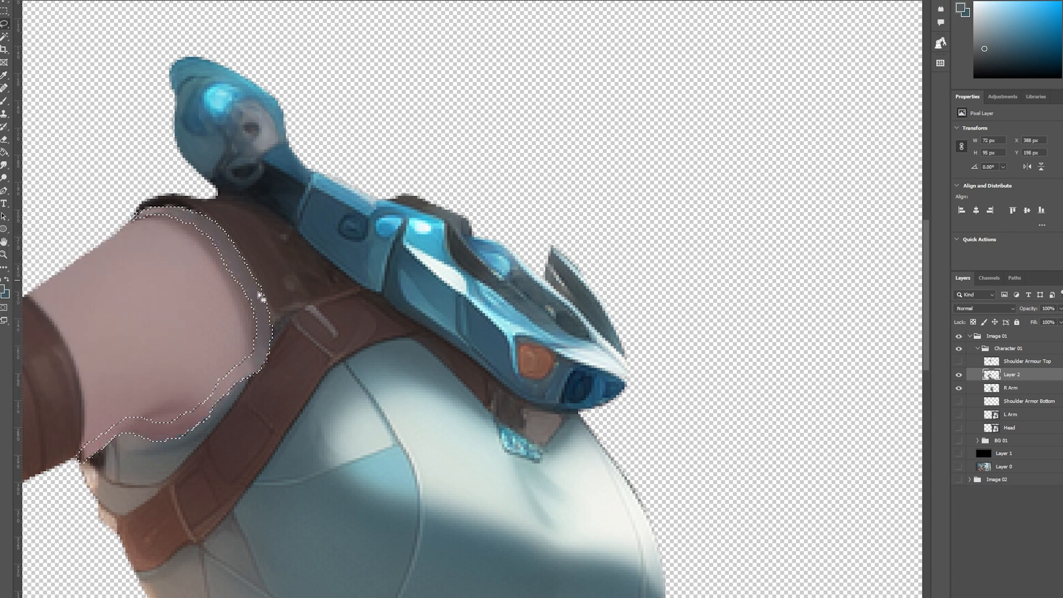
key(ctrl+d)
drag(1019, 375, 1036, 398)
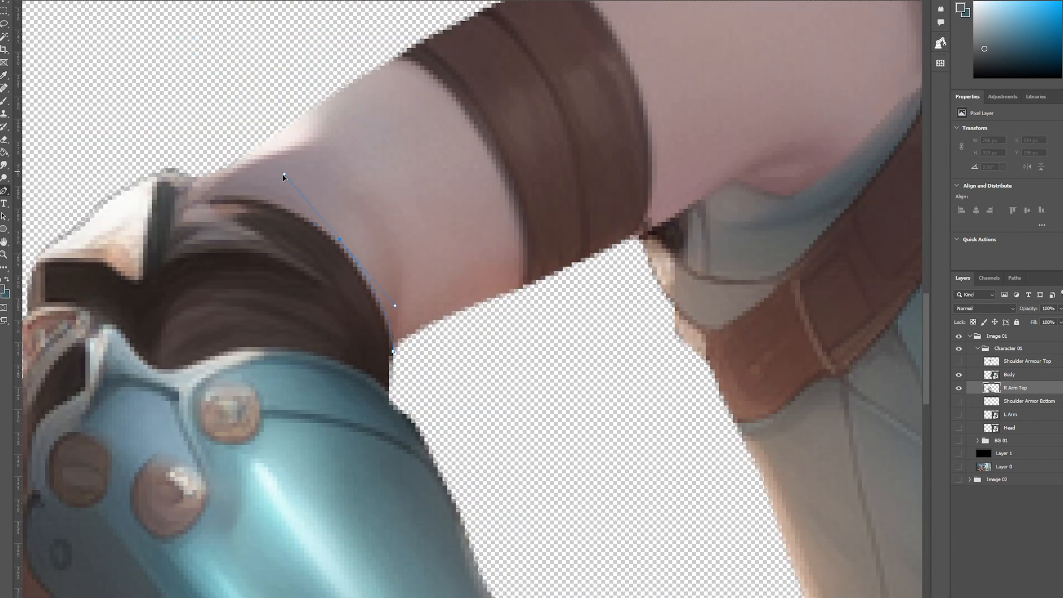
Undo the first path anchors and retrace the curve along the dark elbow cuff's edge on R Arm Top
key(ctrl+z)
key(ctrl+z)
click(393, 356)
drag(348, 258, 312, 207)
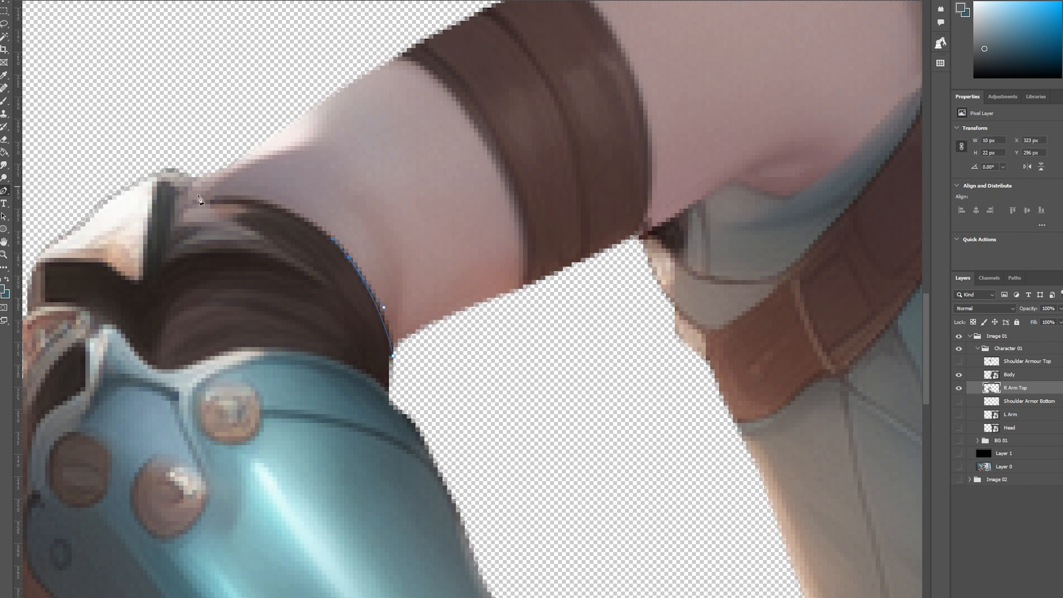
click(192, 178)
click(201, 142)
Enclose the forearm and glove with the path and use its selection to separate them onto a layer named R Arm Bottom
scroll(166, 85, down, 3)
click(86, 102)
scroll(94, 158, down, 2)
click(43, 159)
click(48, 293)
click(77, 410)
scroll(302, 323, down, 2)
right_click(304, 362)
click(331, 408)
click(294, 146)
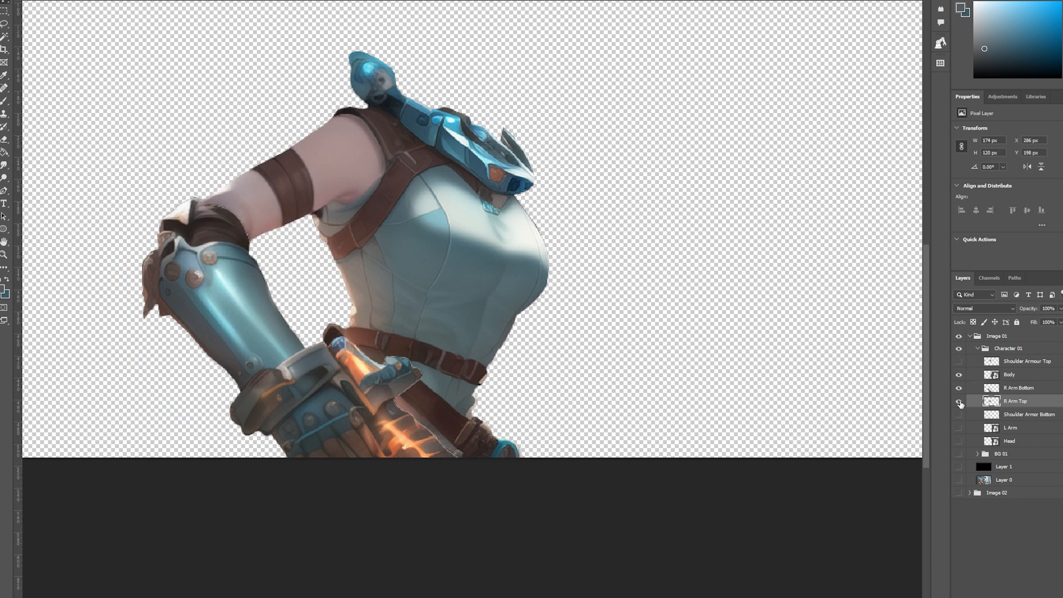
Lasso the curved elbow edge of R Arm Top and fill it with Content-Aware in Normal mode at 100% opacity
key(l)
scroll(206, 168, up, 5)
mouse_move(254, 310)
mouse_down()
mouse_move(388, 386)
mouse_move(473, 490)
mouse_move(255, 312)
mouse_up()
key(shift+BackSpace)
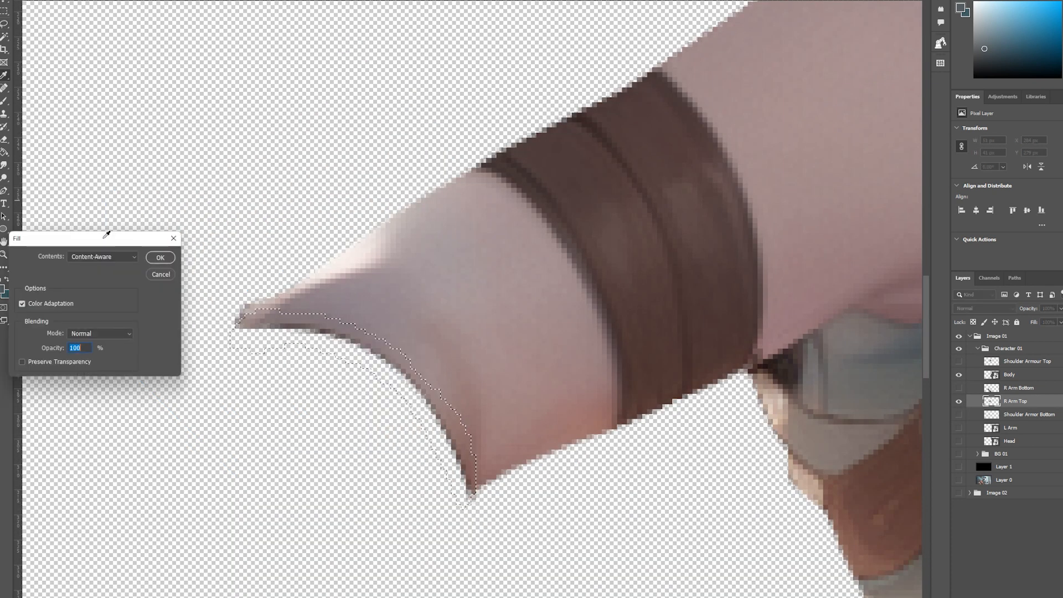
key(Return)
key(ctrl+d)
Lasso another area at the elbow end of R Arm Top and fill it with Content-Aware
drag(293, 342, 287, 319)
key(shift+BackSpace)
key(Return)
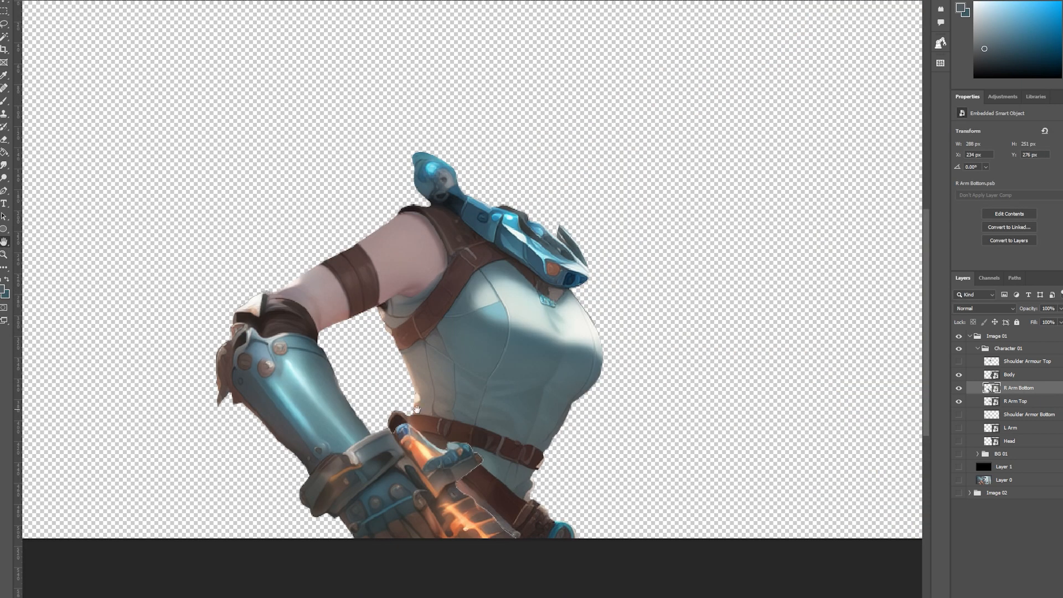
Hide the R Arm Bottom and R Arm Top layers, and rasterize the Body smart object
click(959, 388)
click(959, 401)
right_click(1025, 376)
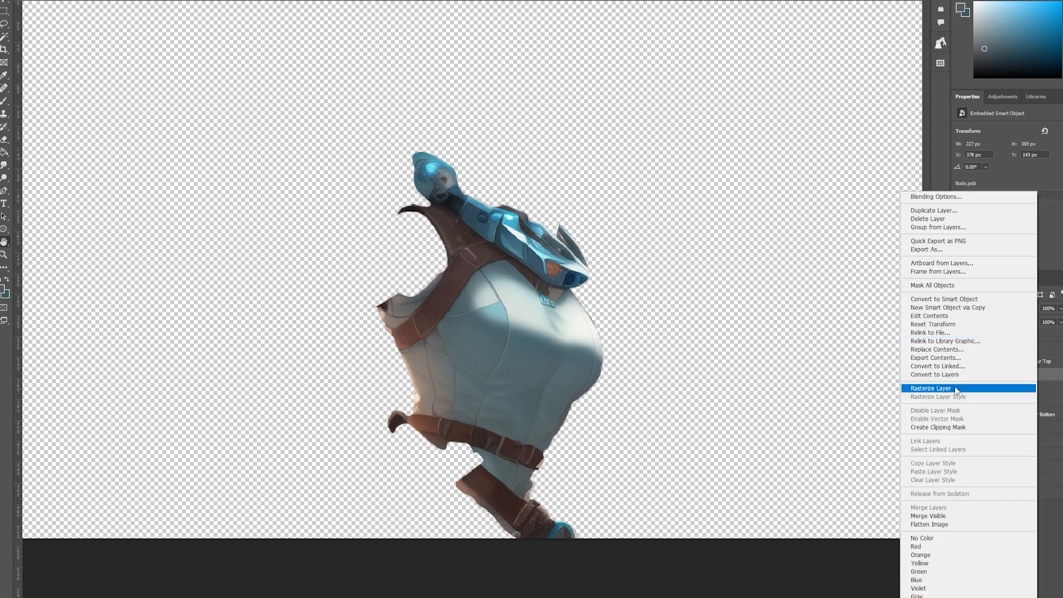
click(954, 387)
Lasso the missing hip and thigh area below the belt on the Body layer and fill it with Content-Aware
key(l)
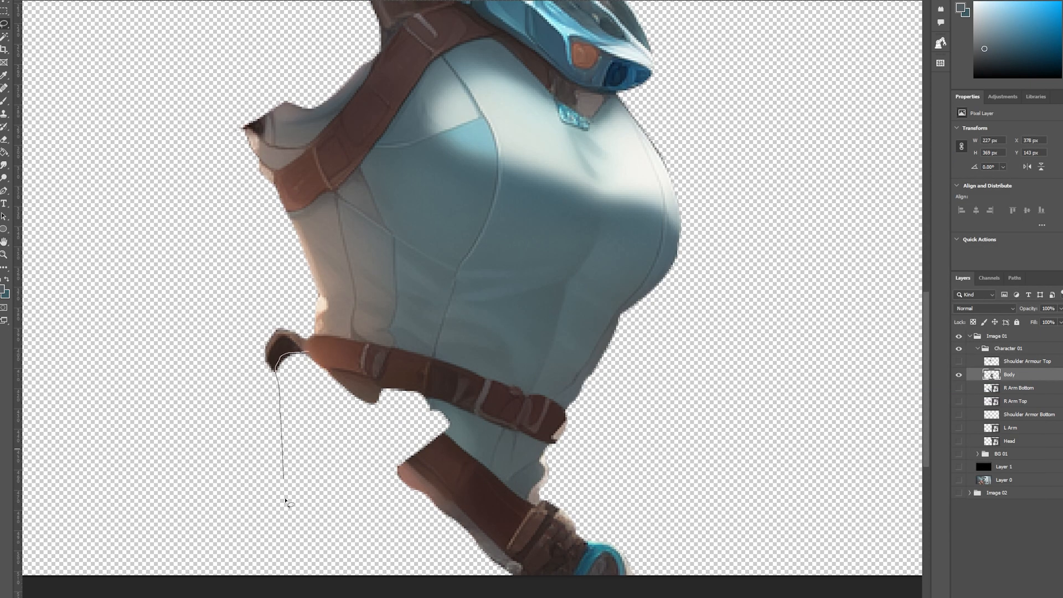
mouse_move(285, 500)
mouse_down()
mouse_move(270, 398)
mouse_move(473, 534)
mouse_up()
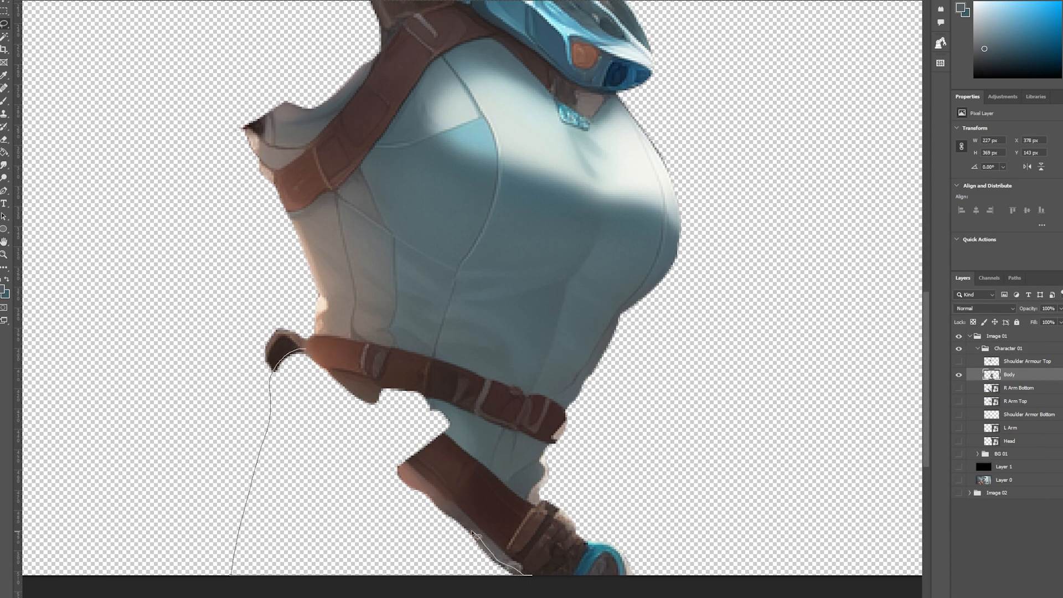
drag(379, 389, 379, 389)
right_click(320, 272)
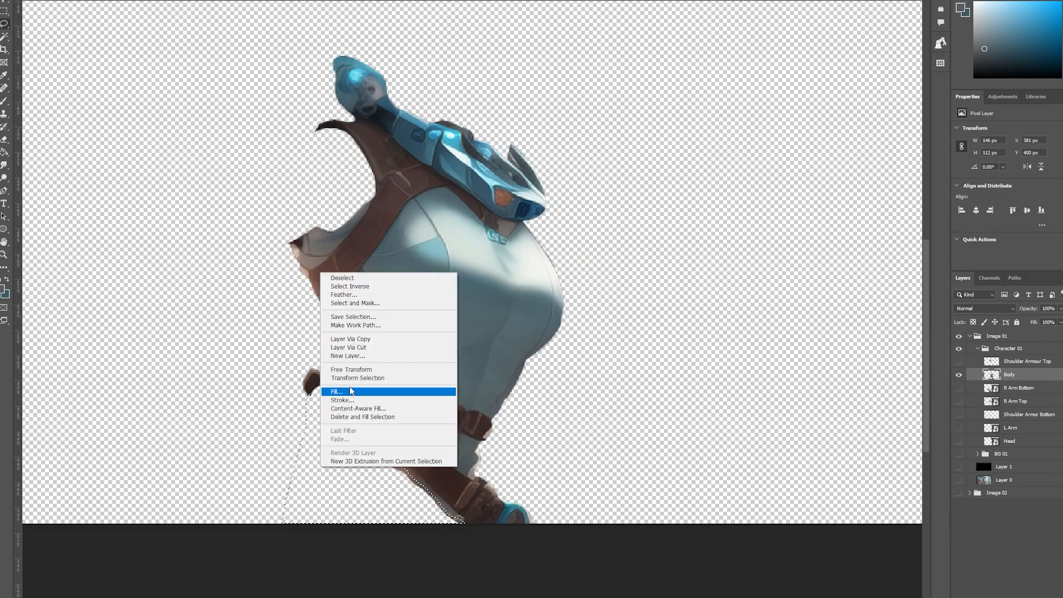
click(360, 388)
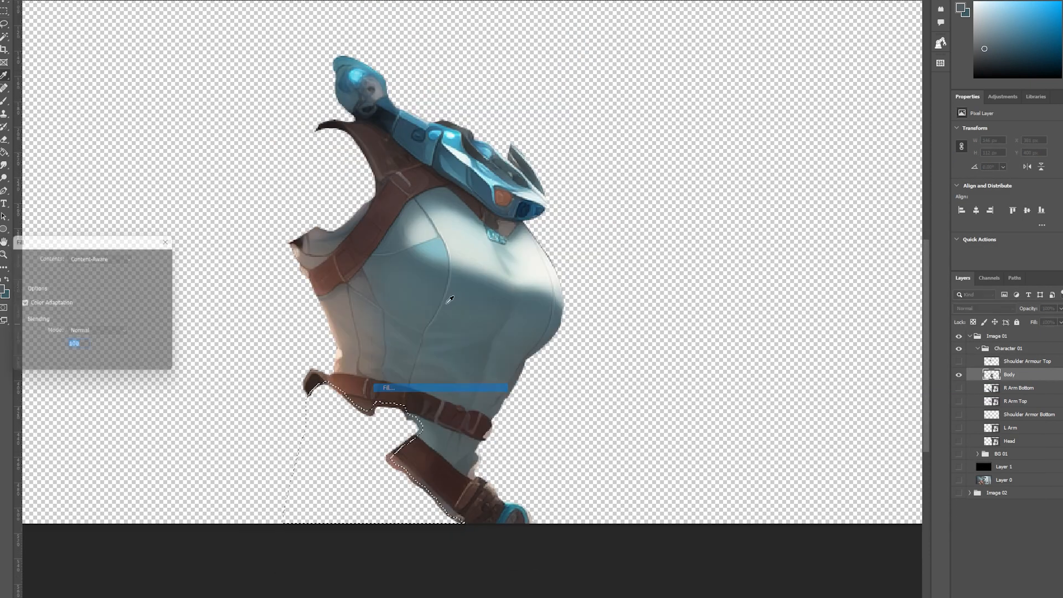
key(Return)
key(ctrl+d)
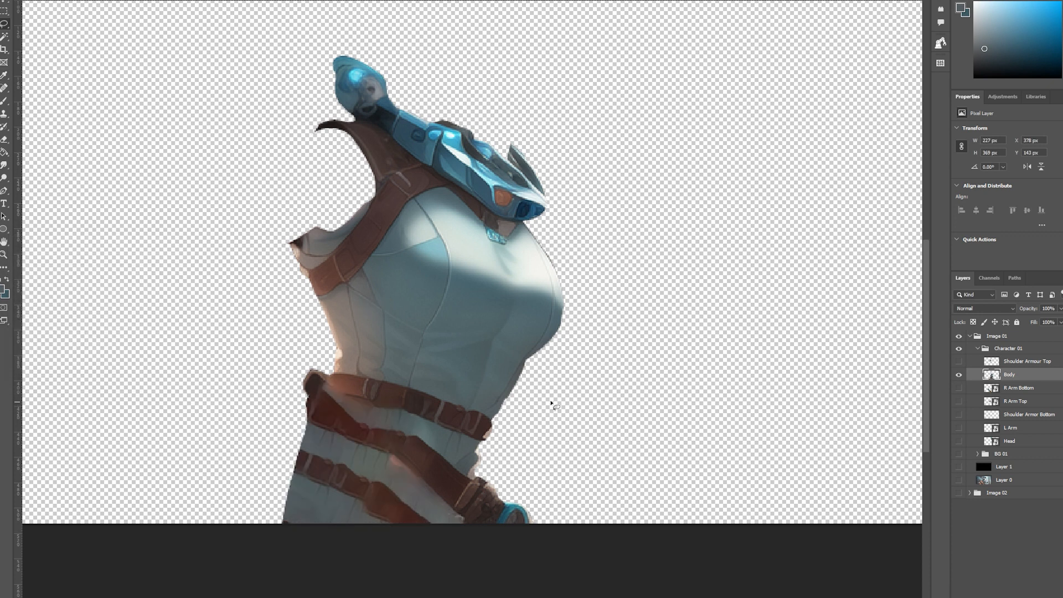
Show the hidden character layers and move R Arm Bottom to the top of the Character 01 group
key(ctrl+0)
drag(959, 361, 959, 441)
drag(1052, 387, 1050, 364)
Try rotating the R Arm Bottom layer with Free Transform
key(ctrl+t)
drag(515, 520, 495, 541)
key(ctrl+z)
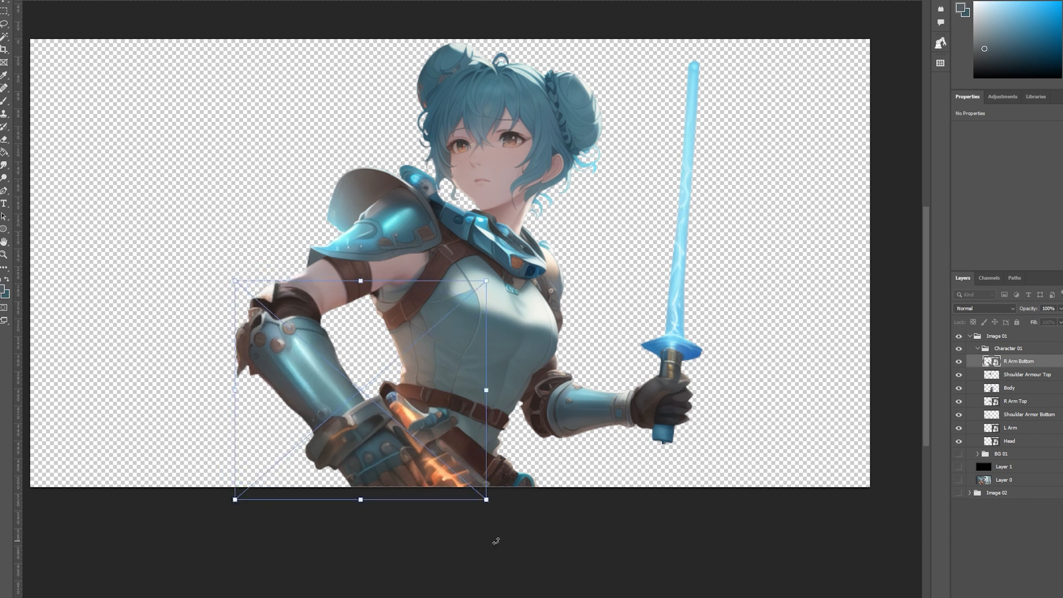
key(Escape)
Select the R Arm Top layer on the canvas and save the document
click(391, 275)
drag(403, 272, 403, 272)
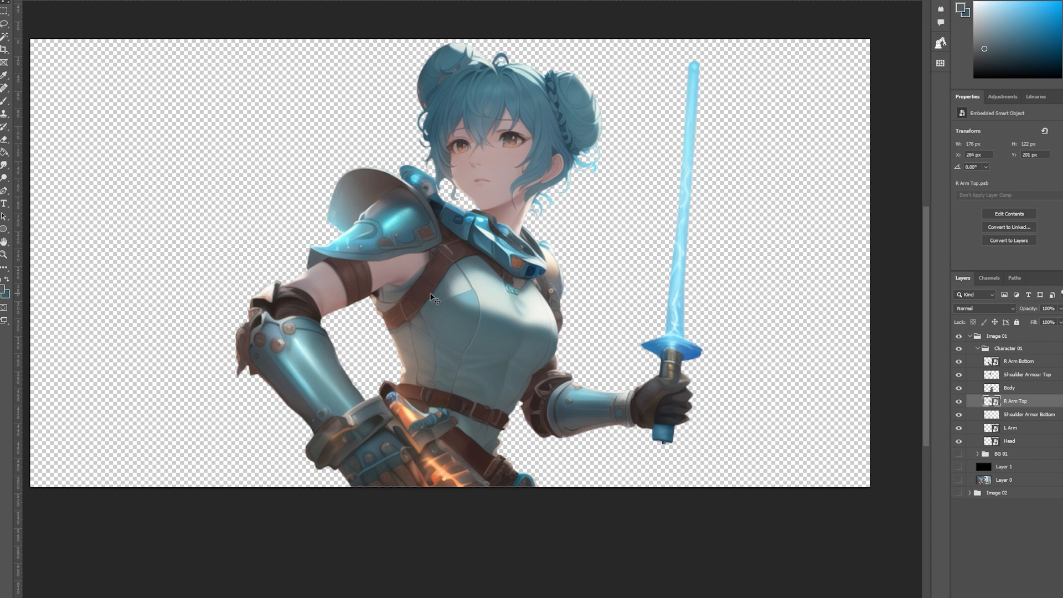
click(16, 0)
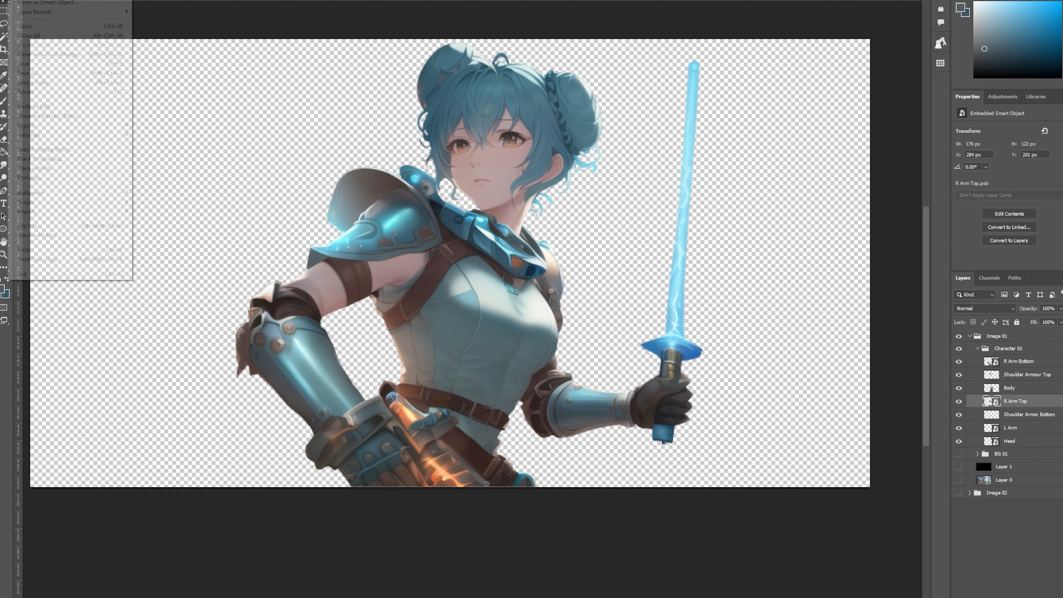
click(56, 64)
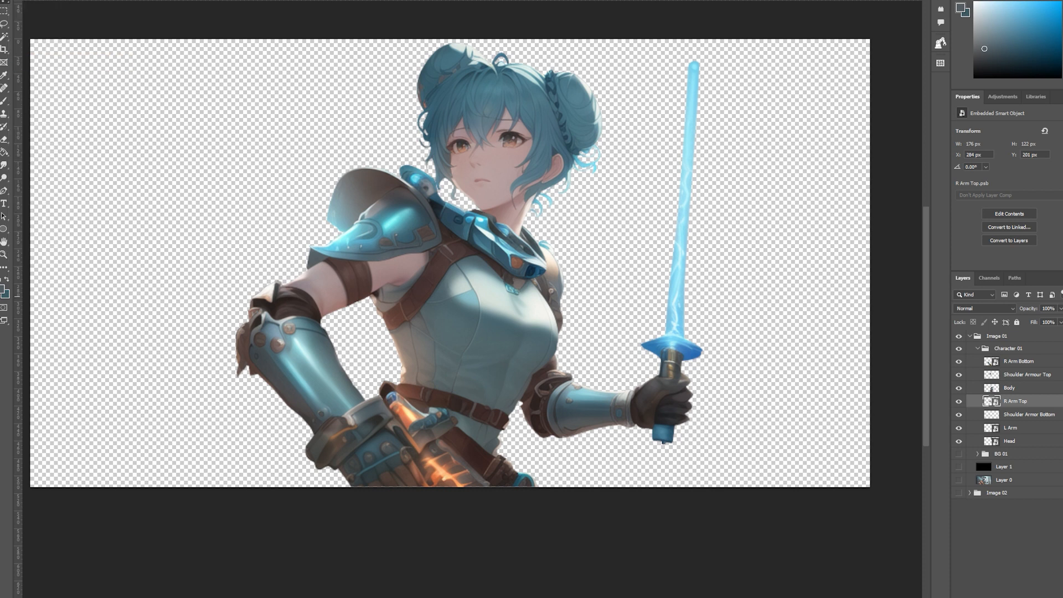
Hide R Arm Top, isolate Body, and draw a closed pen path around its underarm cloth along the strap's edge
click(959, 400)
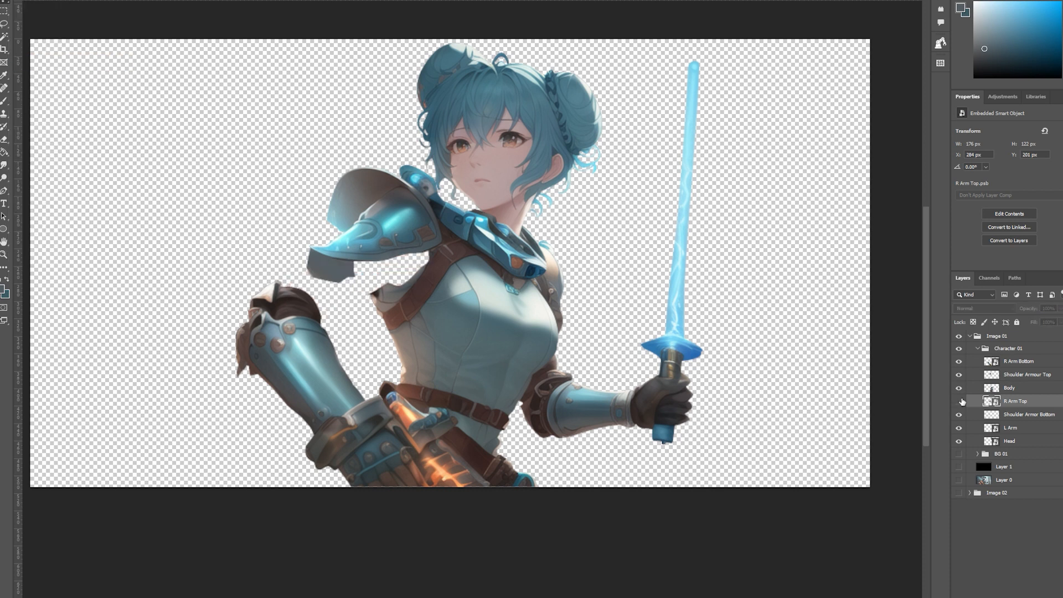
click(462, 259)
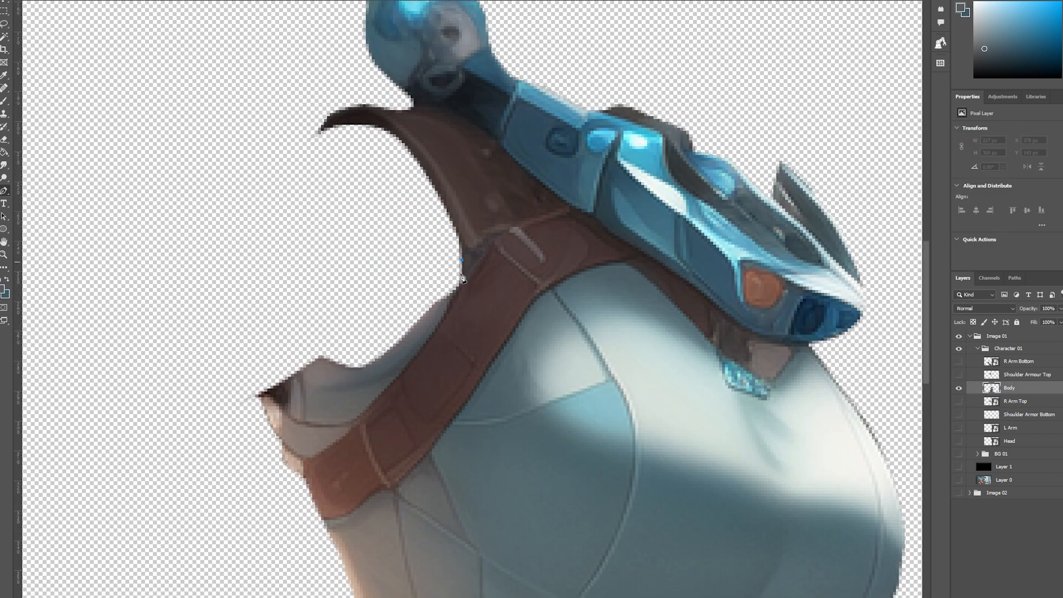
drag(381, 394, 353, 430)
click(302, 487)
click(253, 464)
click(232, 361)
click(337, 289)
click(446, 271)
click(462, 259)
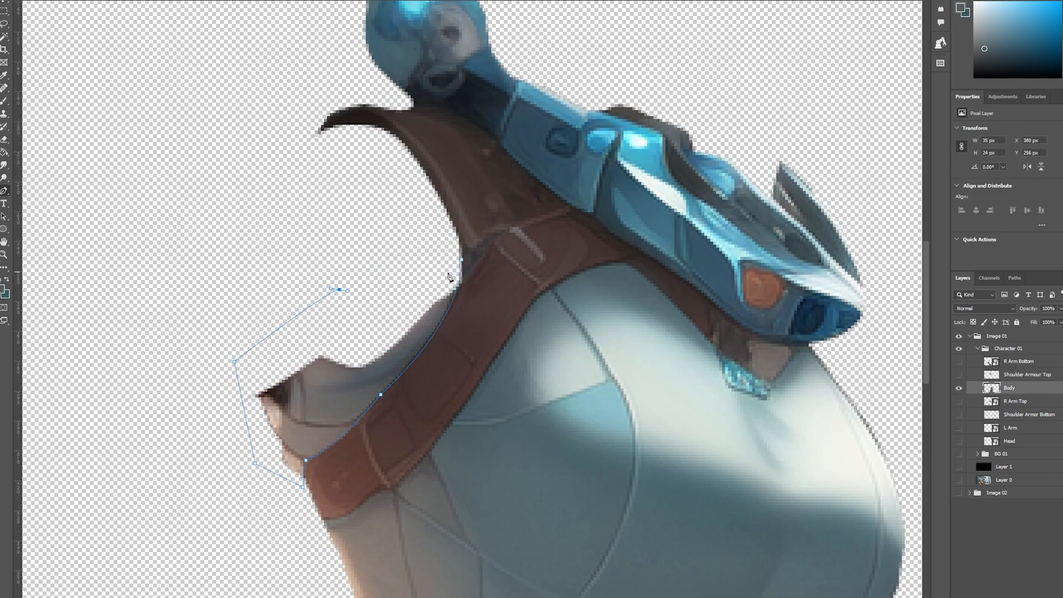
Make a selection from the path with 0 pixels feather and separate the underarm cloth onto R Under Arm, below R Arm Top
right_click(438, 288)
click(470, 339)
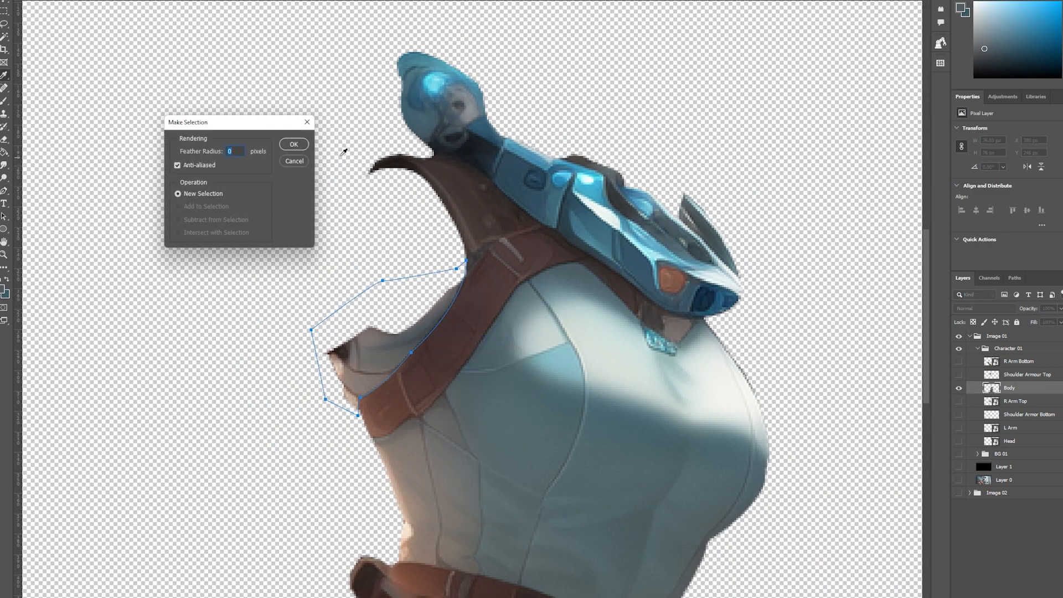
click(294, 145)
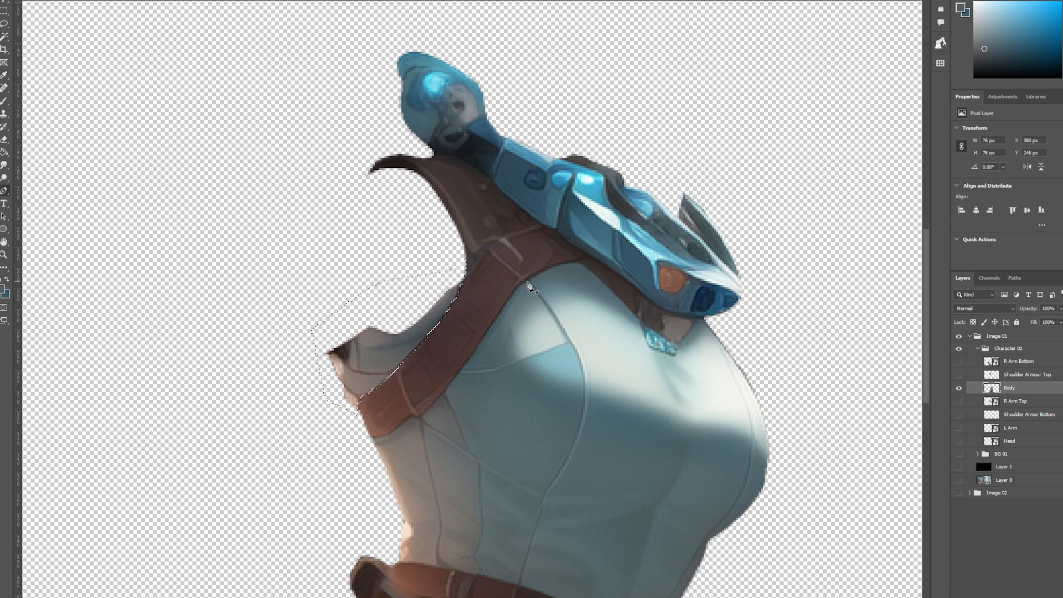
key(ctrl+j)
key(ctrl+t)
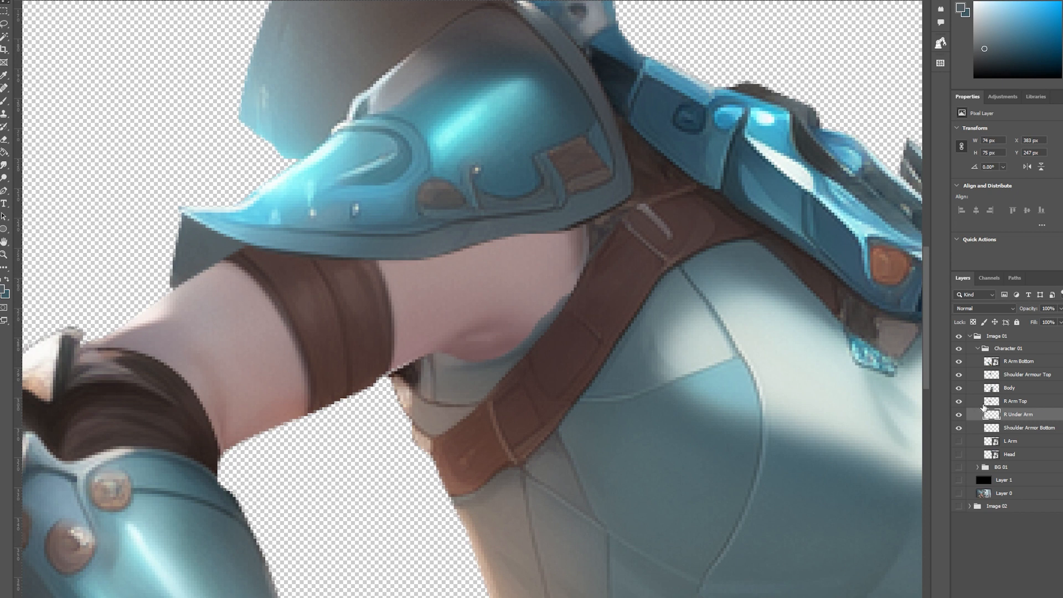
Isolate the R Under Arm layer and lasso its upper edge for a Content-Aware fill
alt+click(960, 415)
mouse_move(573, 293)
mouse_down()
mouse_move(476, 355)
mouse_move(470, 317)
mouse_move(579, 271)
mouse_up()
right_click(579, 270)
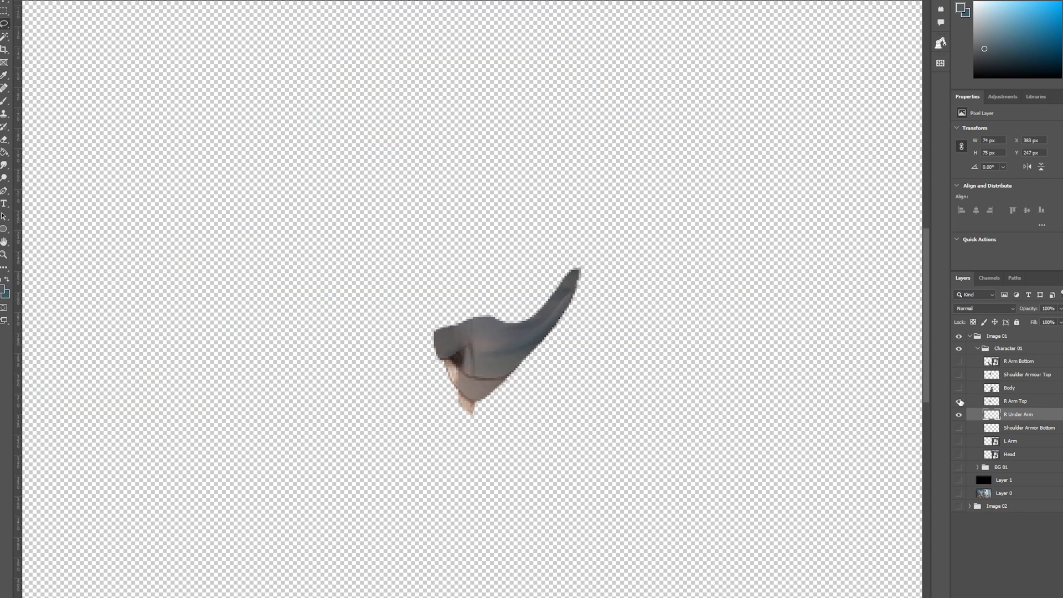
Lasso another area on the outer part of R Under Arm, fill it with Content-Aware, and deselect
click(960, 402)
key(ctrl+plus)
key(ctrl+plus)
key(ctrl+plus)
key(ctrl+plus)
drag(410, 360, 444, 352)
right_click(444, 351)
click(471, 505)
click(159, 259)
key(ctrl+d)
key(m)
key(ctrl+minus)
Show the R Arm Top, Body, Shoulder Armour Top and R Arm Bottom layers again
click(960, 401)
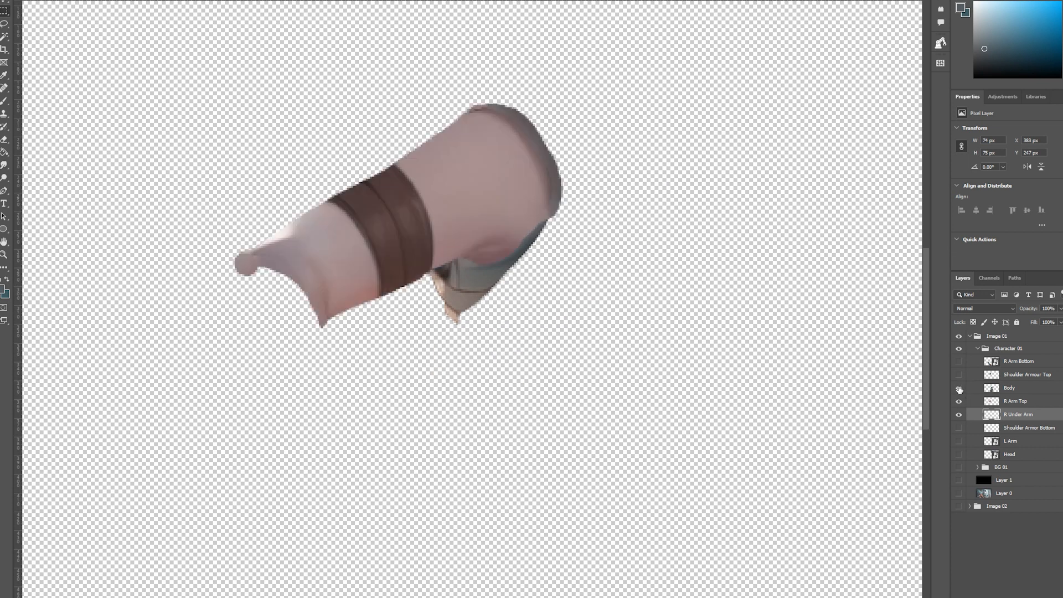
click(959, 388)
click(959, 374)
click(959, 361)
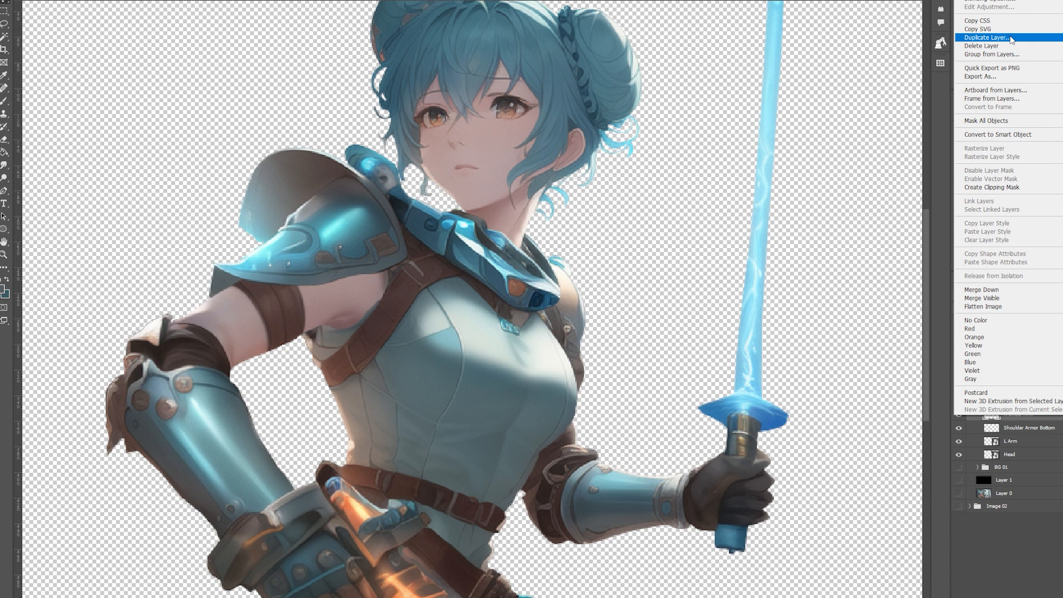
Duplicate R Under Arm as R Under Arm Overarm and move the copy to the top of the Character 01 group
click(991, 38)
click(329, 150)
drag(1035, 414, 1035, 360)
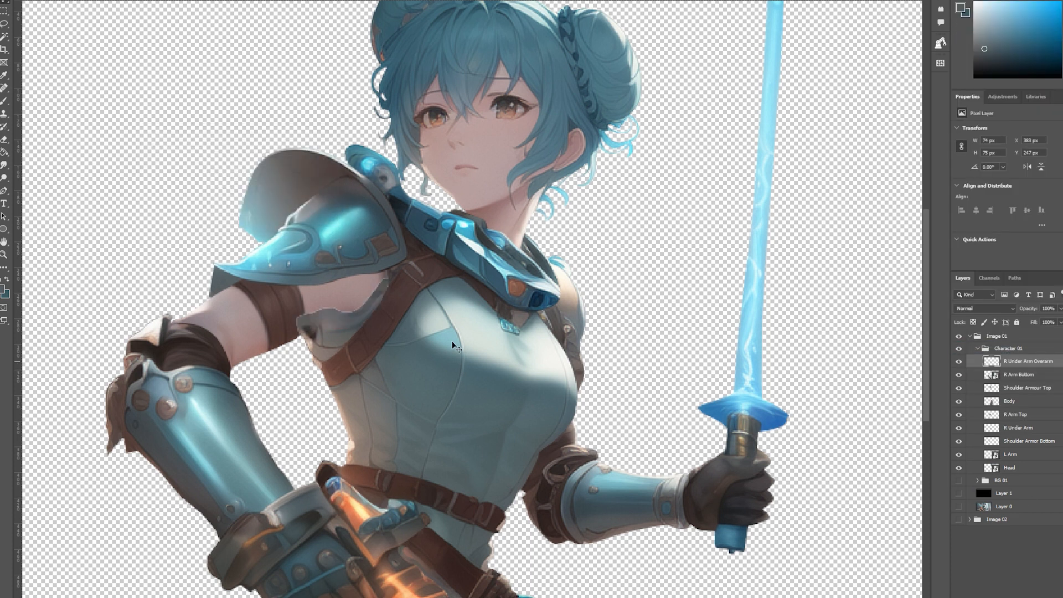
Lower the opacity of R Under Arm Overarm to 57% to reveal the arm edge beneath it
key(ctrl+plus)
click(1060, 308)
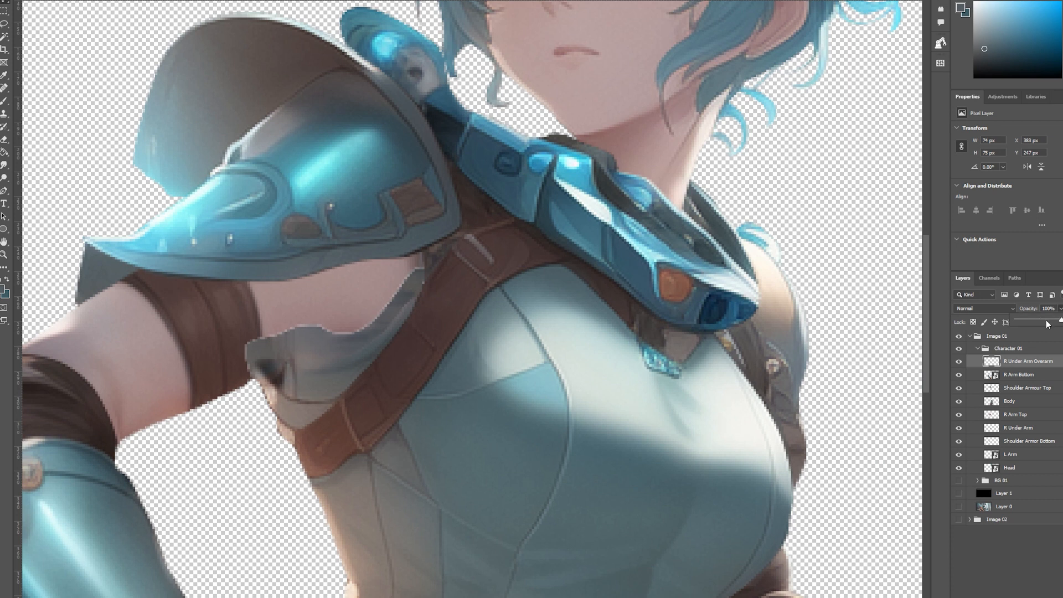
drag(1052, 321, 1045, 321)
scroll(390, 310, up, 2)
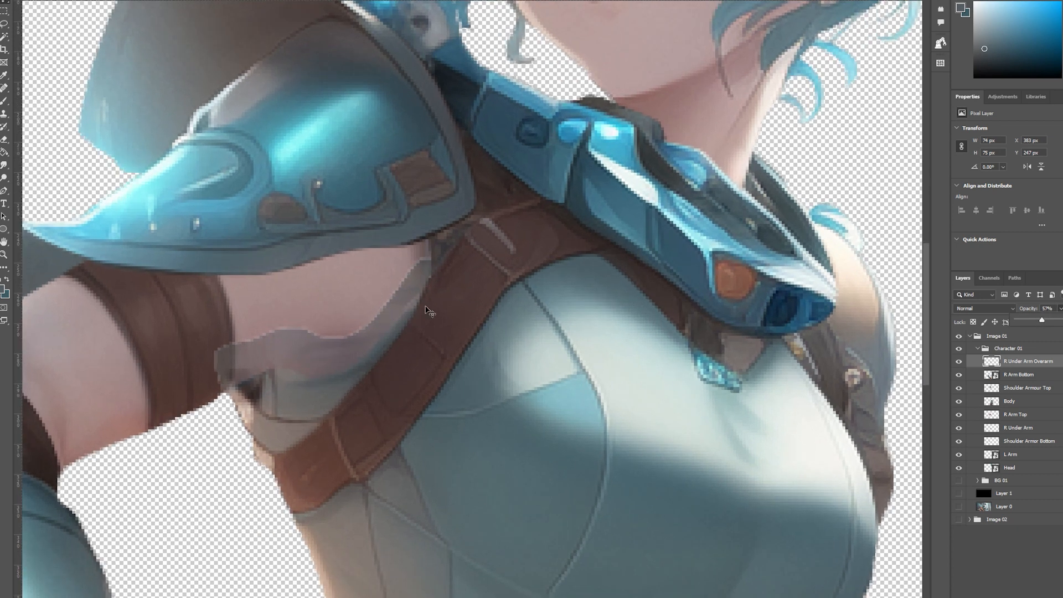
click(5, 27)
scroll(442, 354, up, 2)
drag(436, 260, 419, 275)
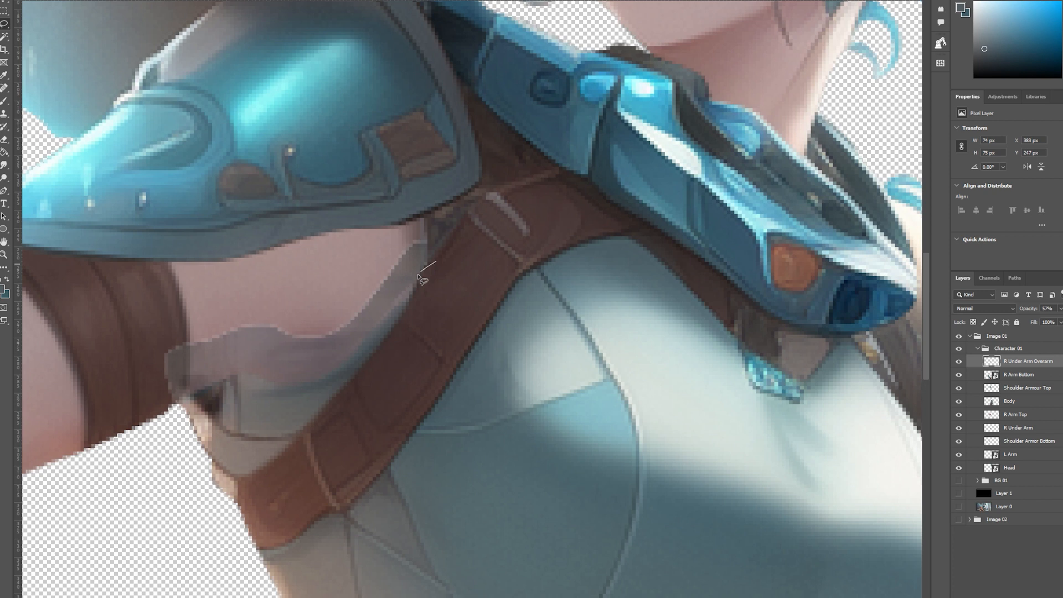
scroll(233, 285, up, 3)
click(487, 258)
click(453, 293)
click(409, 347)
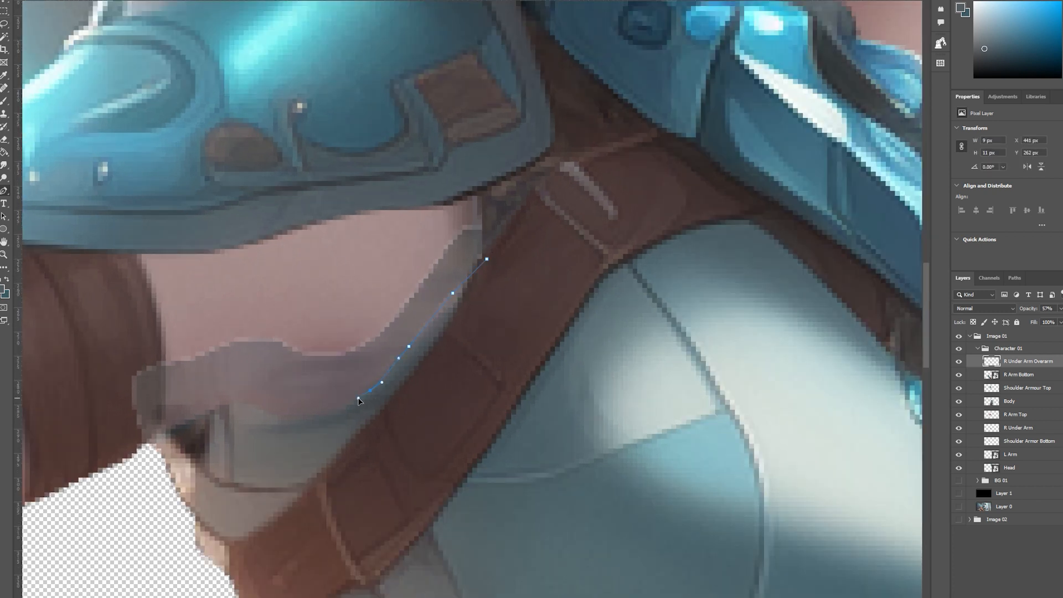
key(ctrl+z)
key(ctrl+z)
Draw a closed pen path along the underside of the upper arm and around the sleeve and strap
click(482, 254)
drag(421, 321, 418, 321)
drag(370, 385, 361, 394)
click(232, 574)
click(360, 550)
click(467, 381)
click(541, 284)
click(481, 254)
Make a selection from the path and remove the part of R Under Arm Overarm that covers the arm
right_click(451, 320)
click(481, 361)
click(302, 138)
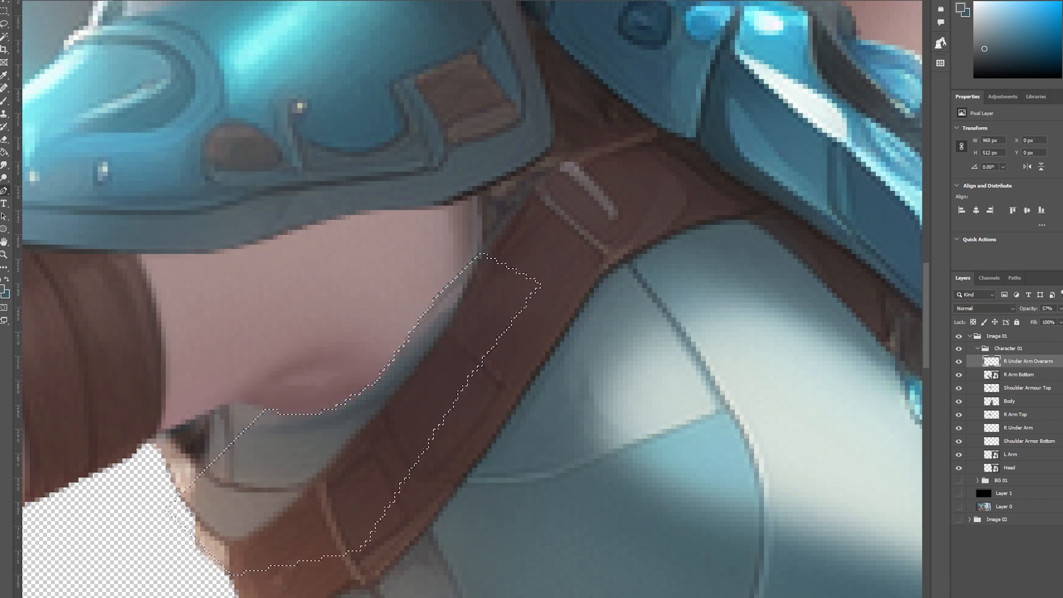
Restore R Under Arm Overarm to full opacity and clear the selection
click(1061, 308)
drag(1059, 320, 1062, 319)
click(5, 11)
click(256, 167)
scroll(357, 313, down, 3)
scroll(369, 312, down, 5)
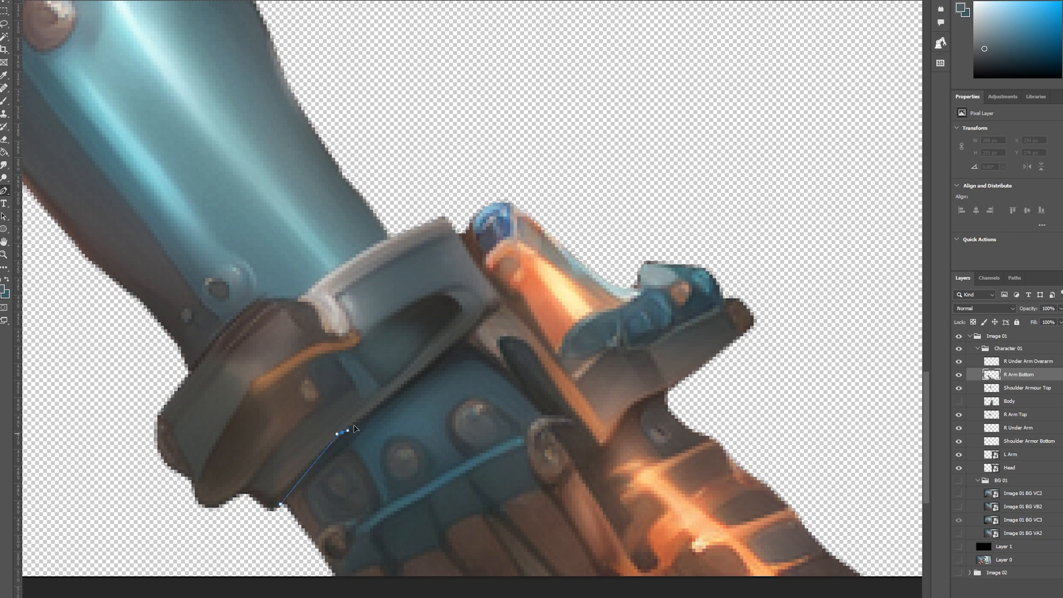
Trace a closed pen path on R Arm Bottom along the cuff's edge and around the gloved hand and weapon
drag(354, 428, 362, 419)
drag(408, 386, 417, 382)
scroll(467, 258, up, 2)
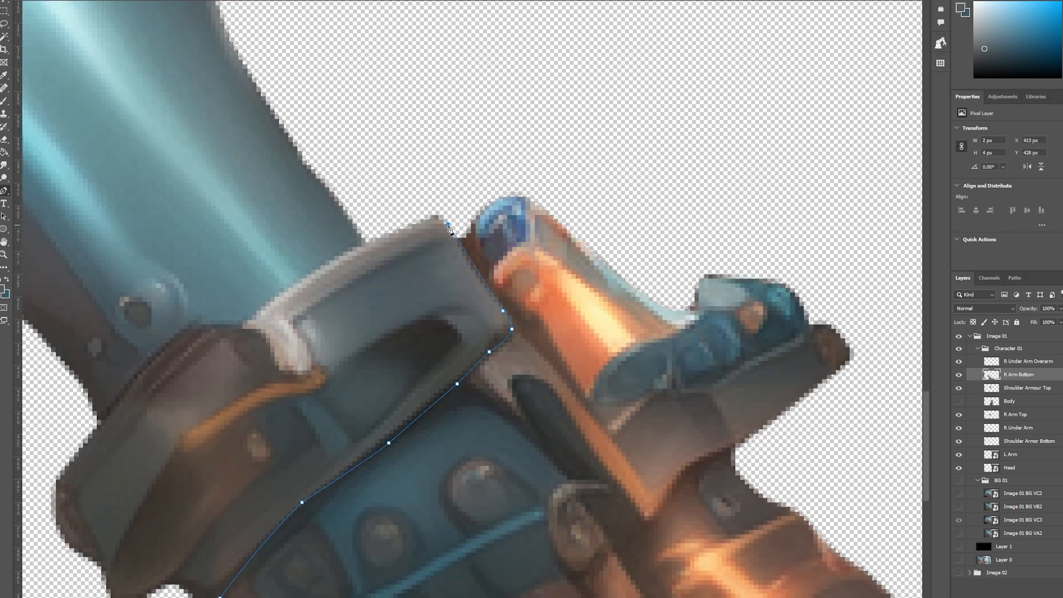
scroll(441, 211, down, 4)
click(504, 124)
click(730, 223)
click(839, 482)
click(600, 540)
click(306, 525)
Use the path's selection to separate the hand onto a layer named R Hand, and move it away from the forearm
right_click(473, 366)
click(525, 407)
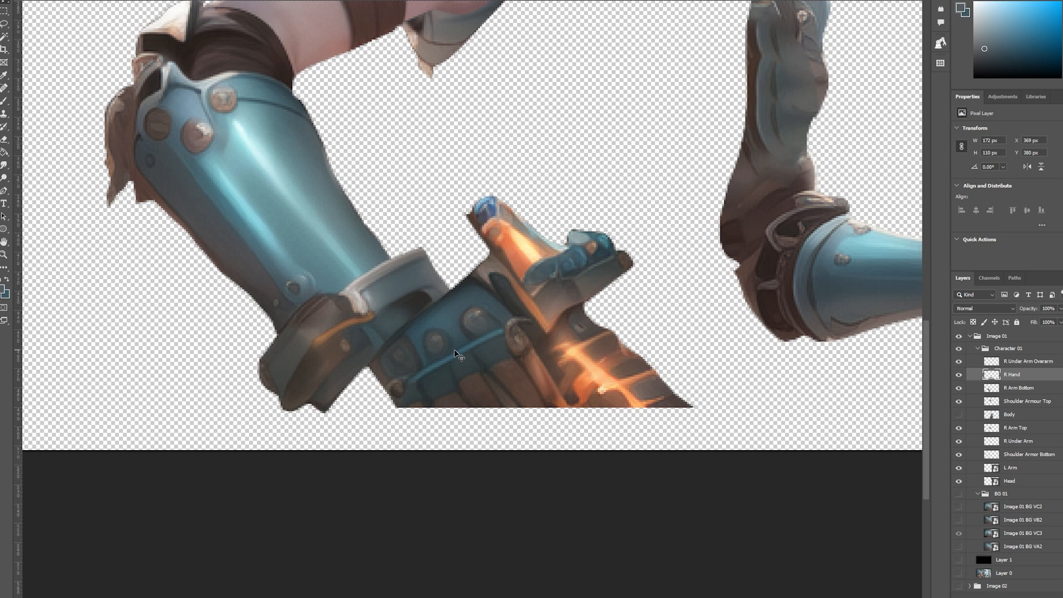
drag(471, 390, 526, 372)
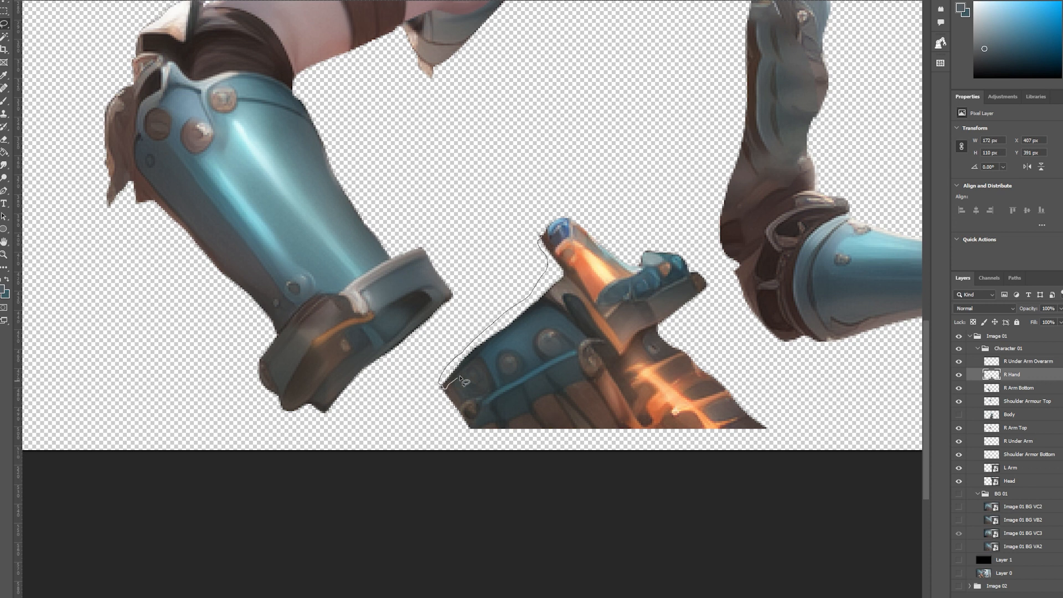
Lasso the wrist edge of R Hand and fill it with Content-Aware in Normal mode at 100% opacity
drag(555, 239, 544, 237)
right_click(546, 266)
click(577, 386)
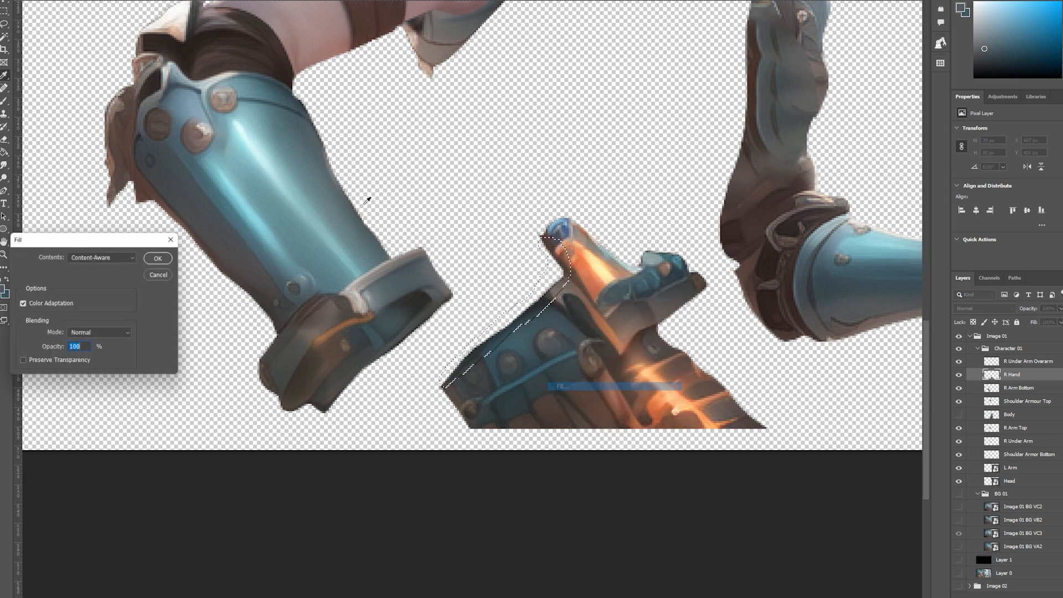
click(172, 261)
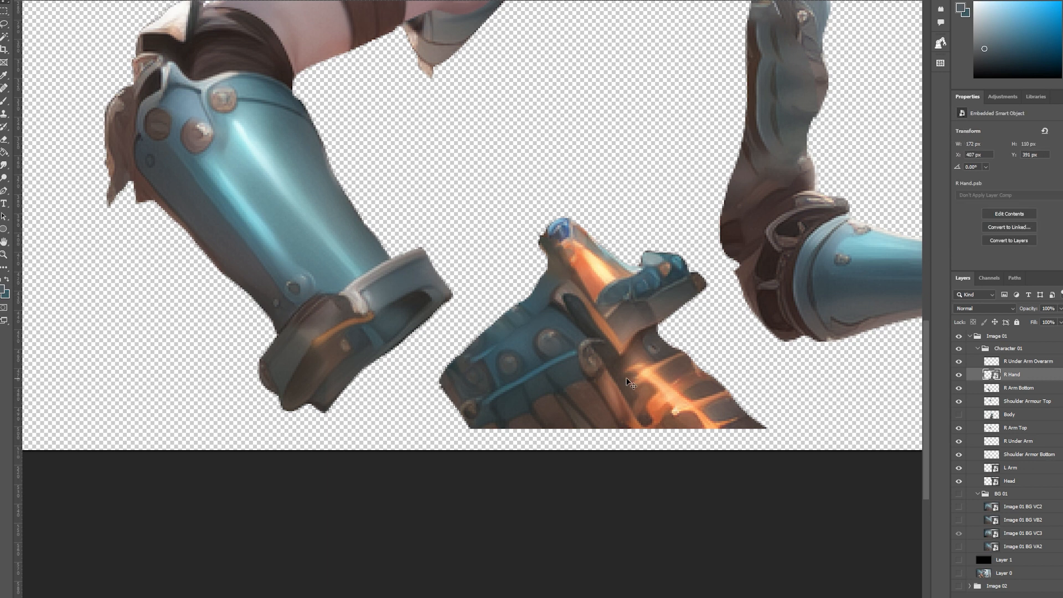
Move the hand back against the forearm cuff and place the R Hand layer below R Arm Bottom
drag(631, 370, 524, 401)
drag(1031, 374, 1039, 450)
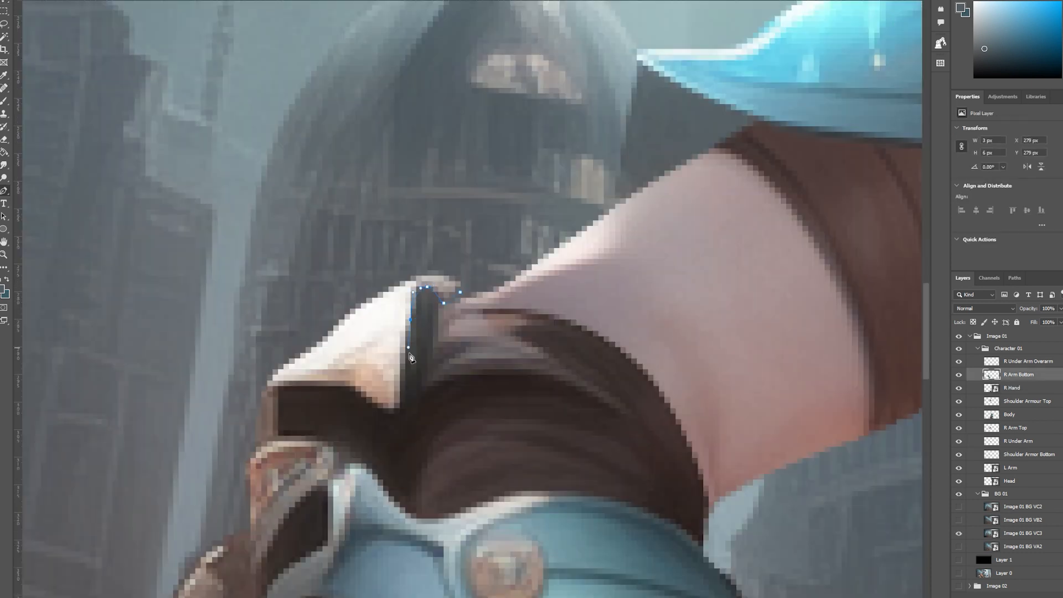
Enclose the pale elbow cloth flap with the pen path, separate it onto a layer named R Arm Top Cloth 01, and reposition it
click(279, 393)
right_click(381, 309)
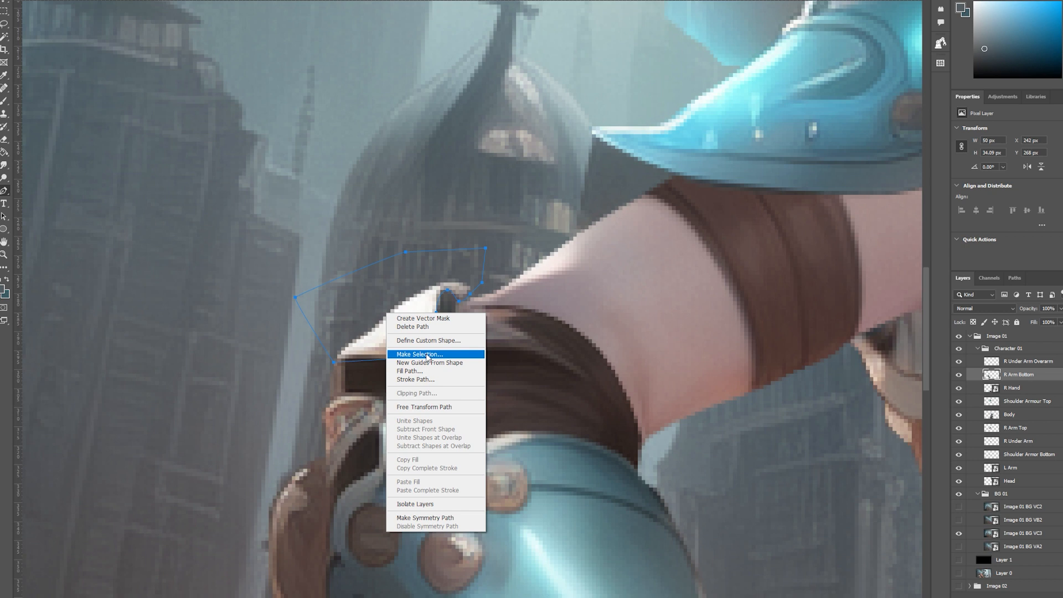
click(410, 356)
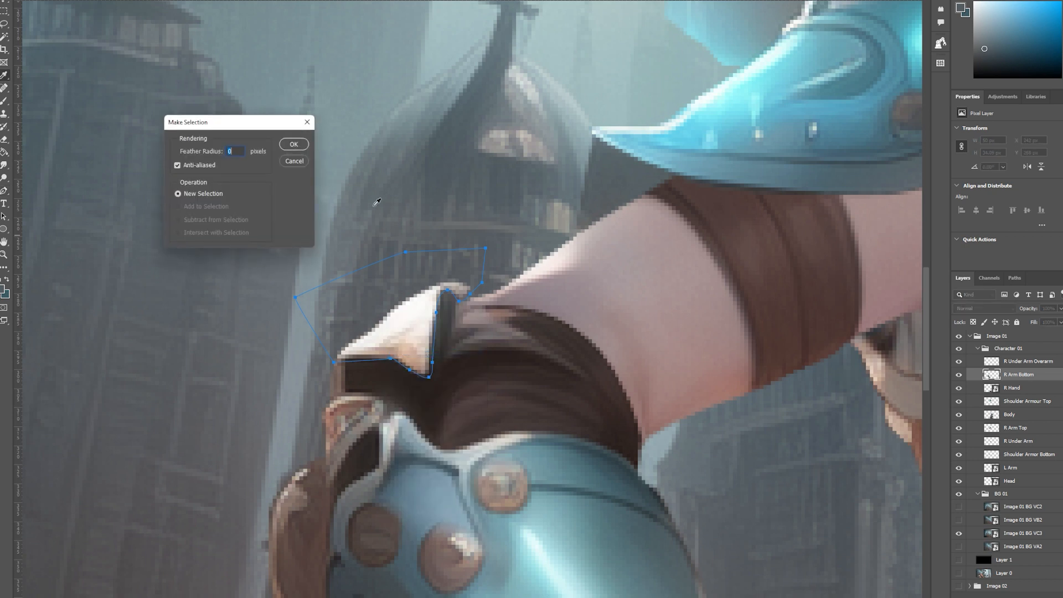
click(294, 145)
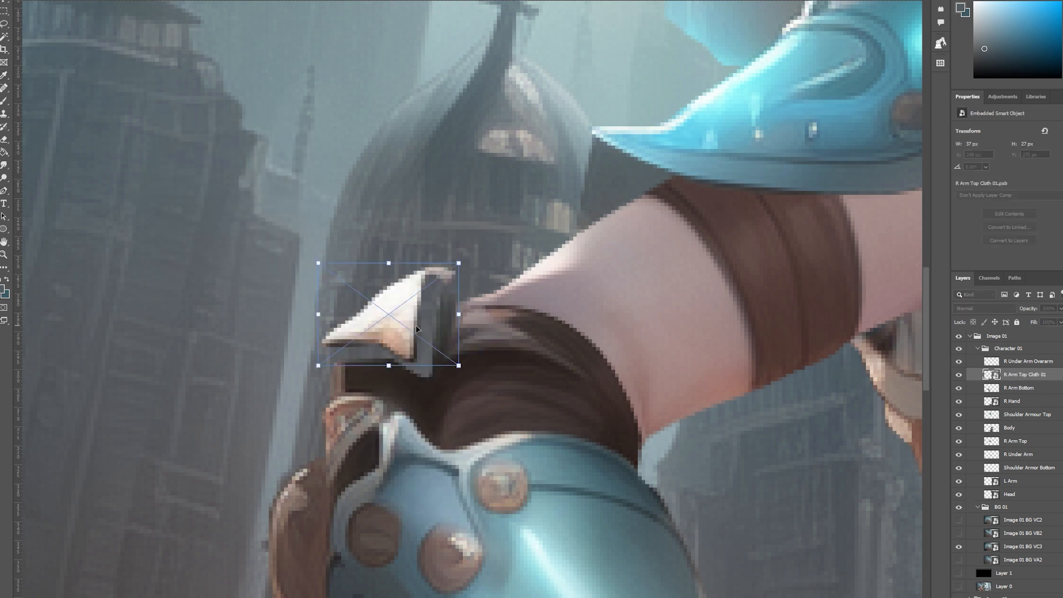
drag(417, 329, 433, 344)
Lasso the area behind the elbow cloth flap on R Arm Bottom and fill it with Content-Aware in Normal mode at 100% opacity
mouse_move(333, 357)
mouse_down()
mouse_move(455, 295)
mouse_move(458, 375)
mouse_move(324, 368)
mouse_up()
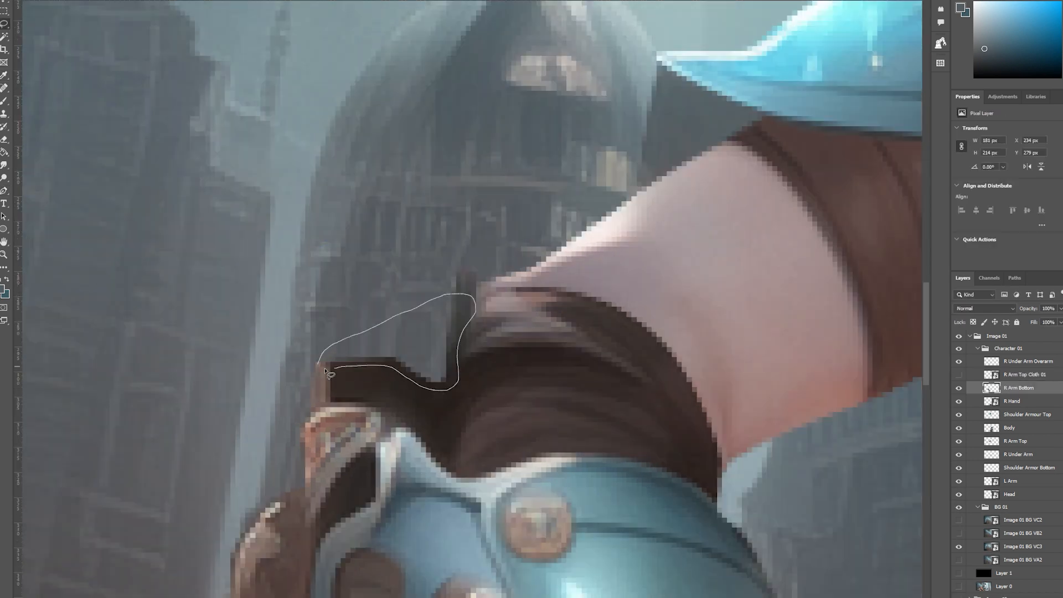
right_click(369, 342)
click(454, 459)
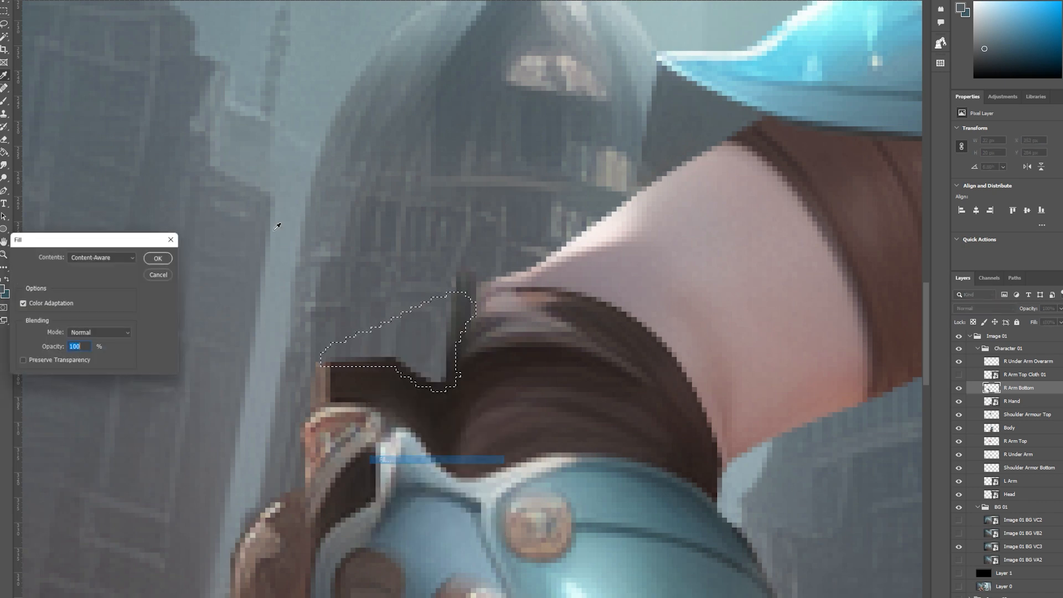
click(156, 259)
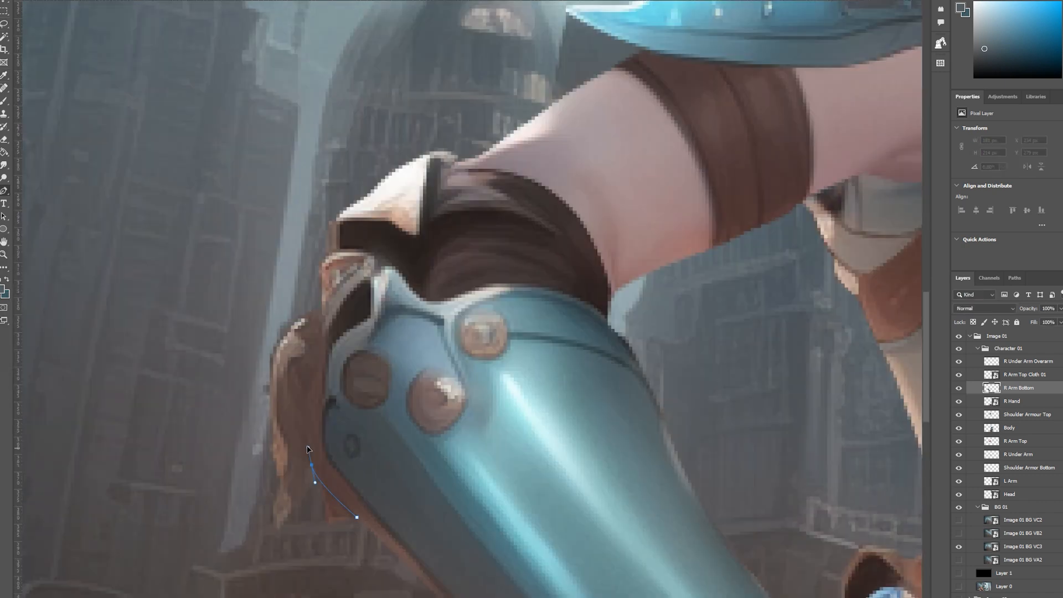
Enclose the brown cloth beside the forearm armour with the pen path, separate it onto a layer named R Arm Side Cloth, and reposition it
click(312, 583)
right_click(269, 507)
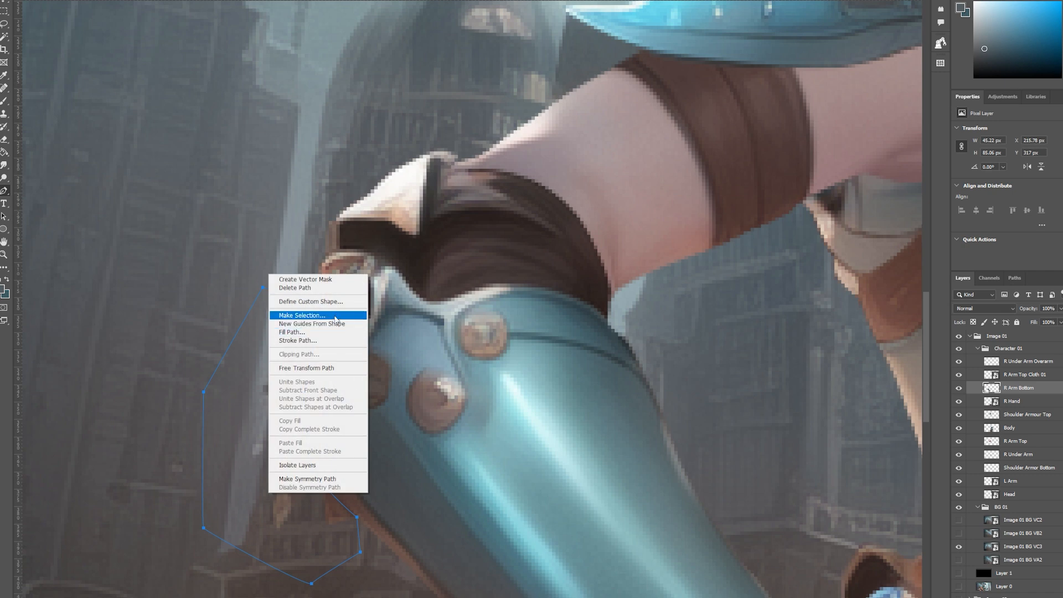
click(293, 316)
click(294, 145)
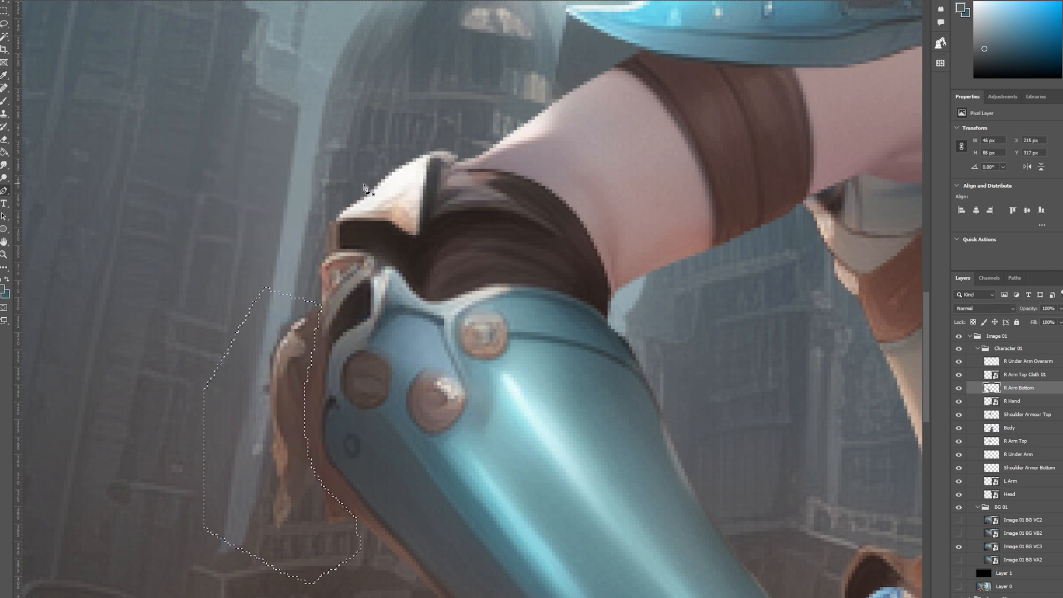
key(ctrl+j)
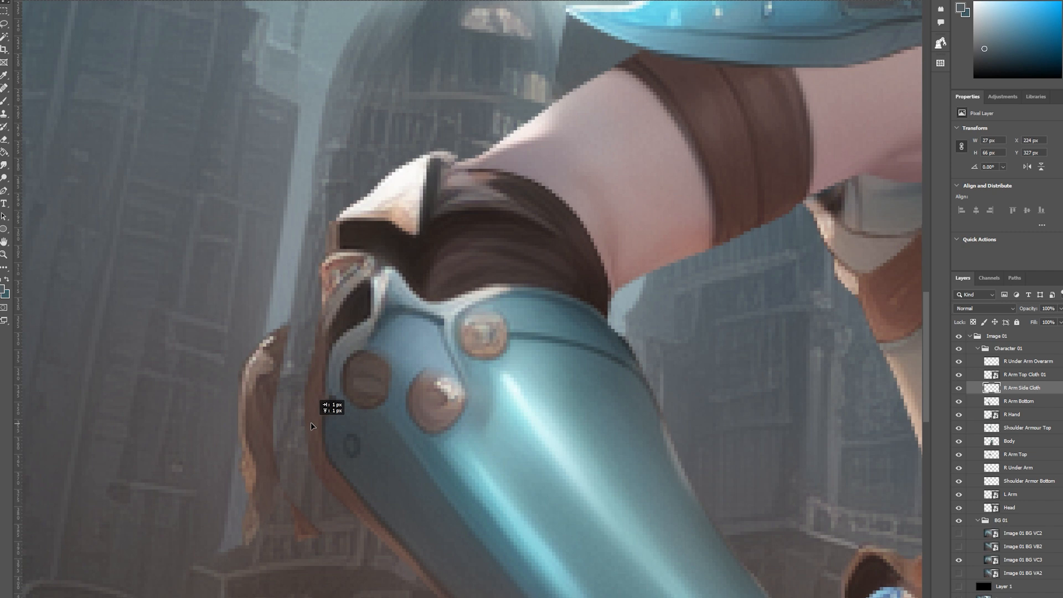
drag(311, 422, 310, 419)
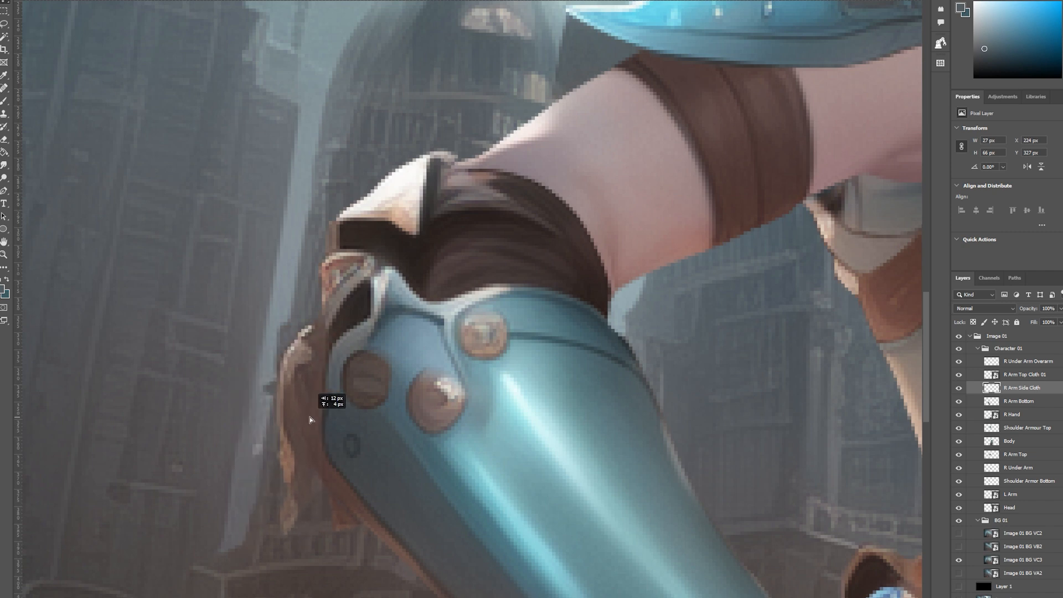
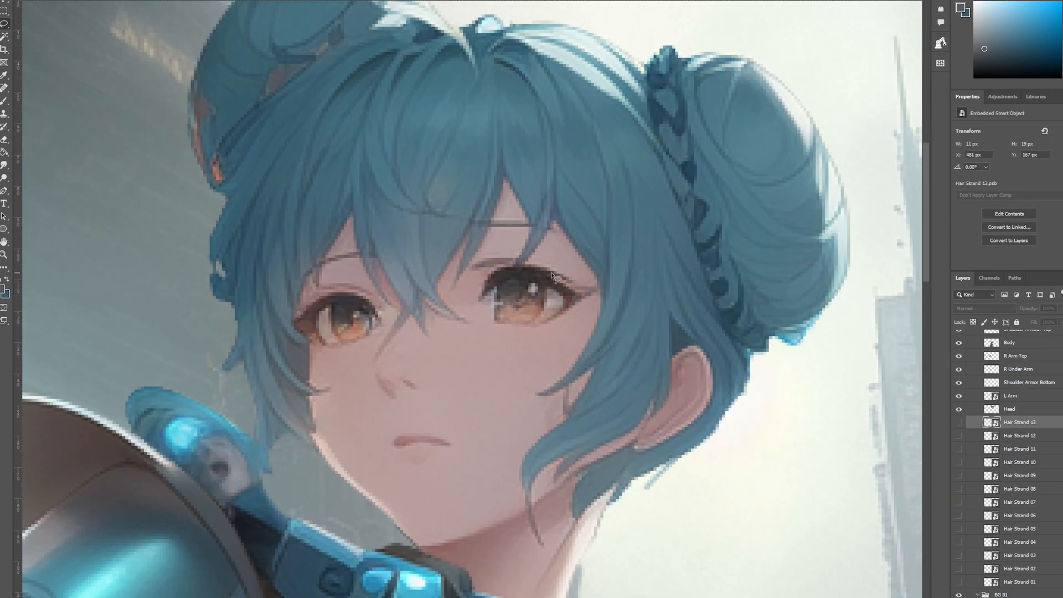
Trace the character's left eye and lashes on the Head layer with the Pen tool and convert the path into a selection
scroll(554, 277, up, 3)
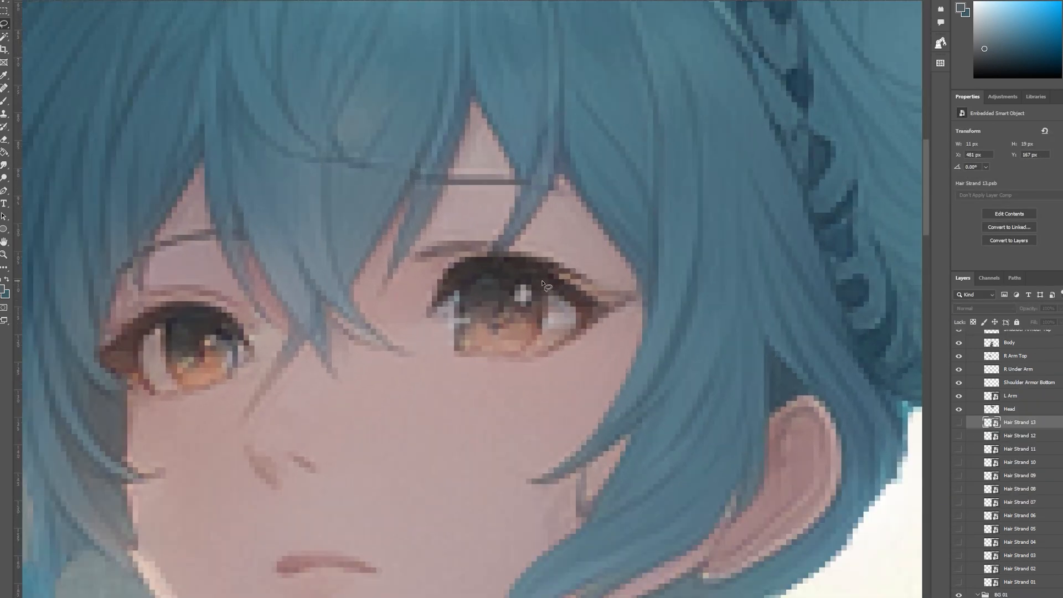
click(1020, 410)
scroll(497, 246, up, 2)
key(p)
click(387, 345)
drag(420, 272, 515, 255)
drag(573, 263, 588, 269)
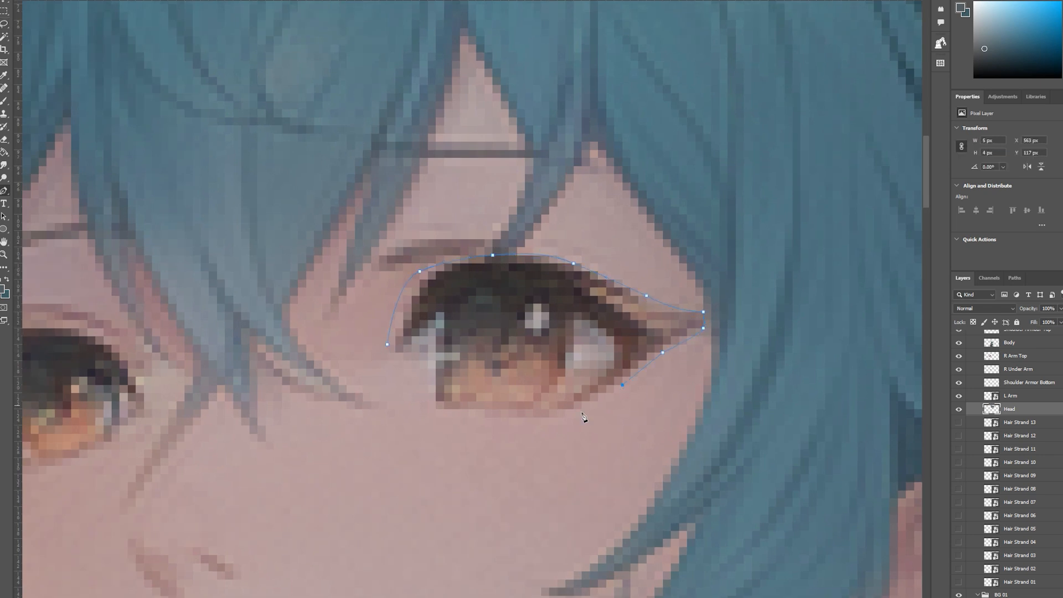
drag(517, 425, 438, 426)
drag(404, 393, 391, 374)
right_click(469, 409)
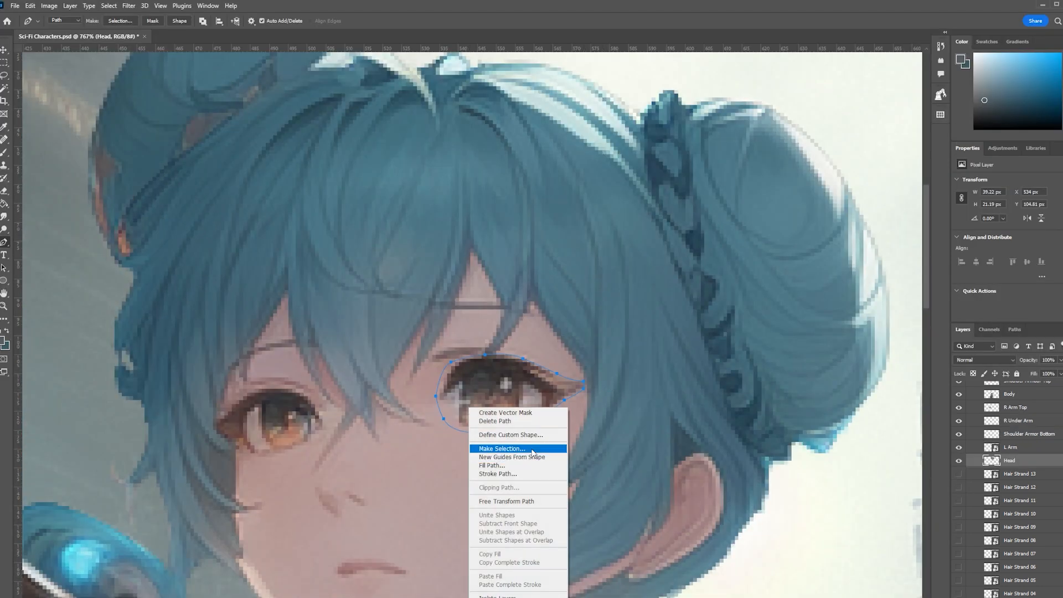
click(501, 449)
click(293, 197)
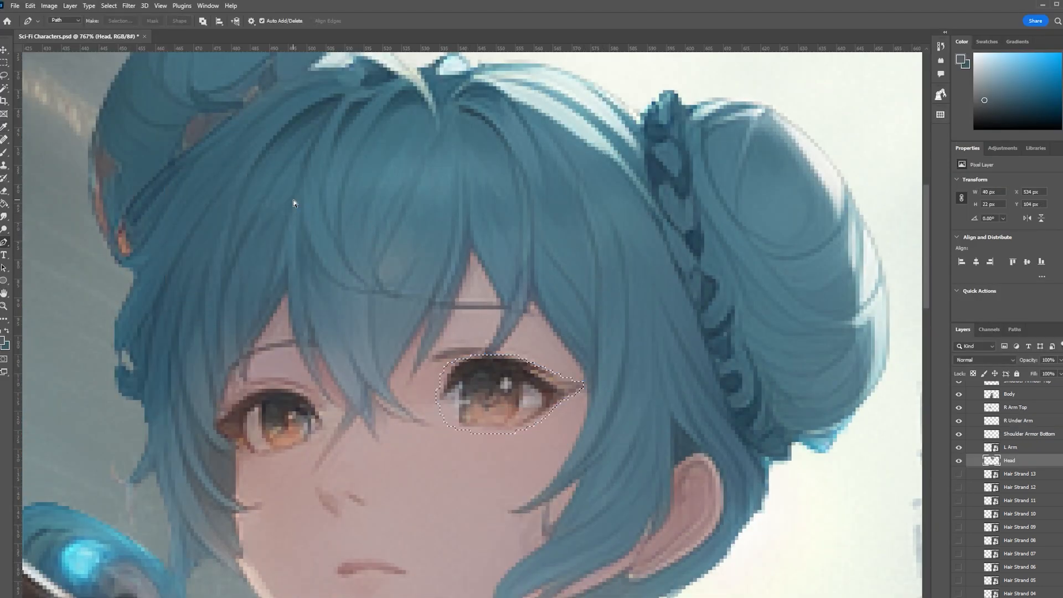
Cut the left eye out of Head, expand the selection by 1 pixel, and fill the hole with Content-Aware
key(Delete)
key(m)
click(112, 8)
mouse_move(152, 150)
click(241, 174)
click(281, 217)
right_click(512, 389)
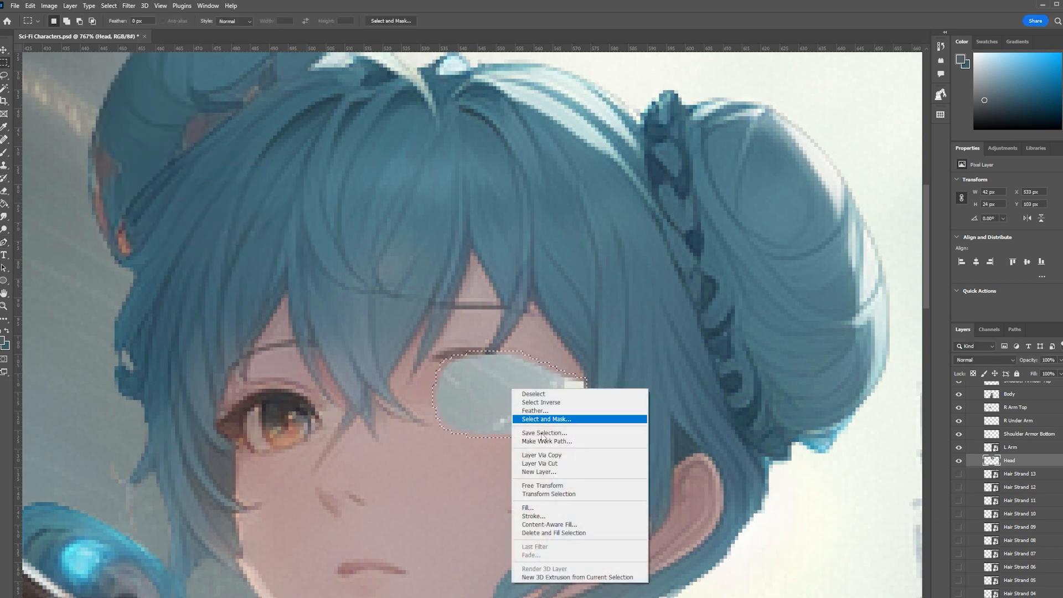
click(529, 508)
click(160, 309)
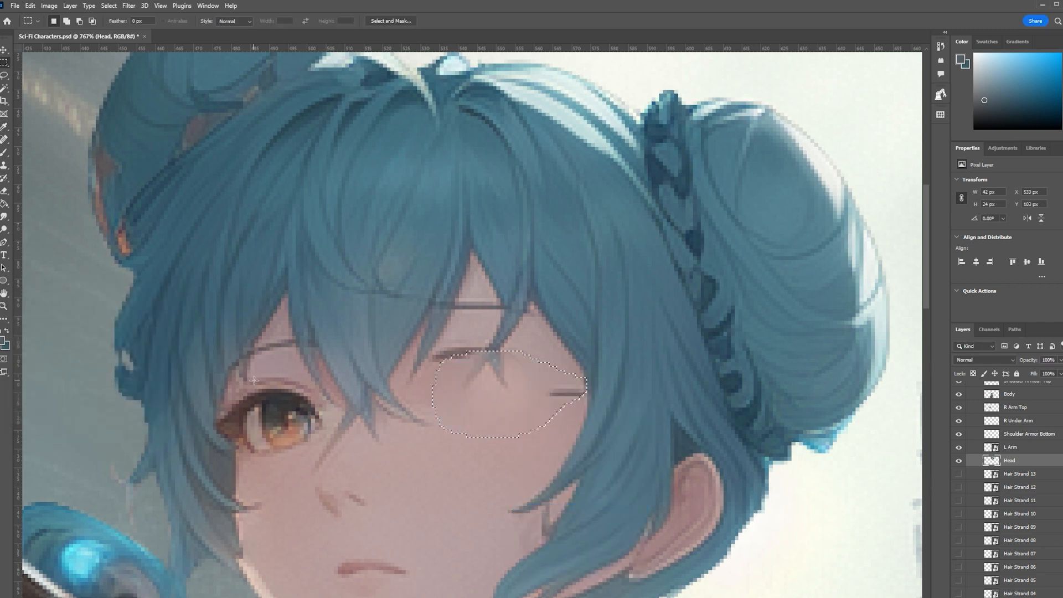
Clear the selection, lasso the stray hair marks under the left eyebrow, and fill them with Content-Aware
key(ctrl+d)
key(l)
drag(489, 377, 509, 359)
right_click(508, 361)
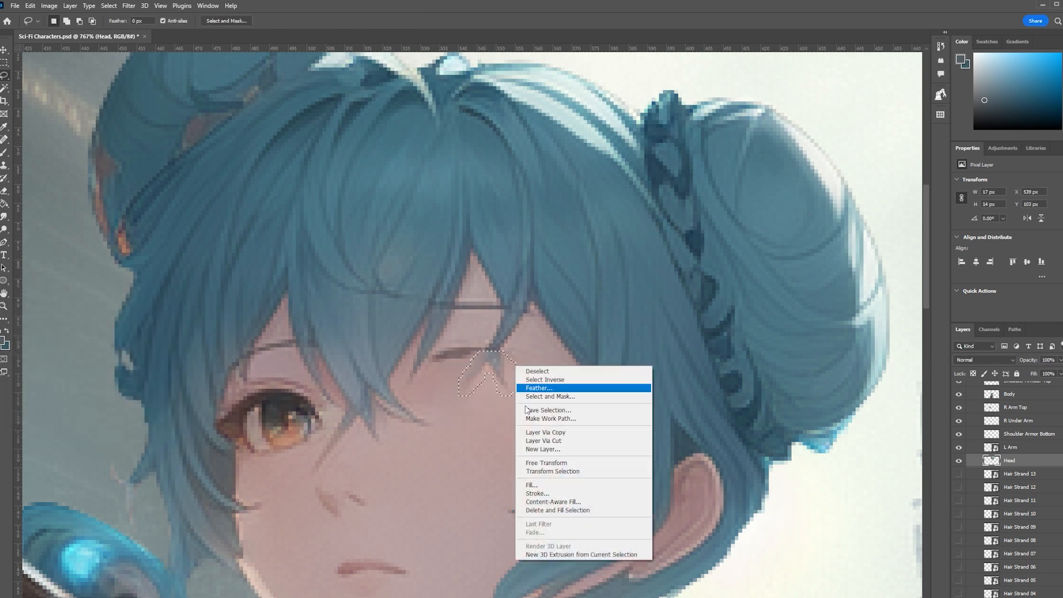
click(531, 485)
click(159, 314)
Paste the cut-out left eye back in place on its own layer above Head, name it L Eye, and hide it
key(ctrl+v)
key(ctrl+t)
key(Return)
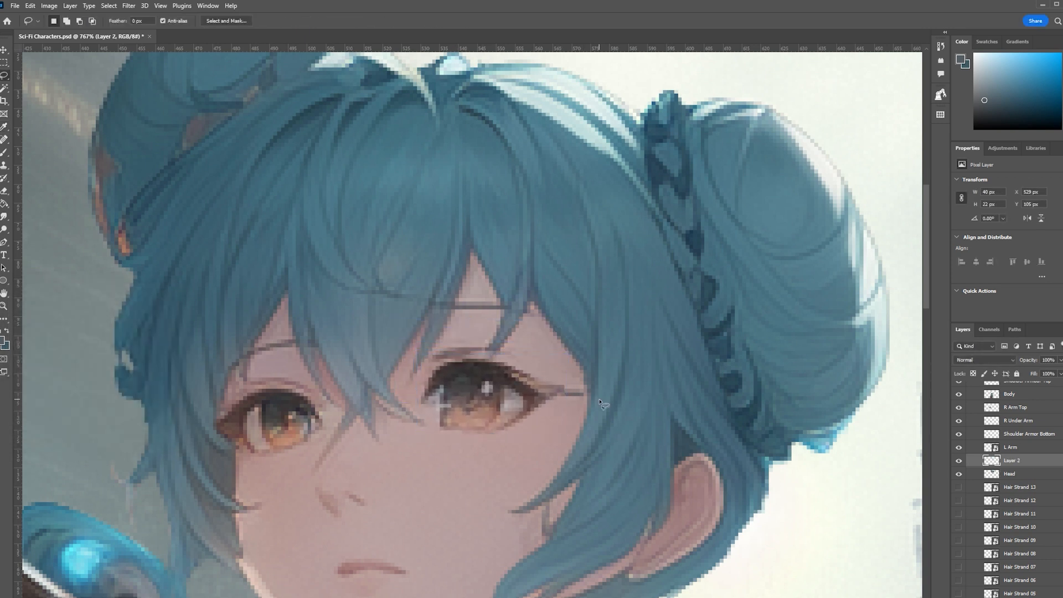
key(ctrl+0)
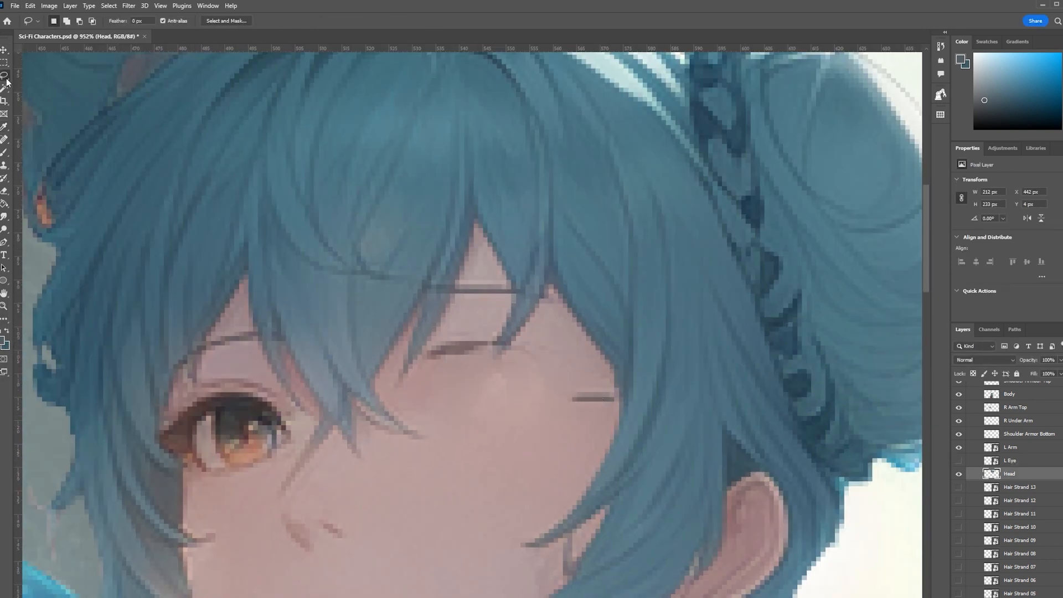
Lasso the leftover lash line at the outer corner of the left eye area on Head and fill it with Content-Aware
drag(619, 399, 597, 387)
right_click(597, 388)
click(637, 494)
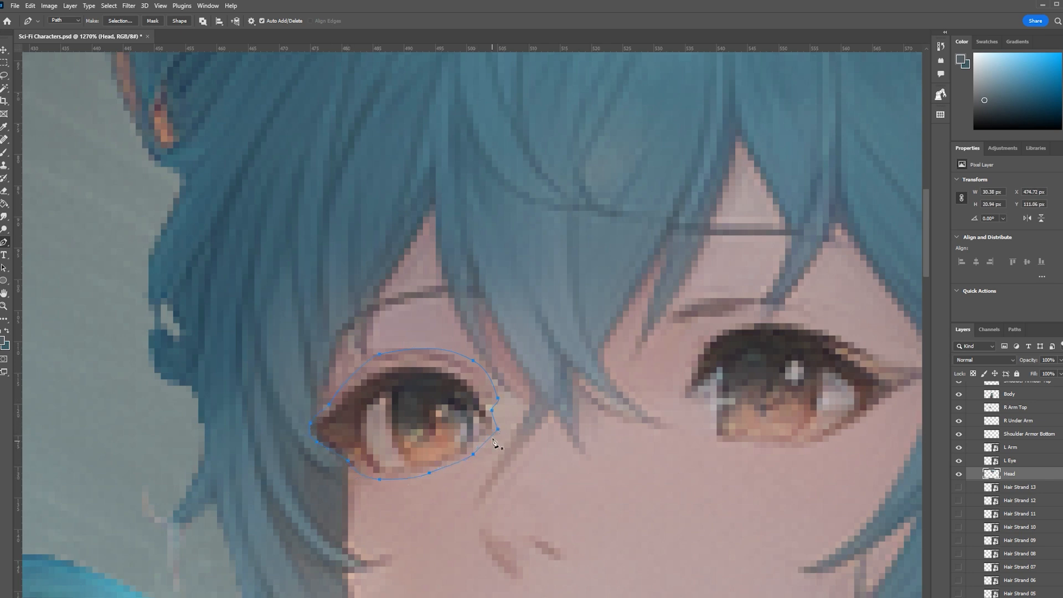
Convert the path around the right eye into a selection with 0-pixel feather and cut the eye out of Head
scroll(495, 443, down, 3)
right_click(468, 423)
click(498, 472)
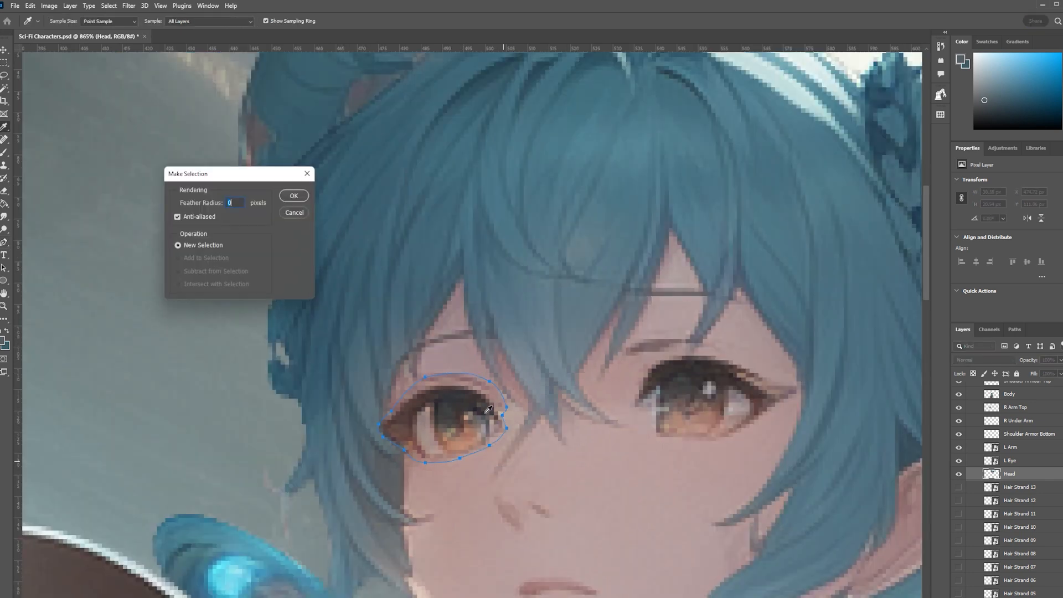
click(294, 196)
key(Delete)
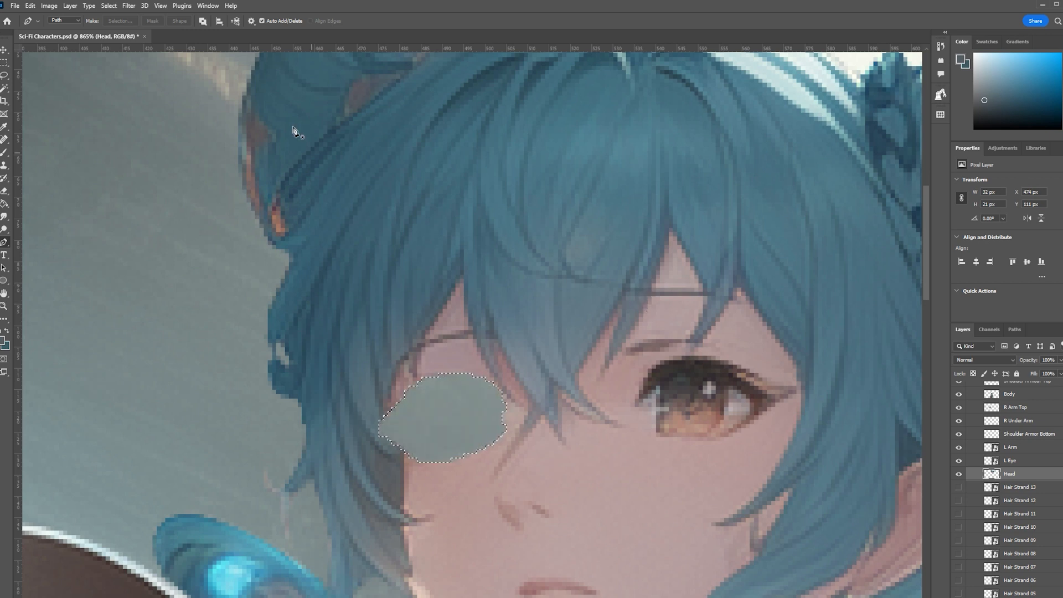
Expand the right eye selection by 1 pixel and fill the hole with Content-Aware in Normal mode at 100% opacity
click(109, 6)
mouse_move(166, 155)
click(236, 173)
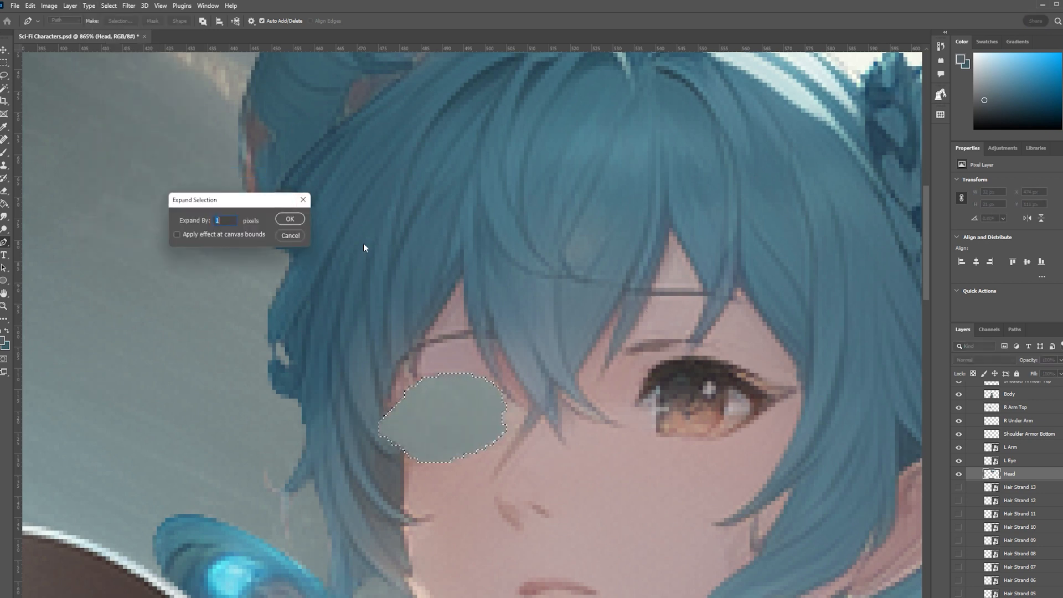
click(287, 216)
right_click(472, 414)
click(510, 533)
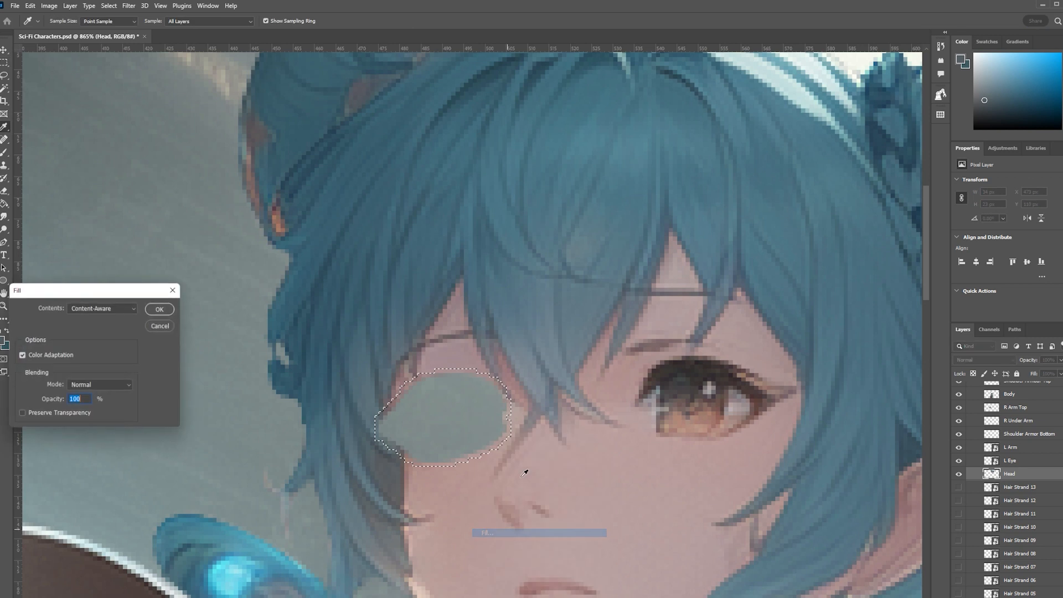
click(160, 308)
Clear the selection, lasso the dark smudge left in the right eye area, and fill it with Content-Aware at 100% opacity
key(ctrl+d)
key(l)
mouse_move(463, 412)
mouse_down()
mouse_move(437, 449)
mouse_move(464, 414)
mouse_up()
right_click(501, 433)
click(532, 552)
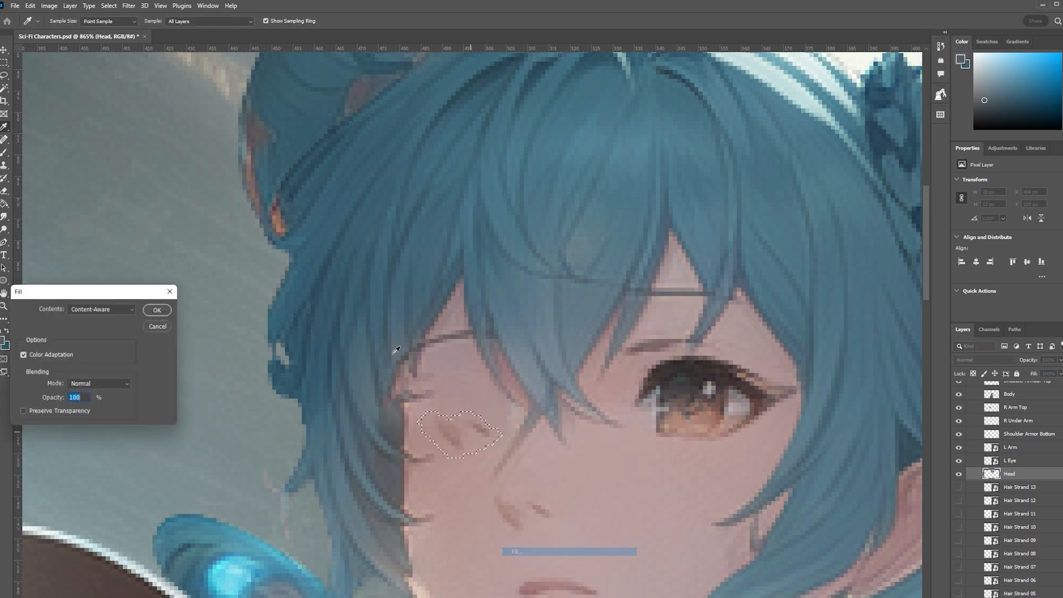
click(160, 308)
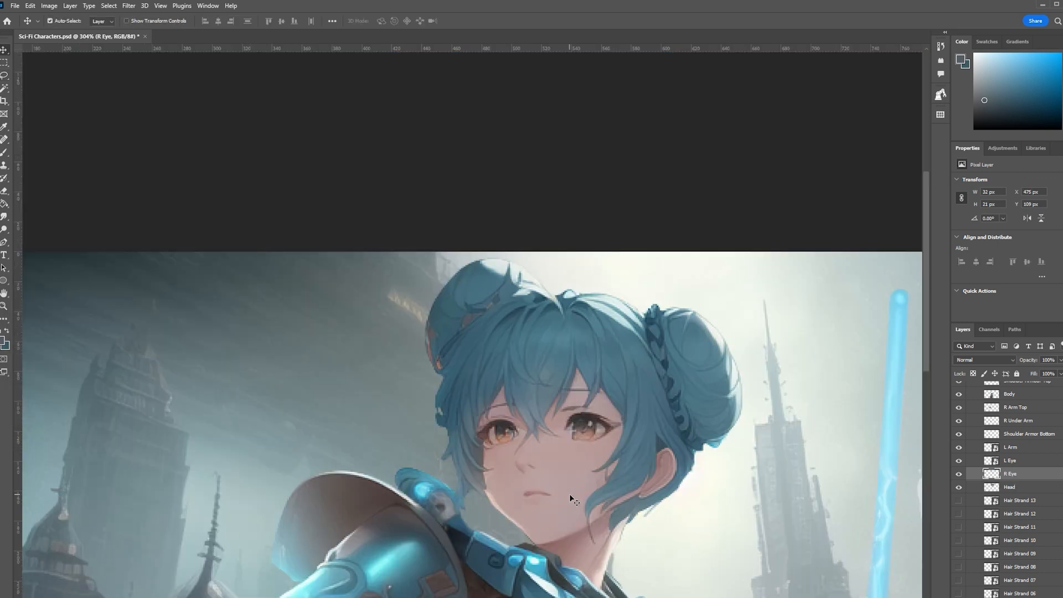
Nudge the R Eye layer sideways and back to check its placement on the face
key(Left)
key(Right)
key(Left)
key(Right)
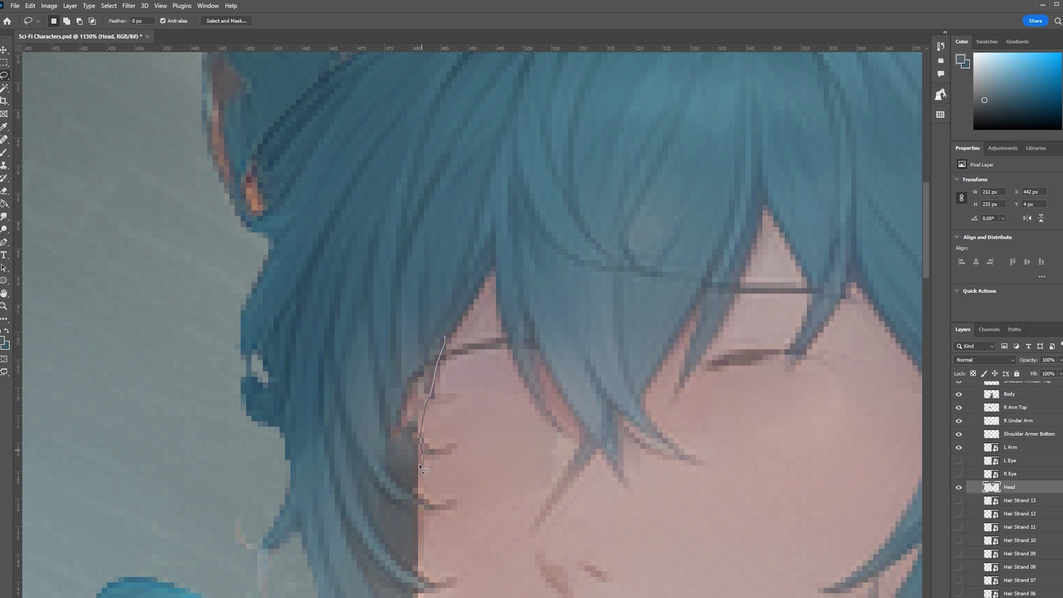
Lasso the remnants along the face edge near the right eye, fill them with Content-Aware, and show the R Eye and L Eye layers
drag(421, 468, 391, 380)
right_click(391, 377)
click(443, 501)
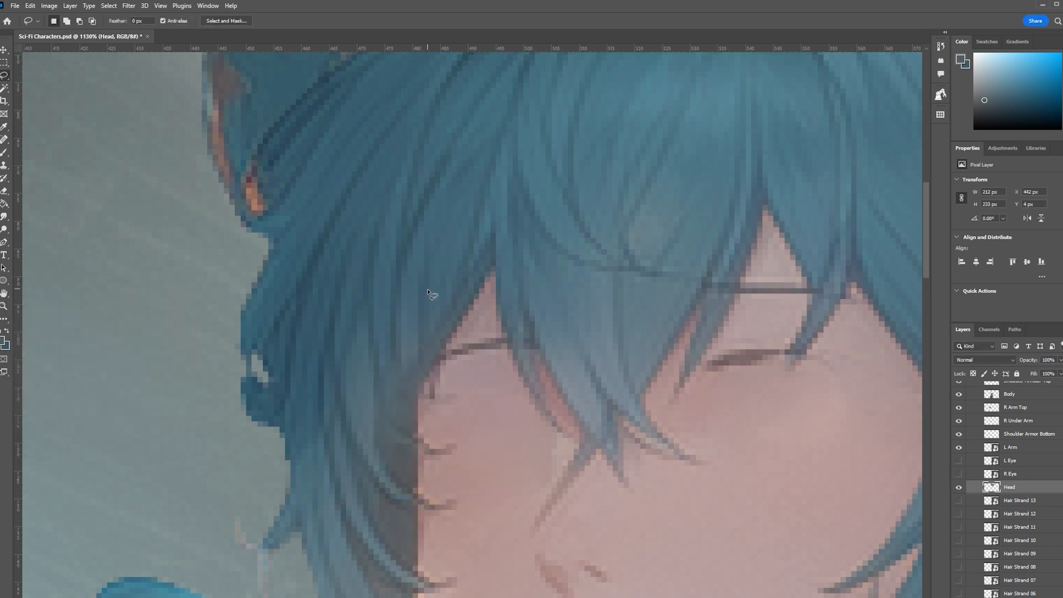
scroll(746, 400, down, 3)
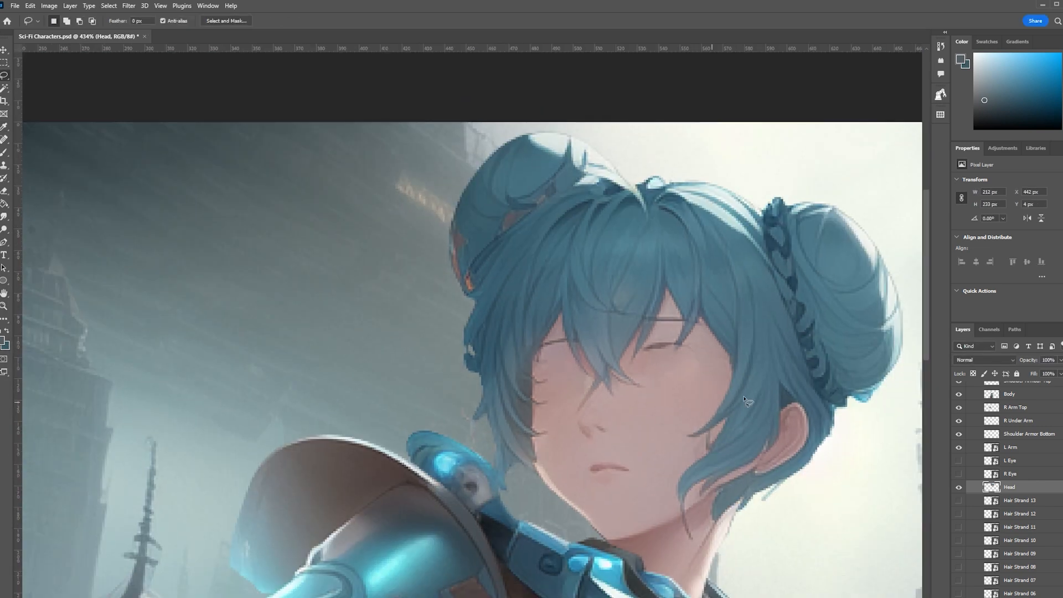
click(959, 474)
click(959, 460)
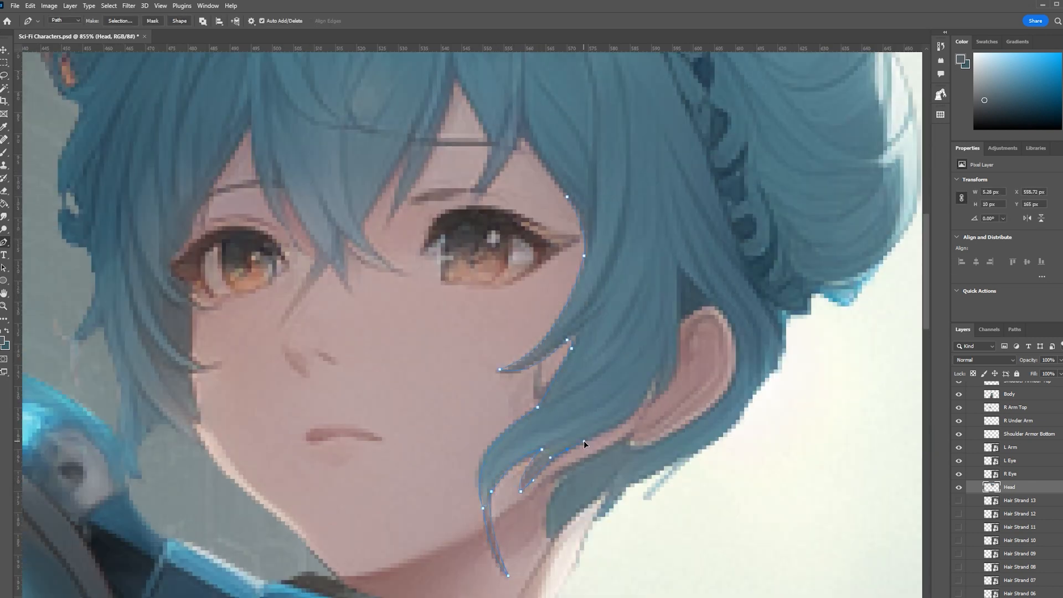
Enclose the hair lock between the left eye and ear with the pen path and turn it into a selection for the L Hair layer
scroll(674, 377, up, 1)
drag(630, 416, 639, 405)
drag(677, 374, 680, 361)
scroll(679, 366, up, 3)
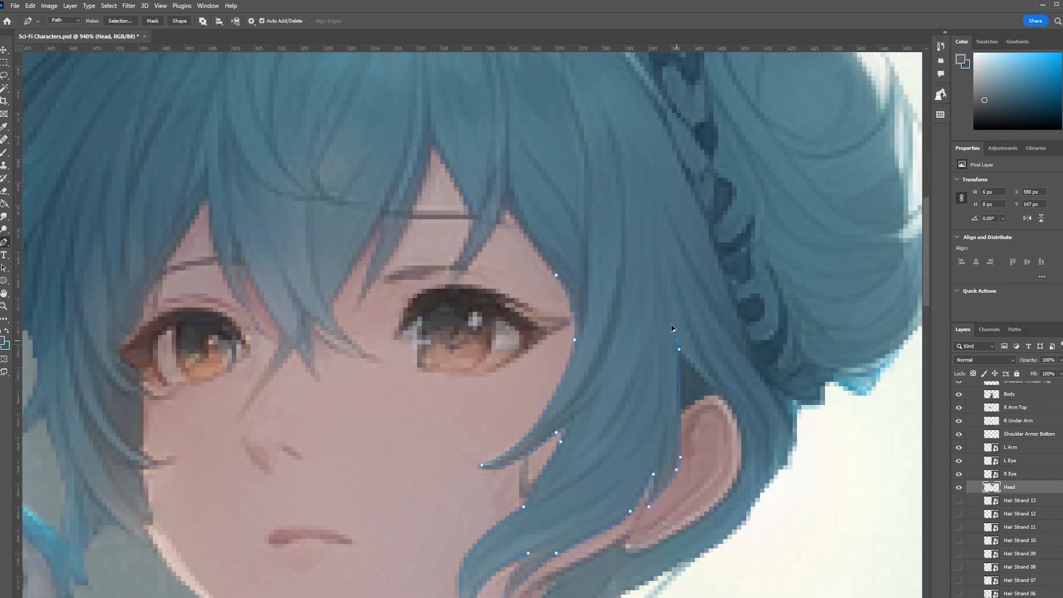
drag(658, 260, 658, 240)
scroll(656, 230, down, 4)
click(589, 260)
right_click(634, 293)
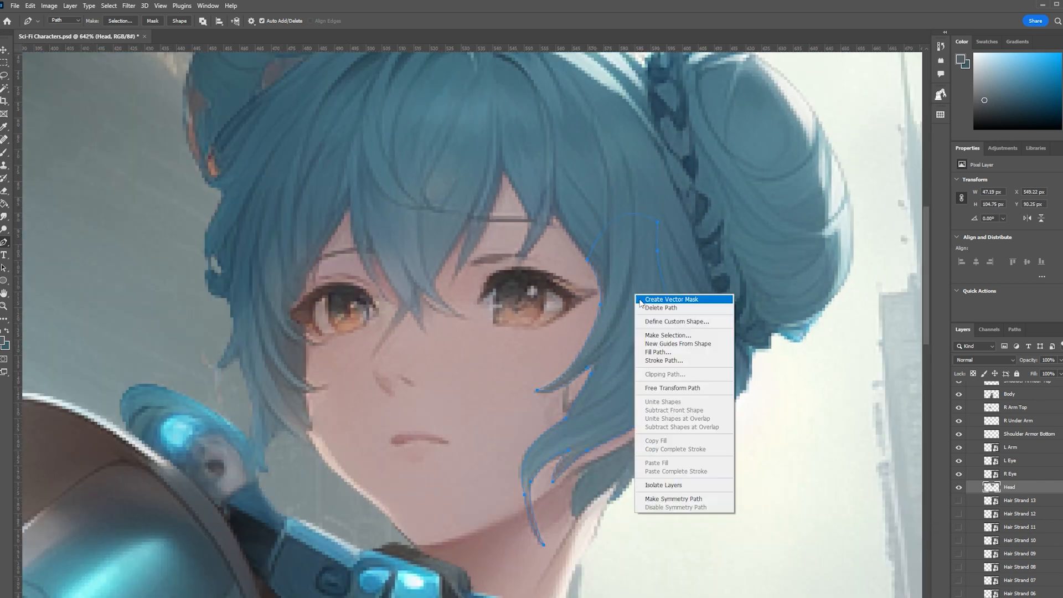
click(665, 337)
click(294, 200)
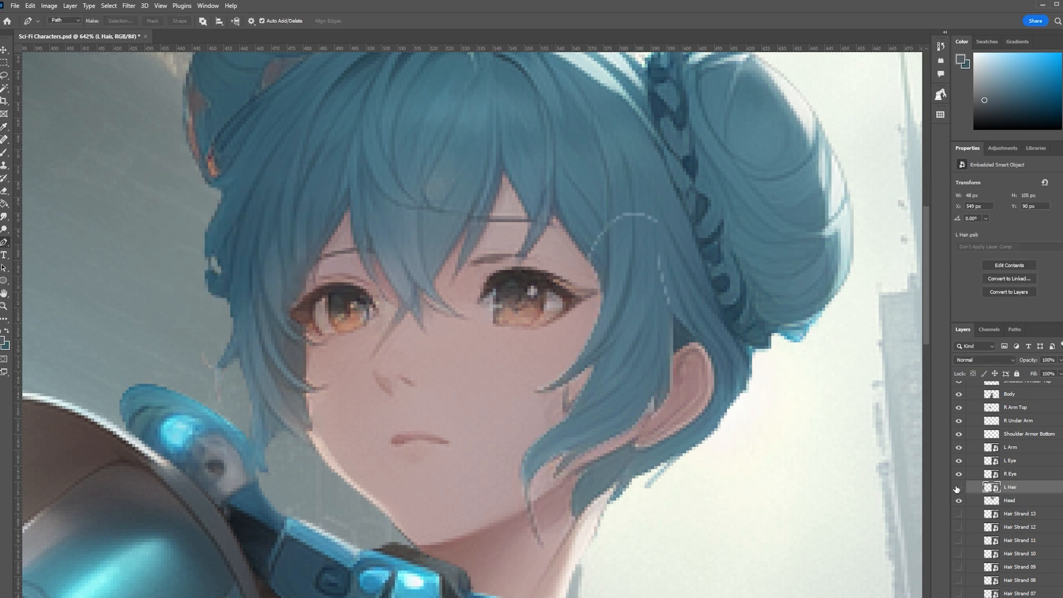
Hide the L Hair layer, lasso the hole it leaves in Head, and fill it with Content-Aware
click(958, 487)
key(l)
drag(583, 251, 585, 257)
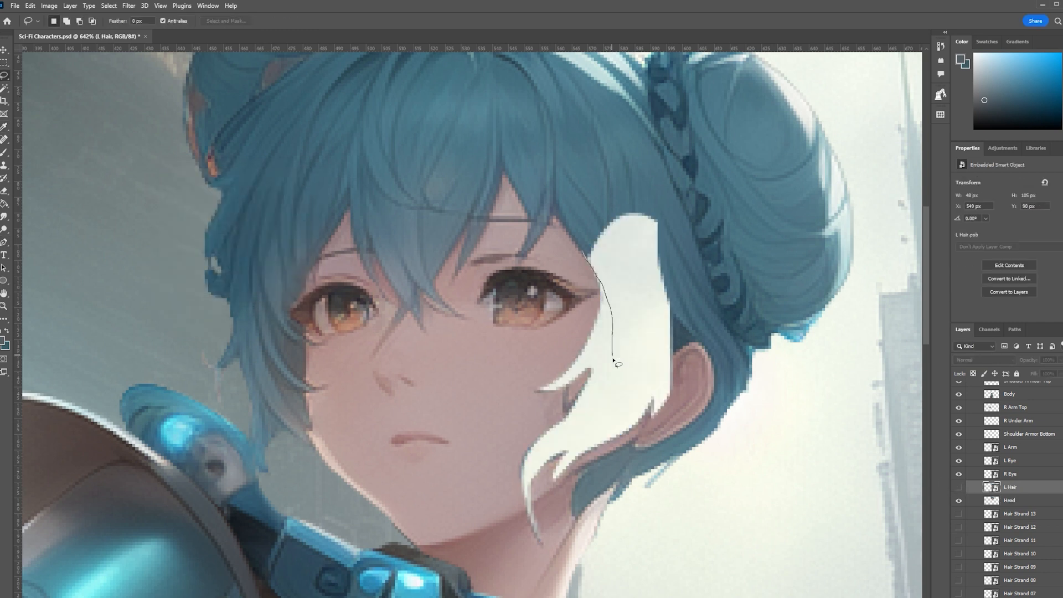
drag(665, 365, 585, 249)
right_click(646, 257)
click(1009, 501)
right_click(646, 290)
click(664, 409)
click(959, 487)
click(958, 488)
Lasso the hair remnants between the left eye and the ear on Head and refill them repeatedly with Content-Aware
drag(606, 285, 556, 364)
drag(664, 359, 600, 332)
key(shift+F5)
key(Return)
key(shift+F5)
key(Return)
Lasso the remaining hair marks along the jaw below the ear on Head and fill them with Content-Aware
mouse_move(589, 459)
mouse_down()
mouse_move(555, 491)
mouse_move(583, 457)
mouse_up()
right_click(571, 452)
click(588, 570)
key(shift+F5)
key(Return)
drag(591, 351, 605, 334)
scroll(614, 319, up, 3)
click(3, 216)
click(4, 76)
scroll(815, 450, down, 8)
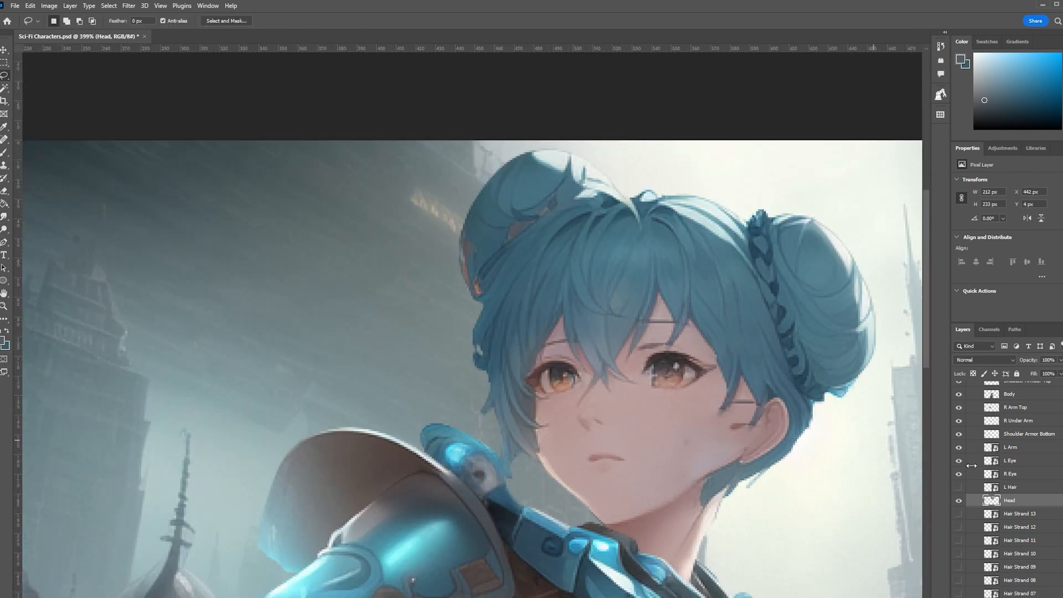
Show the L Hair layer, lasso the faint mark on the left cheek of Head, and fill it with Content-Aware
click(959, 487)
scroll(659, 395, up, 4)
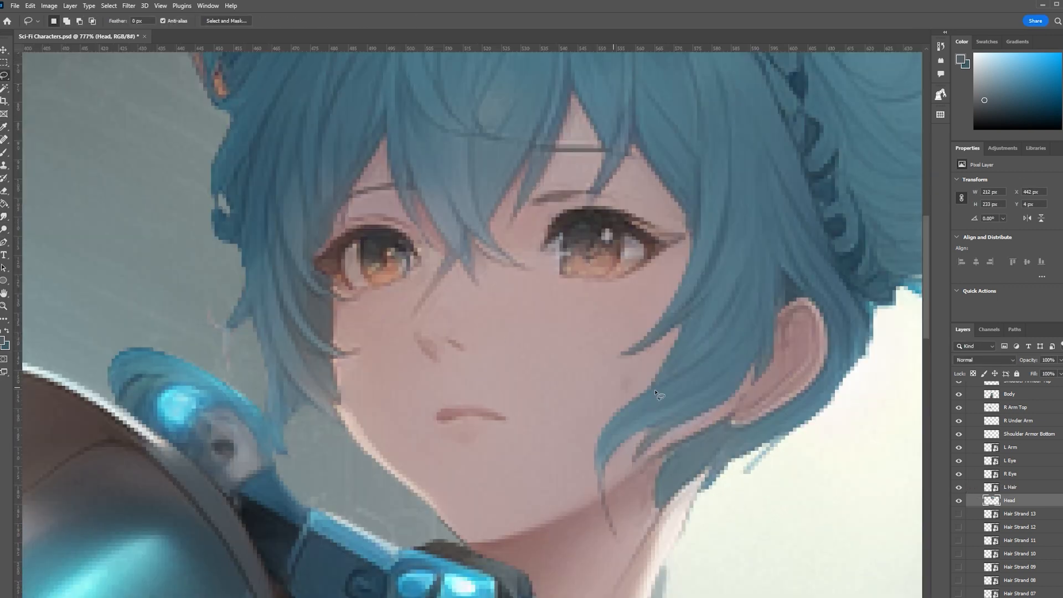
drag(645, 388, 637, 388)
right_click(623, 377)
click(656, 497)
key(Return)
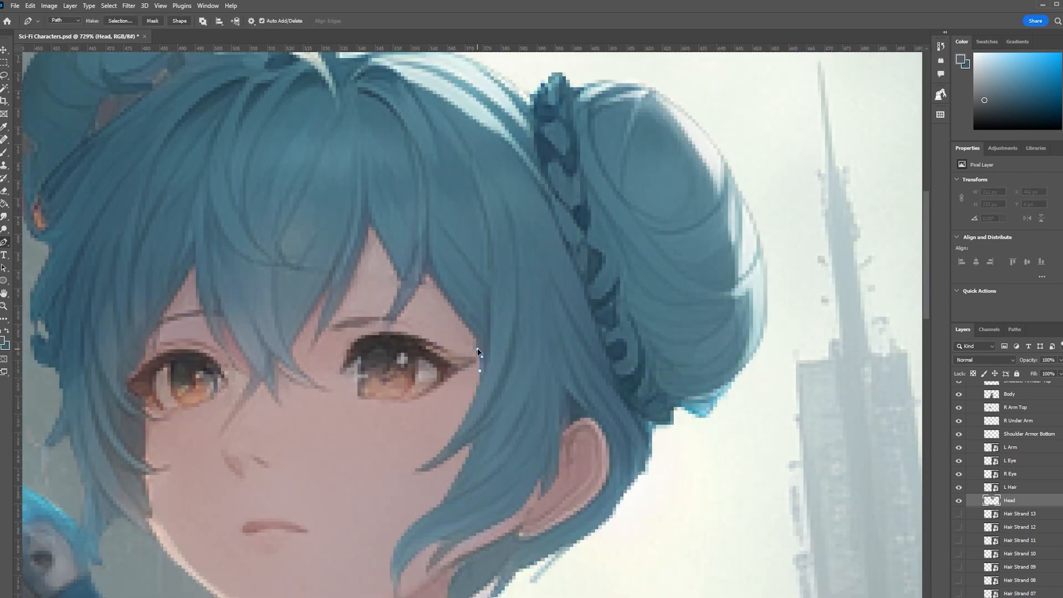
Trace the lower edge of the fringe on the Head layer with the Pen tool, following each strand tip from the left eye to the right temple
scroll(407, 347, up, 5)
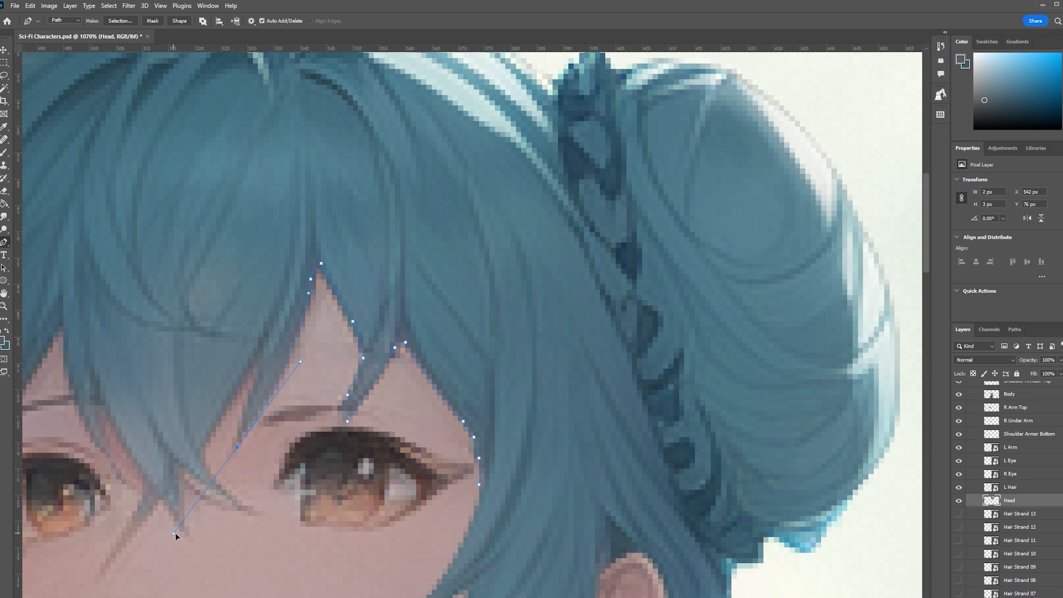
drag(242, 364, 241, 366)
click(216, 422)
drag(200, 458, 206, 469)
drag(258, 516, 275, 517)
alt+click(136, 521)
drag(148, 485, 144, 479)
drag(143, 432, 444, 458)
drag(395, 410, 383, 376)
alt+click(395, 410)
click(404, 455)
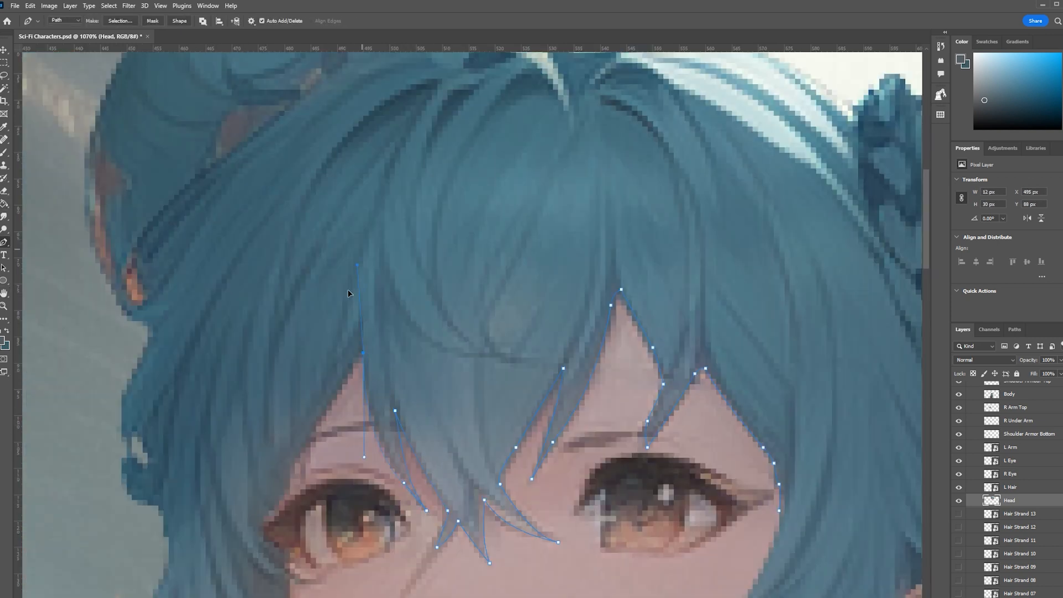
drag(294, 463, 282, 480)
Hide the R Eye layer and continue the Pen path down the face edge, outlining the thin hair strands that cross the right cheek
scroll(310, 388, down, 2)
click(959, 487)
click(959, 488)
click(959, 474)
scroll(332, 421, up, 3)
click(307, 460)
click(308, 442)
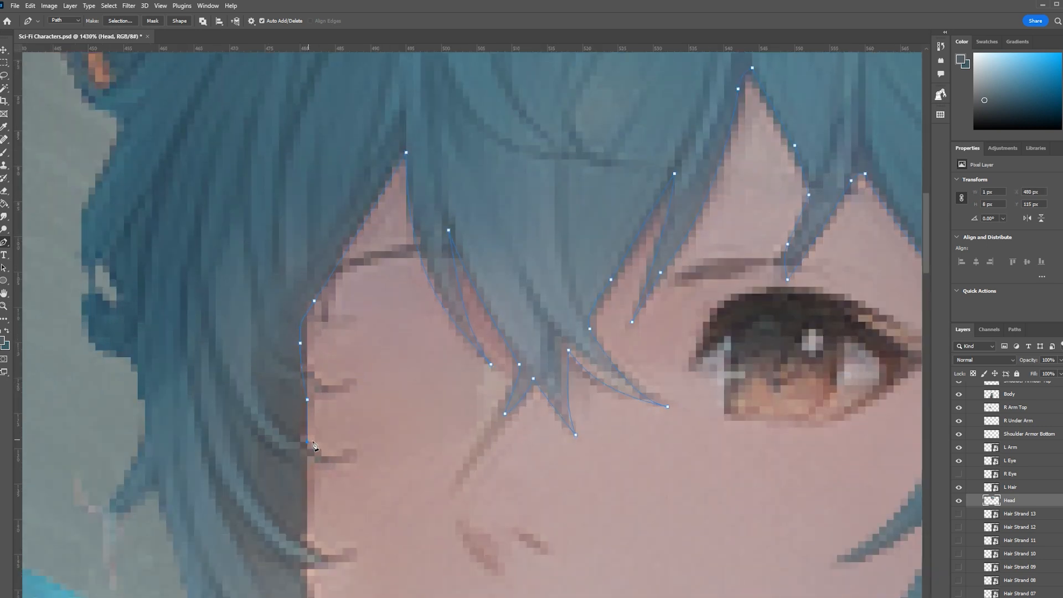
scroll(288, 496, down, 4)
scroll(222, 543, up, 2)
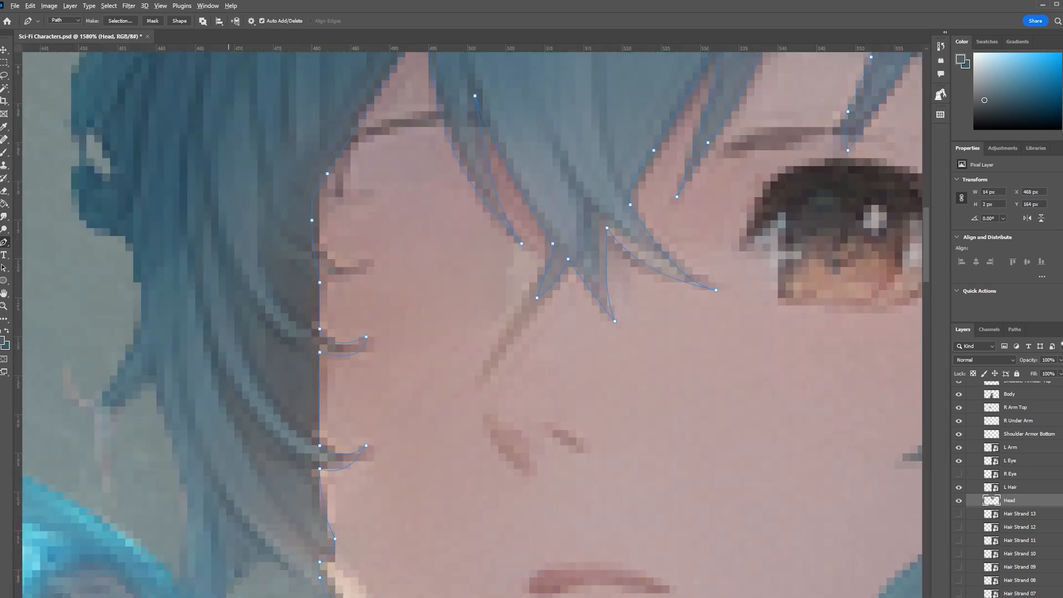
Complete the path loosely around both hair buns and separate the enclosed hair from Head onto a new Top Hair layer
scroll(157, 587, down, 1)
click(118, 461)
scroll(99, 142, down, 4)
click(94, 138)
click(143, 90)
click(220, 78)
click(370, 87)
click(640, 200)
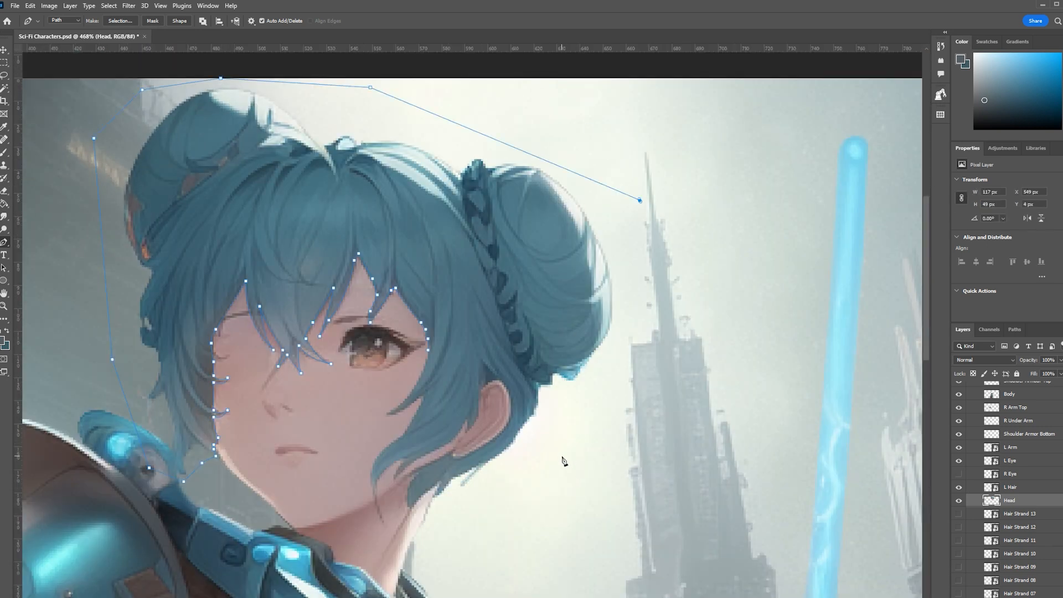
click(632, 375)
scroll(542, 391, up, 2)
click(537, 383)
scroll(537, 355, down, 5)
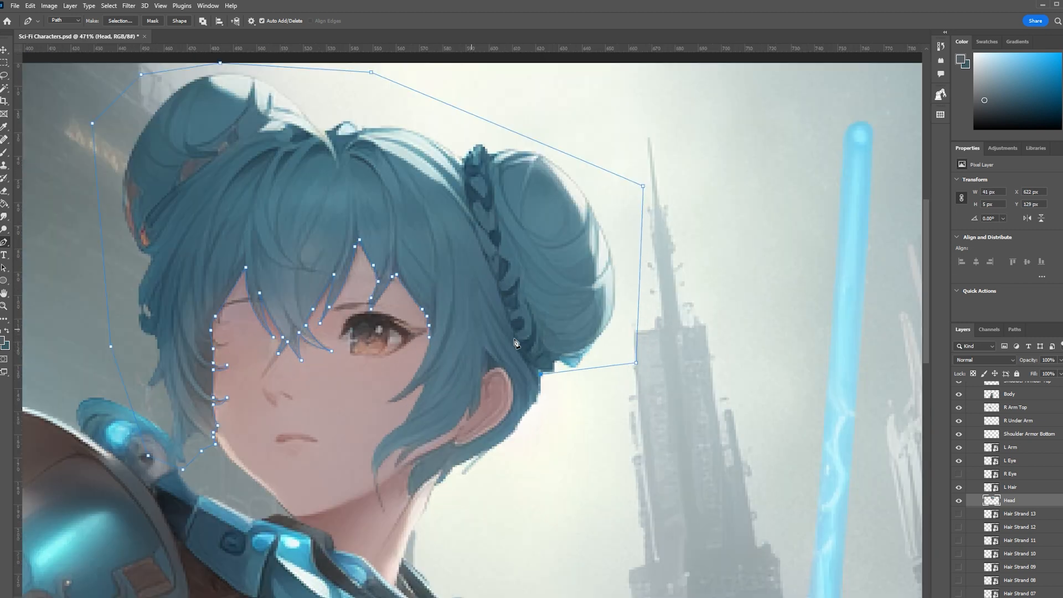
key(ctrl+Return)
key(ctrl+j)
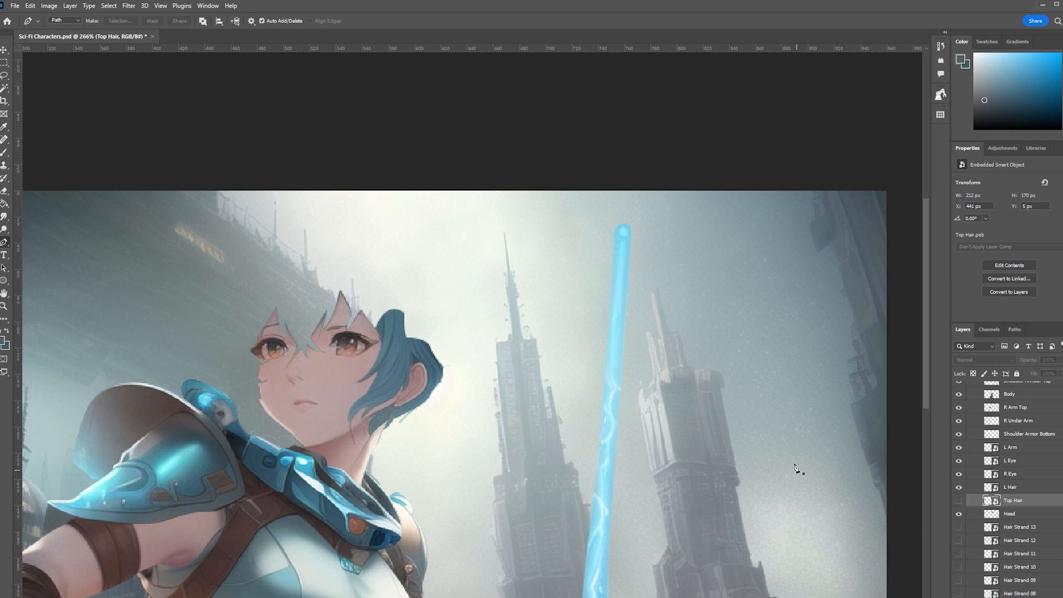
Lasso the hair gaps along the right cheek and the missing forehead and stray marks on Head, and fill them with Content-Aware
click(3, 50)
click(1009, 514)
scroll(264, 359, up, 6)
key(l)
drag(264, 411, 264, 481)
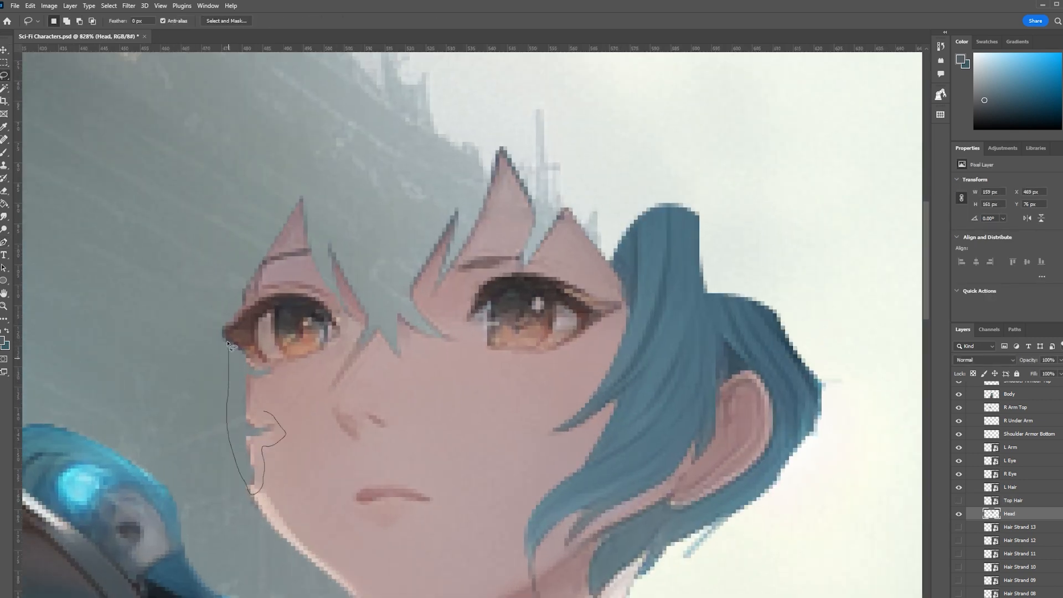
drag(259, 315, 265, 409)
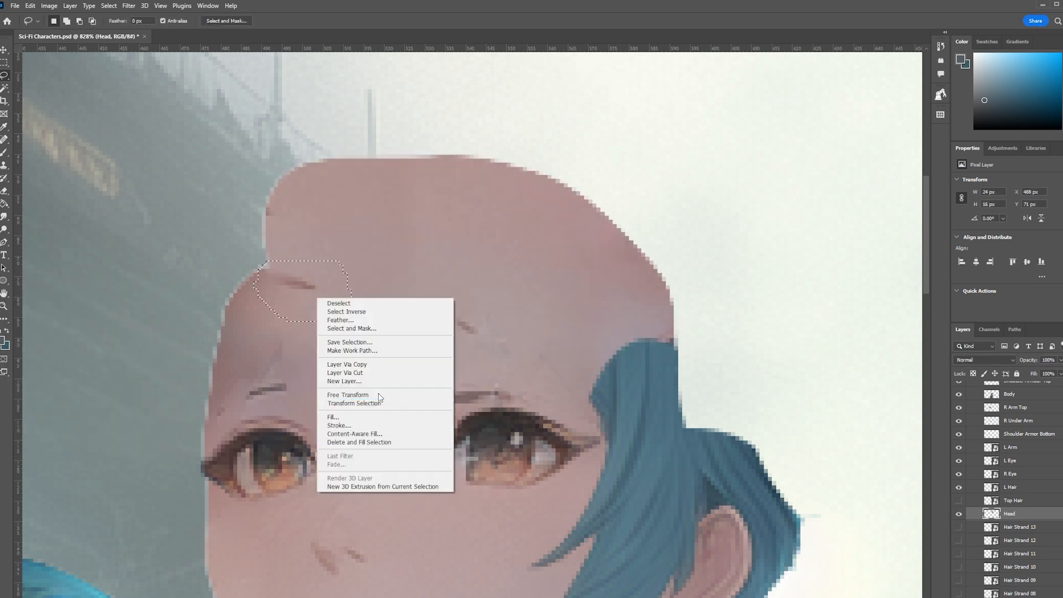
drag(486, 298, 523, 346)
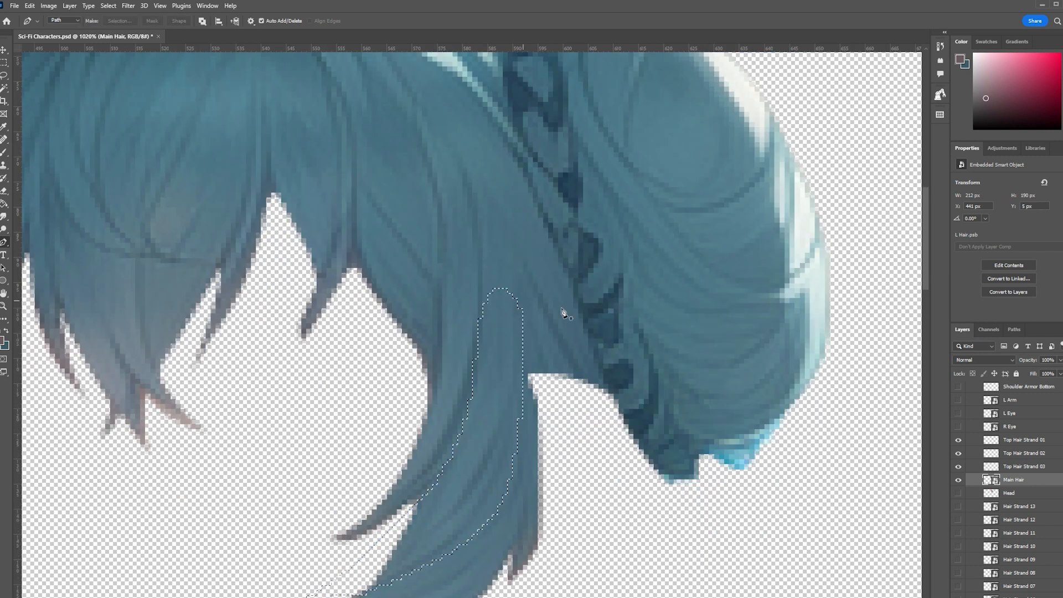
Trace two strands of Main Hair with the Pen tool and copy them to layers named Top Hair Strand 05 and Top Hair Strand 06
drag(427, 517, 467, 506)
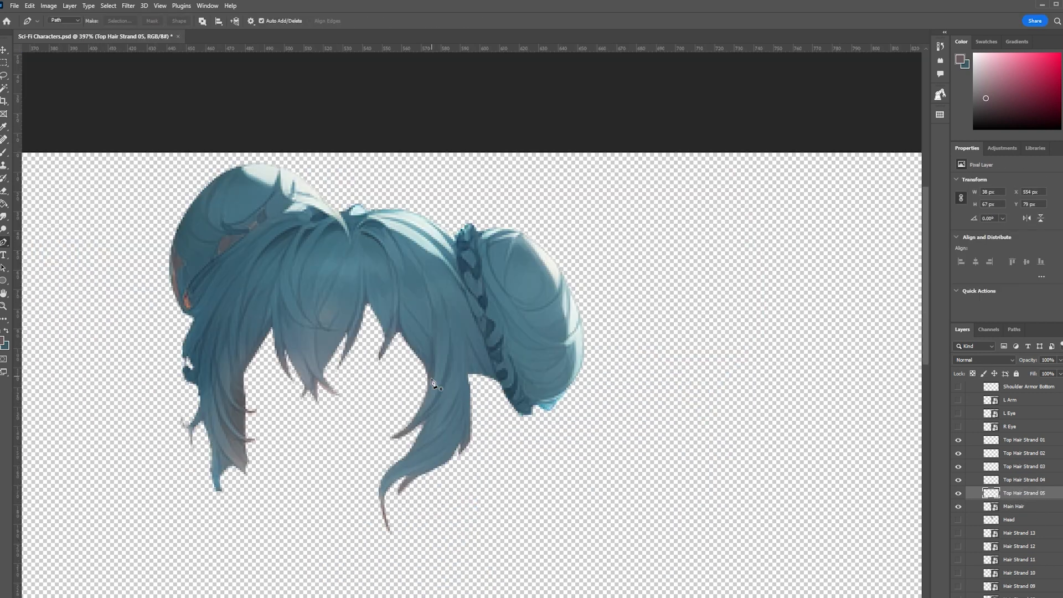
scroll(388, 264, up, 9)
click(409, 414)
drag(403, 264, 426, 226)
click(398, 461)
click(445, 400)
key(m)
key(p)
key(ctrl+Return)
click(1000, 506)
key(ctrl+j)
text(Top Hair Strand 06)
Trace the narrow fringe strand beside the central gap on Main Hair, copy it to a layer named Top Hair Strand 07, and save the file
click(1013, 519)
click(609, 212)
drag(613, 326, 610, 356)
click(613, 426)
click(545, 476)
click(608, 211)
key(ctrl+Return)
key(ctrl+j)
key(ctrl+t)
text(Top Hair Strand 07)
key(ctrl+s)
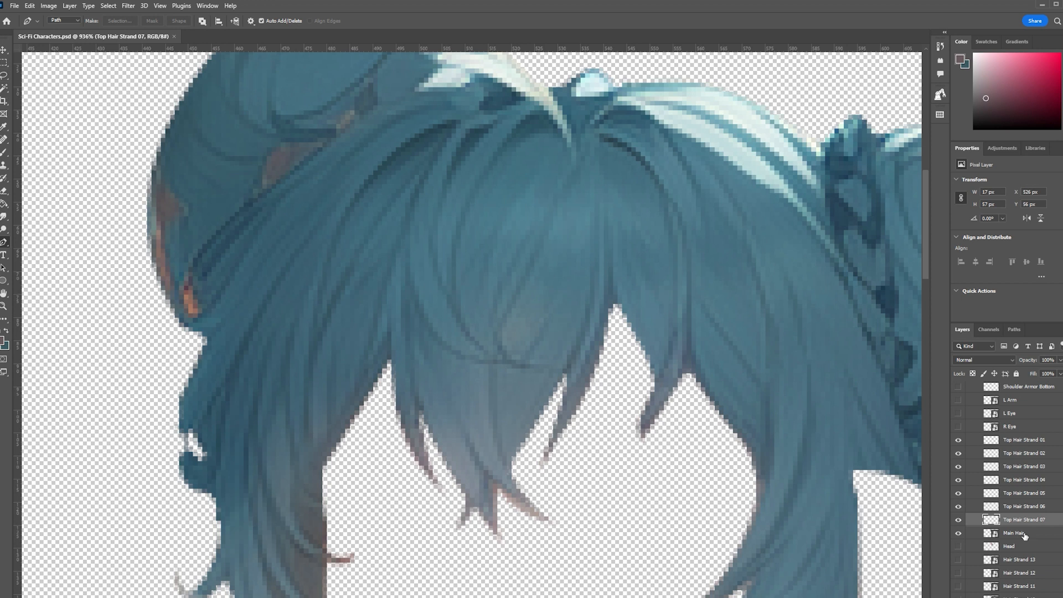
Isolate Top Hair Strand 08 and blend the dark lines crossing its upper part with the Smudge tool, using size 20 and smaller
alt+click(959, 534)
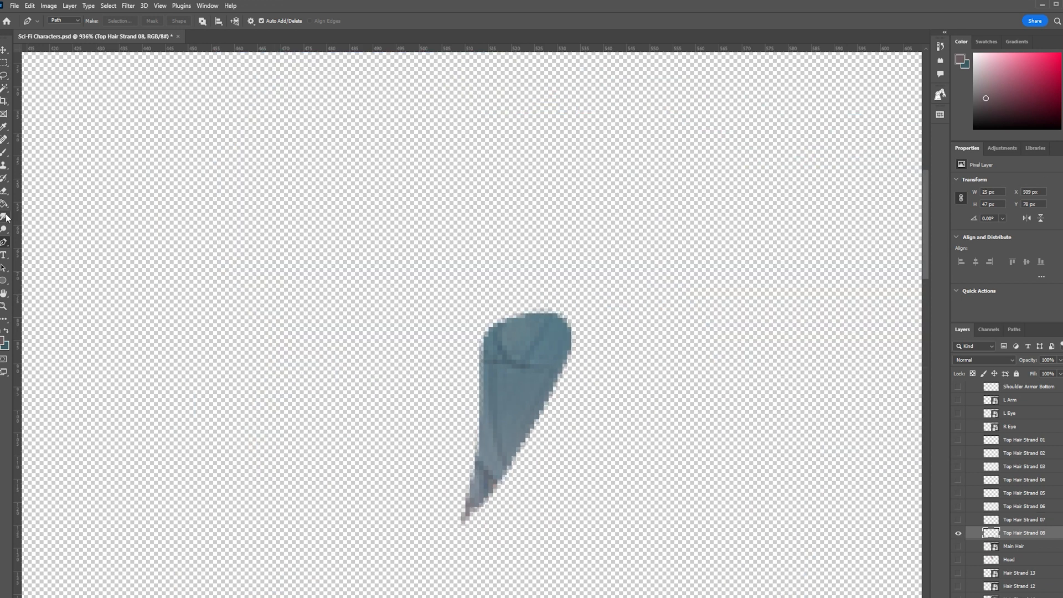
click(4, 216)
click(64, 21)
text(20)
key(Return)
mouse_move(516, 336)
mouse_down()
mouse_move(510, 380)
mouse_move(526, 363)
mouse_up()
key(bracketleft)
key(bracketleft)
key(bracketleft)
key(bracketleft)
key(bracketleft)
key(bracketleft)
key(bracketleft)
key(bracketleft)
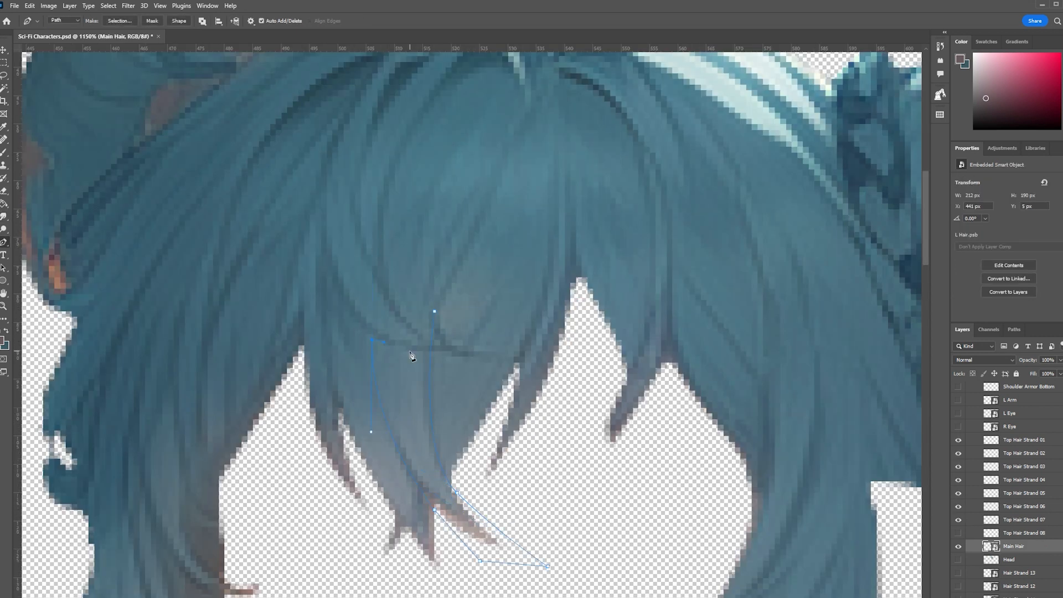
Select the traced curved centre strand, copy it to a layer named Top Hair Strand 09, and smooth its crossing lines with the Smudge tool
right_click(408, 362)
click(441, 404)
key(Return)
key(ctrl+j)
double_click(1014, 546)
text(Top Hair Strand 09)
key(Return)
key(ctrl+t)
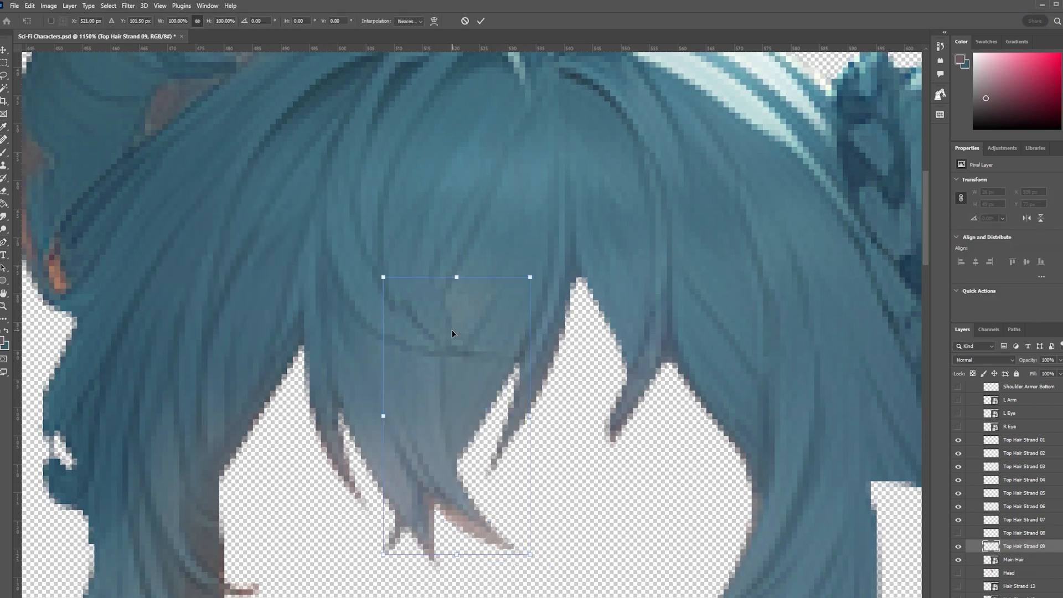
click(4, 216)
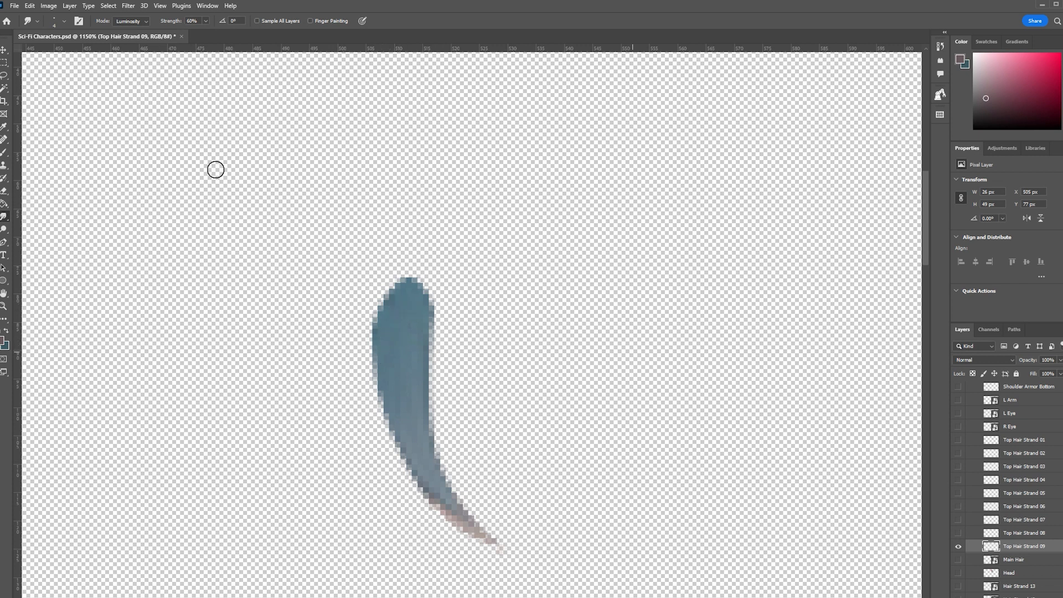
Trace the long curved strand of the central fringe on Main Hair, copy it to Top Hair Strand 10, and check the result without Main Hair
click(1031, 563)
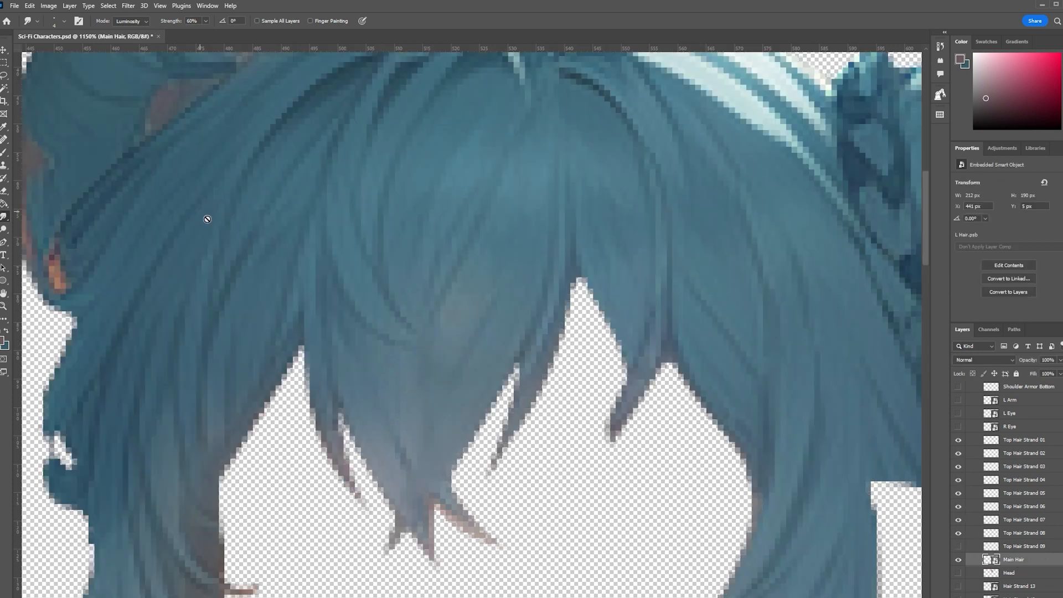
key(p)
scroll(207, 219, down, 1)
click(416, 152)
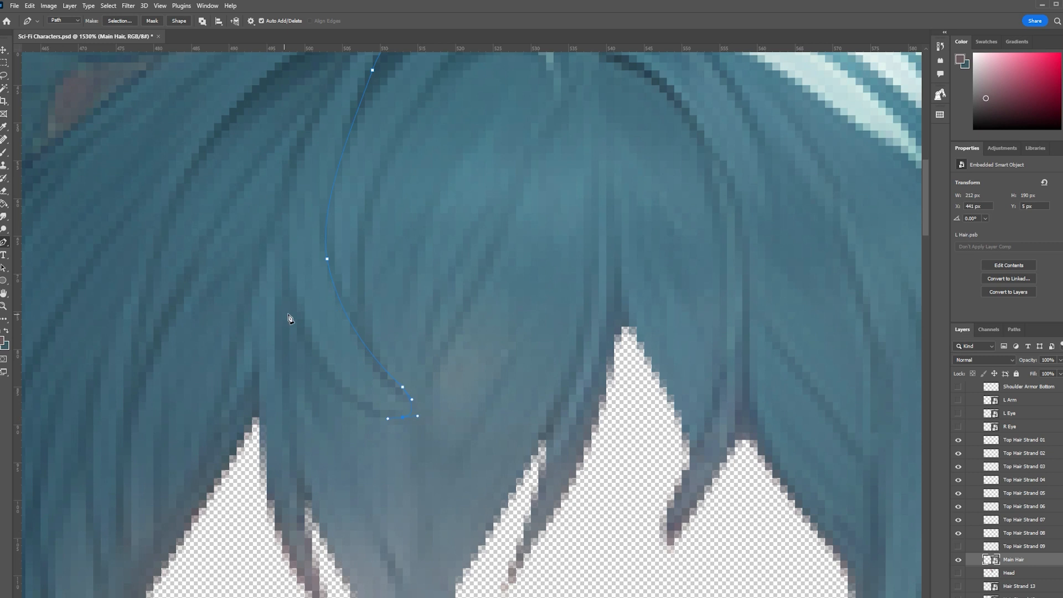
scroll(412, 415, down, 5)
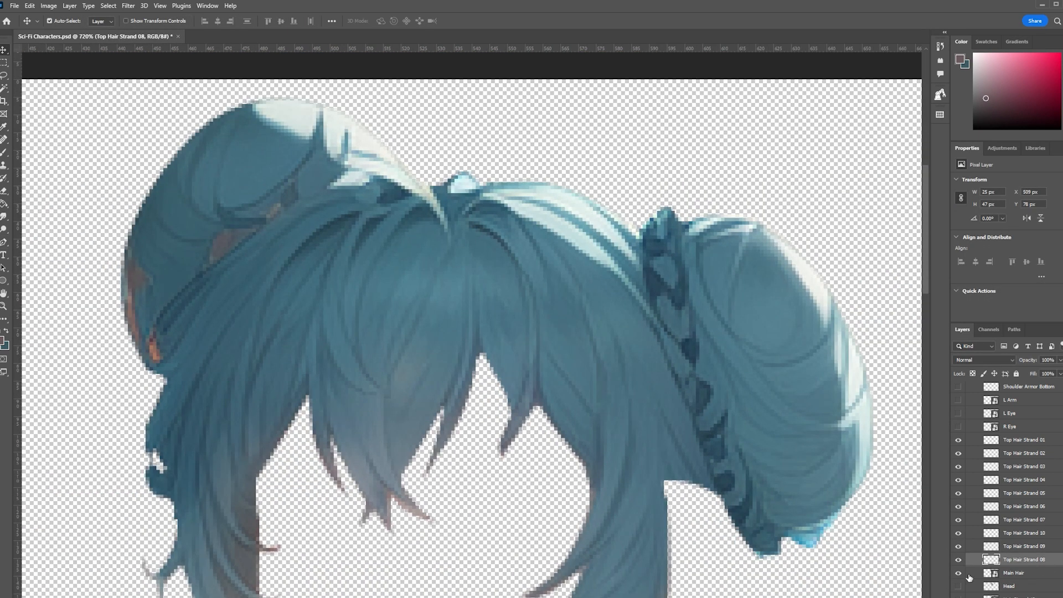
click(958, 572)
click(958, 572)
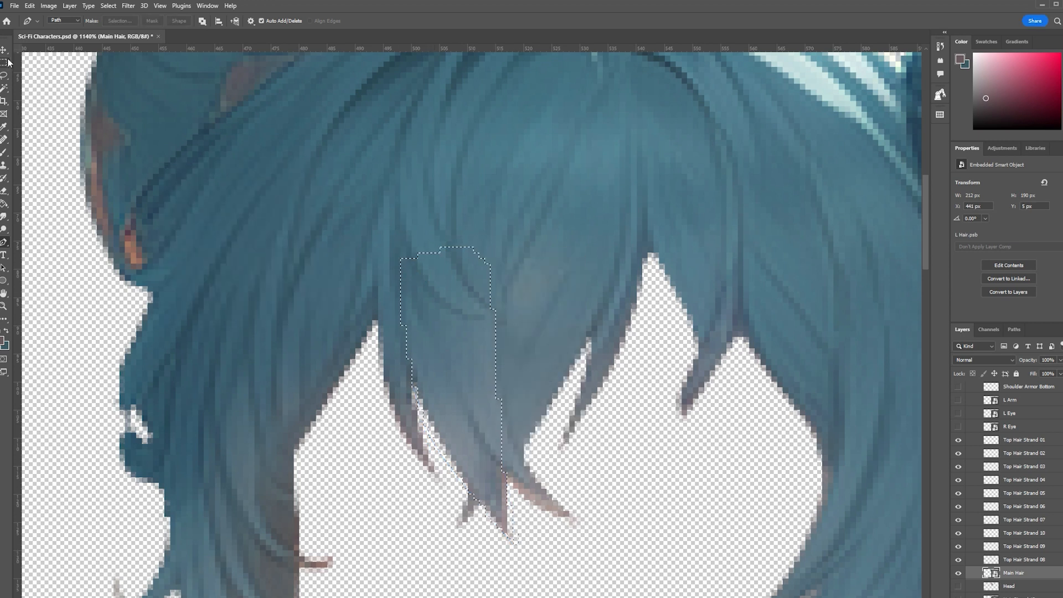
Copy the selected central fringe piece to Top Hair Strand 11 and smudge its dark lines from the top down to the tip
key(ctrl+j)
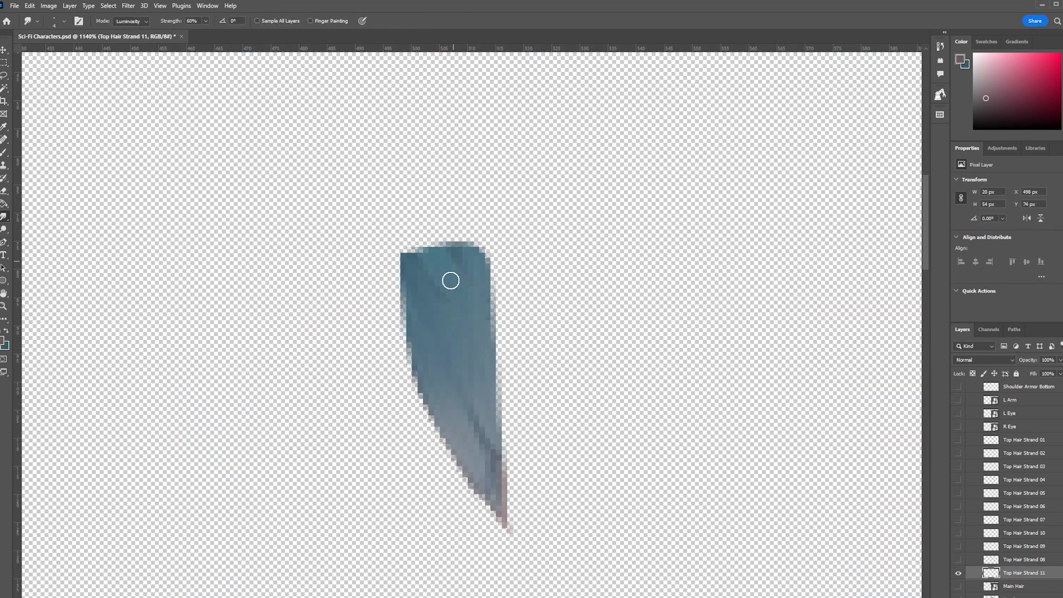
drag(456, 303, 451, 282)
drag(492, 441, 492, 518)
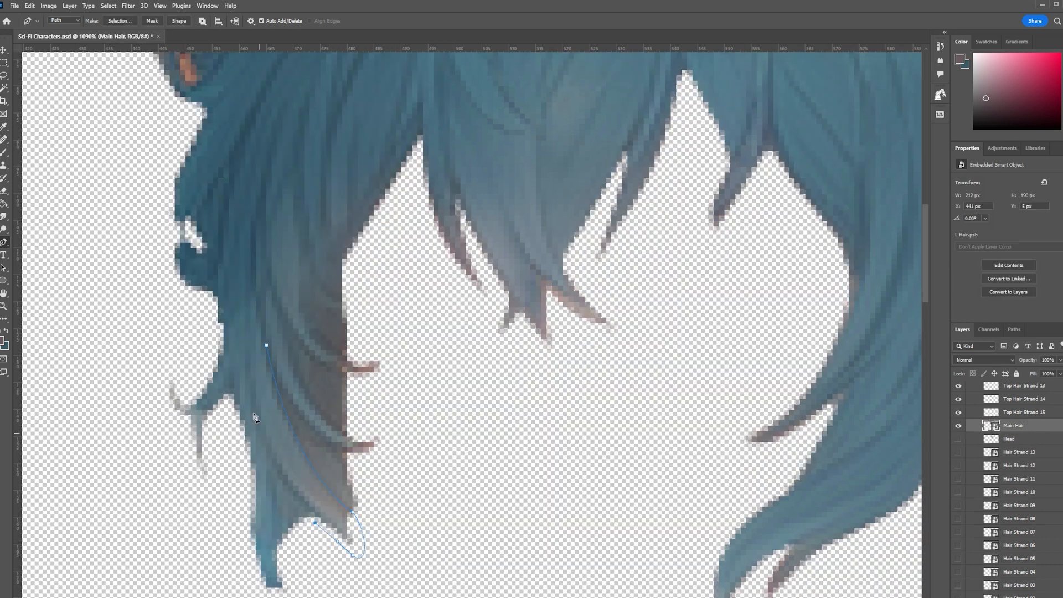
Trace the lower inner strand of the right side lock on Main Hair and copy it to Top Hair Strand 16
drag(295, 447, 314, 459)
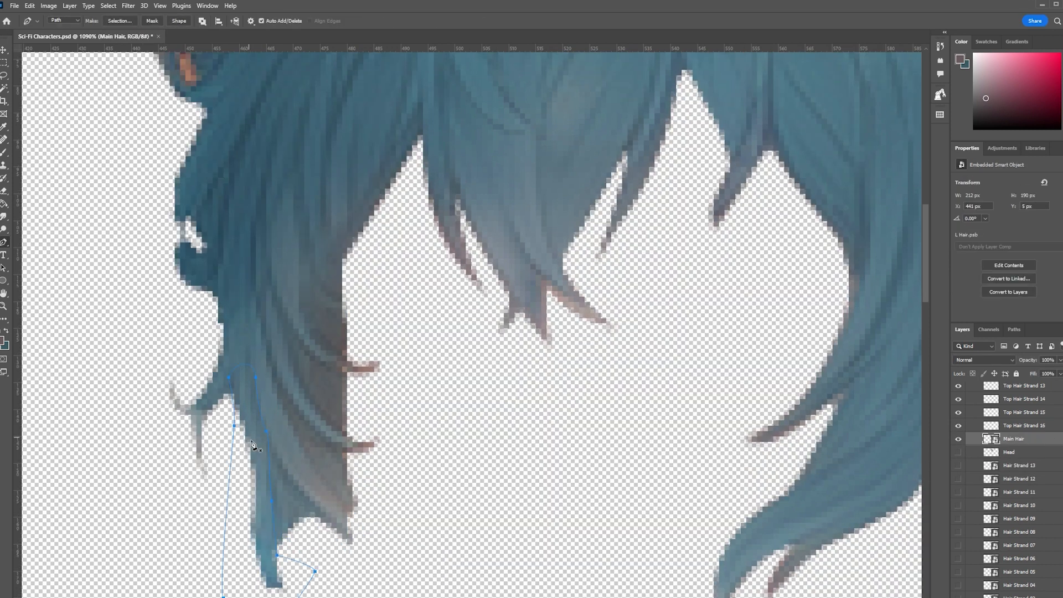